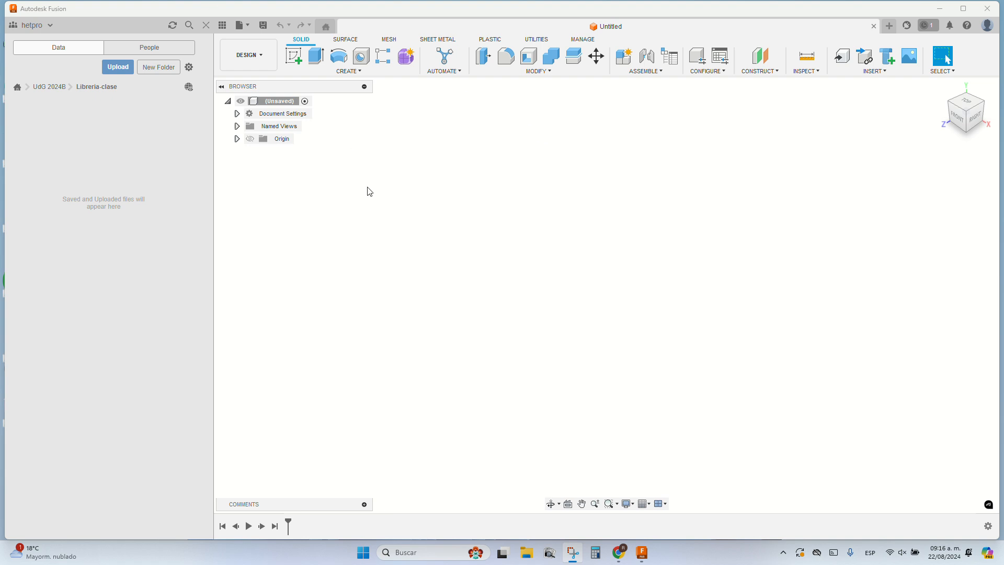
Step: Create a new electronics library and save it as SRD-05VDC-SL-C in the Libreria-clase folder
click(240, 25)
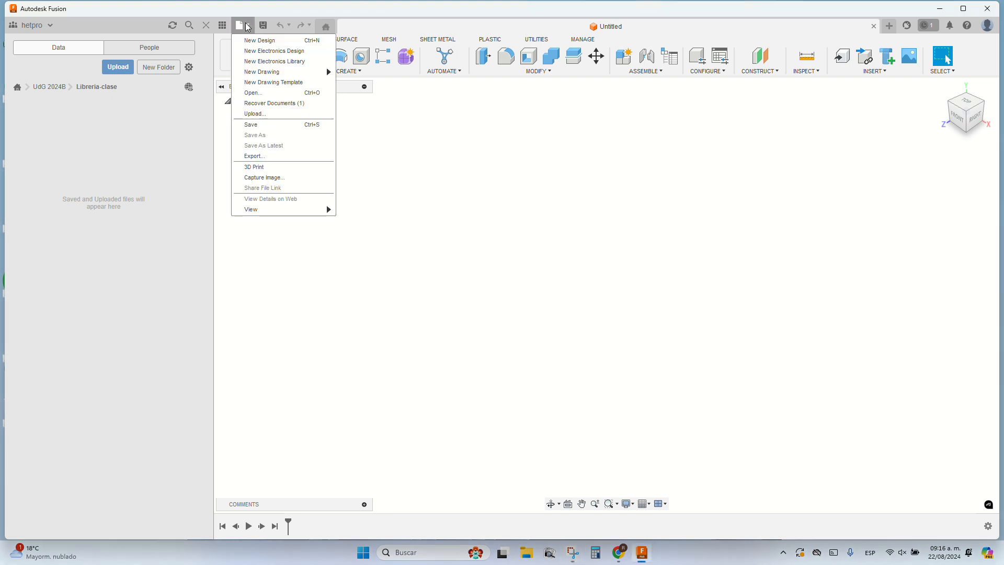
click(272, 61)
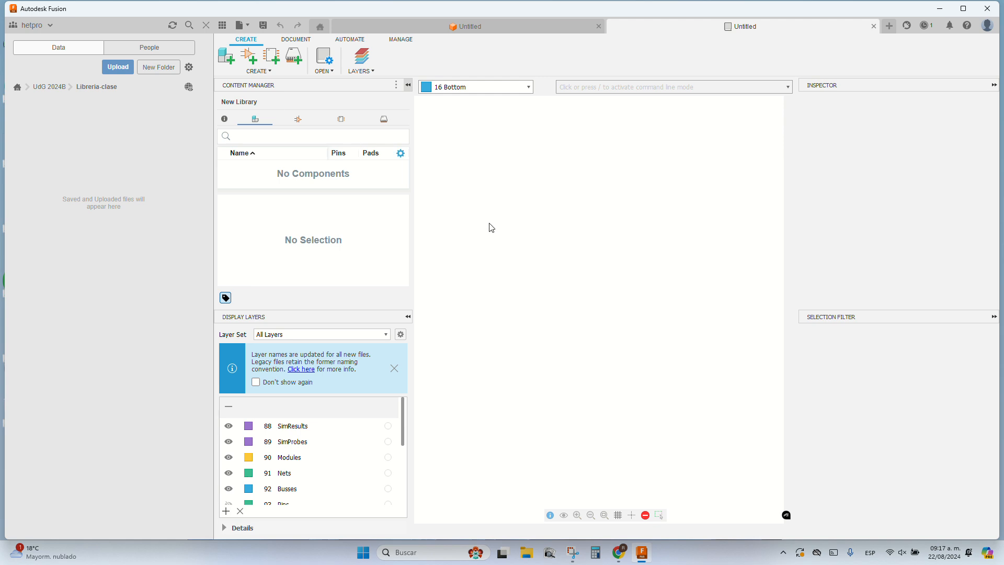
key(ctrl+s)
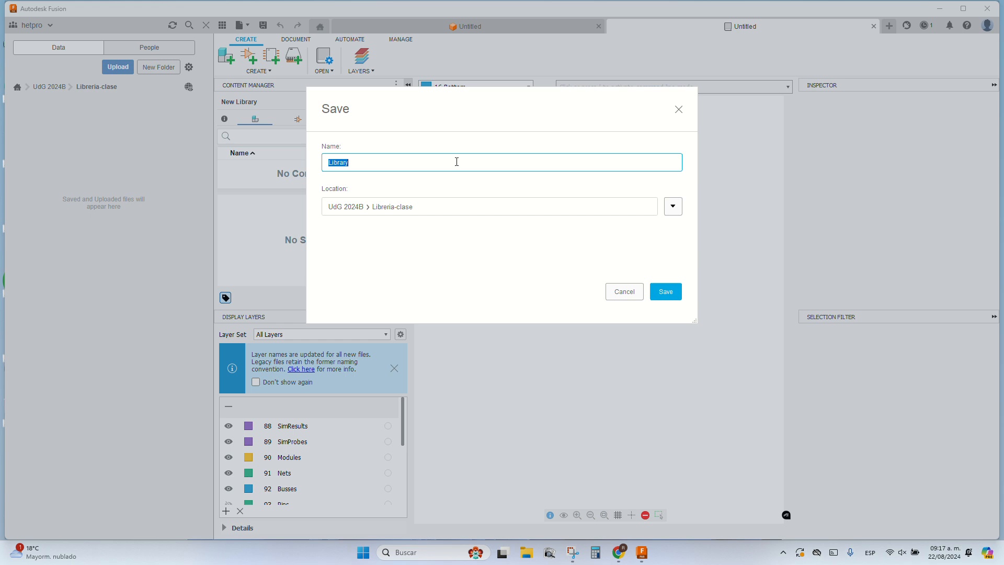
text(SRD-05VDC-SL-C)
click(670, 292)
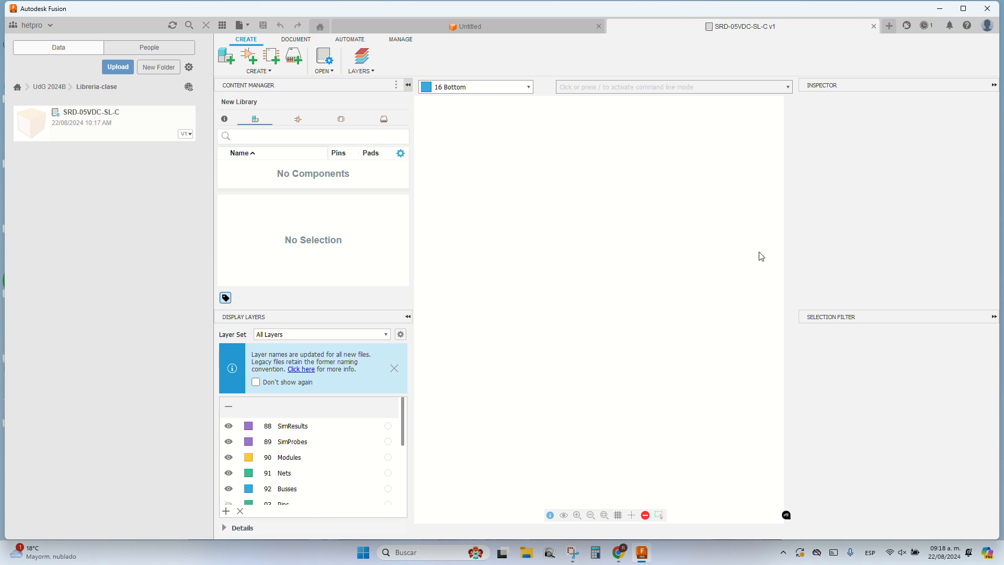
Step: Add a new footprint named BOBINA to the library
click(273, 57)
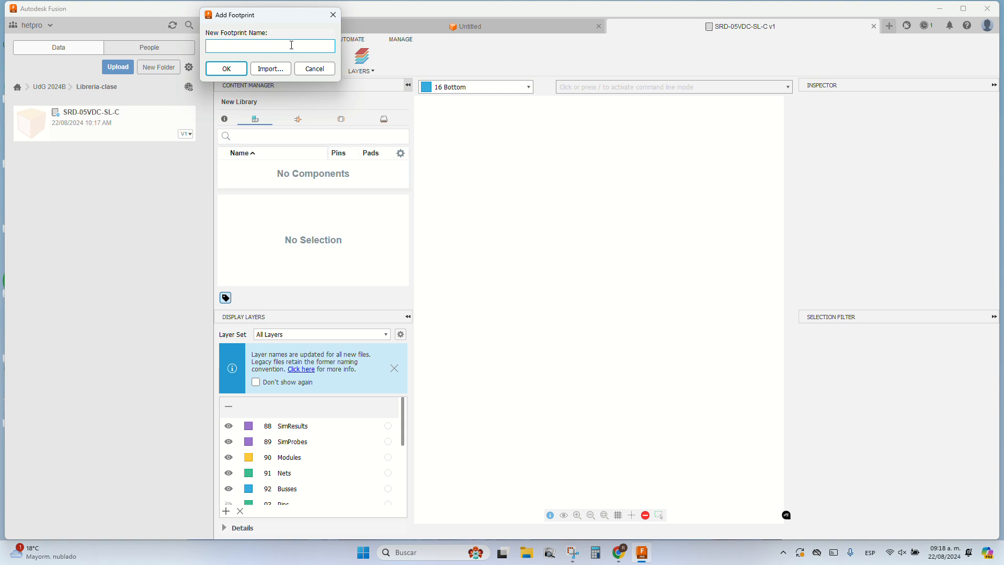
text(BOBINA)
click(226, 68)
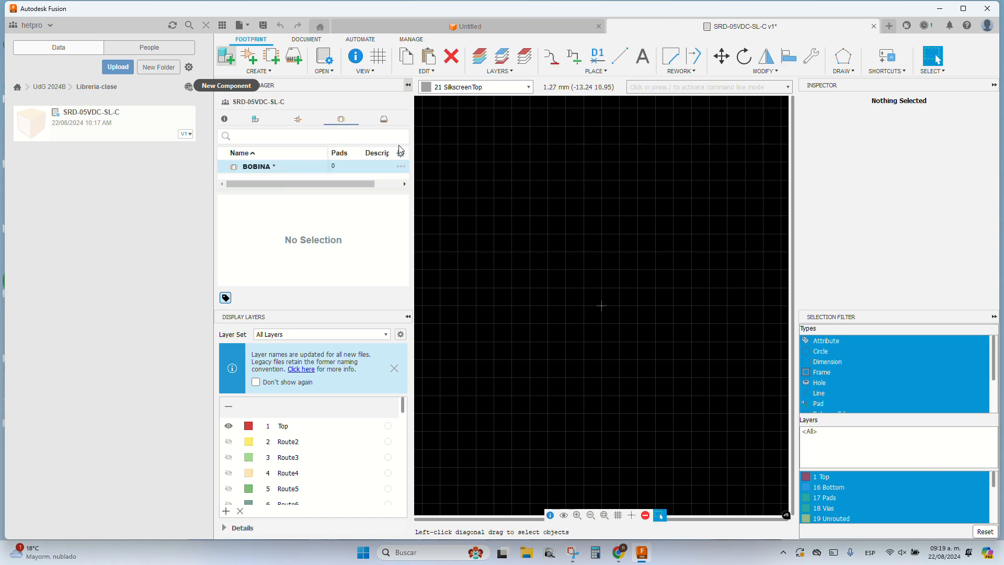
Step: Add a new symbol named BOBINA to the library
click(298, 119)
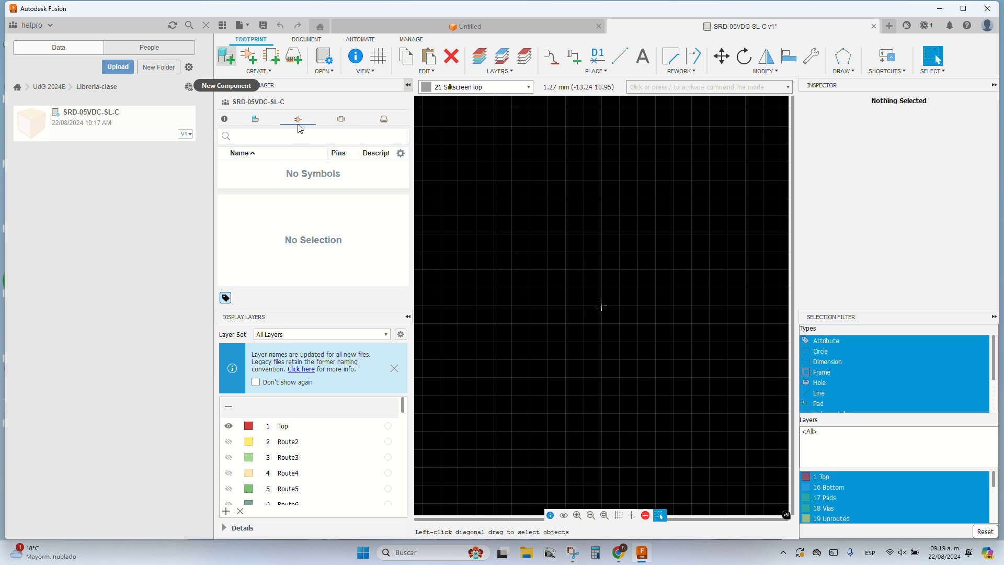
click(251, 56)
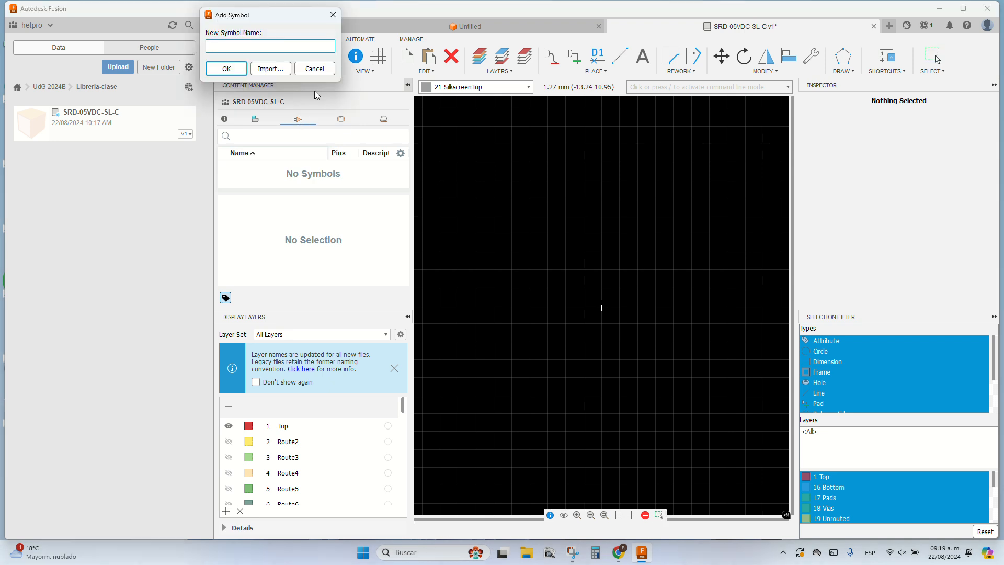
text(relay)
key(Return)
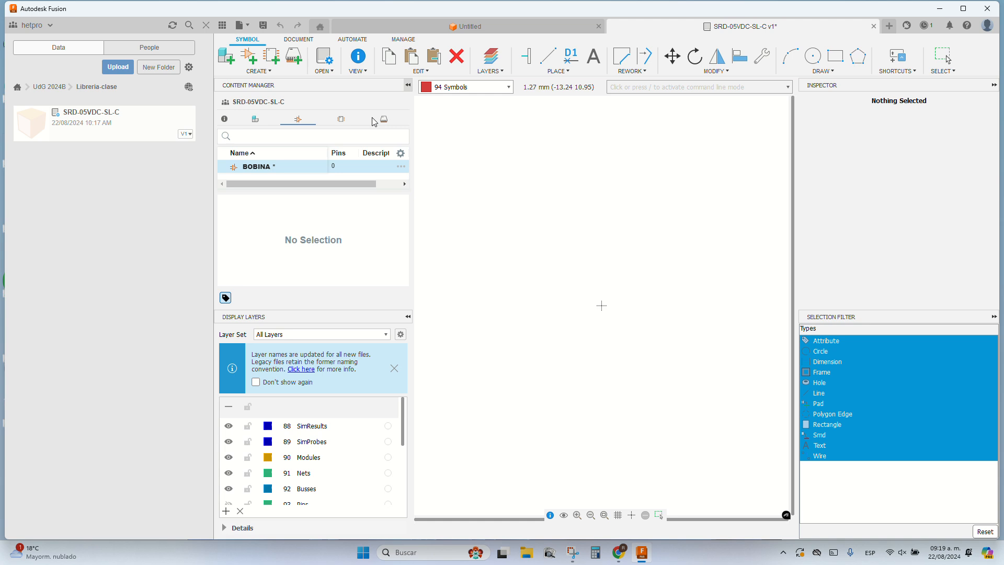
click(524, 56)
right_click(596, 278)
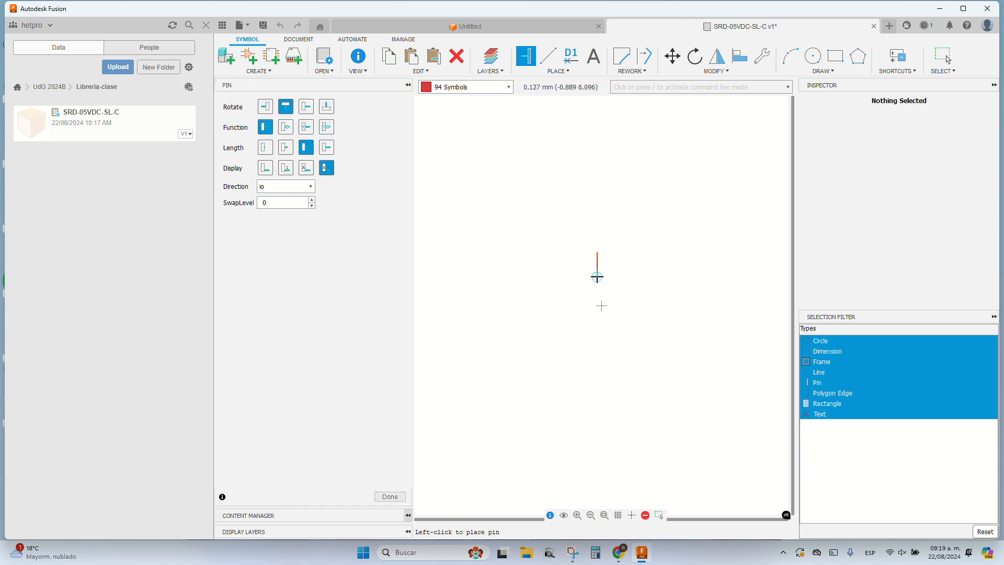
right_click(597, 269)
right_click(598, 267)
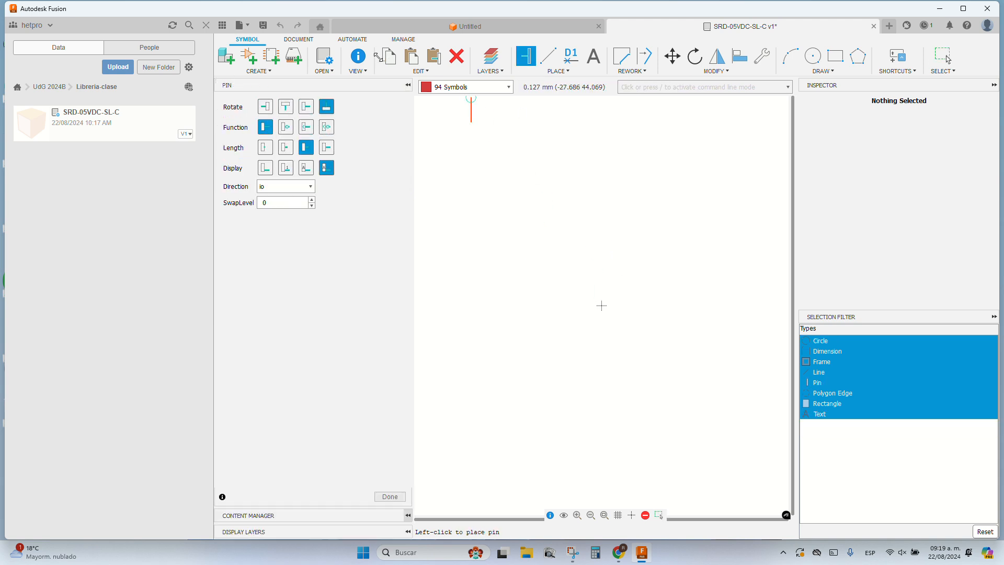
key(Escape)
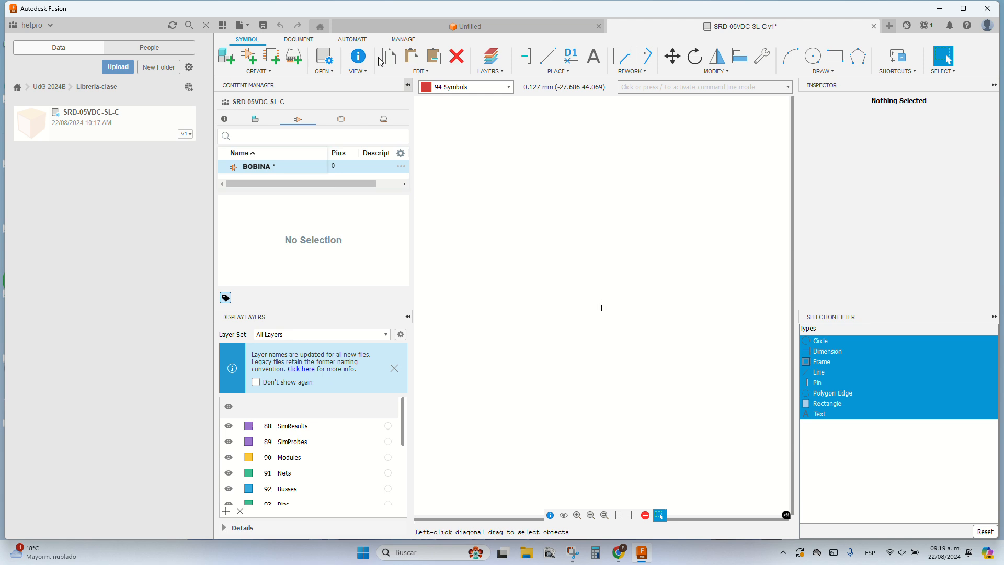
Step: Set the symbol editor's grid size to 100 mil
click(618, 515)
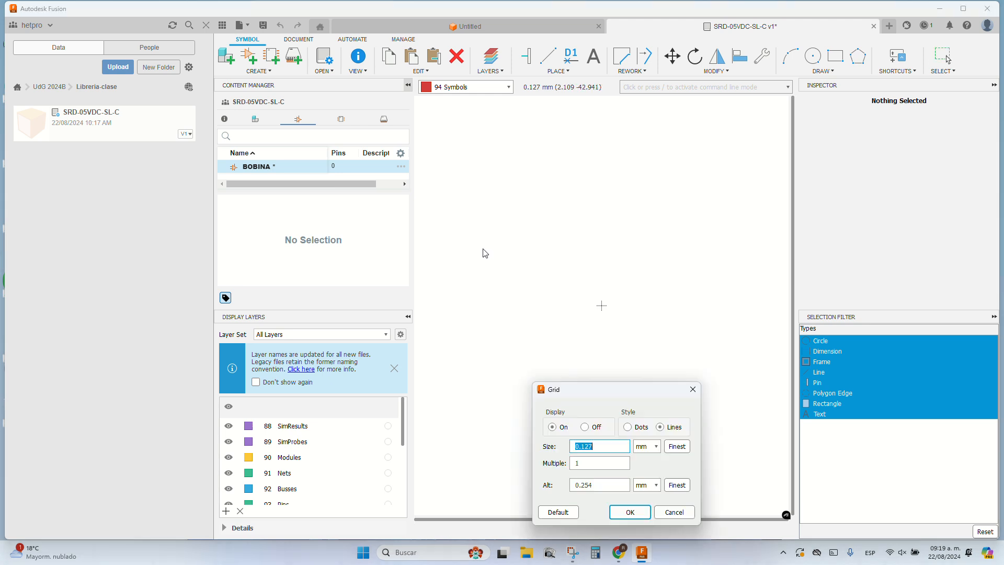
click(647, 446)
click(649, 479)
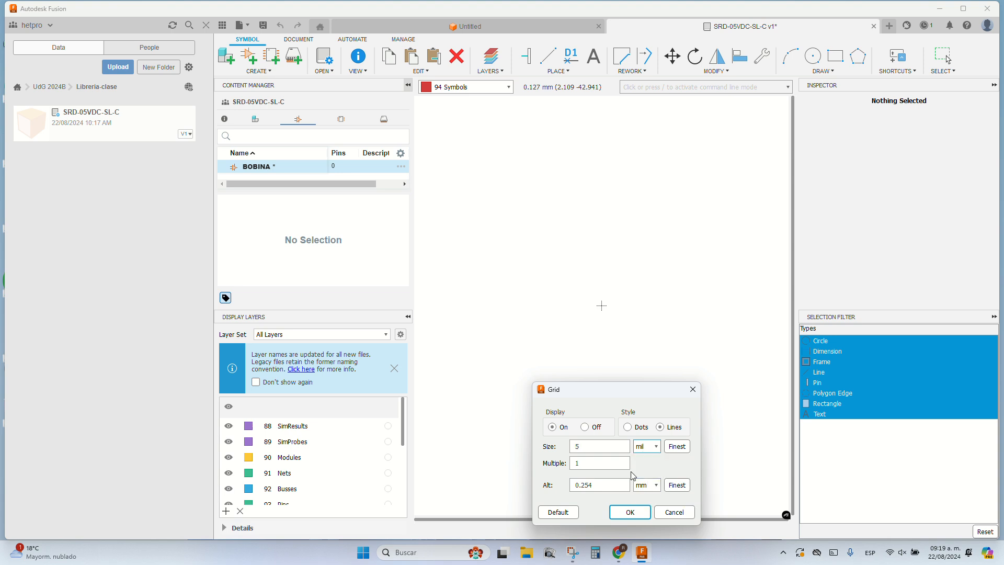
click(606, 448)
key(BackSpace)
text(100)
drag(603, 395, 557, 211)
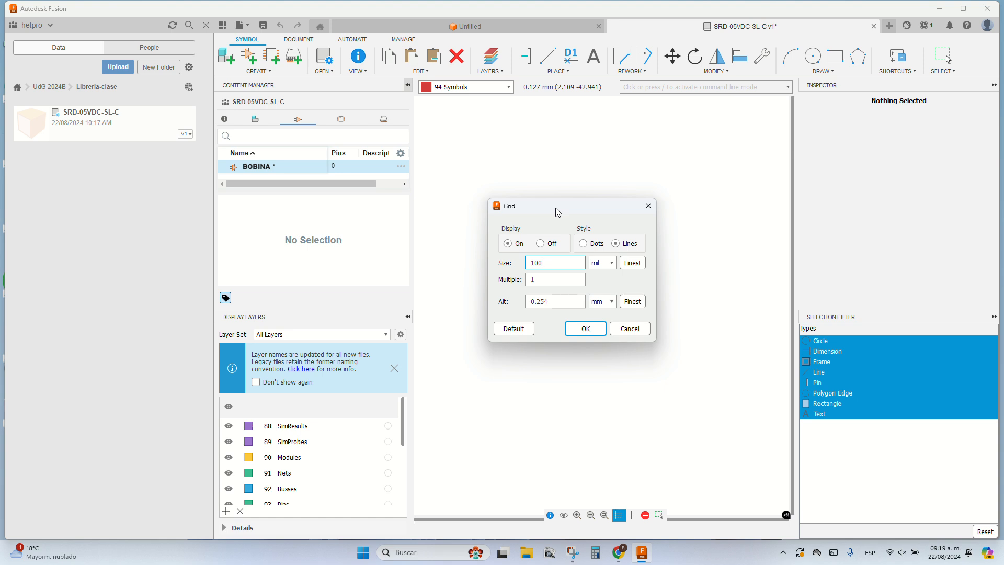
click(581, 330)
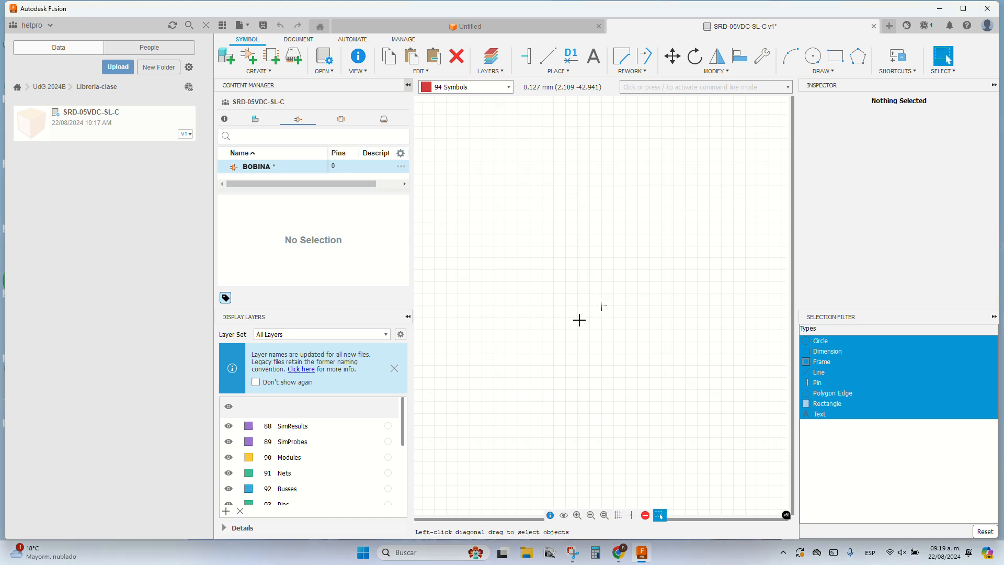
Step: Place two vertical pins facing each other, the upper one at (0, 400) mil and the lower one at (0, -400) mil
click(526, 55)
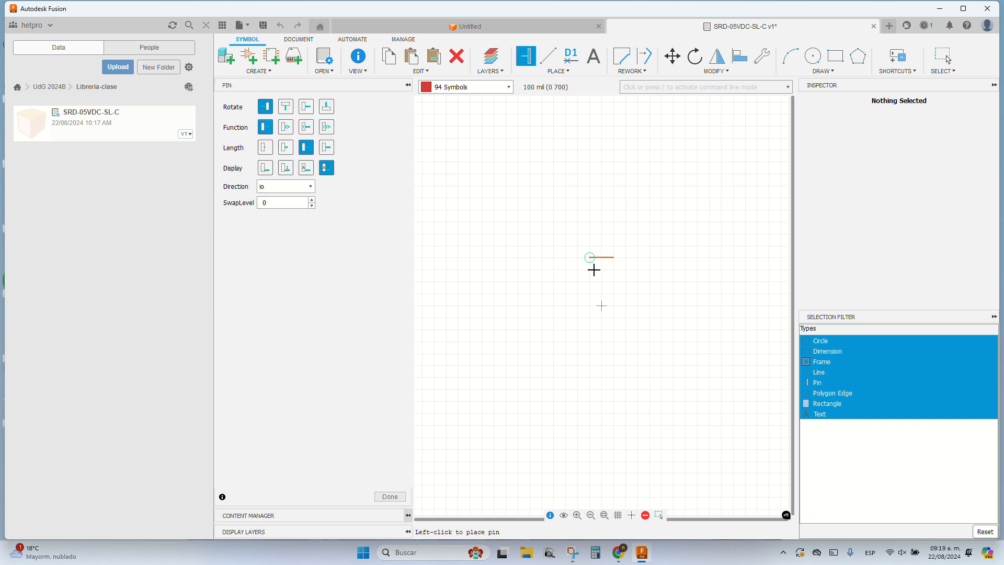
right_click(593, 268)
right_click(593, 268)
right_click(602, 256)
click(602, 256)
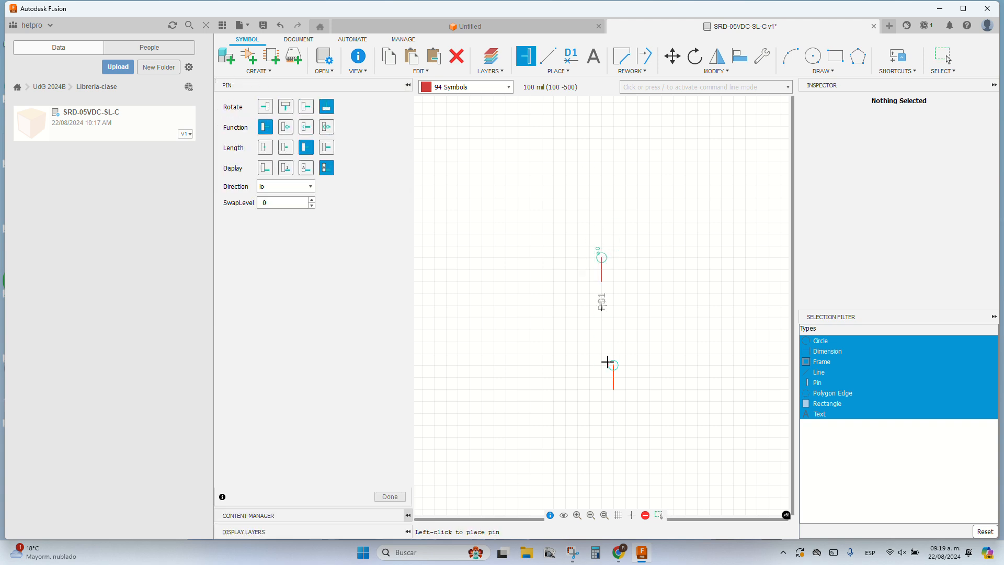
right_click(607, 359)
right_click(607, 360)
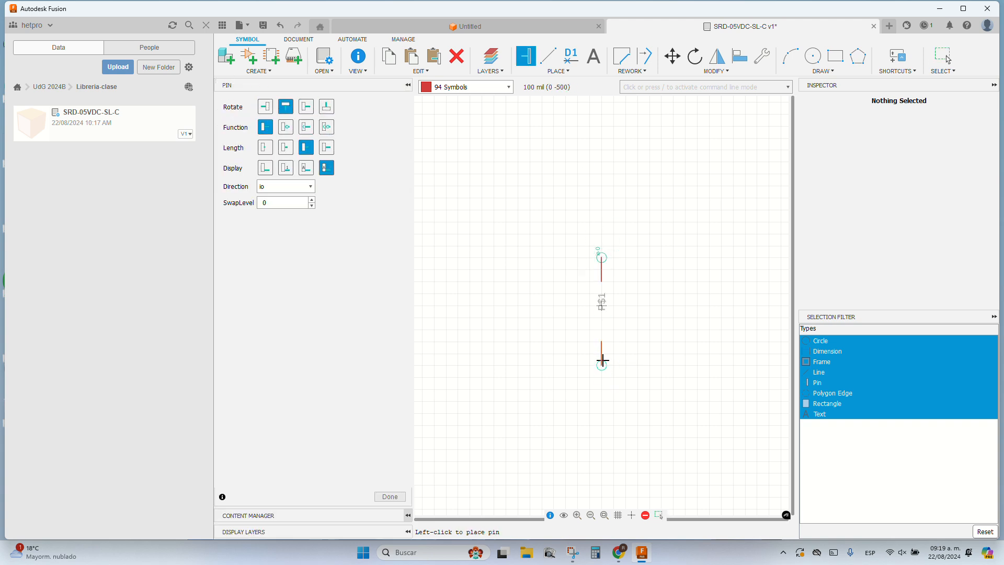
click(604, 352)
scroll(608, 321, up, 3)
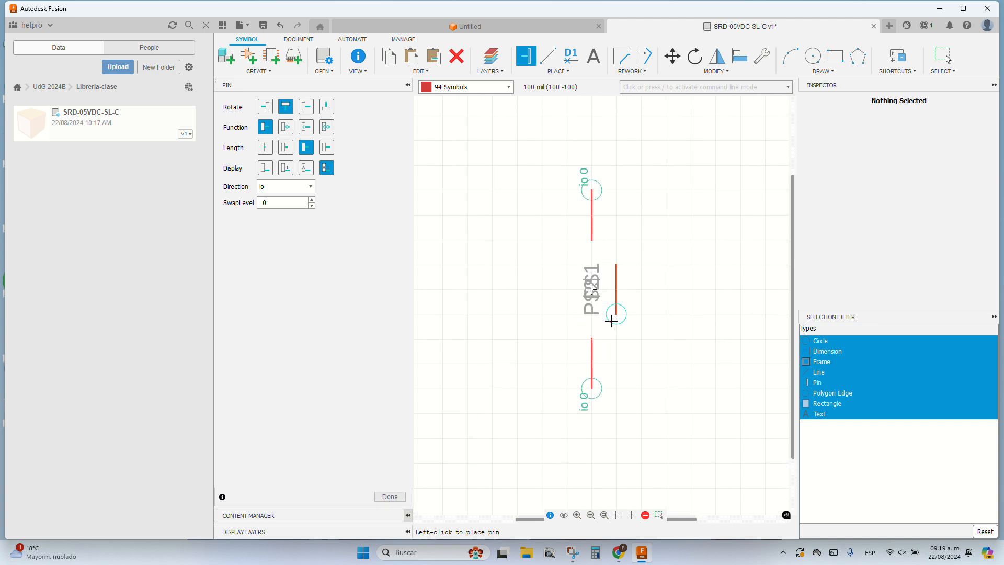
key(Escape)
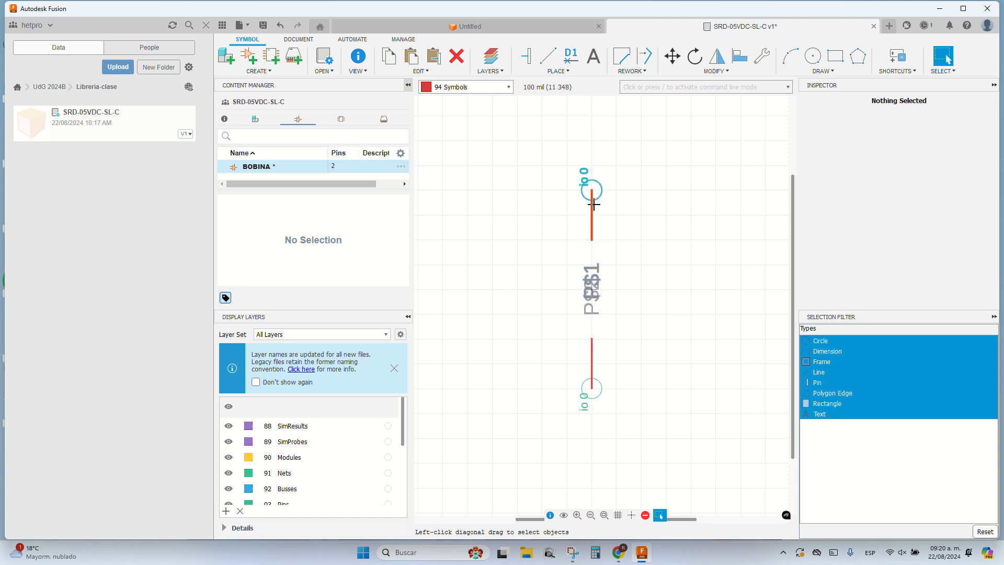
Step: Rename the upper pin to 1 and the lower pin to 2
right_click(593, 208)
click(620, 265)
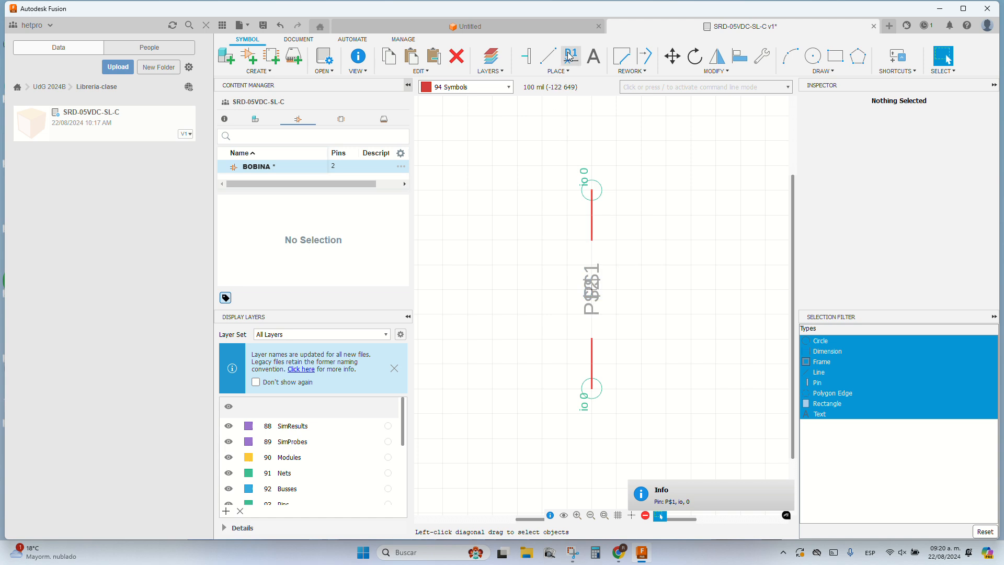
click(592, 203)
text(1)
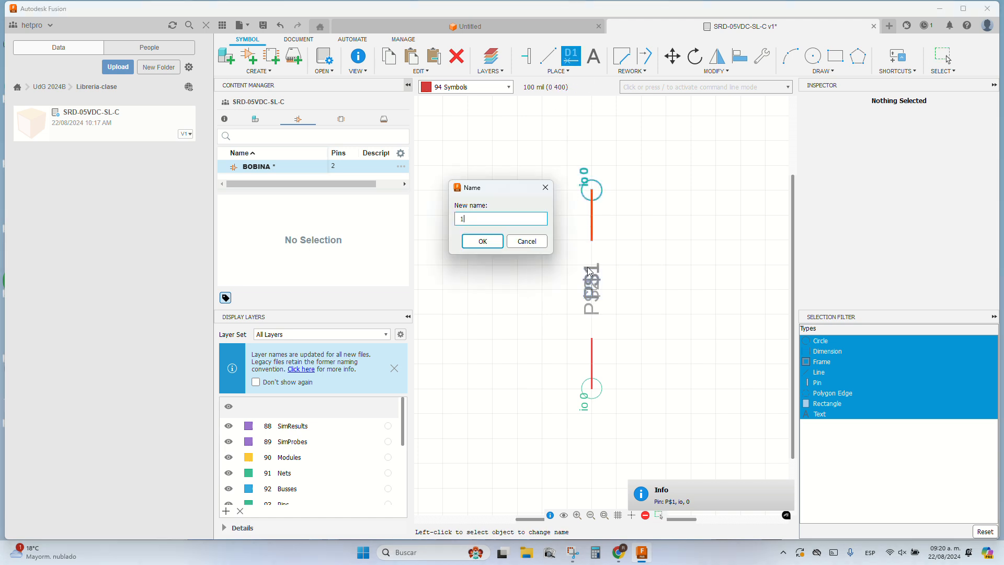
key(Return)
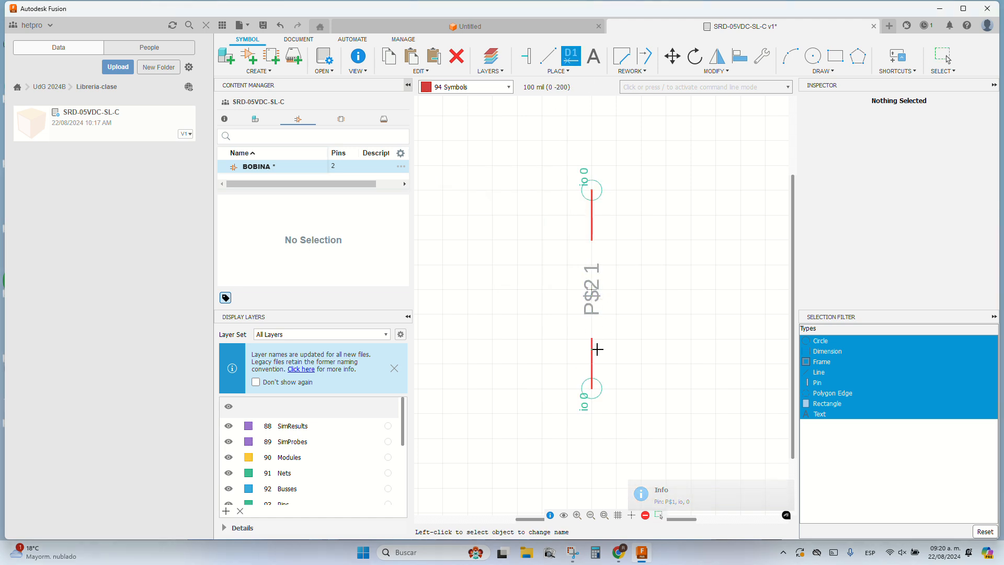
click(592, 368)
text(2)
key(Return)
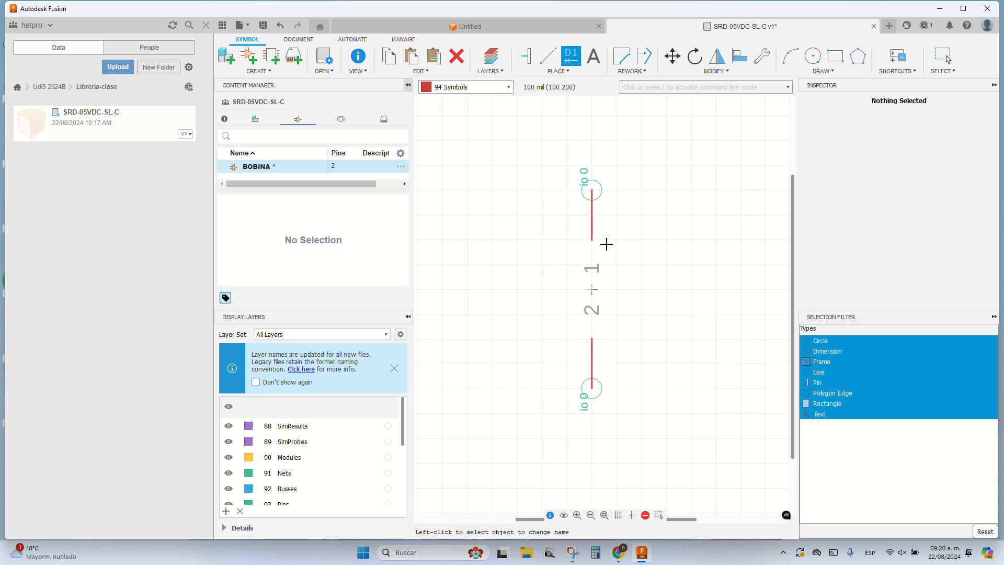
right_click(594, 215)
click(628, 317)
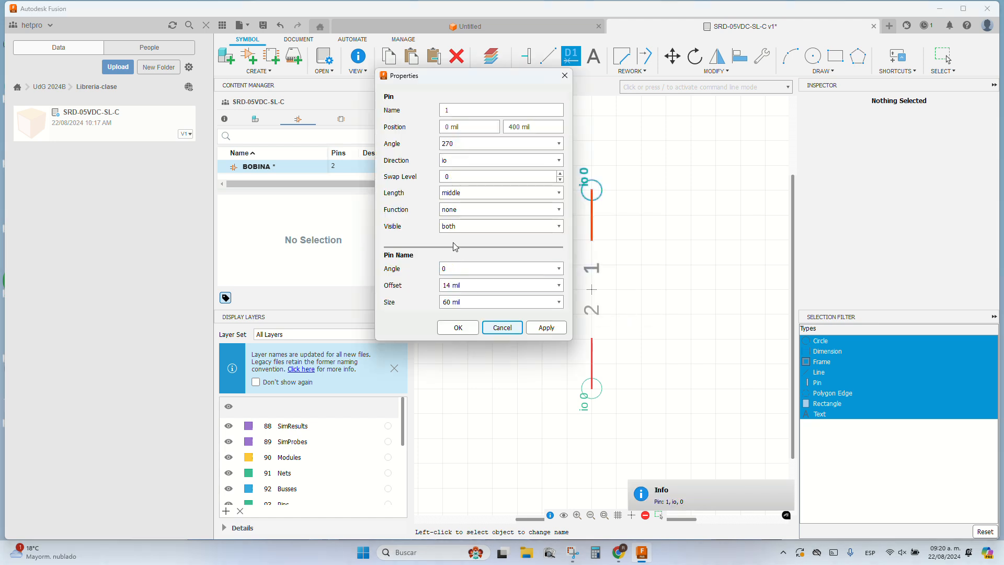
click(528, 227)
key(Escape)
key(Escape)
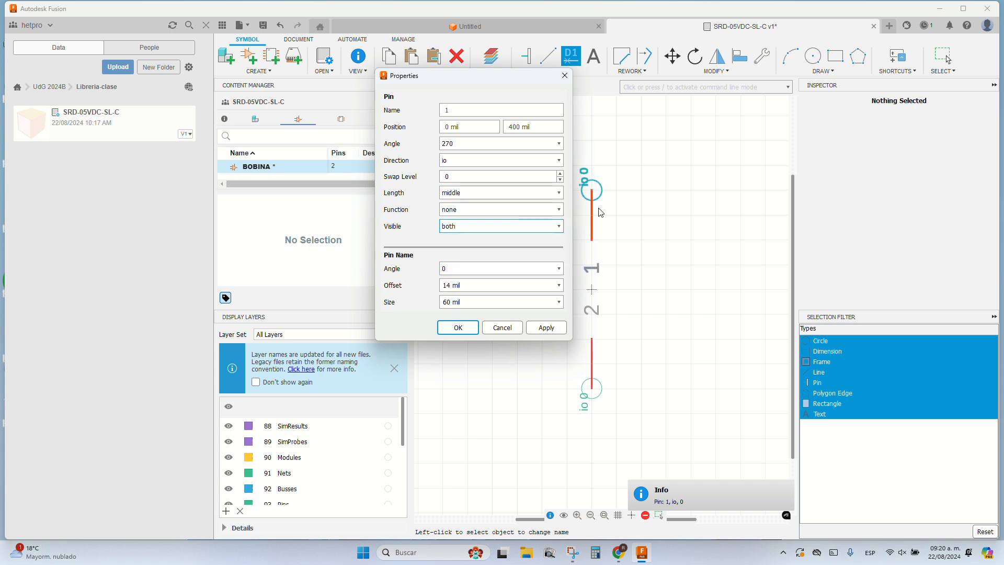
Step: Set the Visible property of pin 1 to off
right_click(590, 208)
click(612, 307)
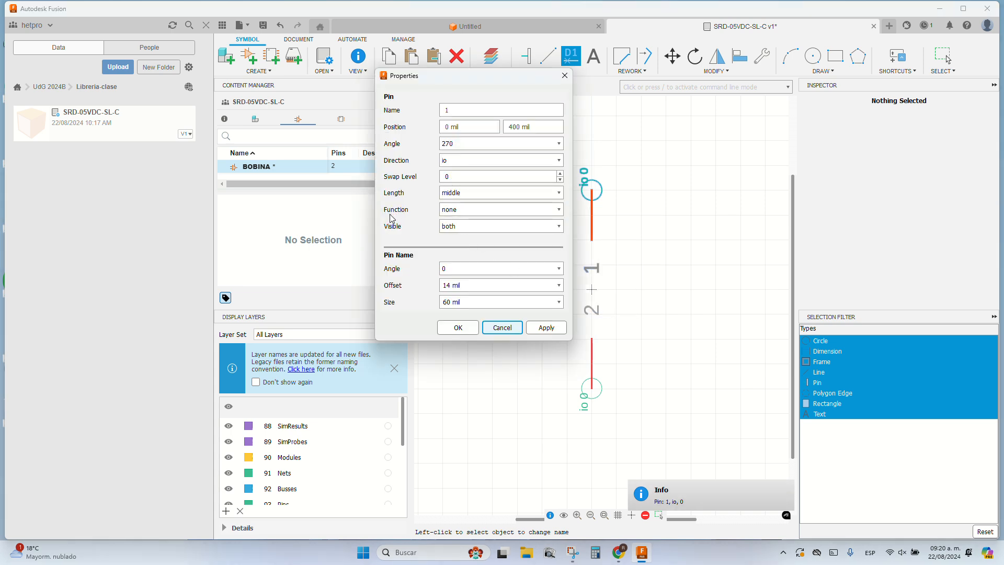
click(501, 226)
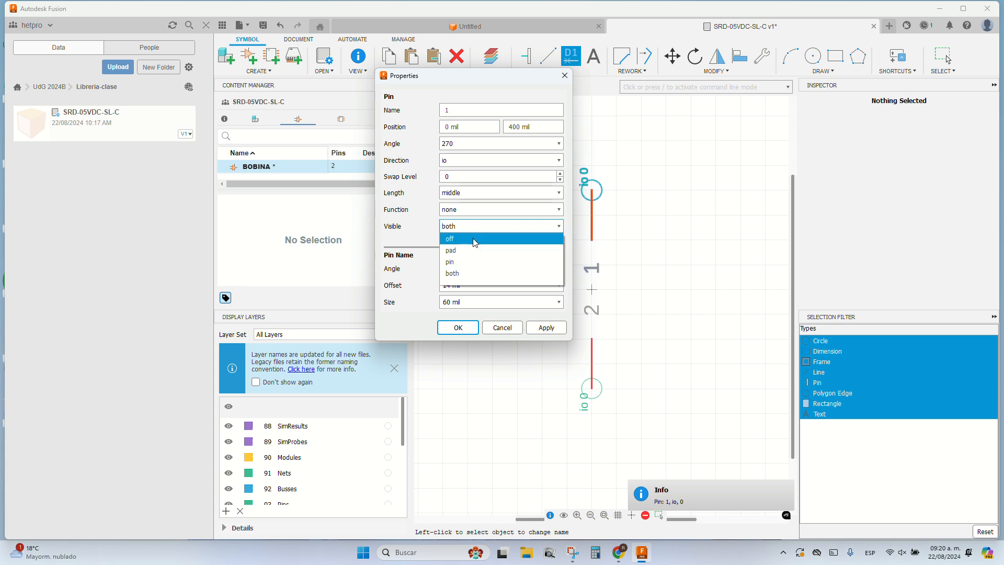
click(455, 238)
click(458, 328)
Step: Set the Visible property of pin 2 to off
right_click(591, 371)
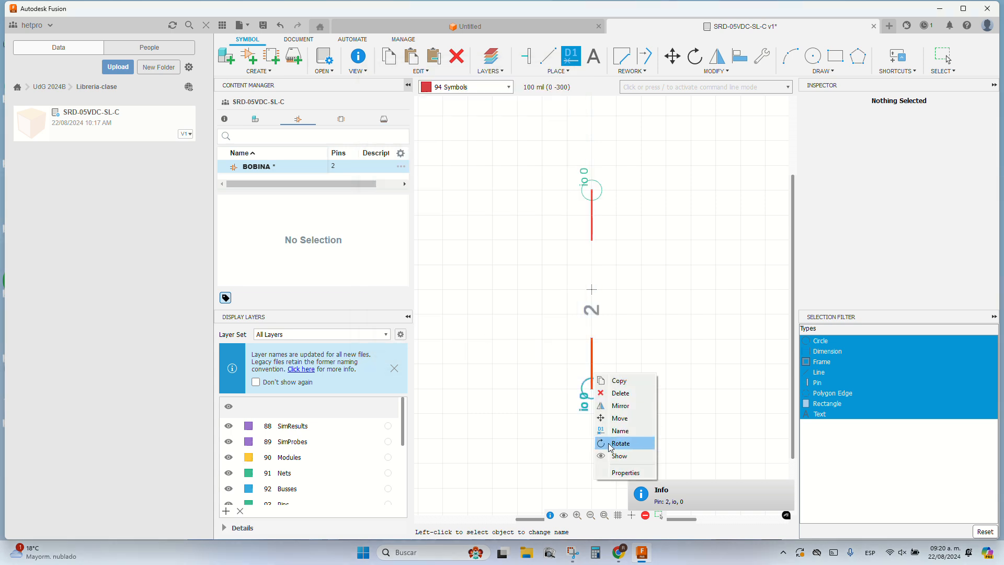
click(617, 473)
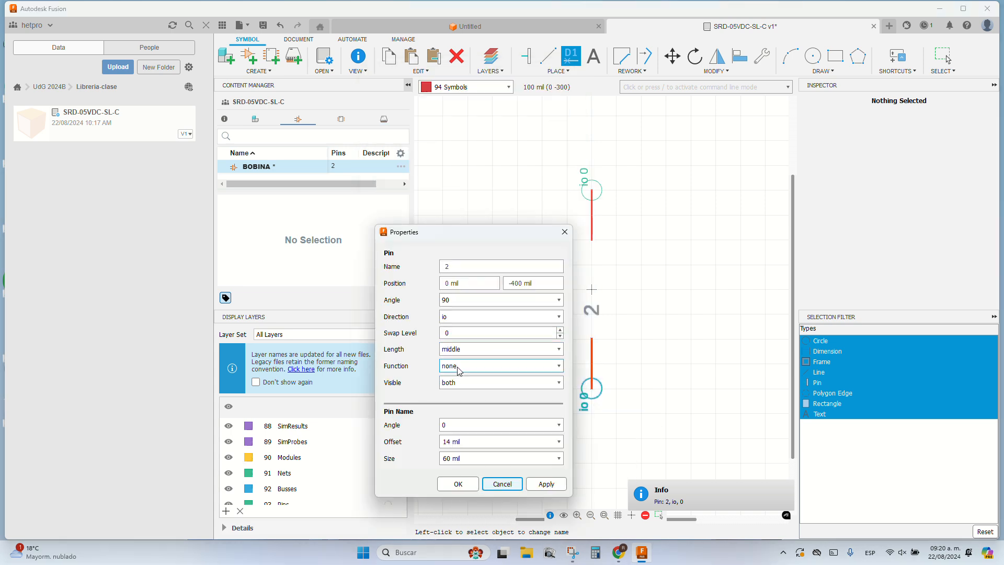
click(457, 385)
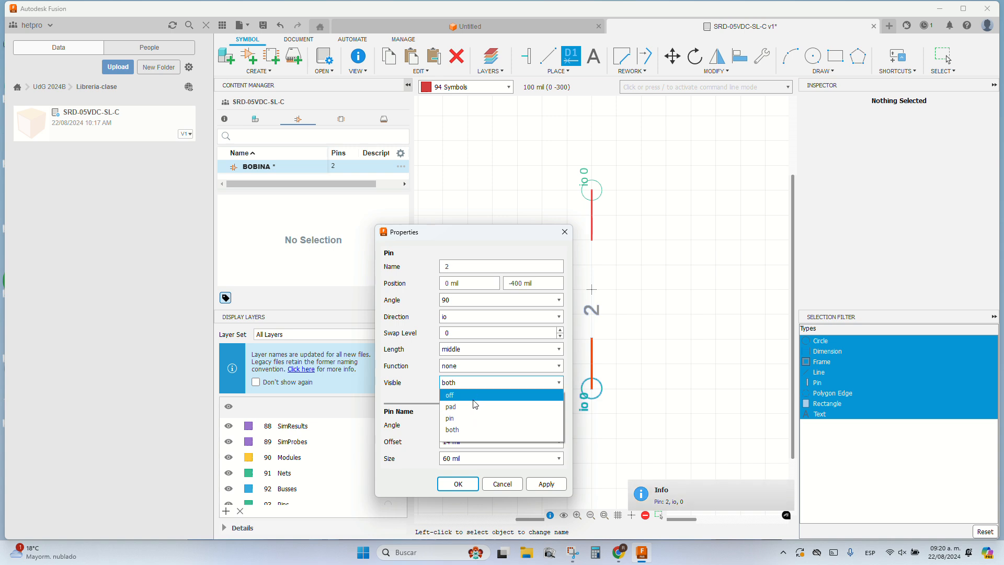
click(455, 395)
click(458, 484)
Step: Refine the symbol editor's grid size to 5 mil for drawing between the two pins
scroll(565, 296, up, 2)
middle_drag(603, 300, 541, 285)
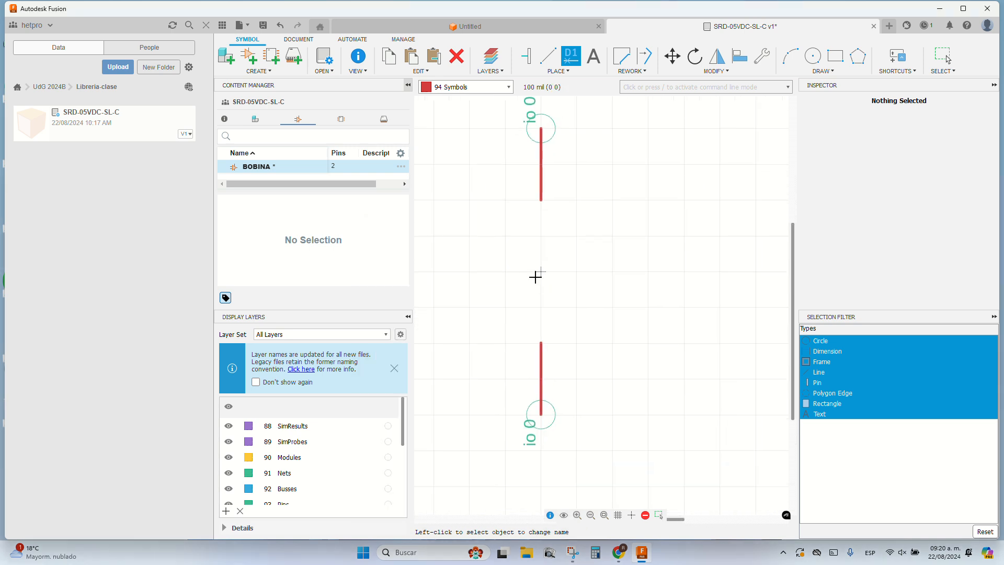
click(619, 515)
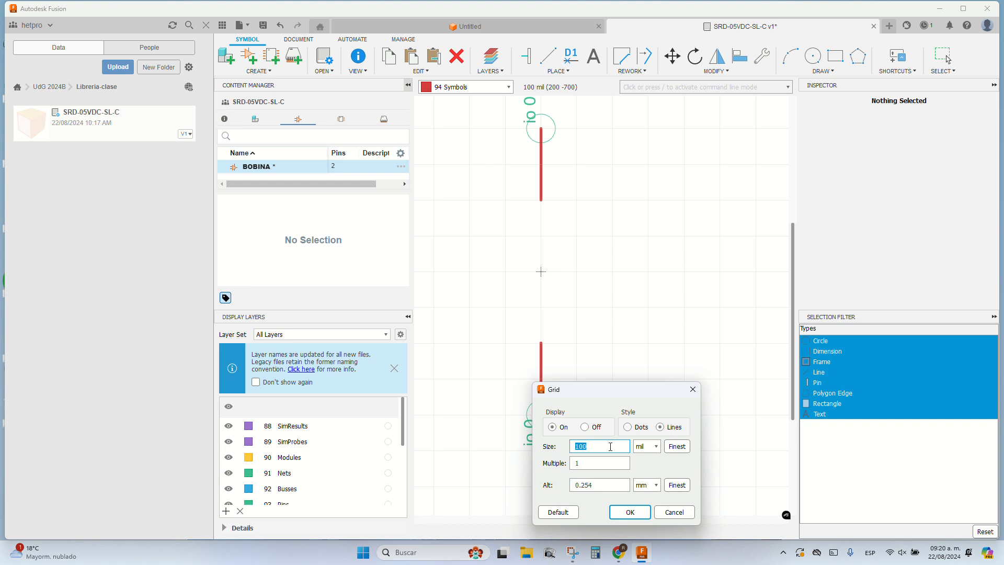
text(5)
click(630, 512)
scroll(531, 243, up, 3)
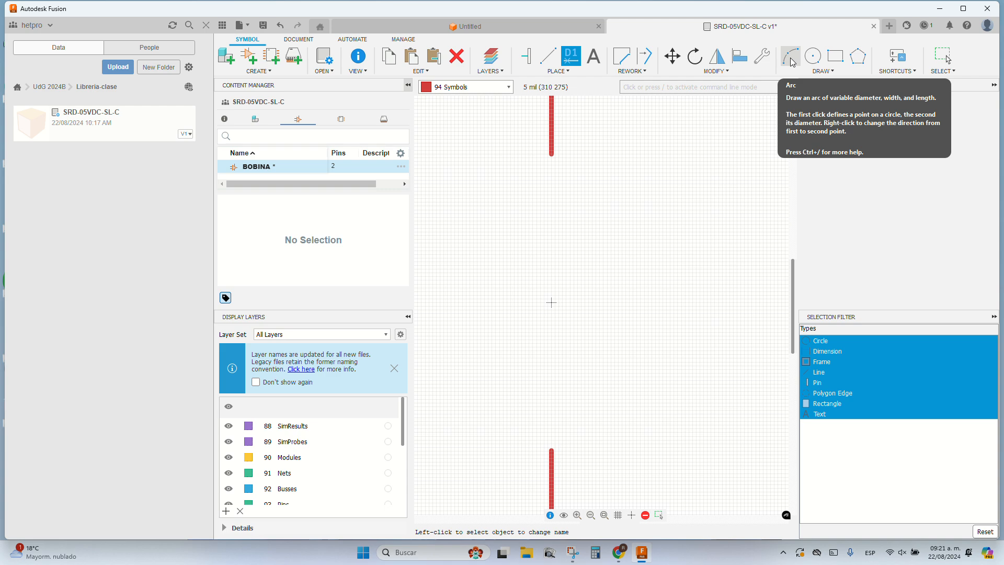
Step: Draw two chained 6 mil arcs down from the upper pin's inner end, the first bulging right and the second bulging left
click(791, 57)
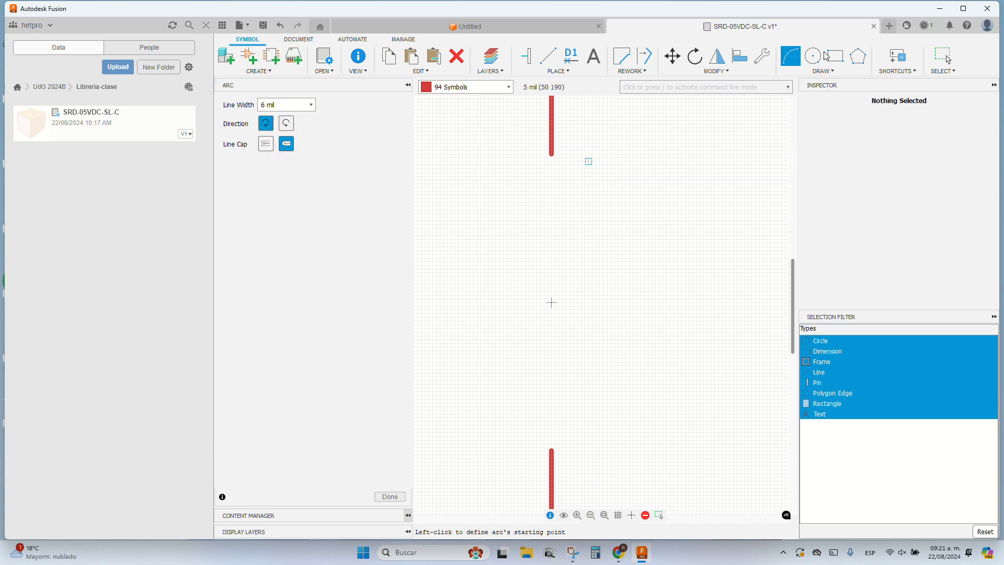
click(551, 154)
click(612, 197)
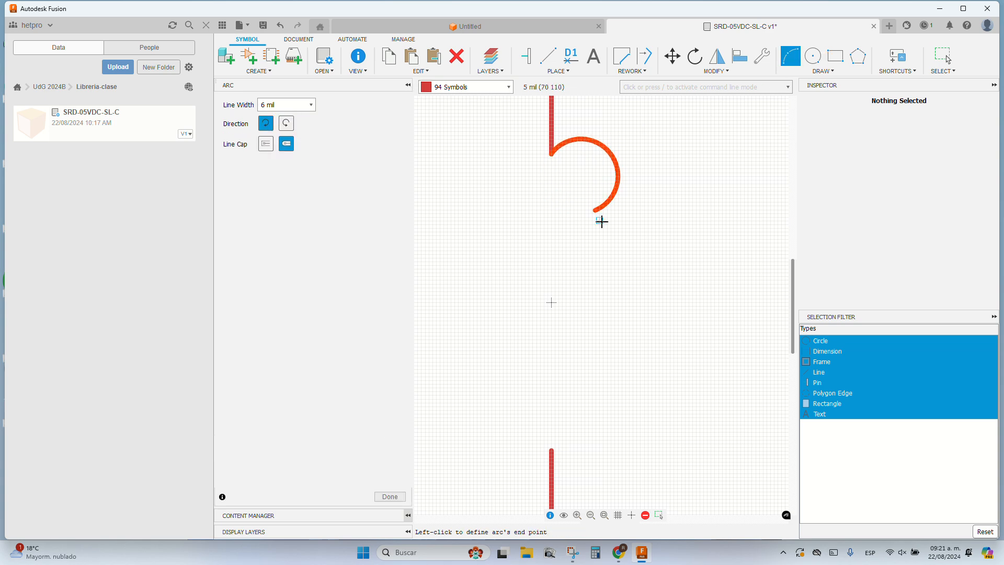
click(544, 208)
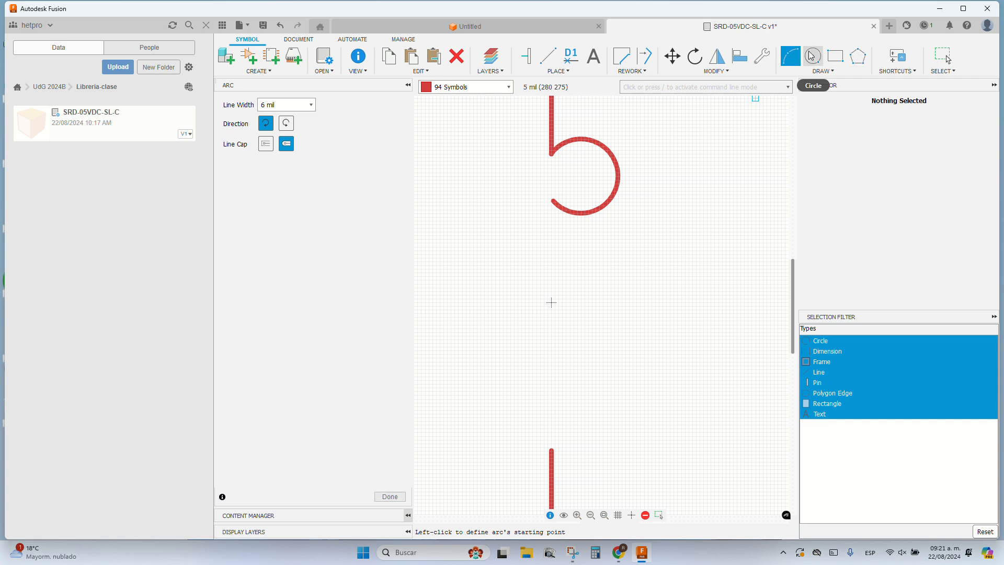
click(554, 201)
click(531, 257)
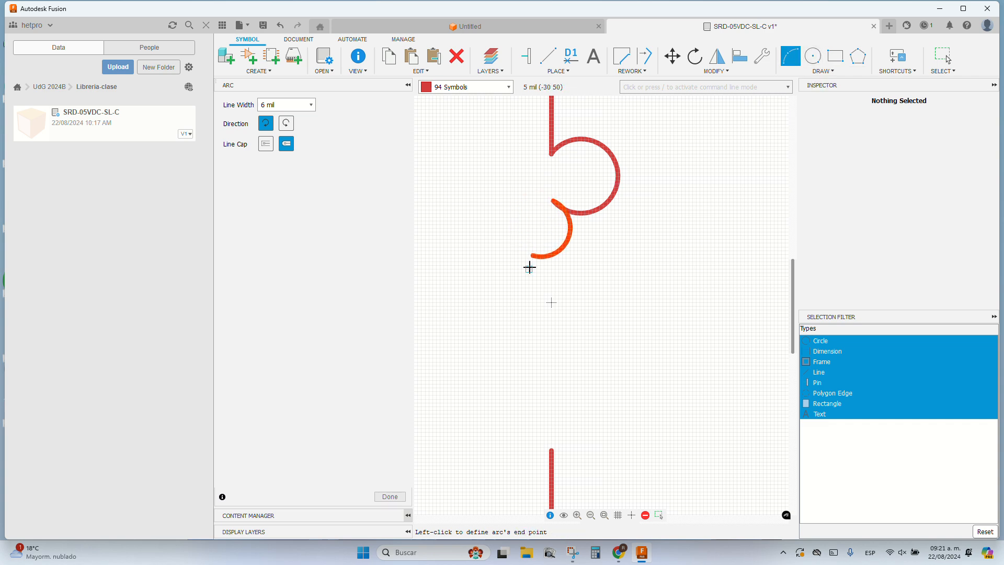
right_click(531, 259)
click(550, 287)
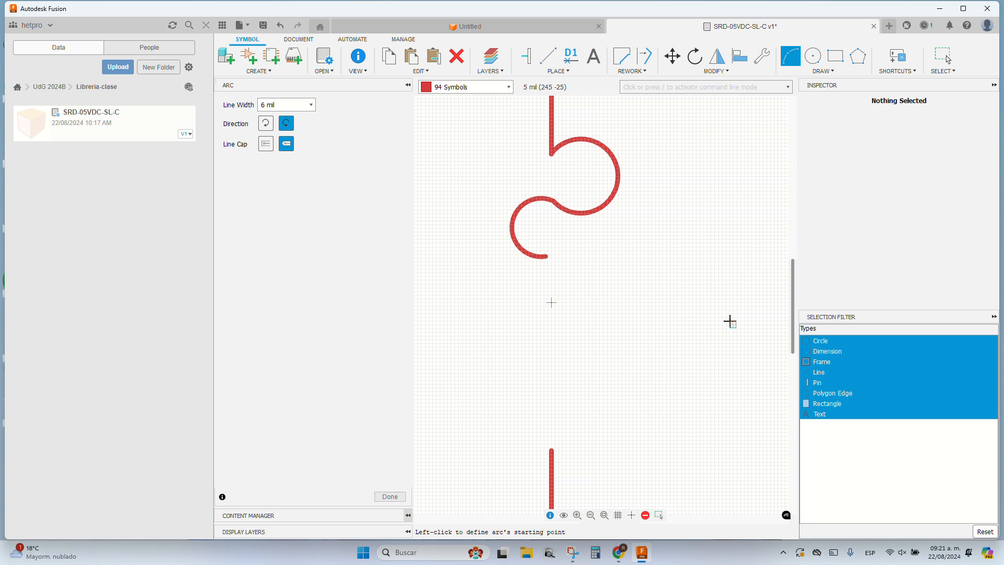
Step: Delete both arcs below the upper pin
click(456, 56)
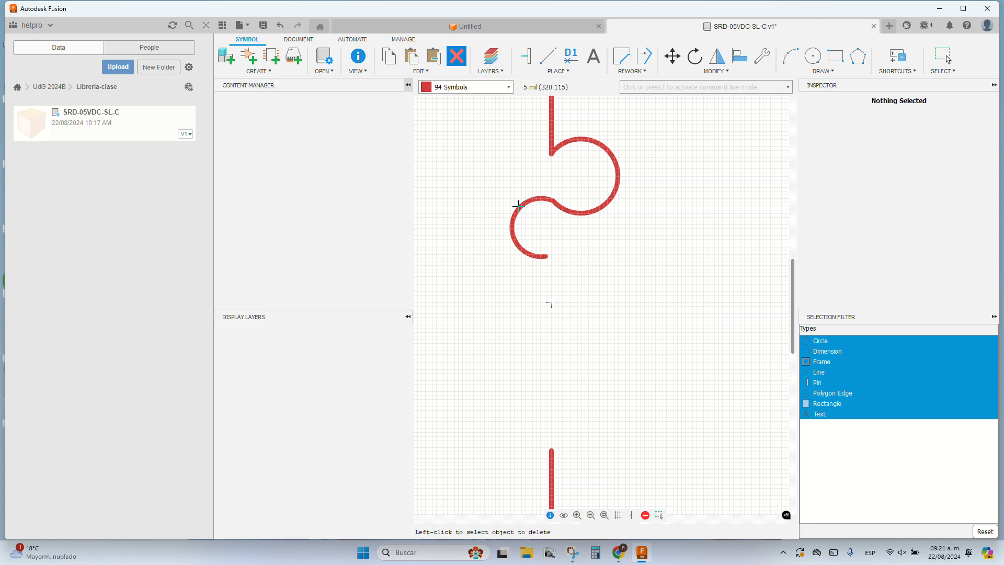
click(518, 206)
click(576, 210)
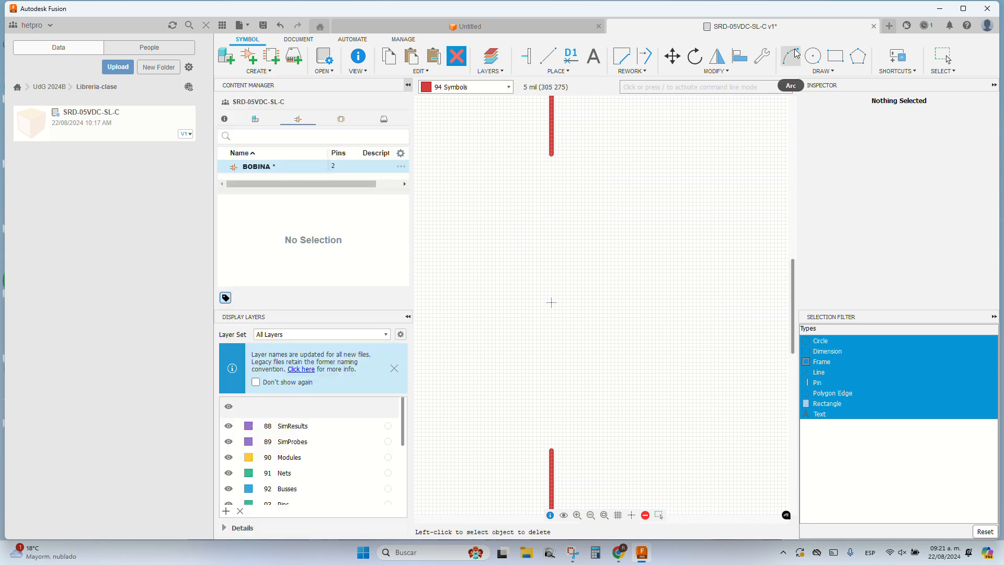
click(824, 71)
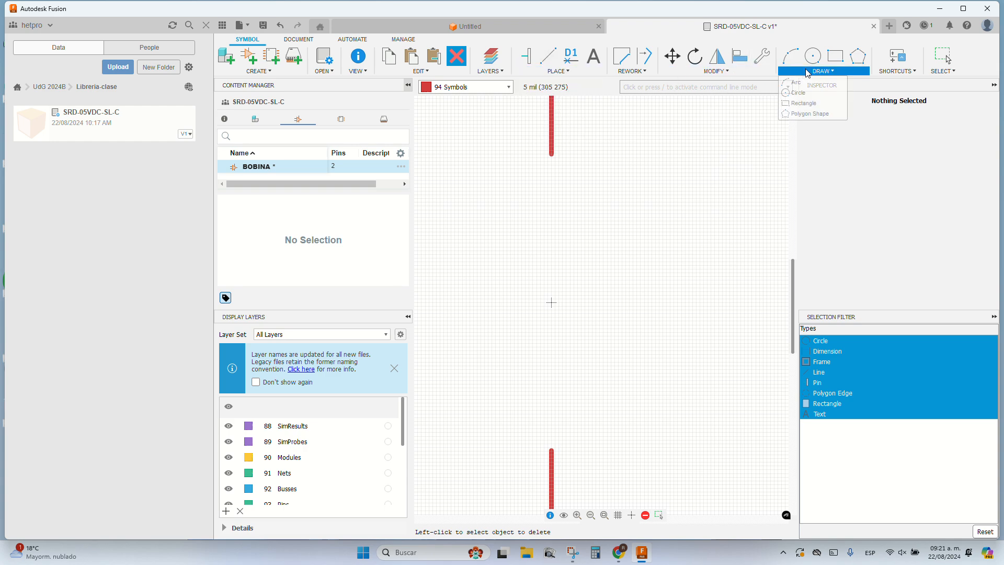
click(791, 56)
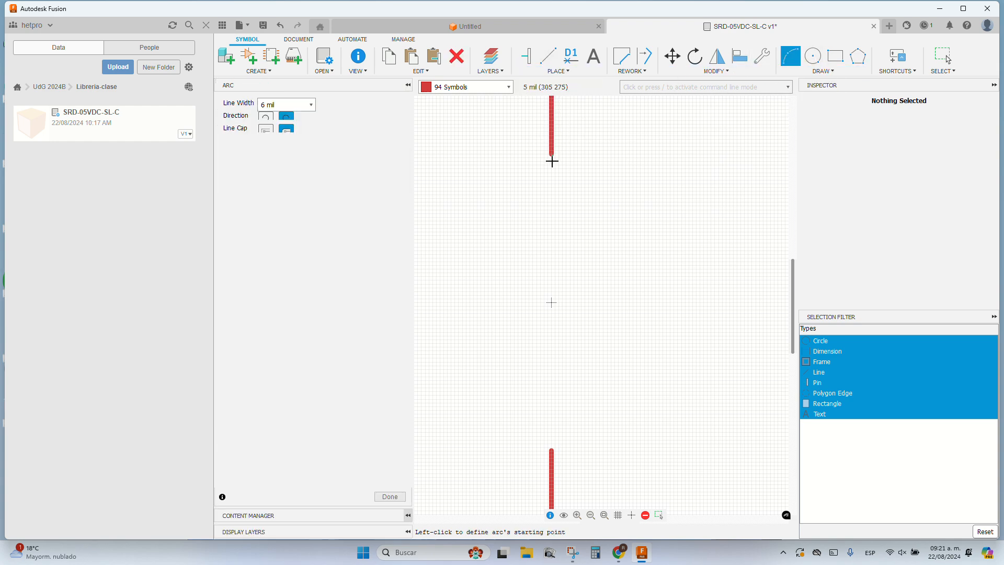
click(820, 72)
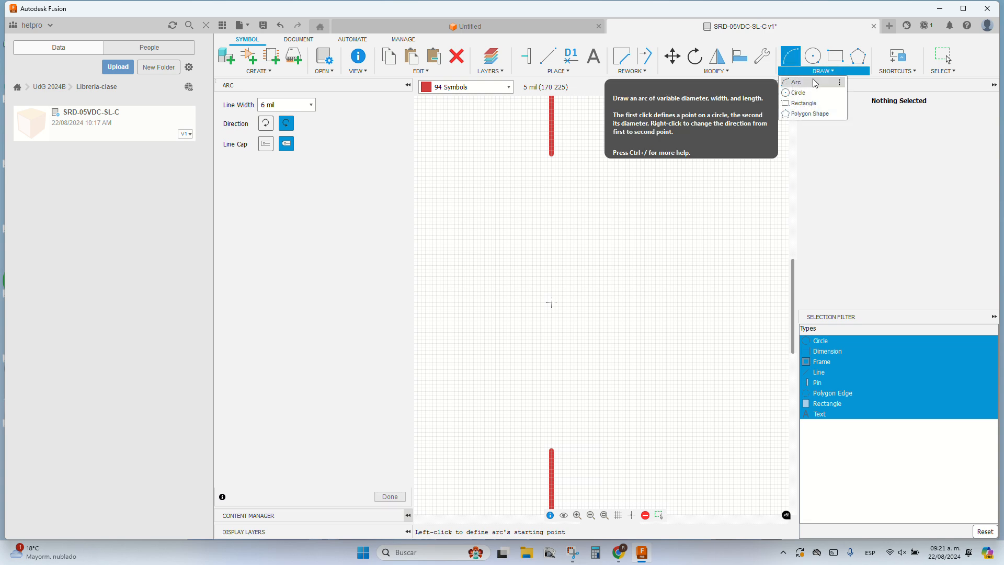
click(551, 152)
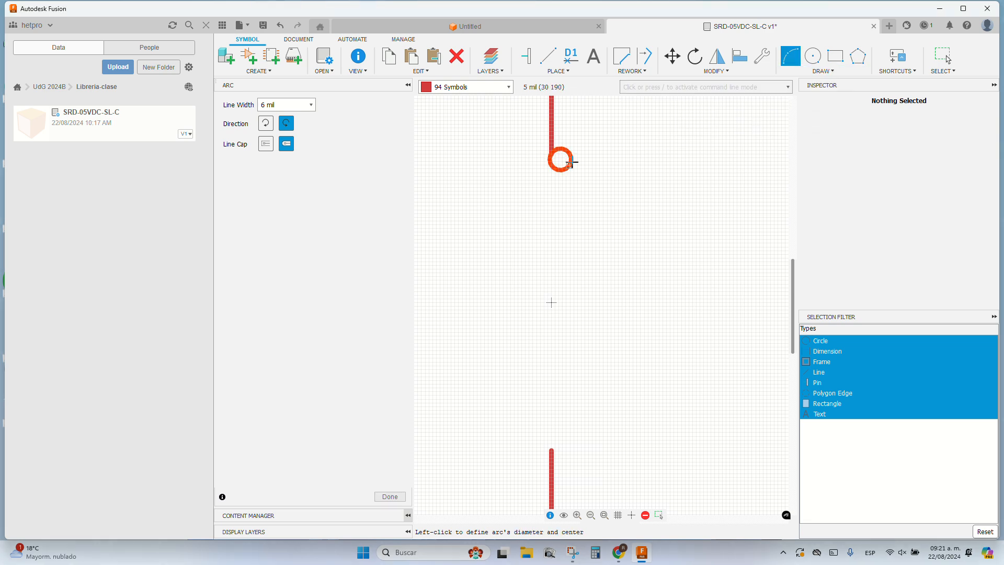
click(570, 162)
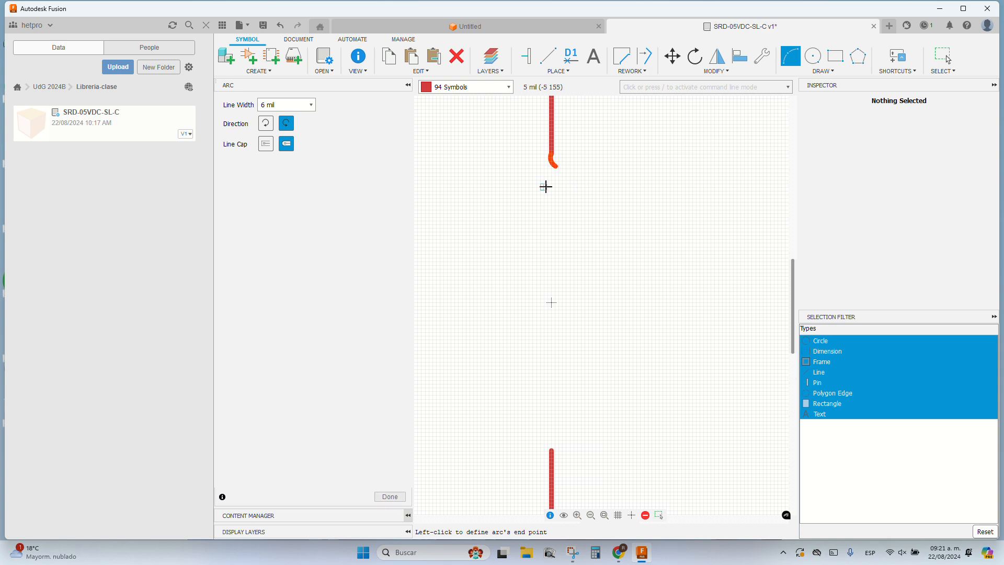
key(Escape)
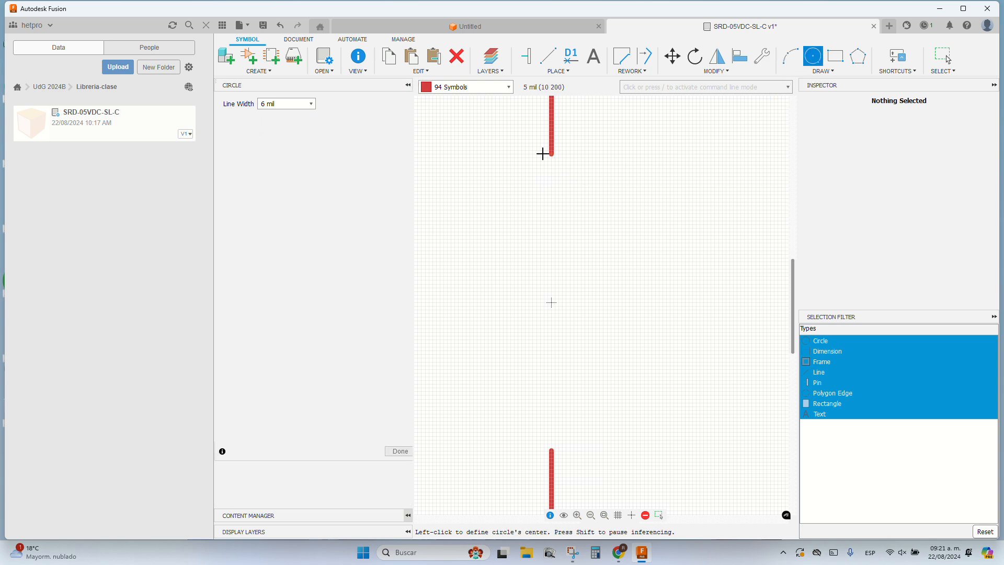
click(550, 155)
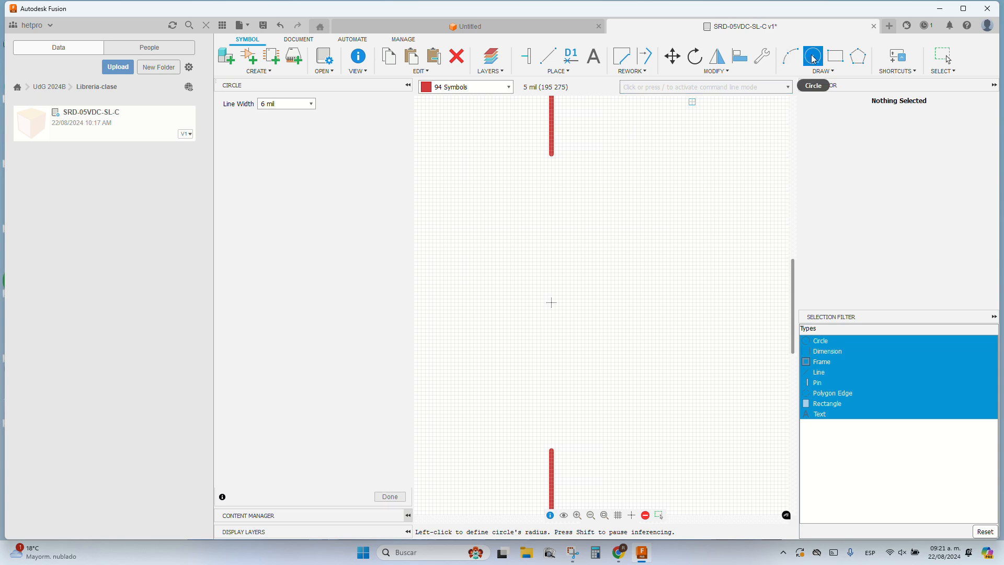
Step: Draw two chained semicircular arcs down from the upper pin, one bulging left to (0 90) and one bulging right to (0 -25)
click(790, 56)
click(553, 154)
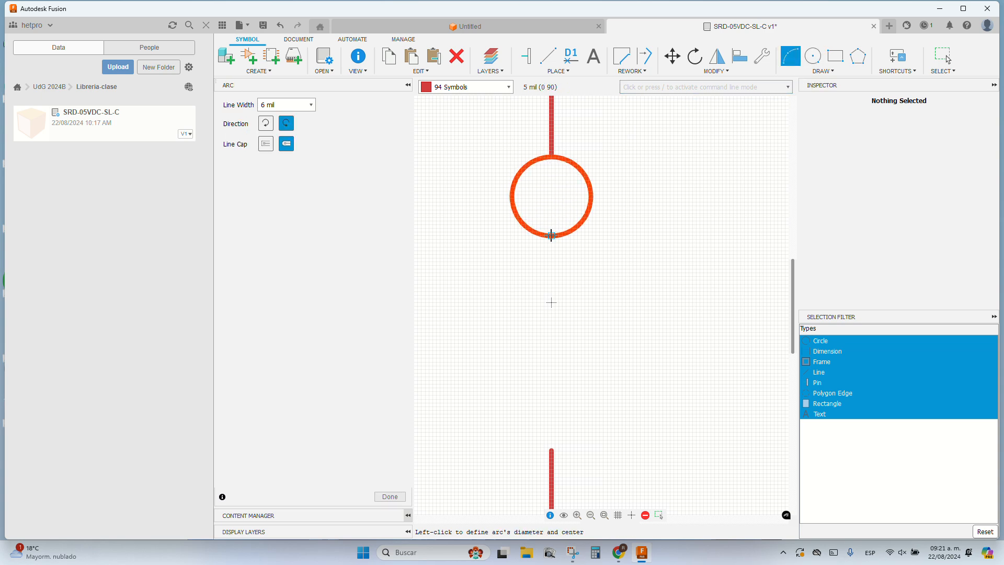
click(551, 235)
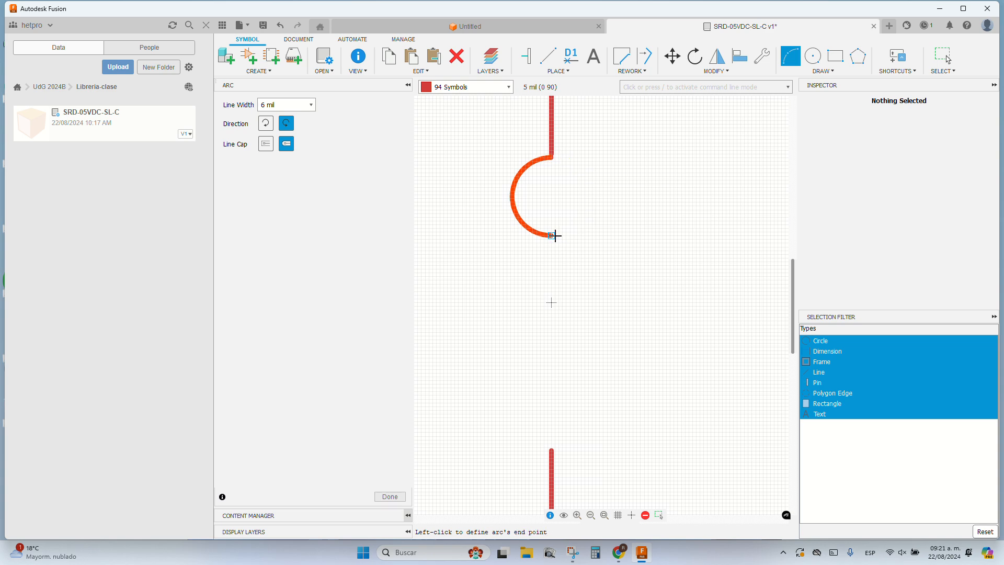
right_click(590, 248)
right_click(589, 247)
click(551, 236)
click(551, 236)
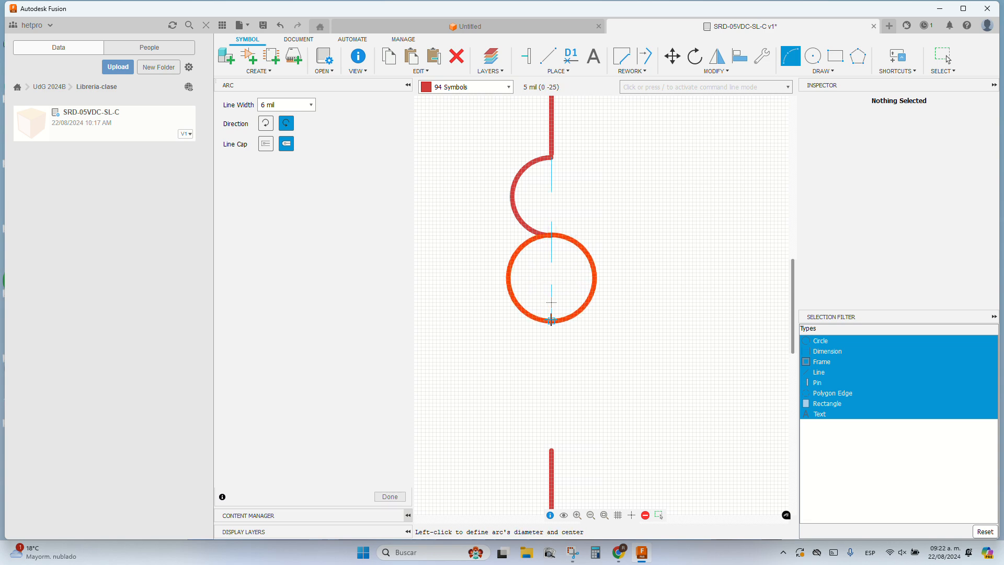
click(551, 320)
right_click(551, 319)
click(552, 320)
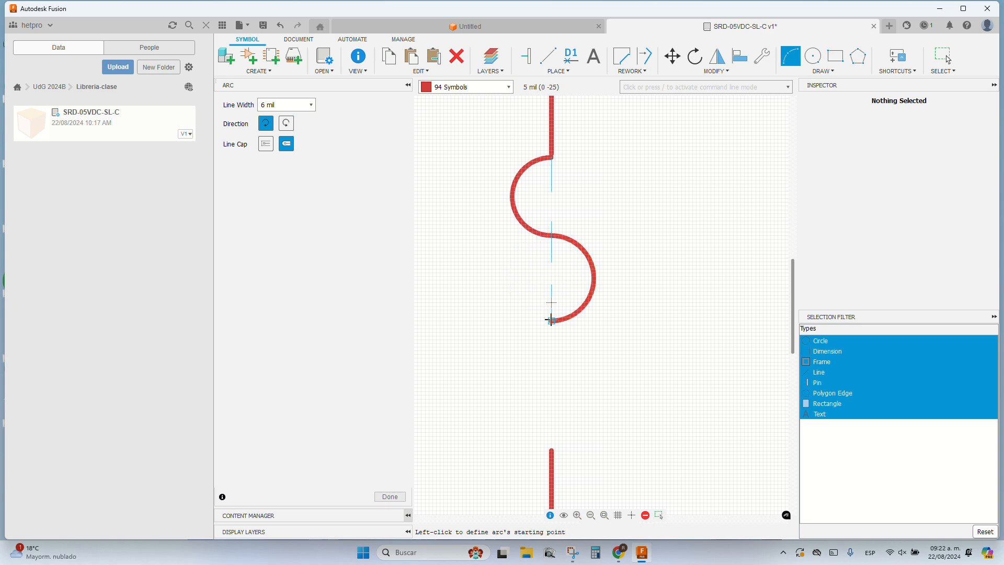
Step: Continue the coil with a left-bulging arc from (0 -25) to (0 -110) and a right-bulging arc down to the lower pin's inner end
click(552, 320)
right_click(523, 350)
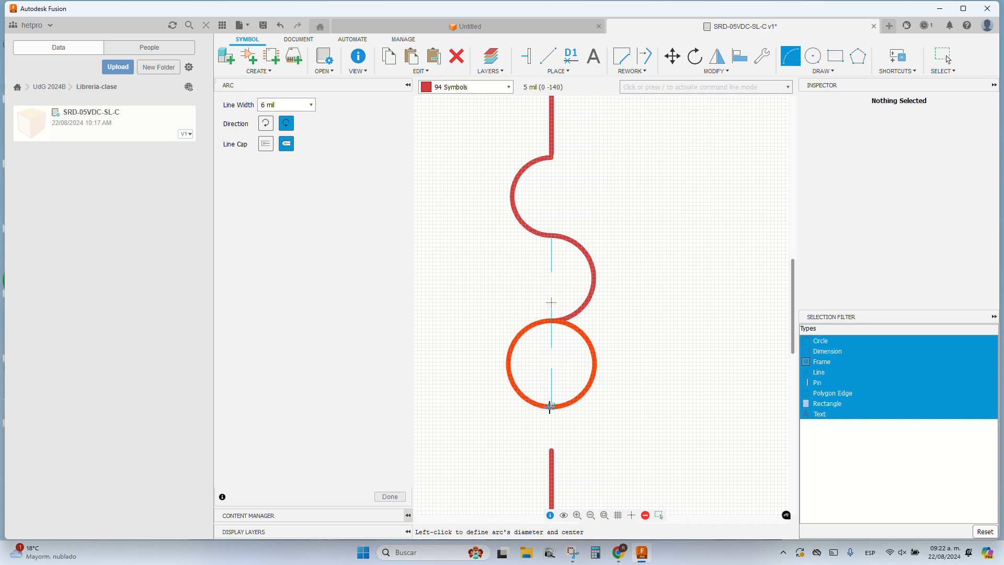
click(550, 387)
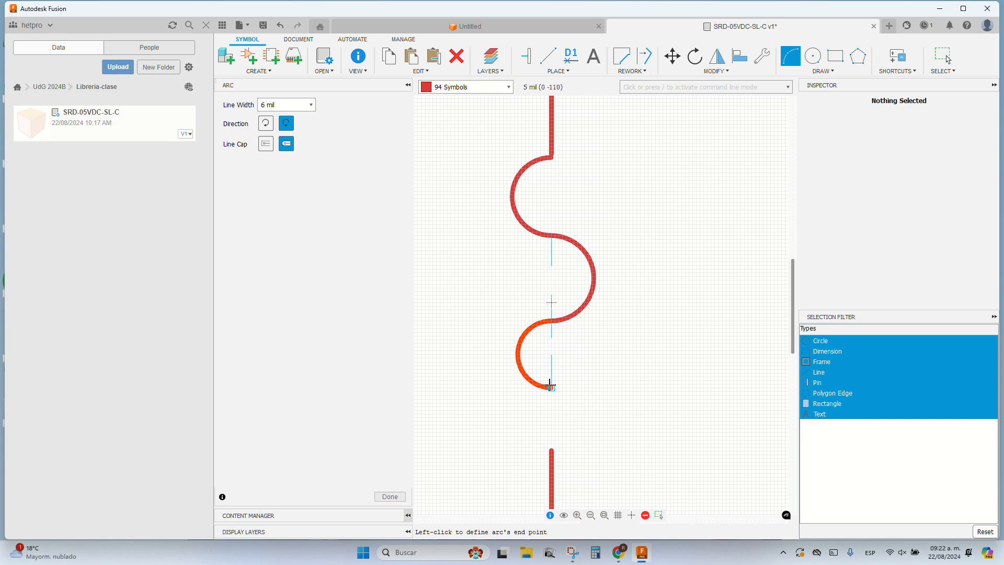
click(551, 387)
click(556, 390)
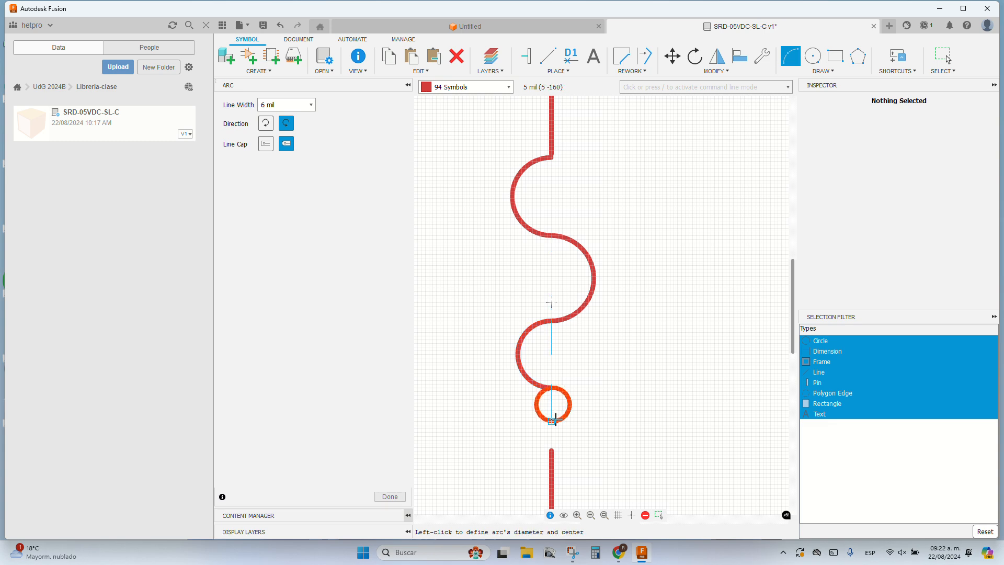
click(552, 448)
click(551, 448)
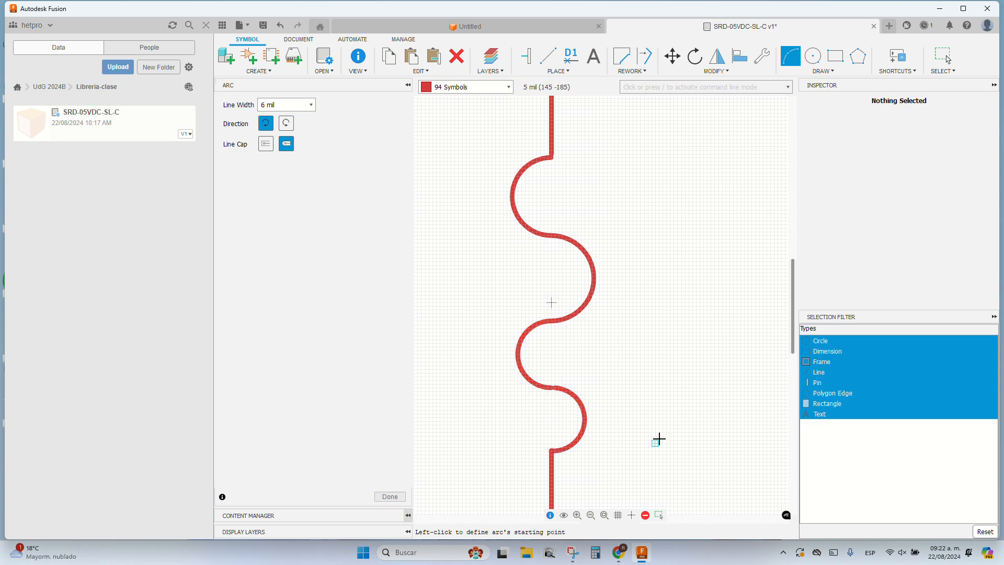
key(Escape)
Step: Delete all four coil arcs between the two pins
scroll(645, 349, down, 2)
scroll(643, 345, down, 3)
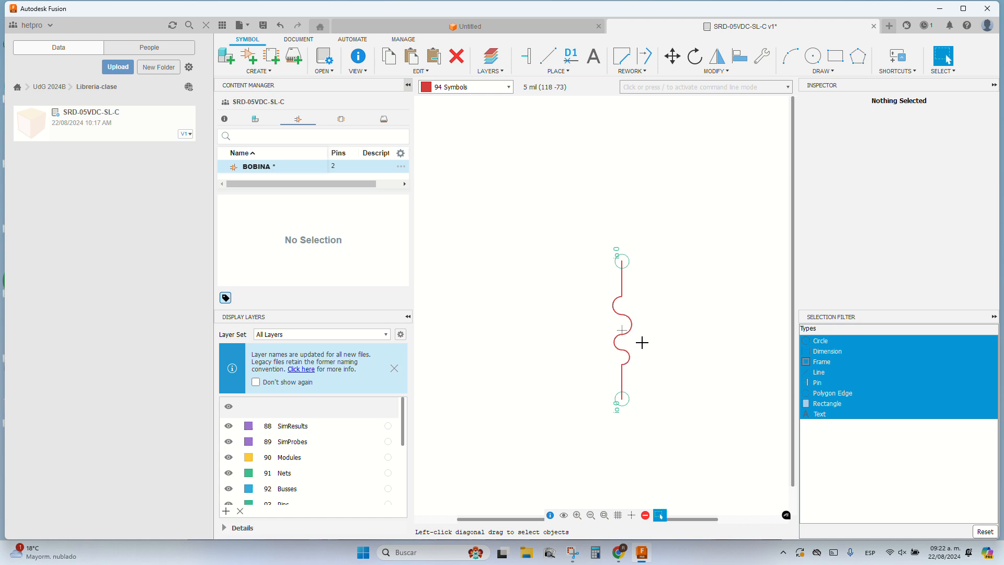
scroll(642, 340, up, 3)
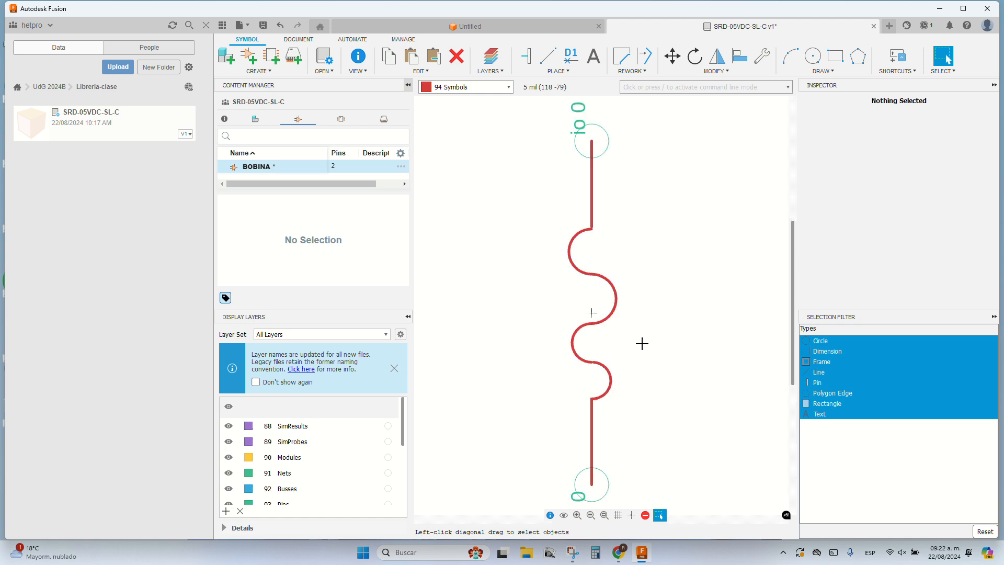
scroll(642, 344, down, 1)
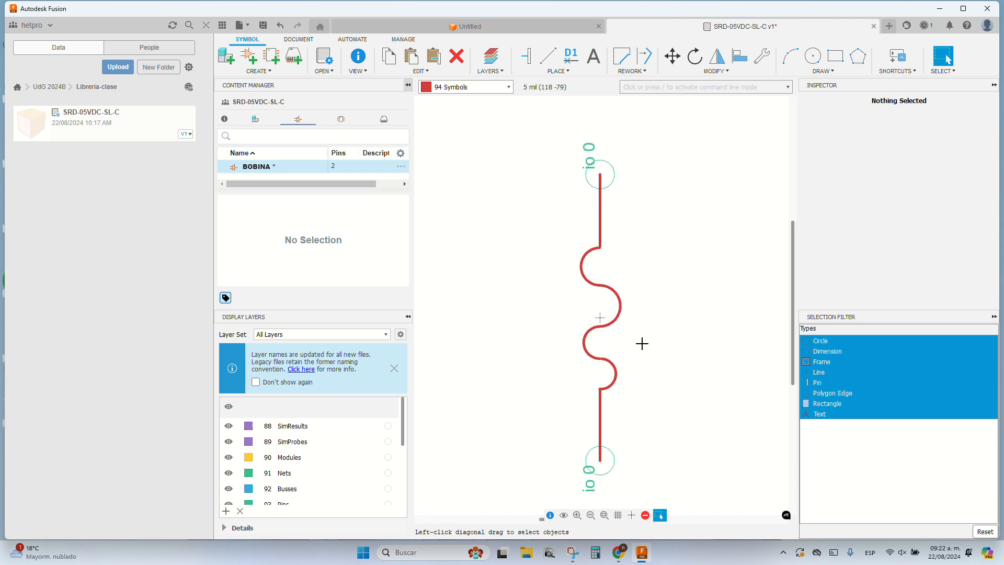
scroll(642, 343, down, 2)
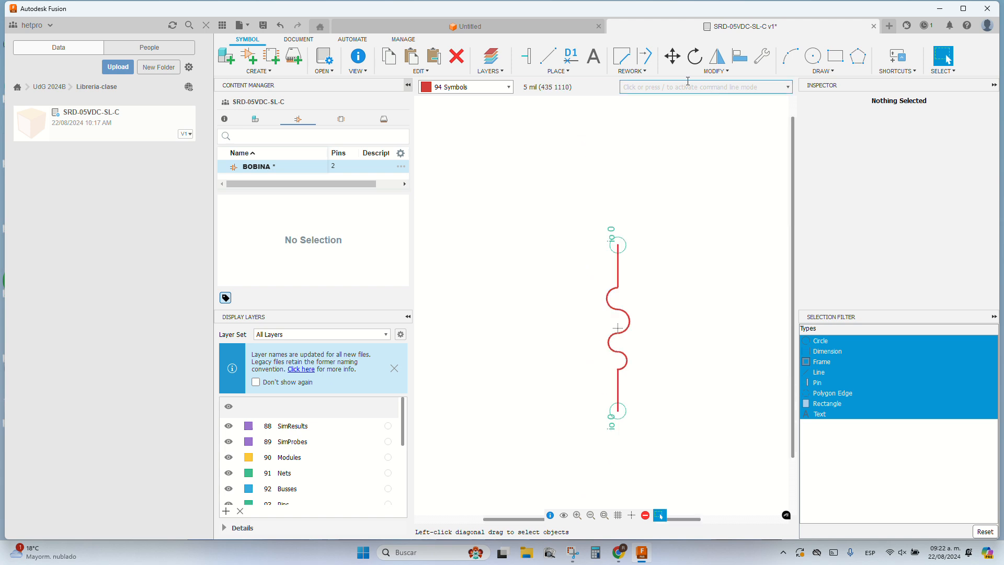
click(456, 56)
click(610, 301)
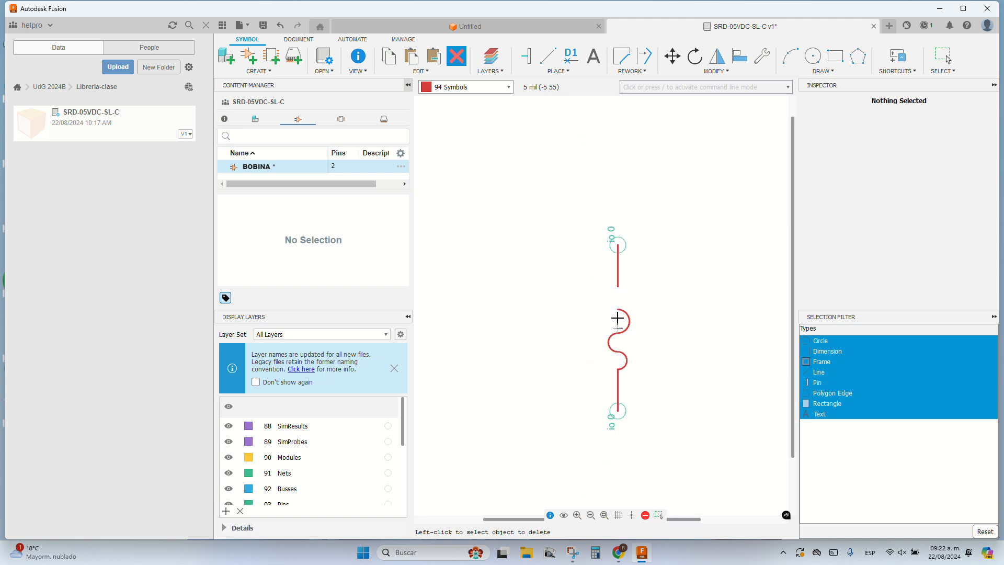
click(610, 343)
click(626, 361)
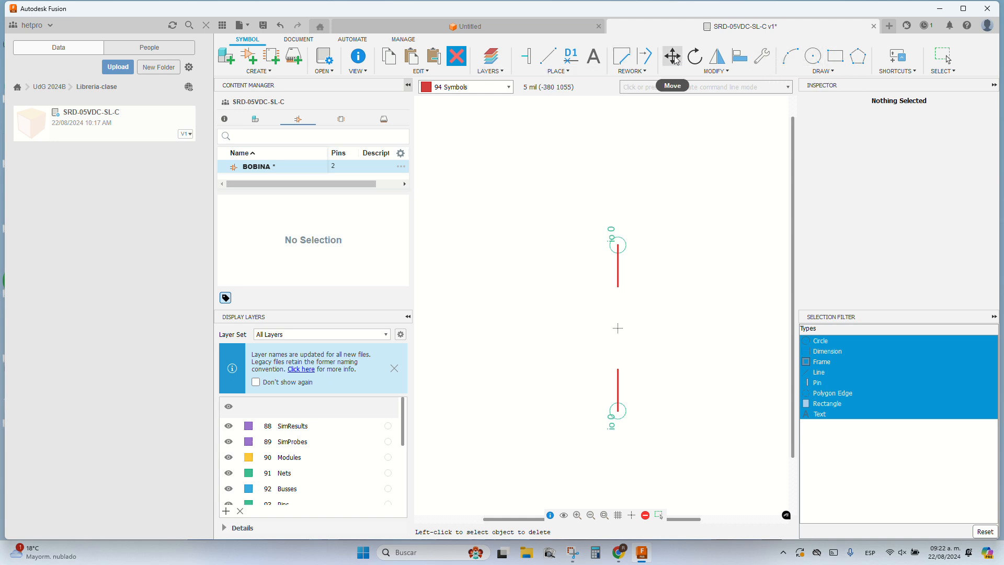
Step: Set the symbol editor's grid size to 100 mil for drawing lines between the pins
click(548, 57)
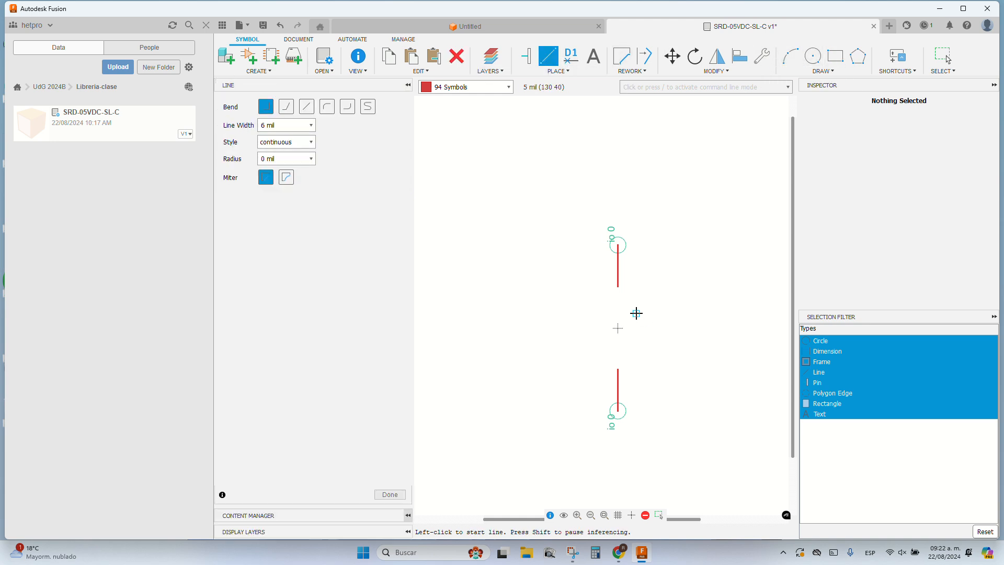
click(619, 515)
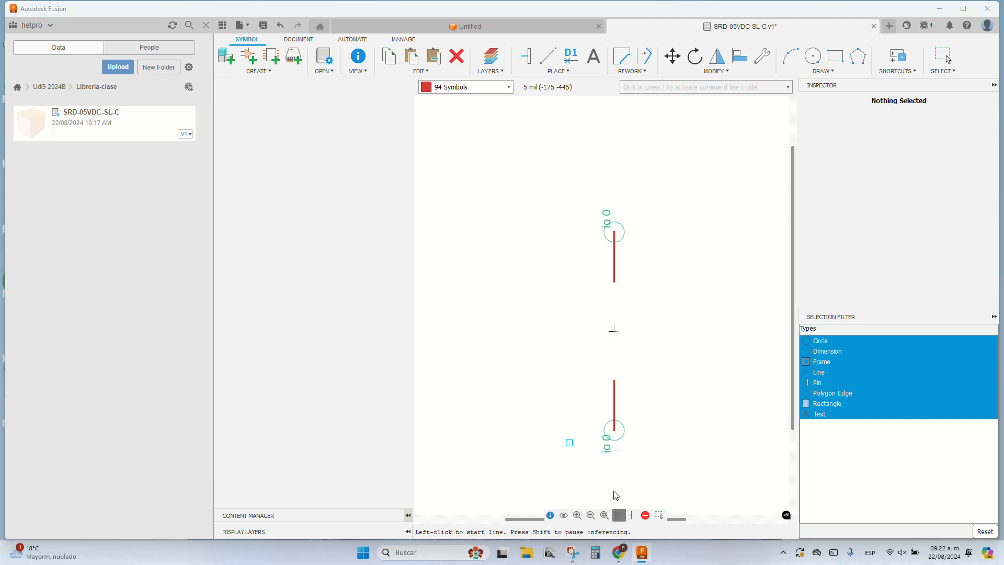
click(605, 447)
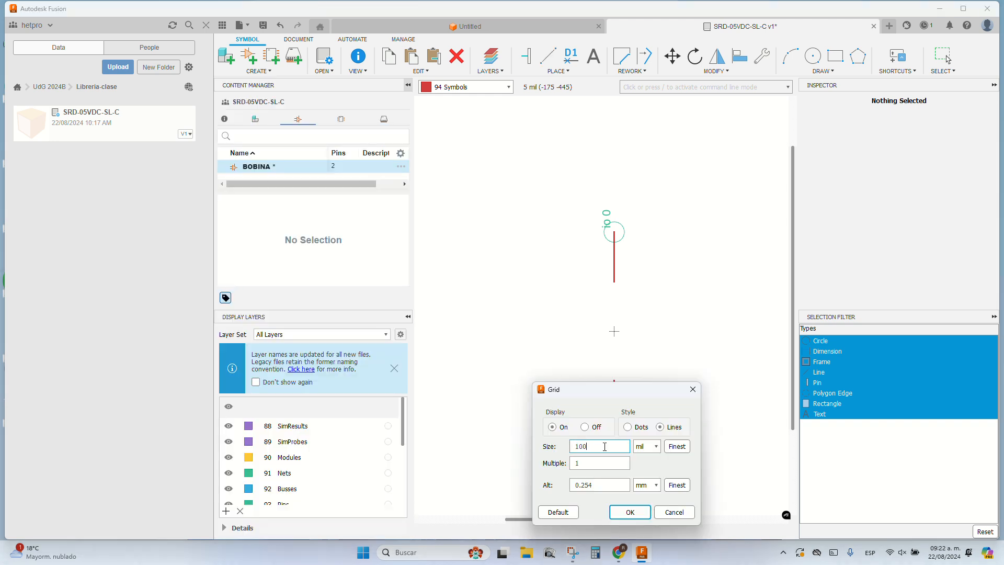
text(100)
key(Return)
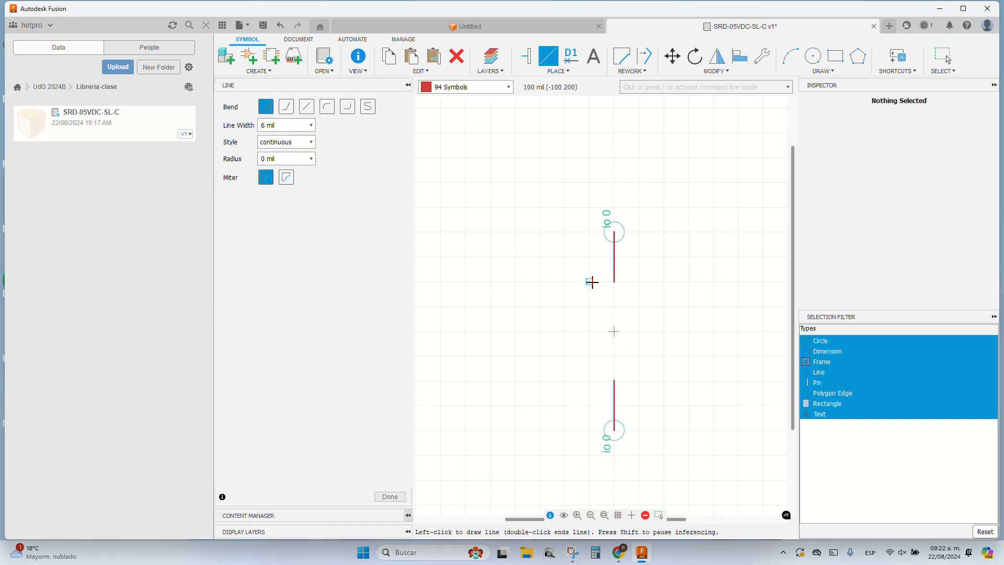
Step: Draw a closed rectangle of 6 mil lines between the inner pin ends, 200 mil wide and 400 mil high, centred on the origin
click(591, 282)
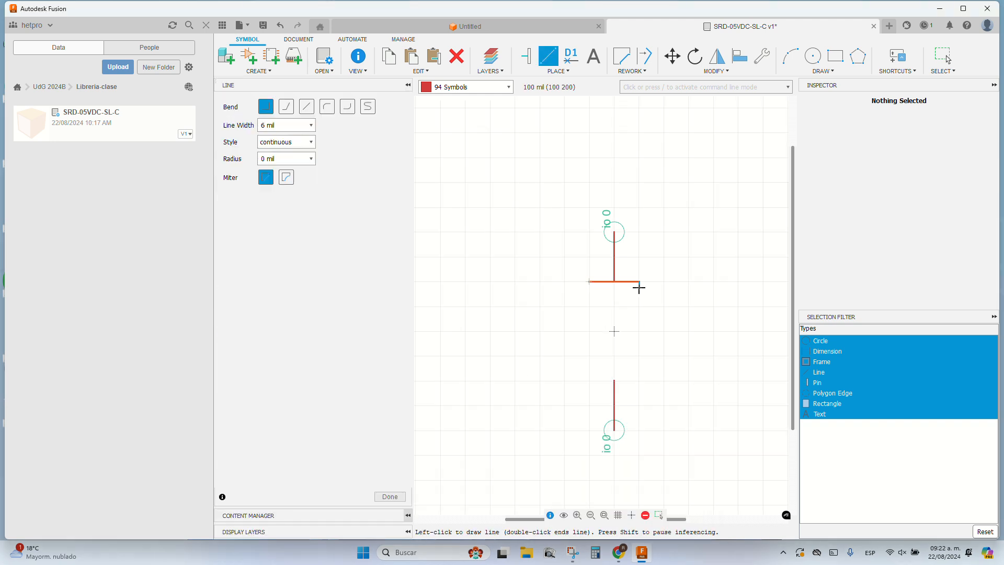
click(639, 383)
click(590, 383)
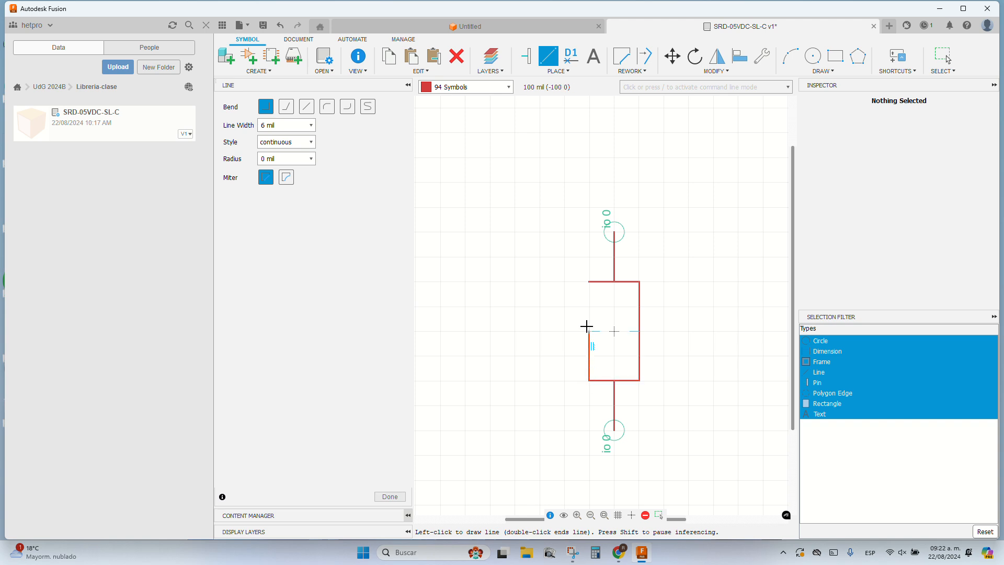
click(590, 282)
double_click(590, 293)
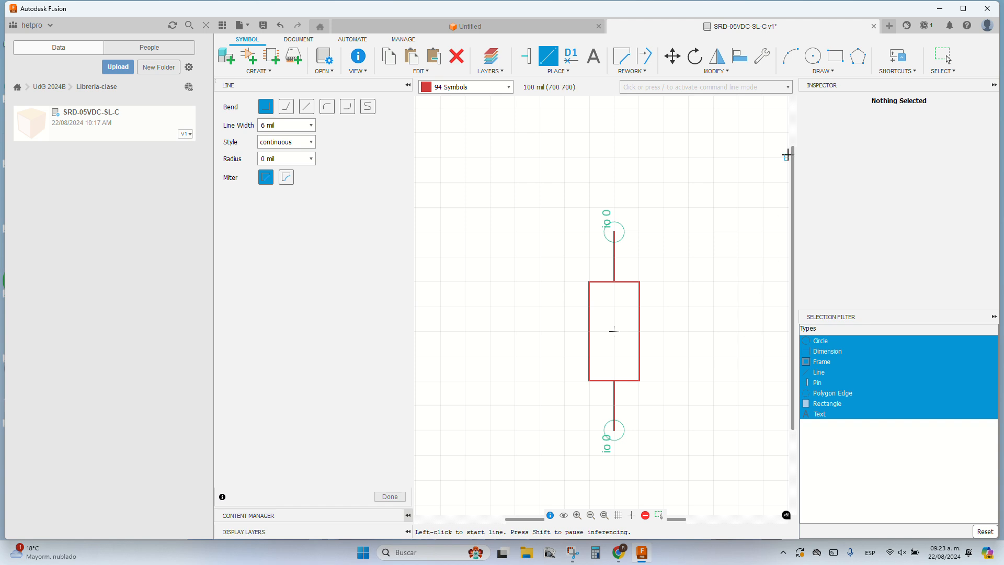
Step: Save the library with the version description User Saved and add a new symbol named CONTACTO
click(263, 25)
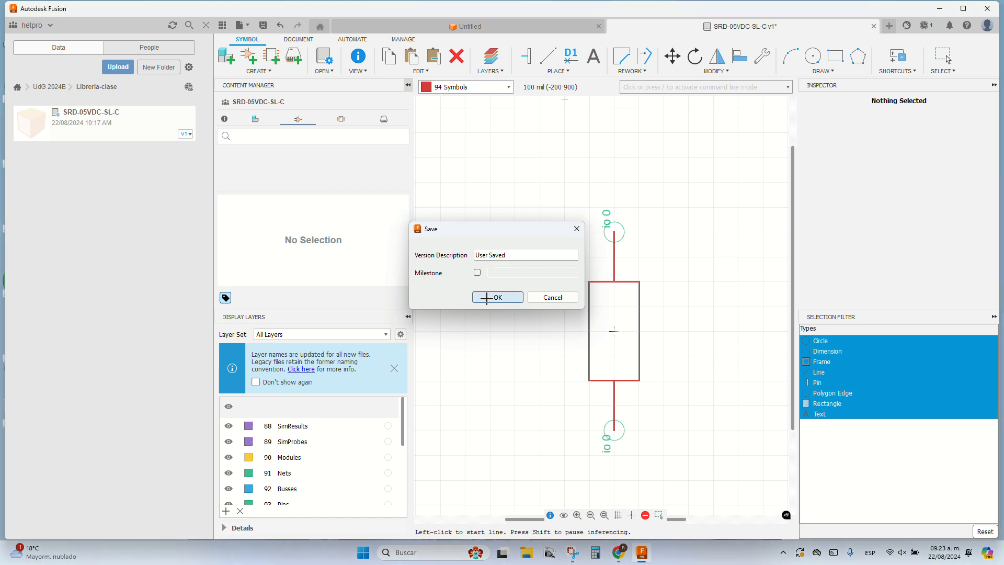
click(487, 296)
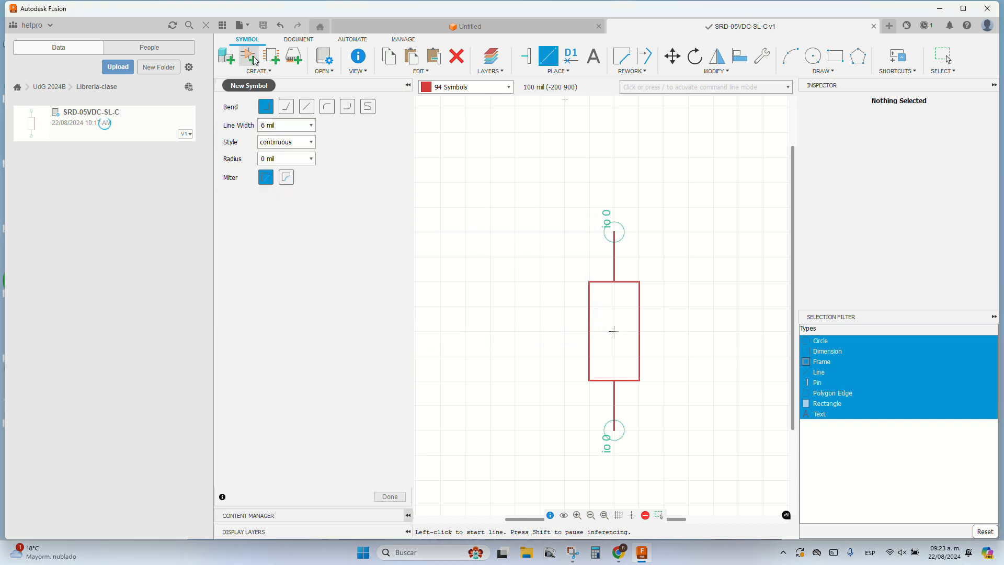
click(254, 59)
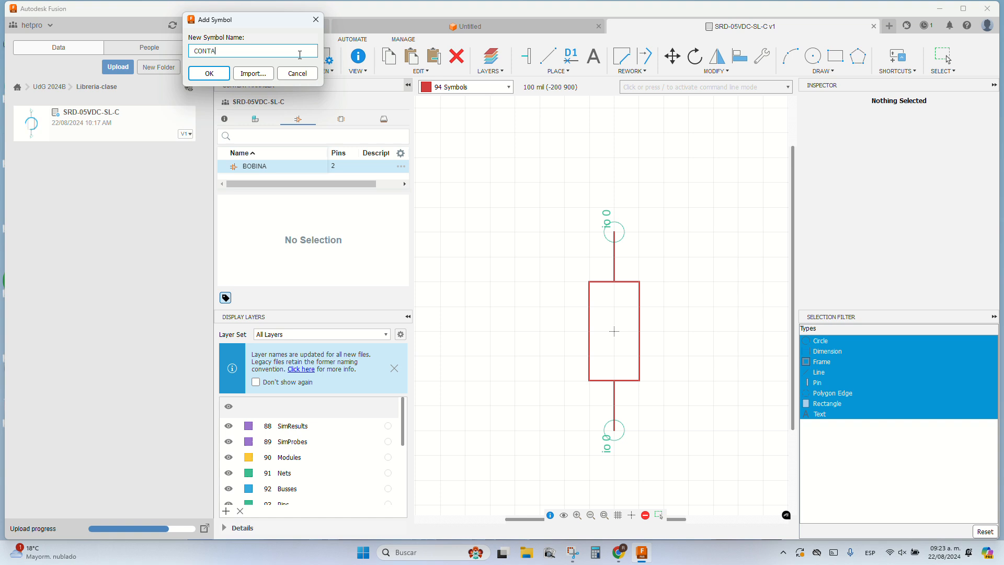
text(CONTACTO)
key(Return)
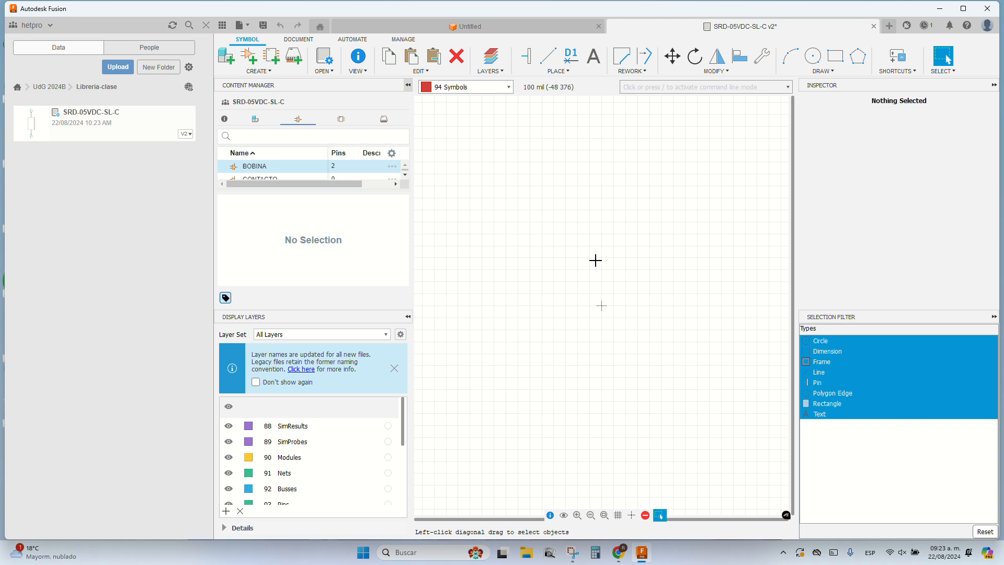
Step: Place three middle-length io pins in a column at (-300 0), (-300 200) and (-300 -200)
click(527, 59)
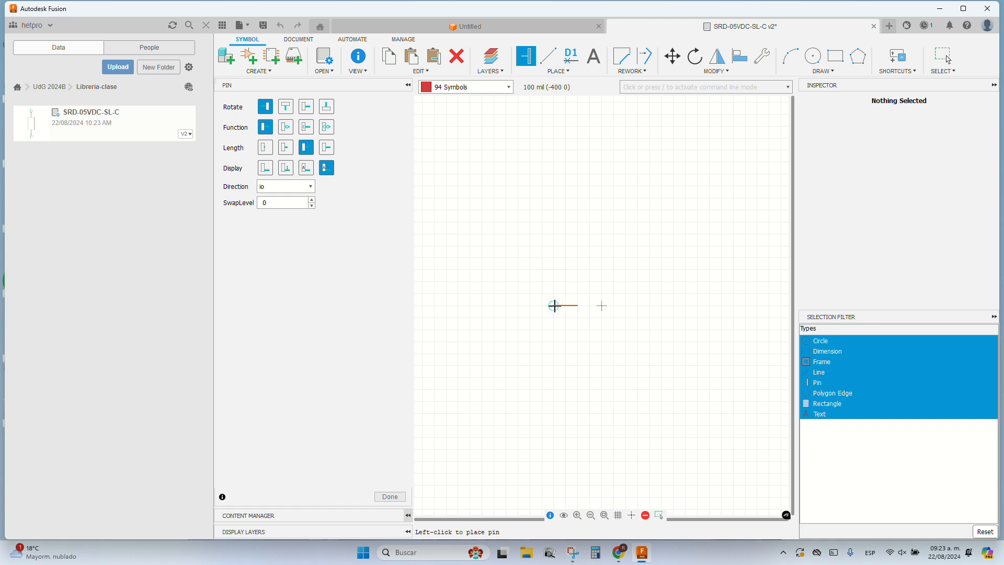
click(566, 305)
click(567, 281)
click(565, 329)
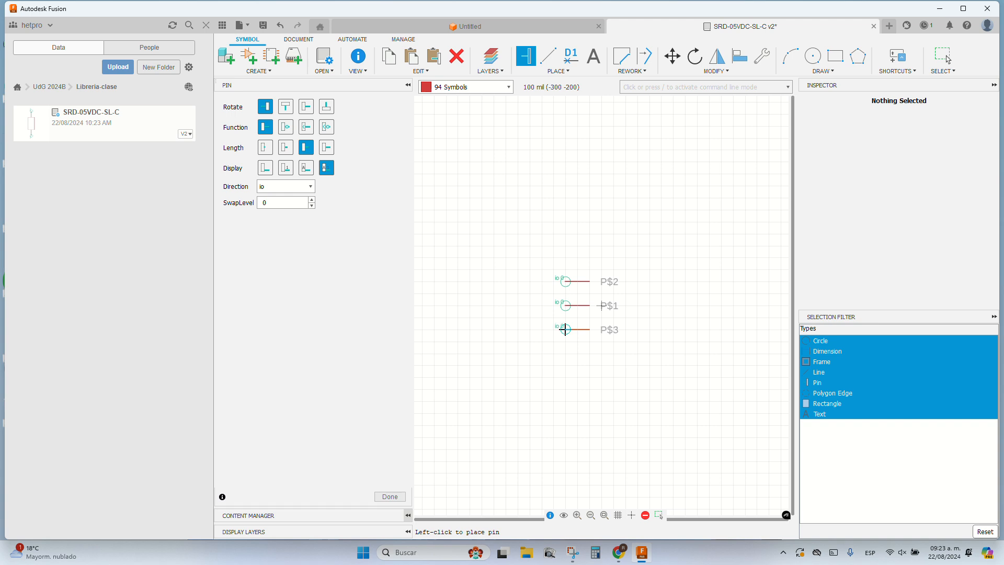
Step: Set the symbol editor's grid size to 50 mil
scroll(608, 352, up, 4)
middle_drag(575, 348, 606, 420)
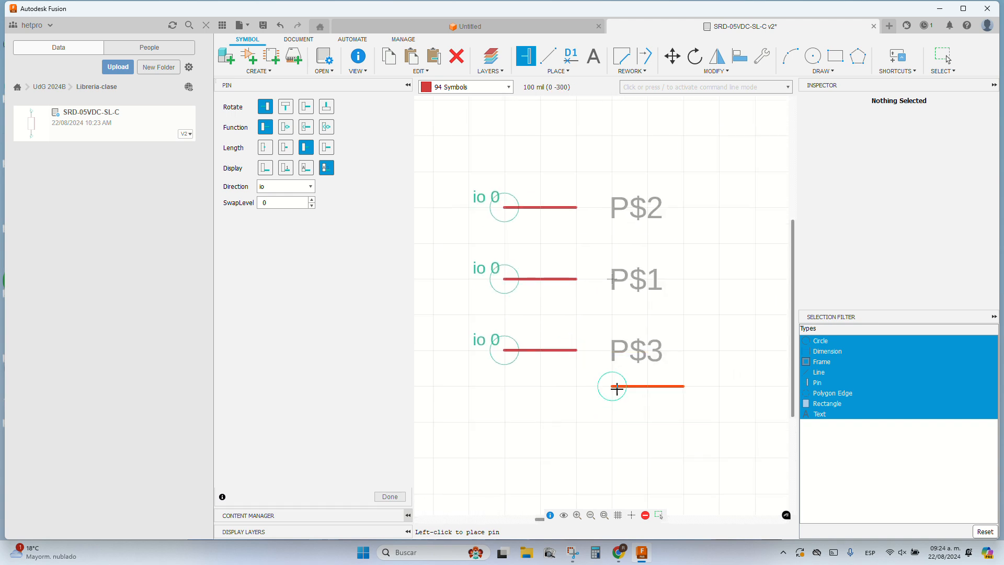
click(549, 56)
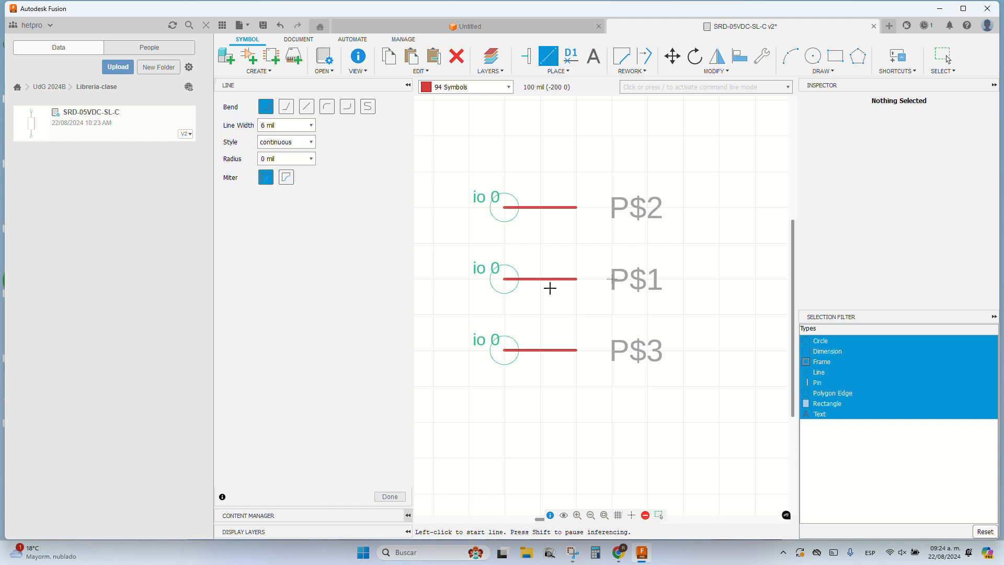
click(618, 516)
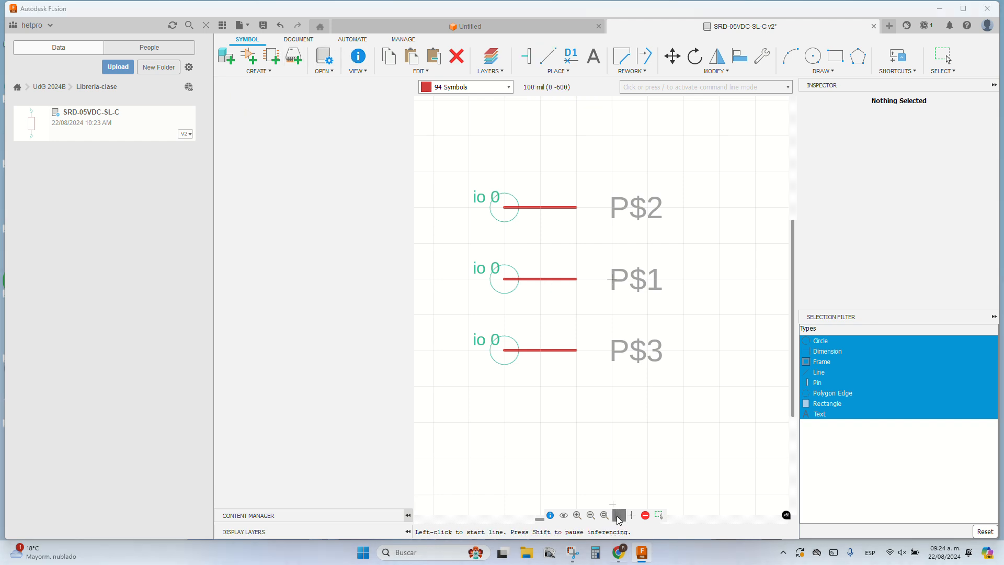
click(618, 516)
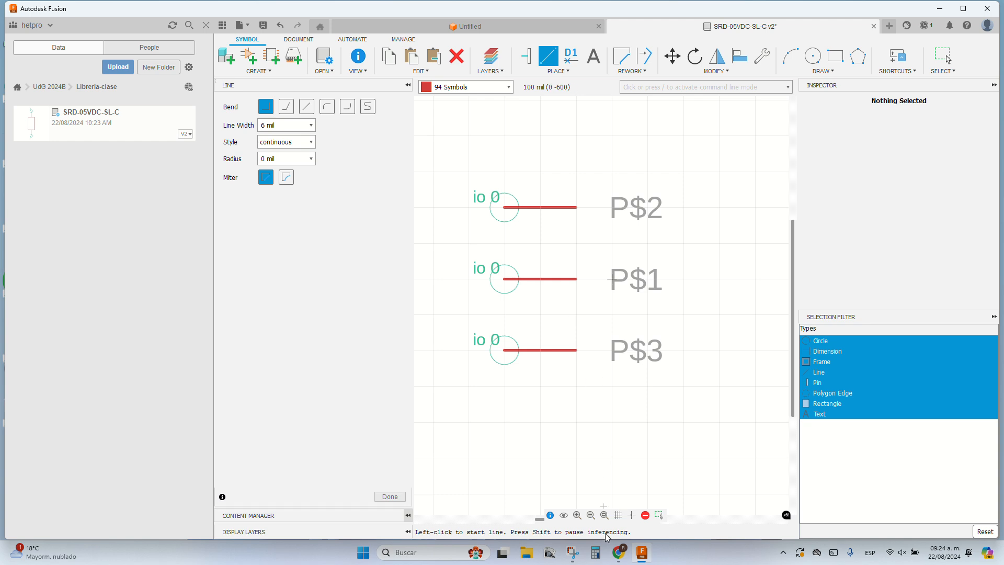
click(617, 515)
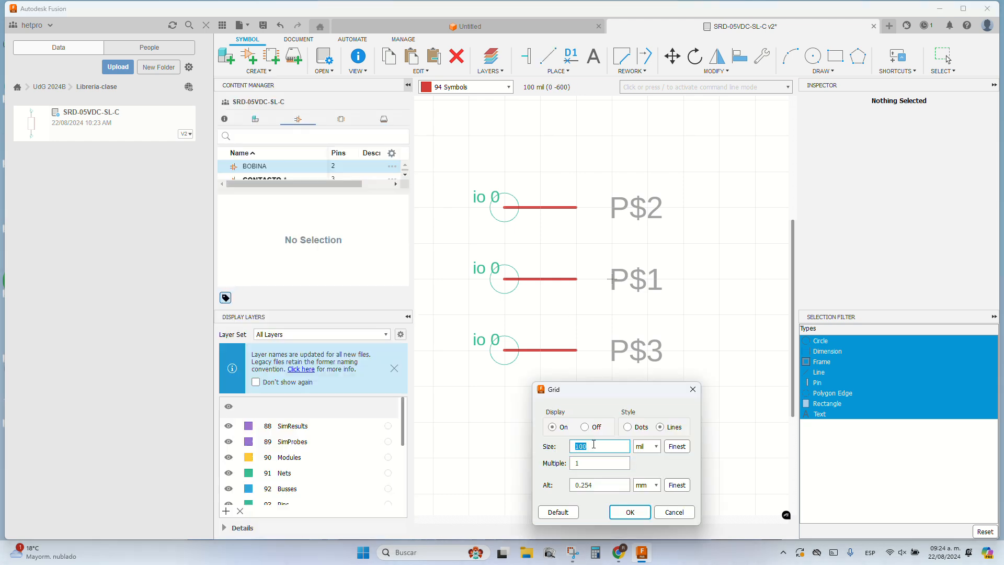
text(50)
key(Return)
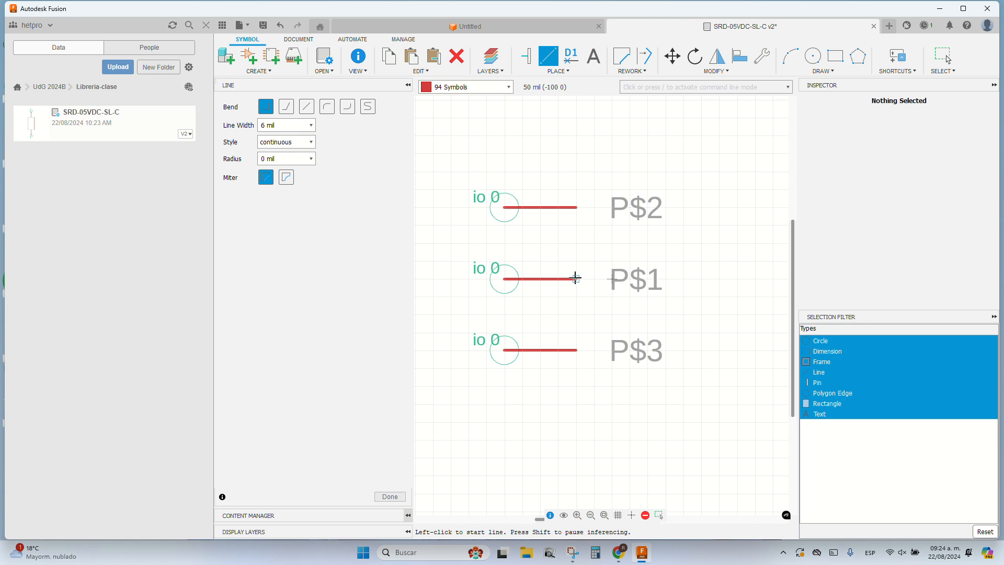
Step: Rename the middle pin as COMUN and shorten that name to C
click(571, 56)
click(544, 280)
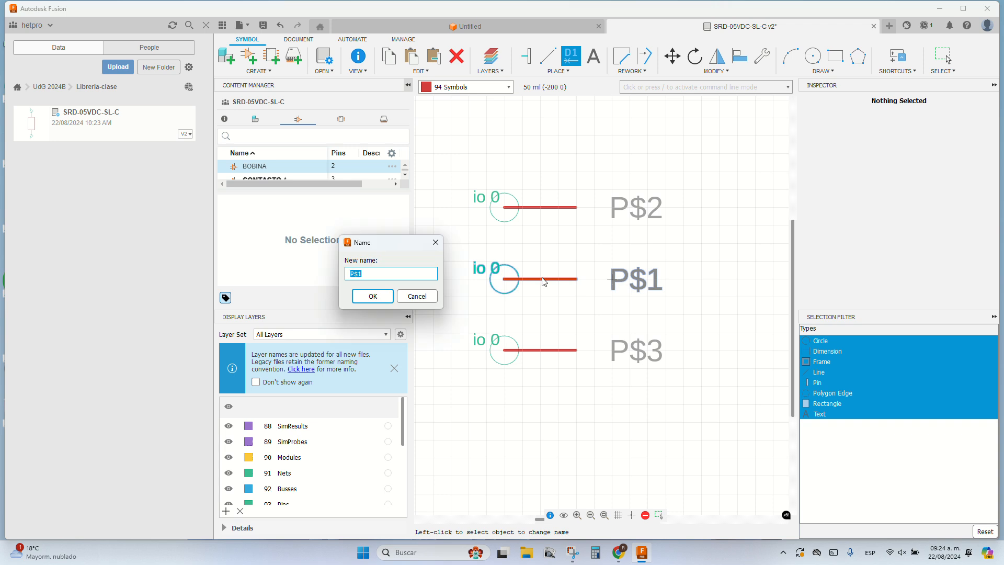
text(COMUN)
key(Return)
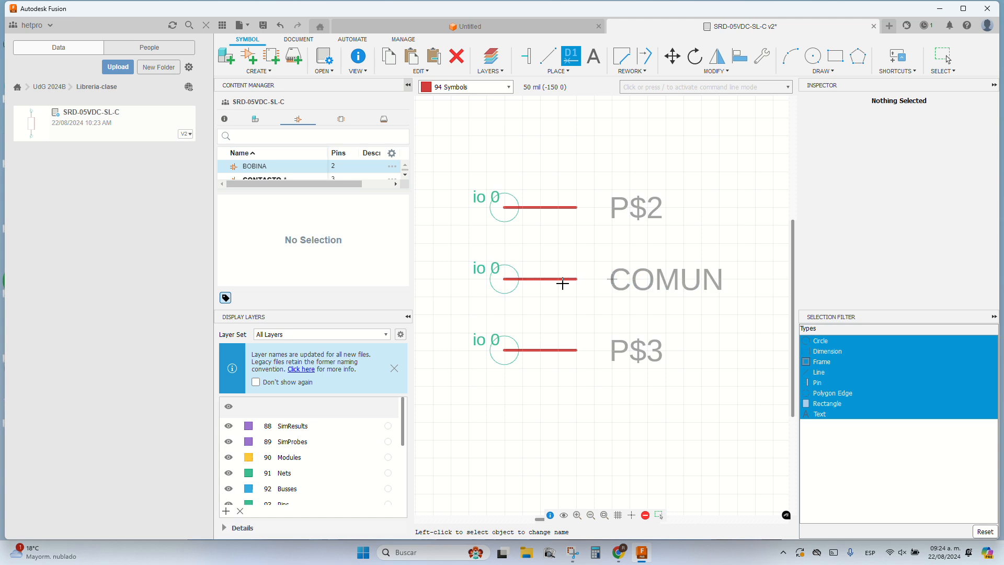
click(565, 280)
text(C)
key(Return)
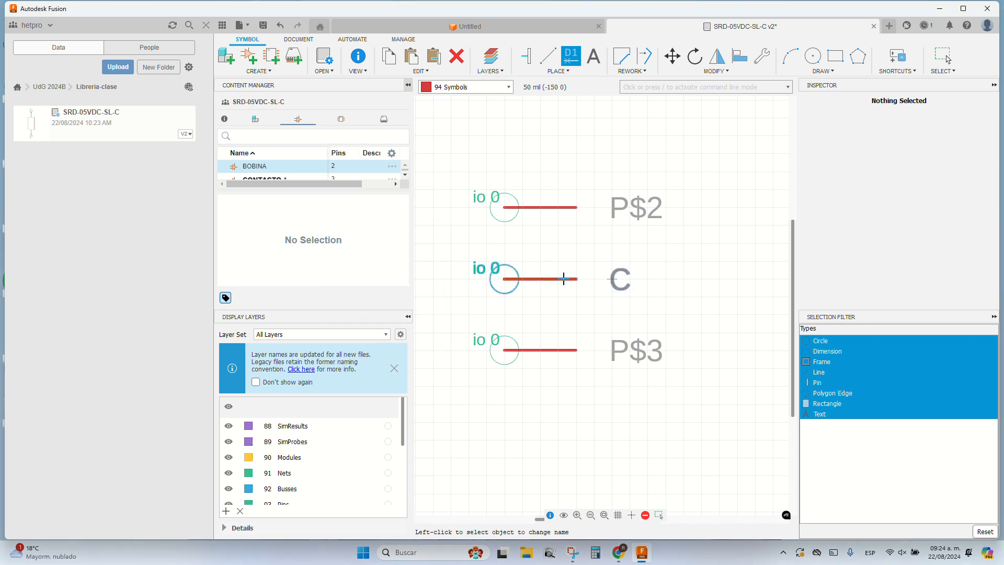
Step: Rename the upper pin as NO and the lower pin as NC
click(548, 207)
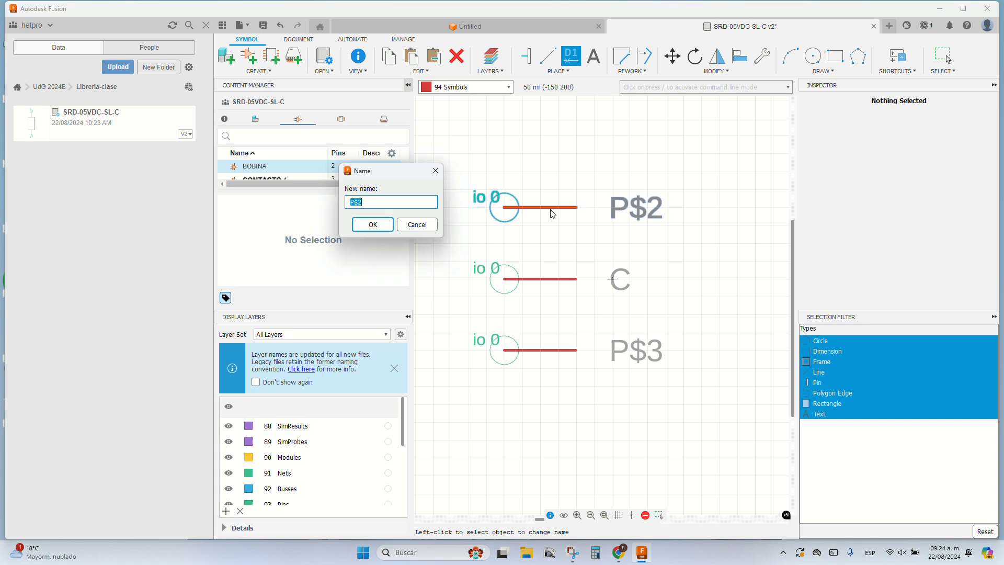
text(NO)
key(Return)
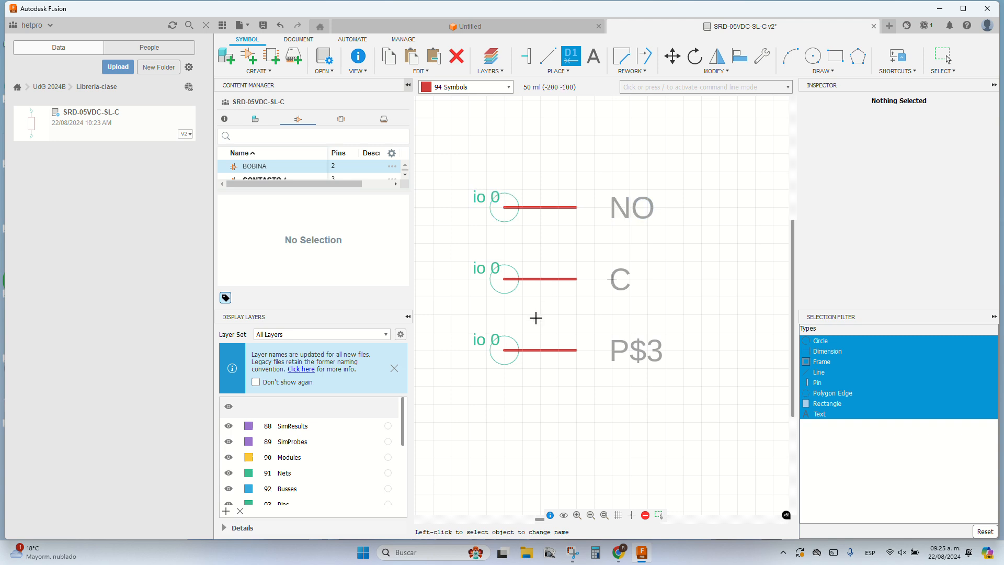
click(545, 349)
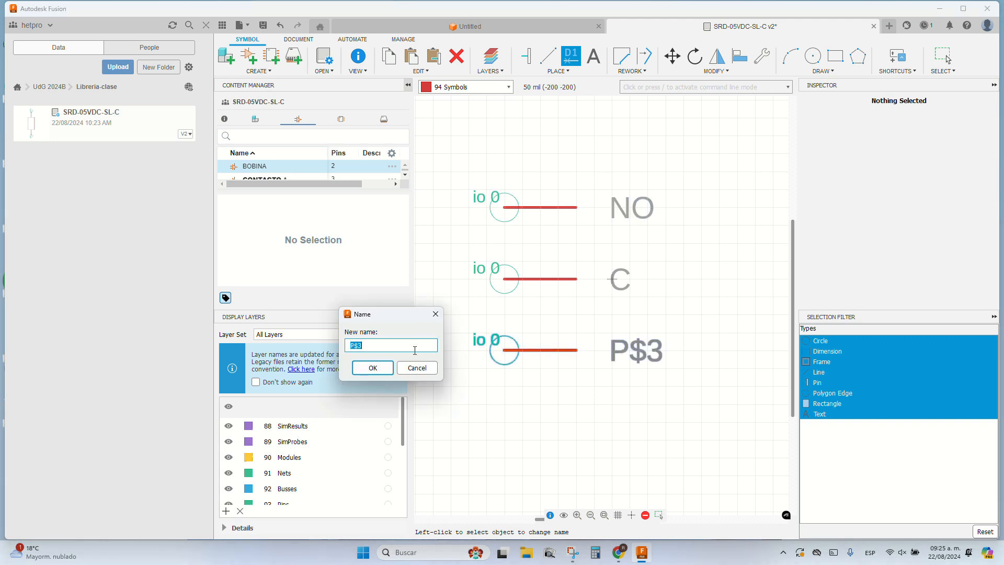
text(NC)
key(Return)
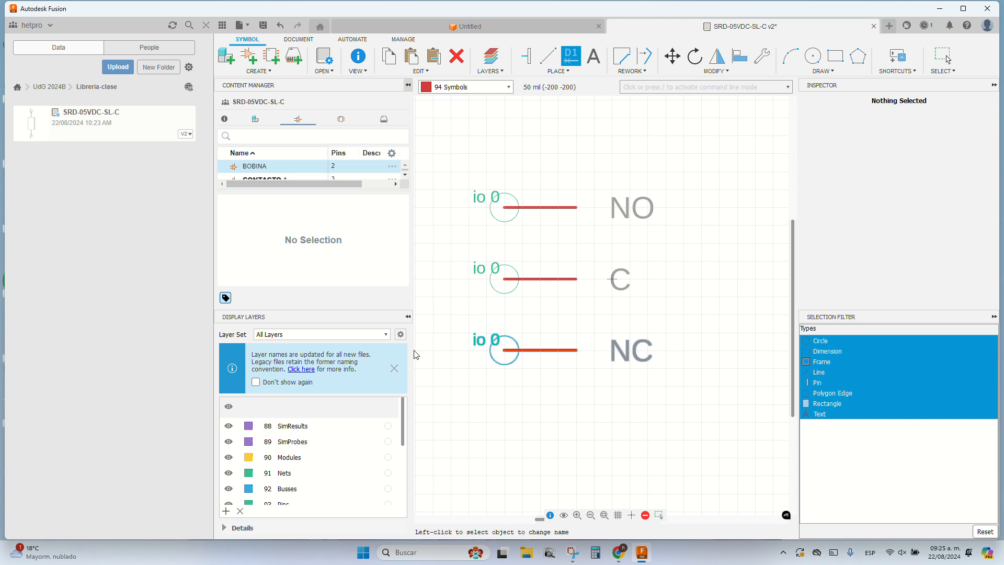
Step: Set the NO pin's Visible property to off so its label is hidden
right_click(541, 202)
key(Escape)
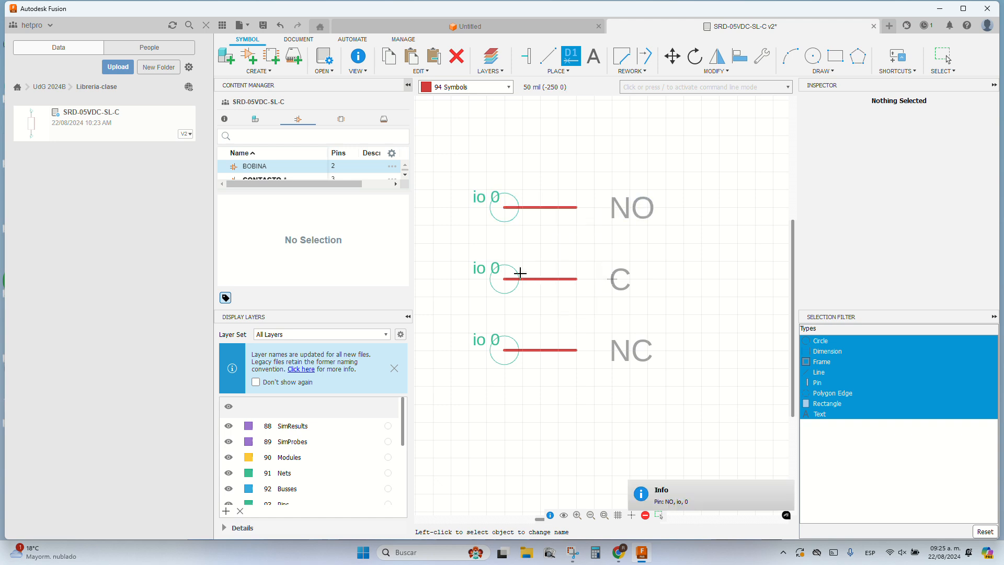
right_click(523, 209)
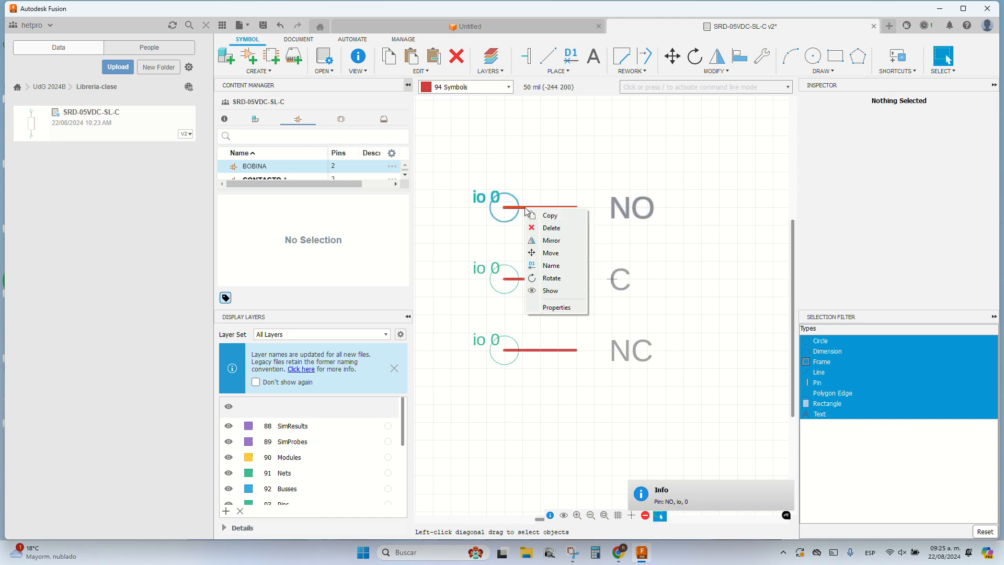
click(562, 311)
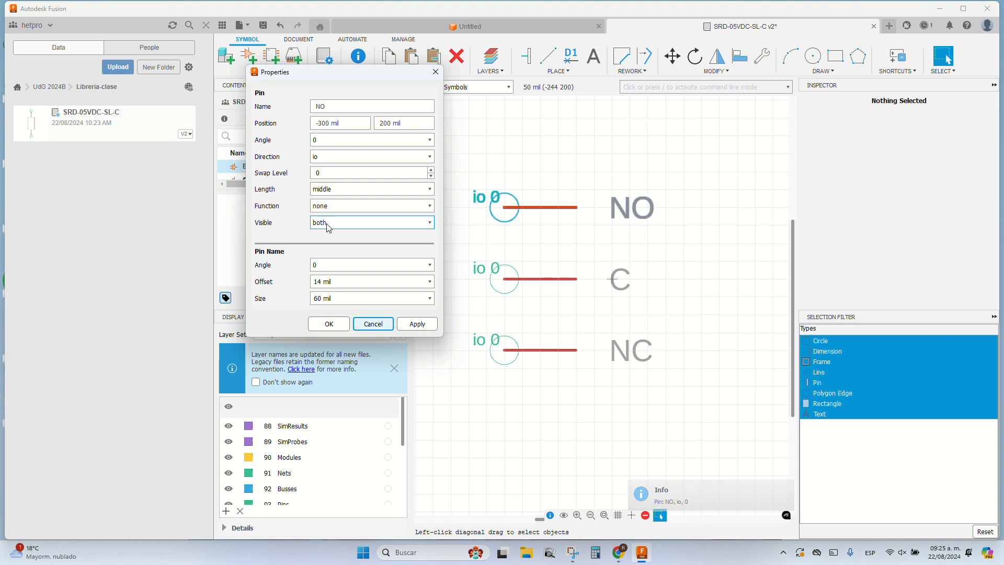
click(323, 222)
click(320, 235)
click(329, 323)
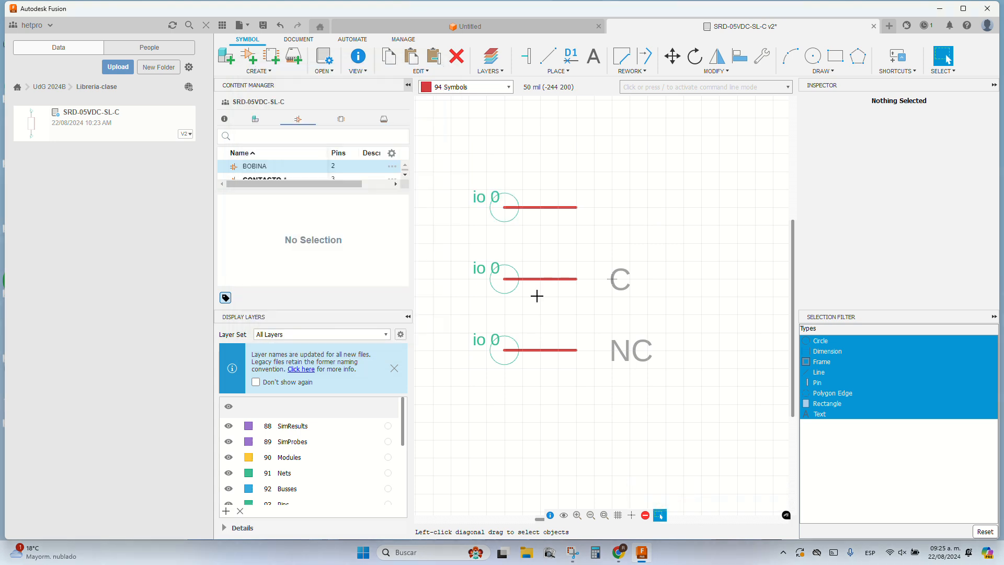
Step: Set the C pin's Visible property to off
right_click(544, 284)
click(577, 380)
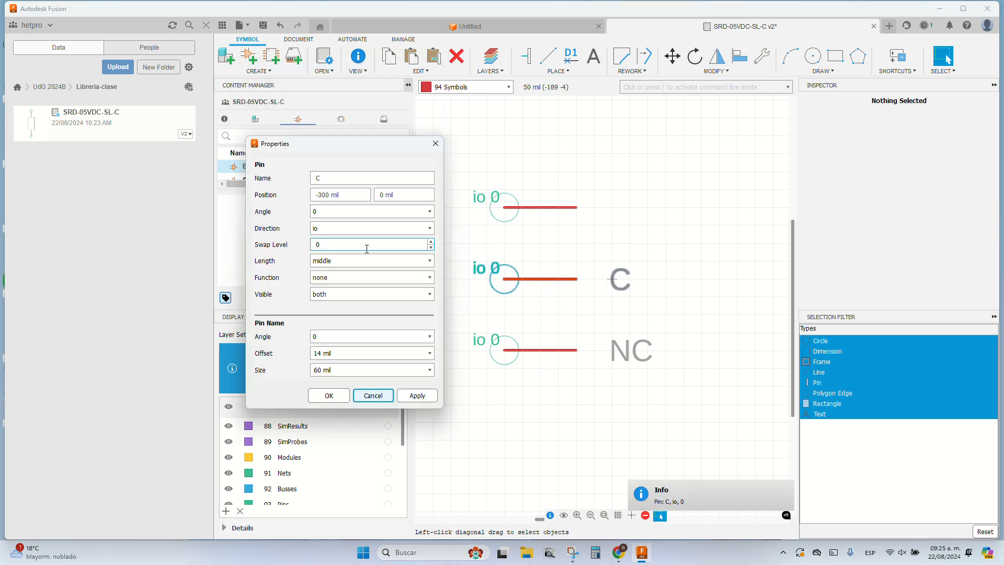
click(350, 294)
click(350, 307)
click(329, 396)
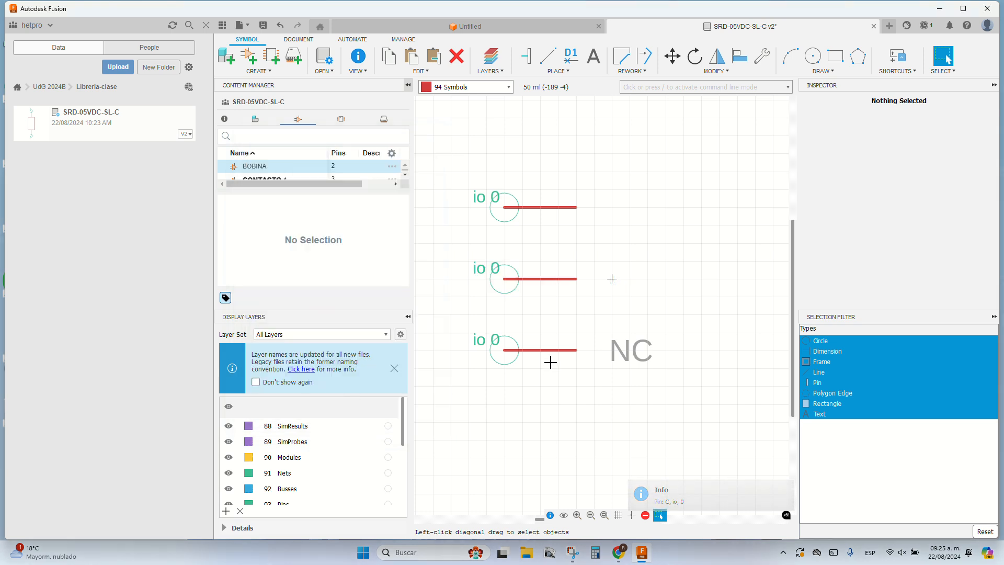
Step: Set the NC pin's Visible property to off
right_click(551, 349)
click(574, 452)
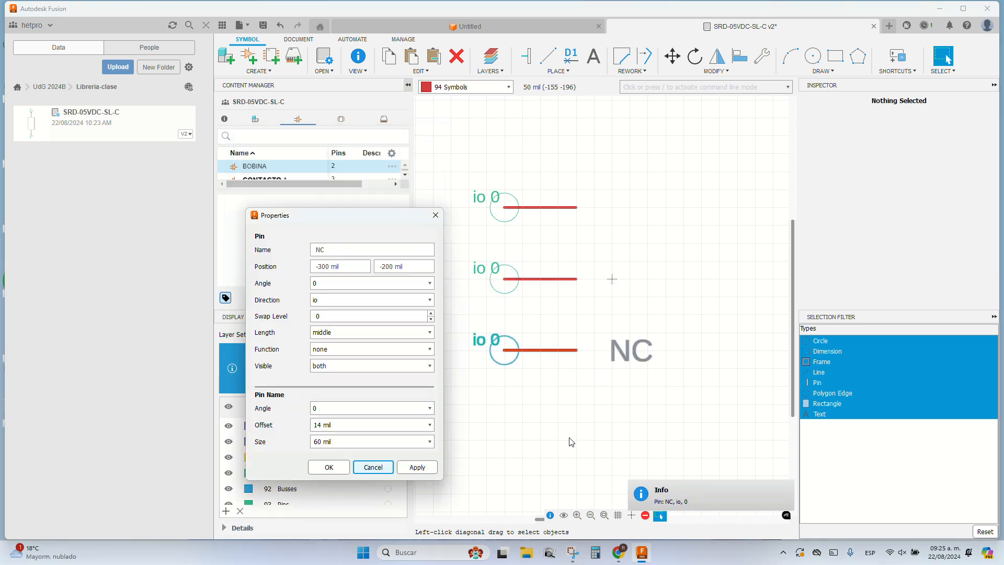
click(332, 366)
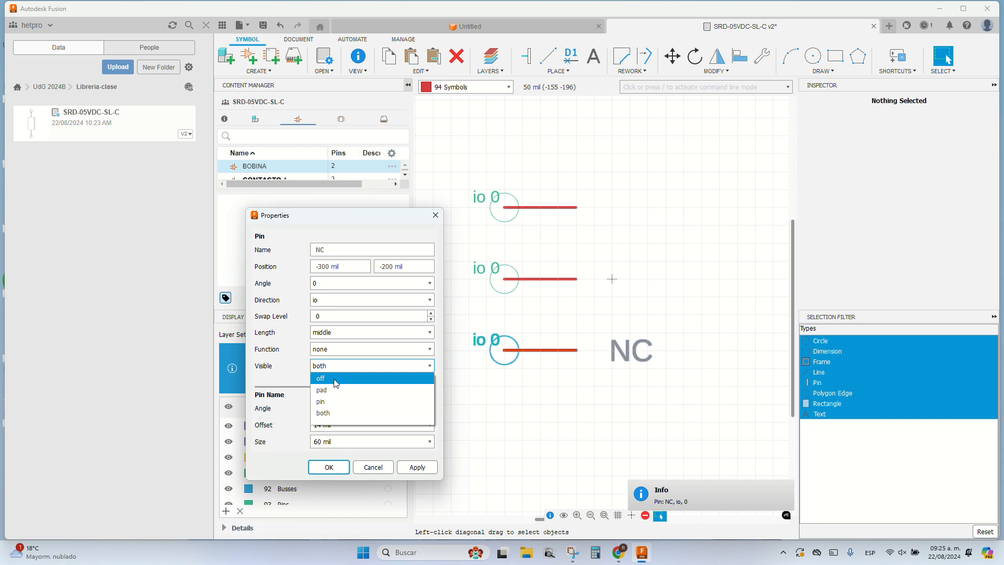
click(334, 378)
click(329, 467)
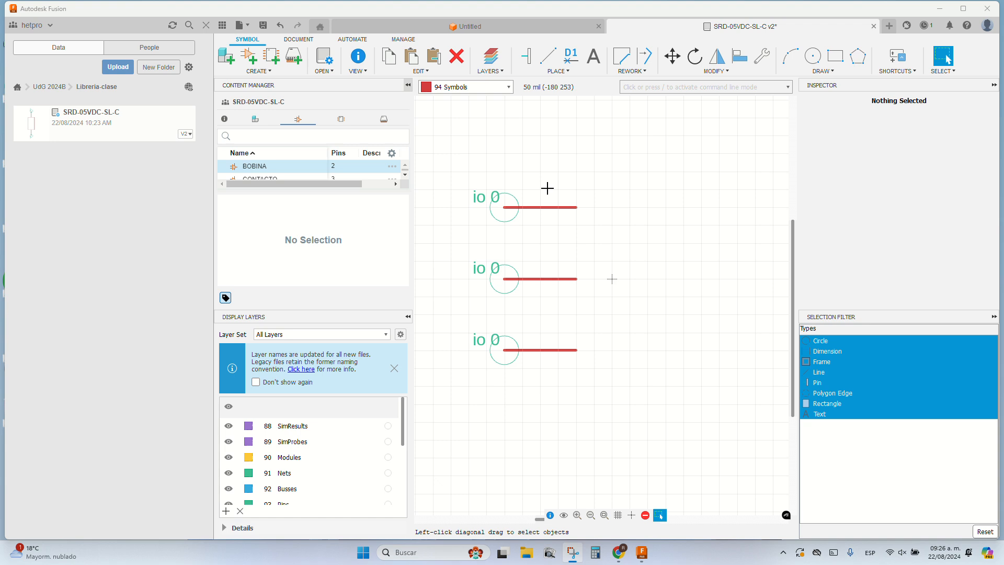
Step: Draw a straight diagonal 6 mil line from the C pin's inner end at (-100 0) to (0 200)
click(548, 56)
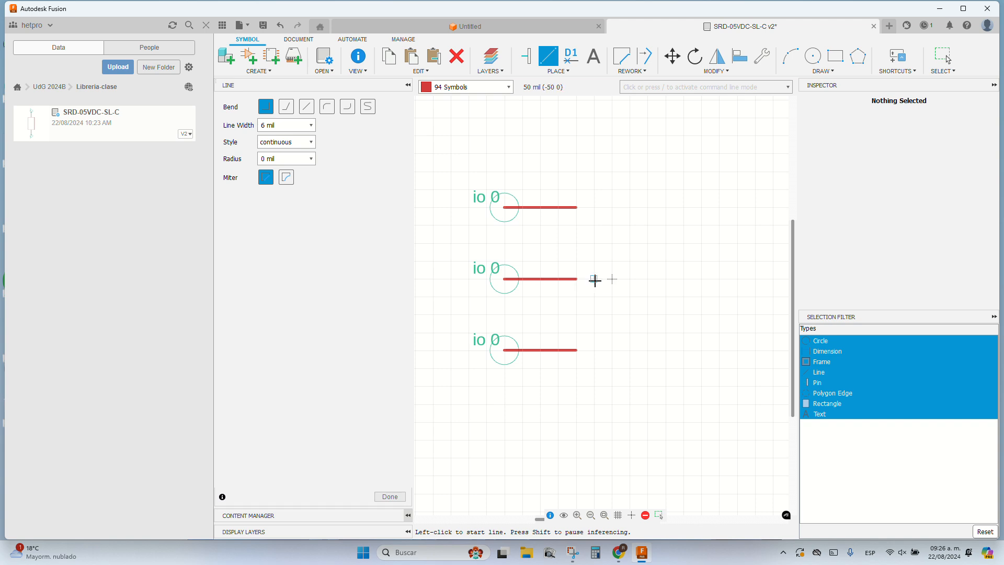
click(594, 280)
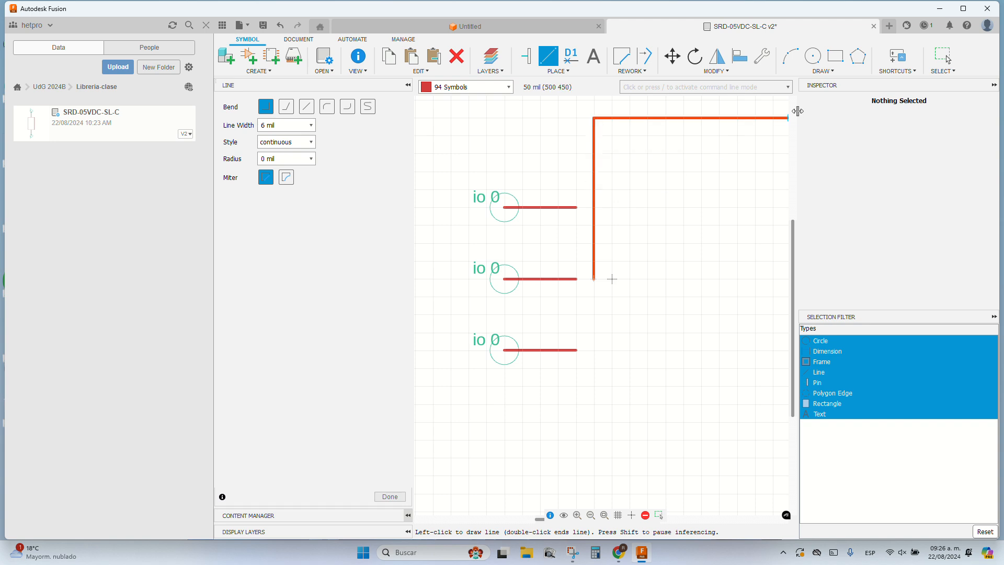
click(307, 106)
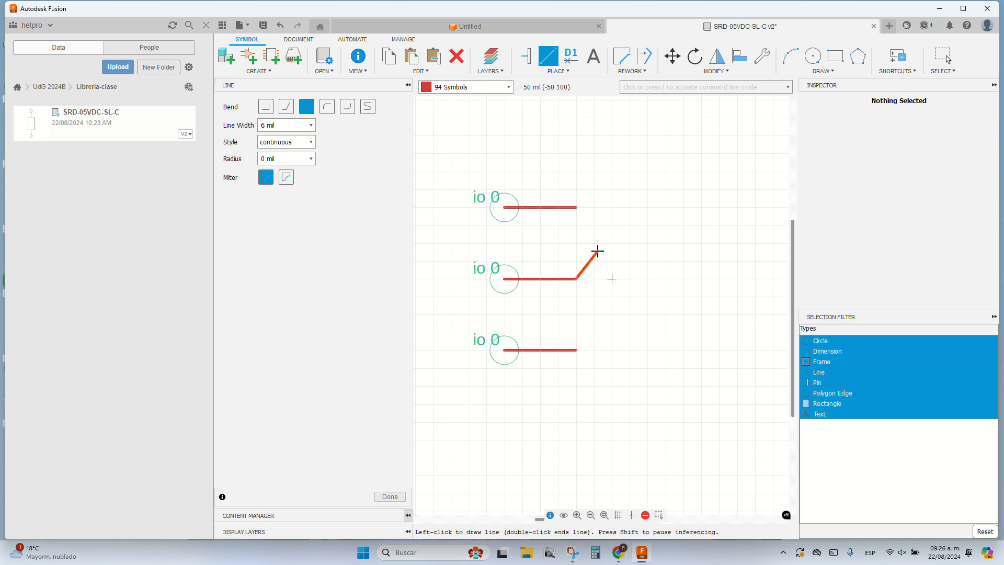
click(612, 208)
key(Escape)
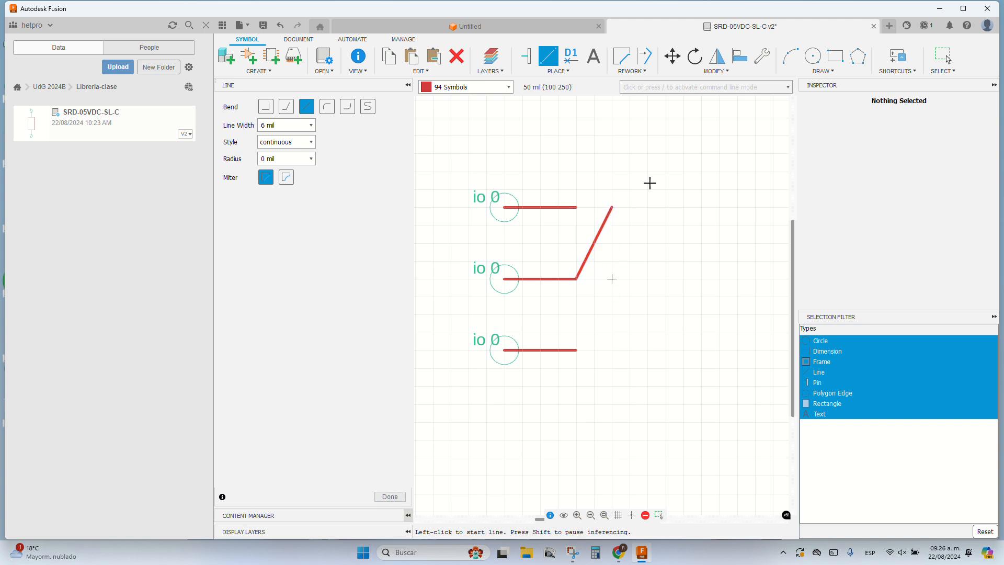
Step: Draw a small circle with a 6 mil outline centred on the diagonal line's upper end at (0 200)
click(813, 56)
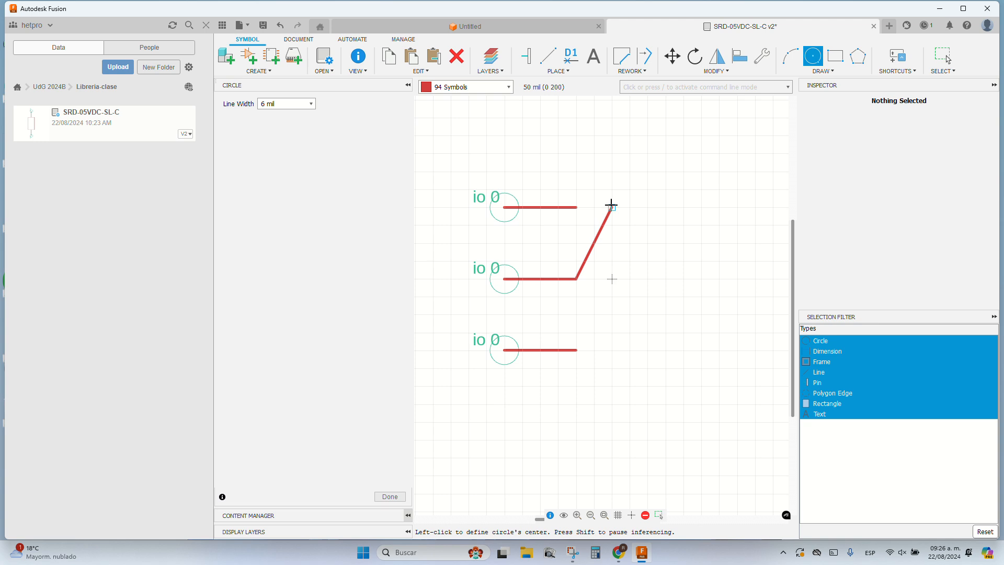
click(612, 208)
click(618, 214)
key(Escape)
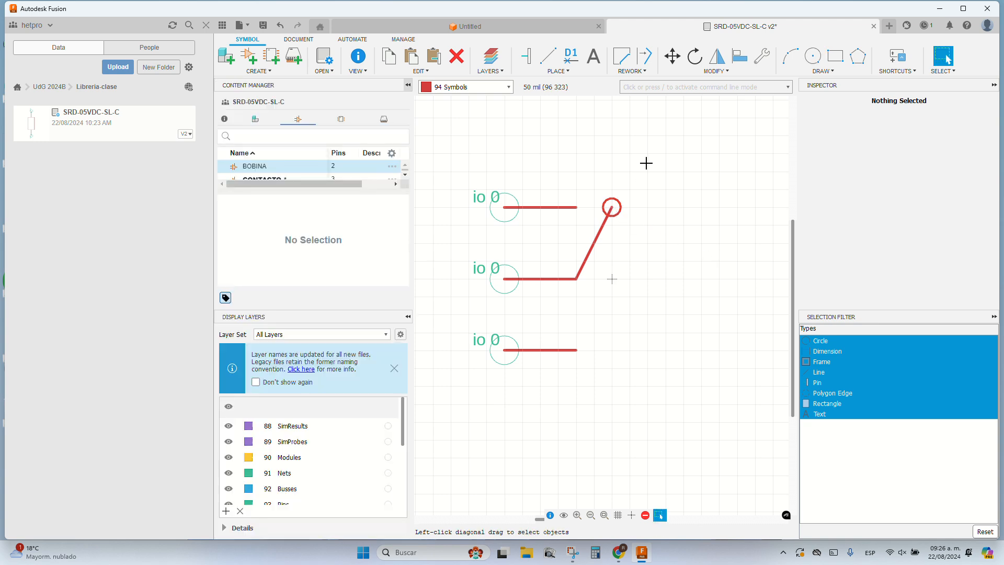
Step: Draw a straight vertical 6 mil line from the C pin's inner end at (-100 0) to the NC pin's inner end at (-100 -200)
key(l)
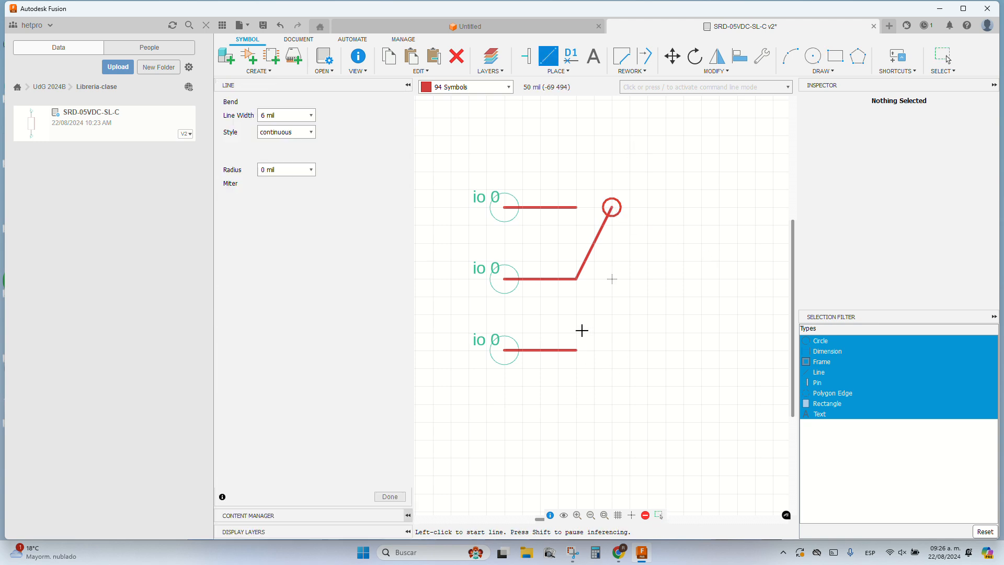
click(576, 279)
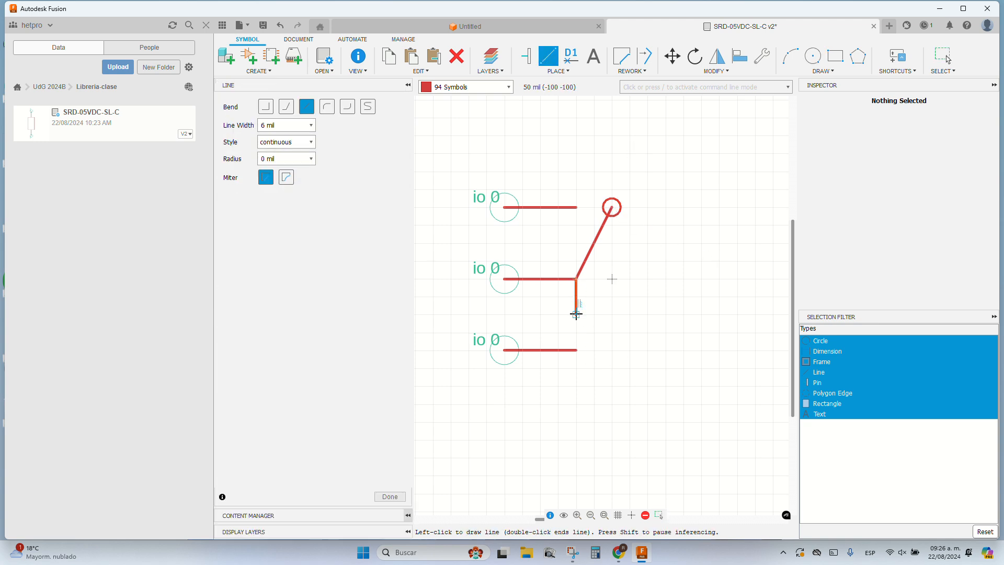
double_click(575, 350)
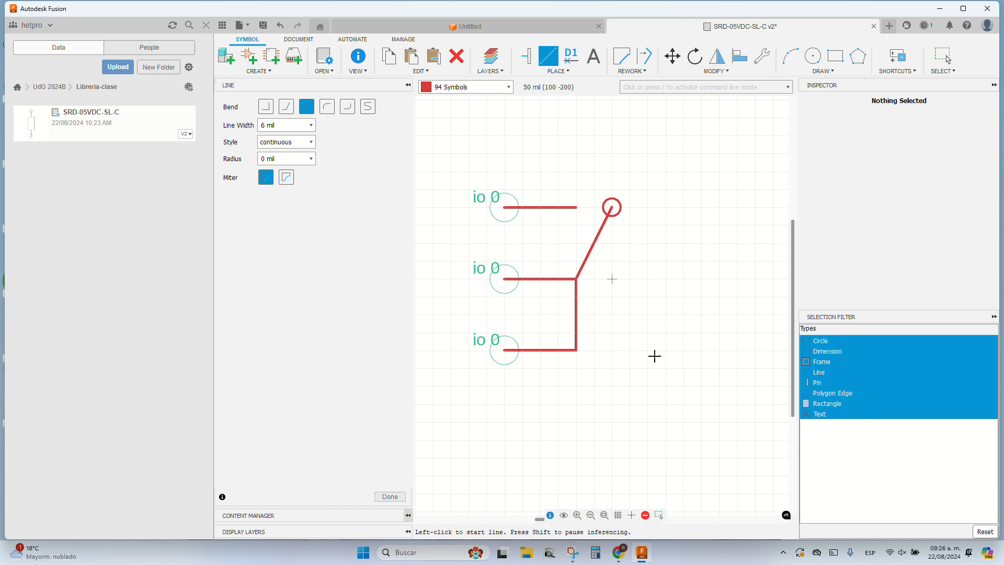
Step: Draw a small circle with a 6 mil outline centred on the NC pin's inner end at (-100 -200)
click(813, 55)
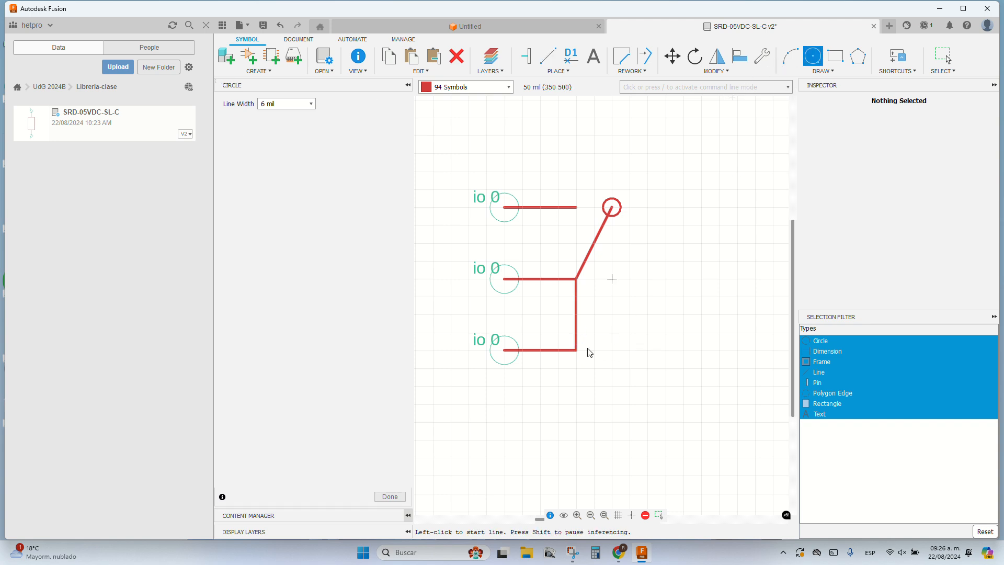
click(576, 350)
click(582, 356)
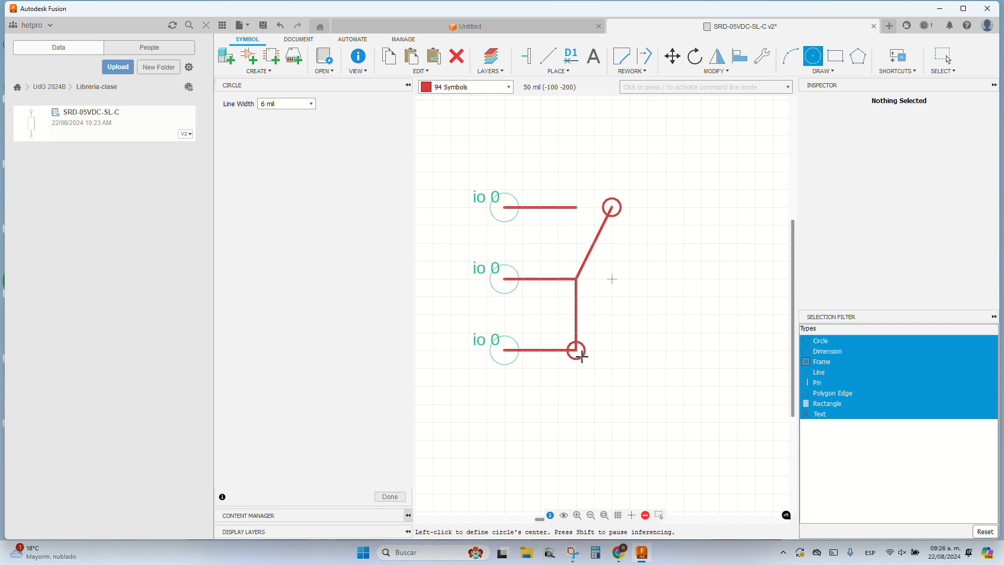
key(Escape)
Step: Examine the SPDT switch symbol in the reference image Interruptor2.png and return to the symbol editor in Autodesk Fusion
click(619, 553)
key(ctrl+t)
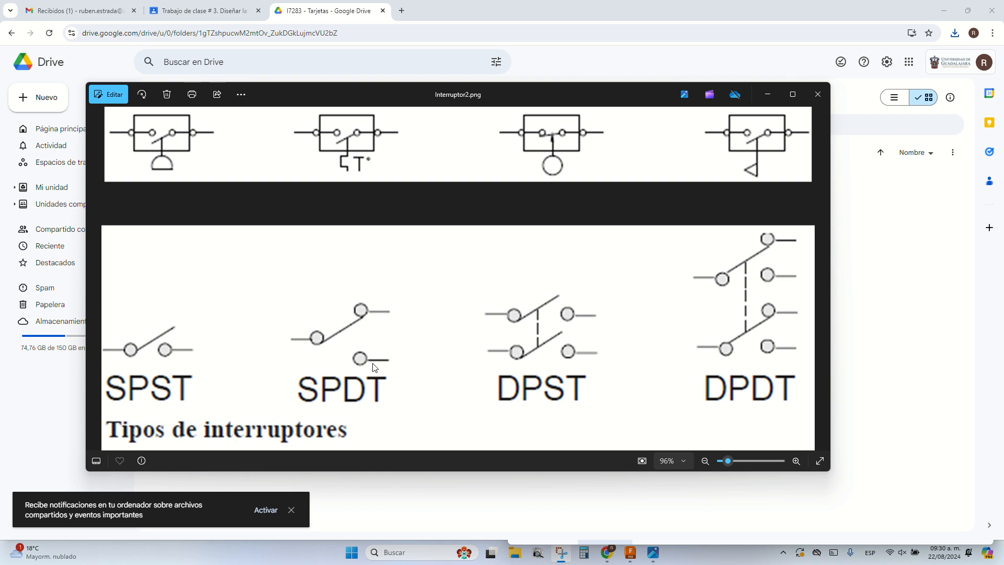
click(630, 554)
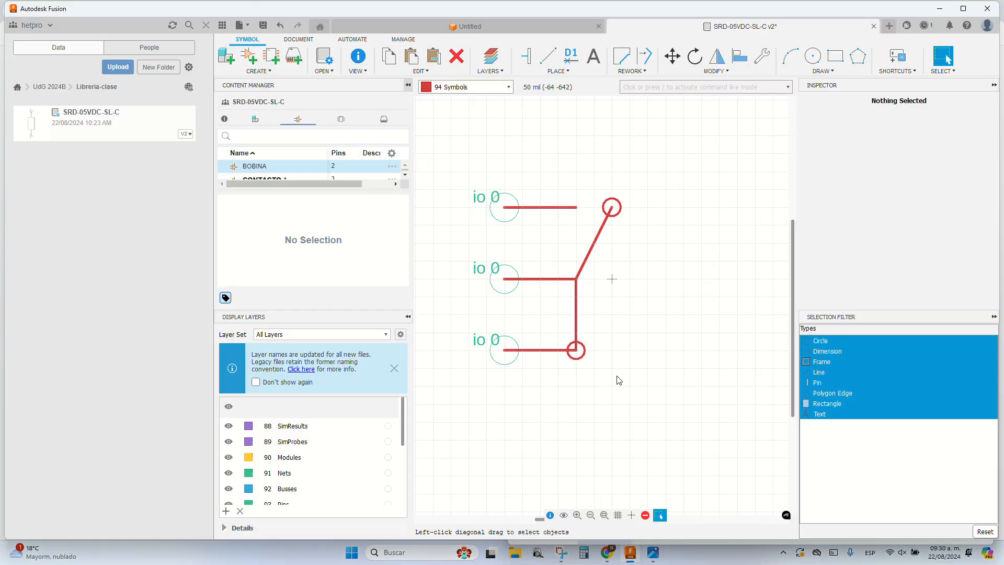
Step: Delete the diagonal line, the vertical line and both small circles, keeping only the three pins
key(Delete)
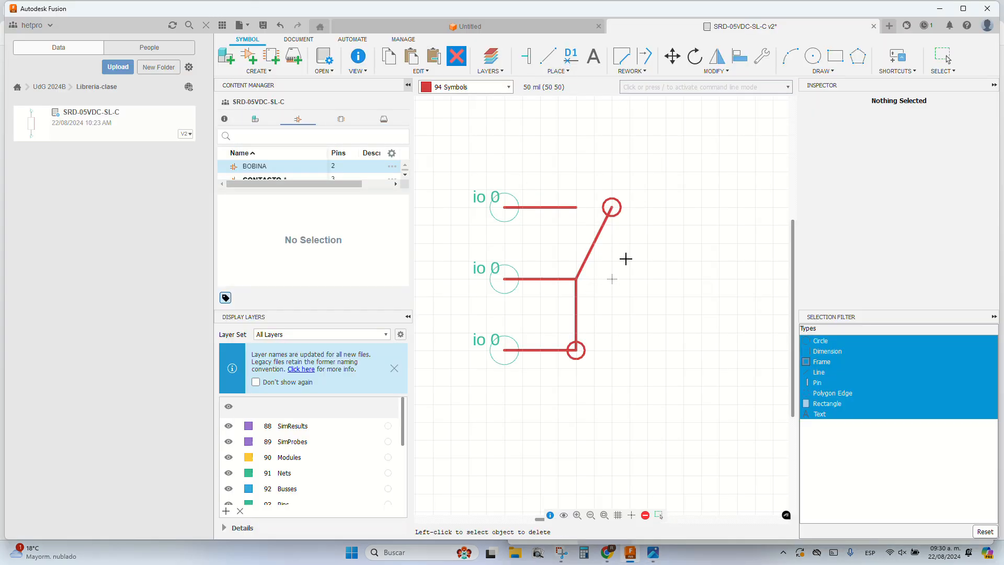
click(596, 245)
click(577, 305)
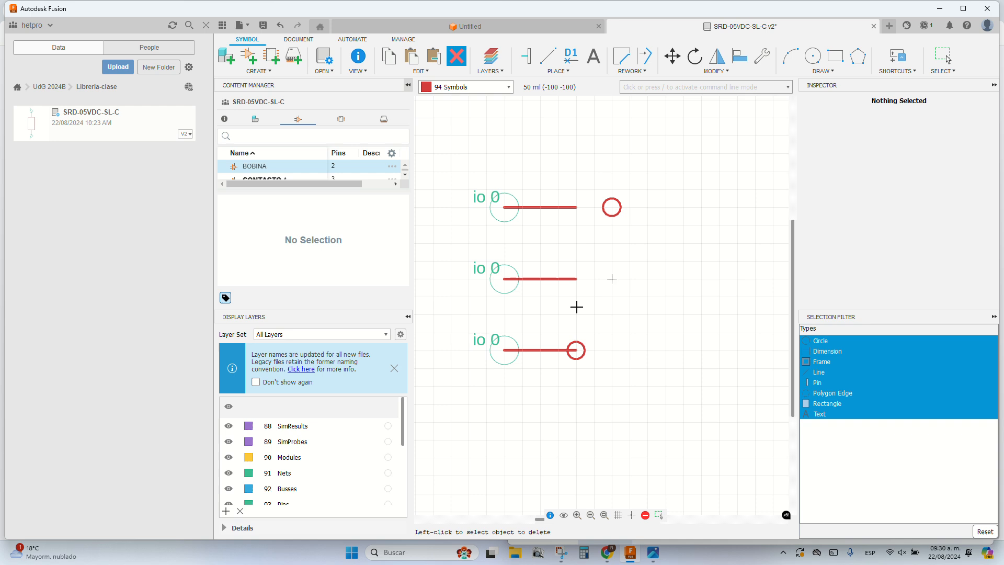
click(614, 206)
click(581, 341)
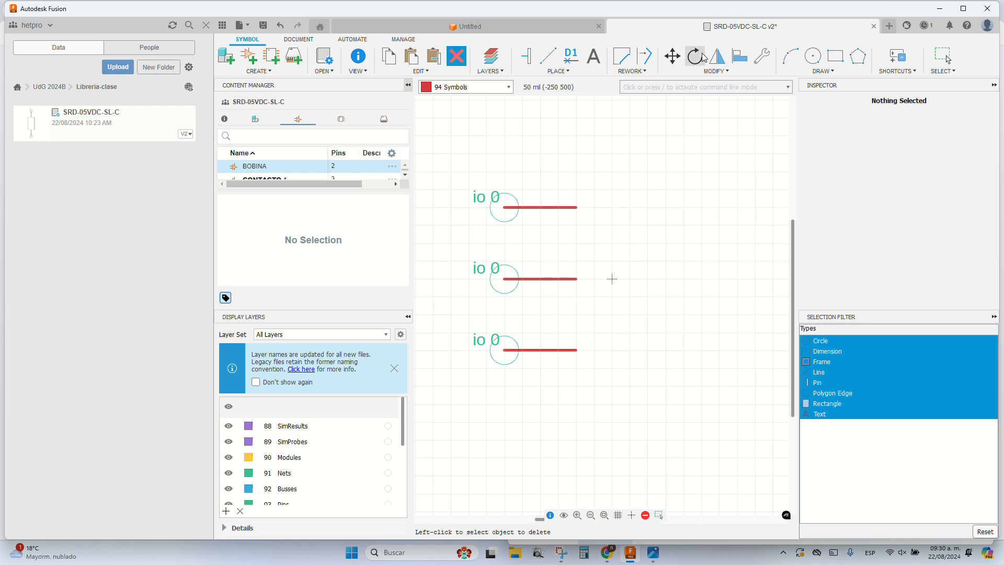
Step: Rotate the NO pin 180° and move it to (250 200), so its inner end faces the C pin
click(673, 56)
click(511, 197)
right_click(644, 224)
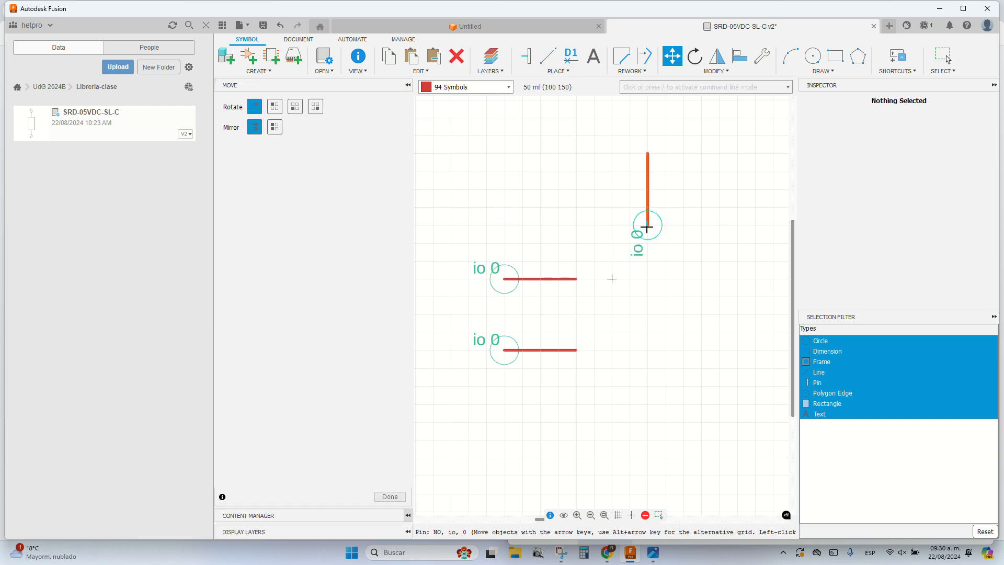
right_click(666, 216)
click(701, 199)
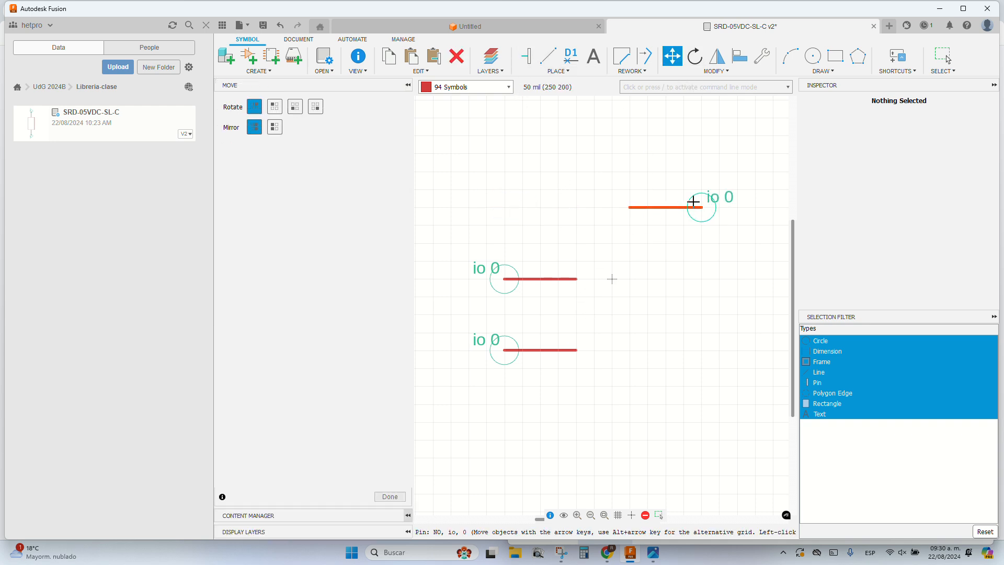
Step: Rotate the NC pin 180° and place it at (300 -100), and move the NO pin to (300 100)
click(511, 351)
right_click(684, 339)
right_click(685, 339)
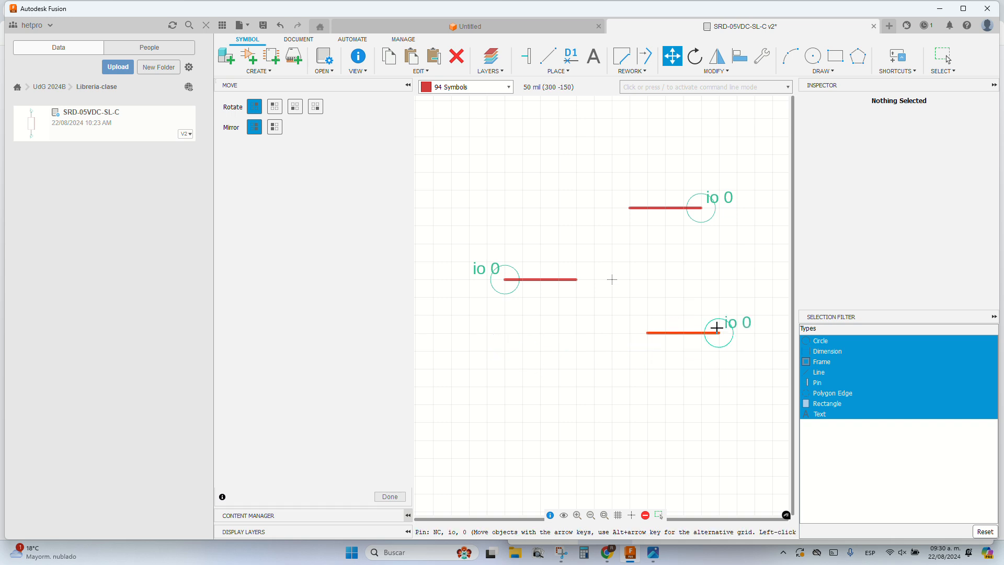
click(717, 310)
click(699, 207)
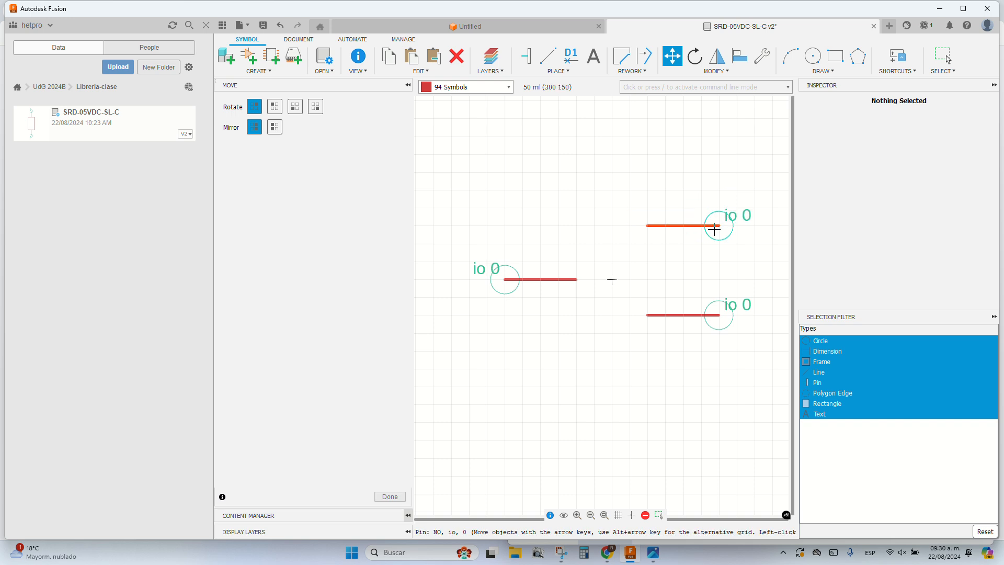
click(723, 237)
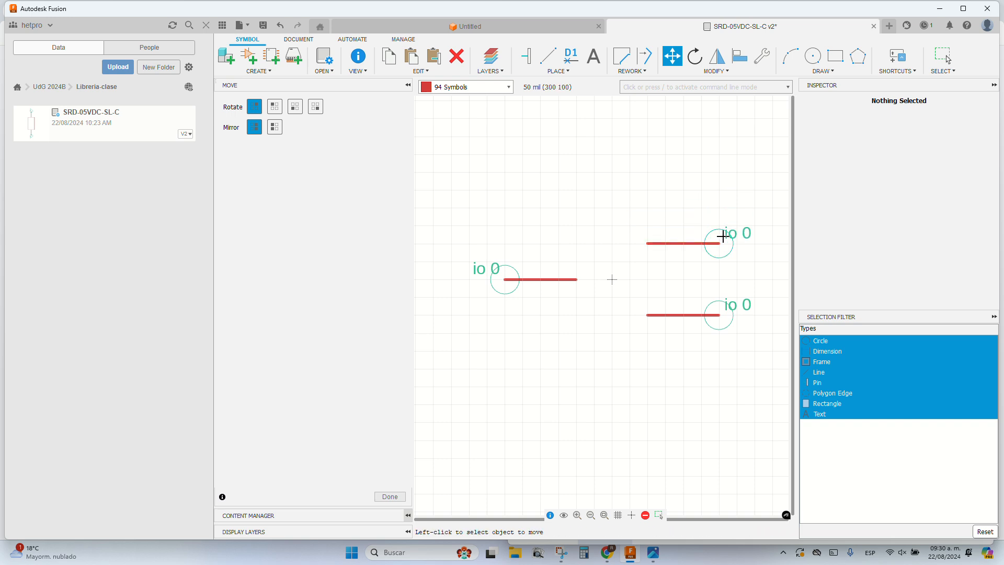
Step: Draw a straight diagonal 6 mil line from the C pin's inner end at (-100 0) to the NO pin's inner end at (100 100)
click(548, 56)
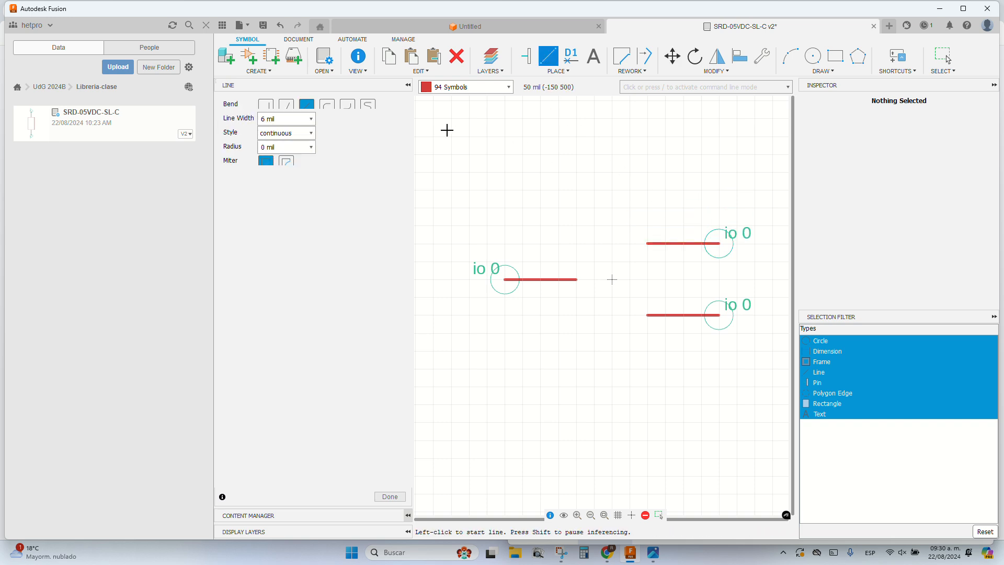
click(577, 279)
click(647, 243)
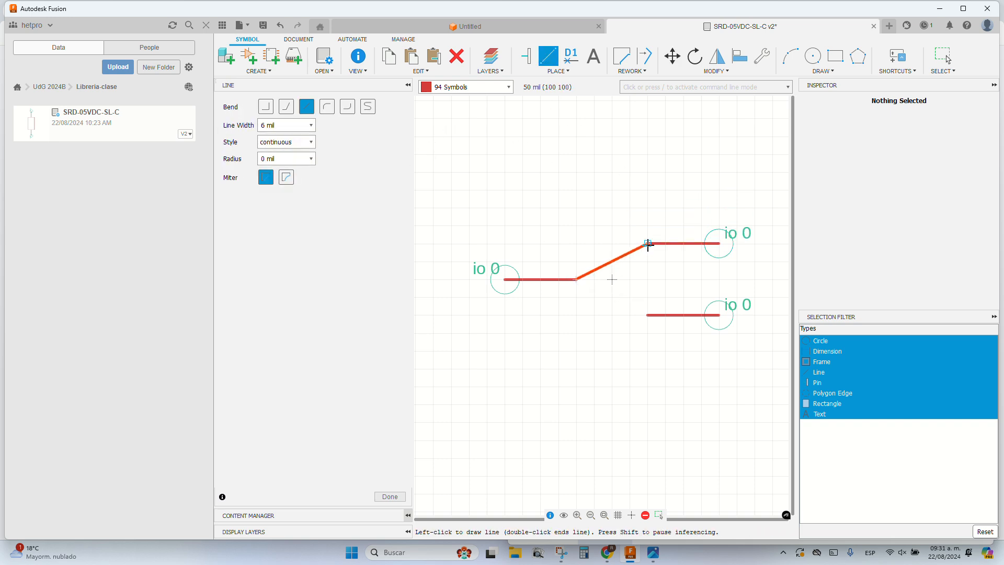
Step: Draw a small circle with a 6 mil outline centred on the diagonal line's upper end at (100 100)
click(814, 56)
click(577, 280)
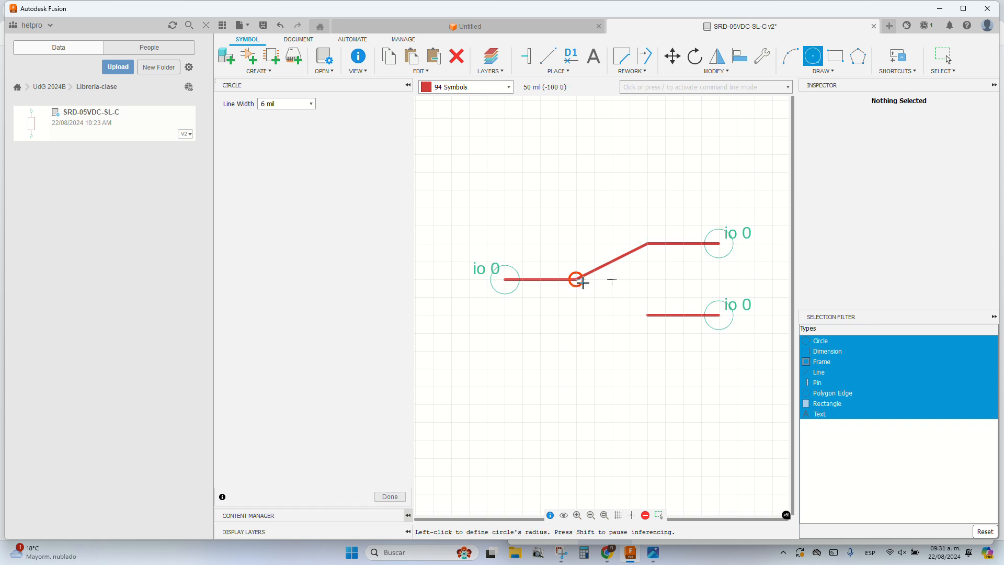
key(Escape)
click(647, 244)
click(652, 254)
key(Escape)
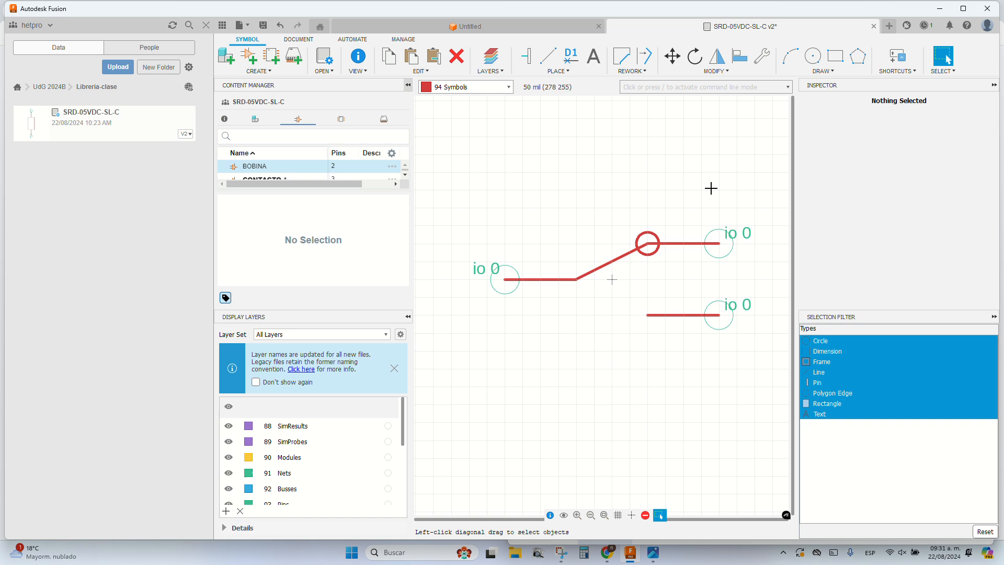
Step: Place a 70 mil text label "NC" at (150 150), above the upper contact pin
middle_drag(695, 191, 666, 180)
scroll(665, 180, down, 3)
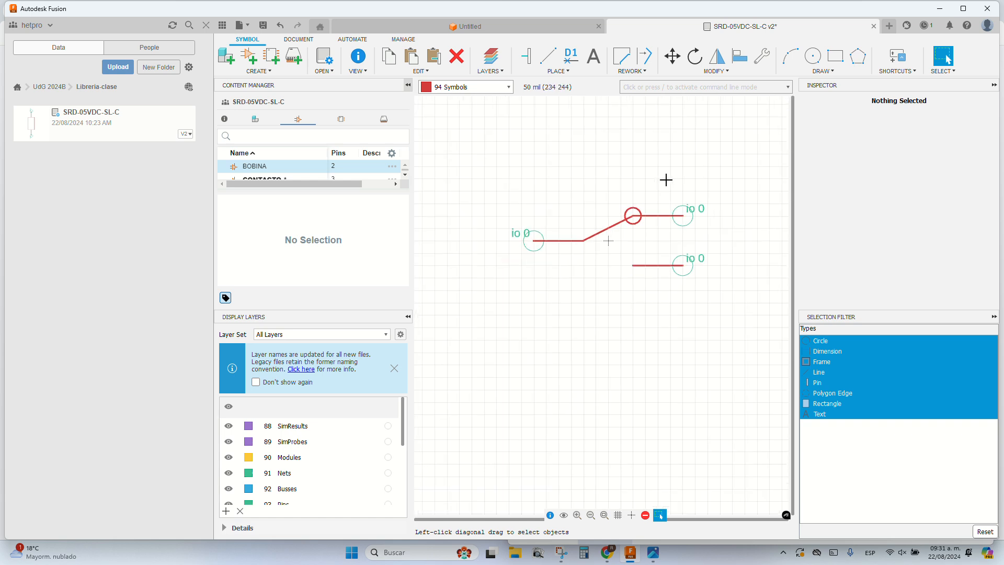
click(596, 59)
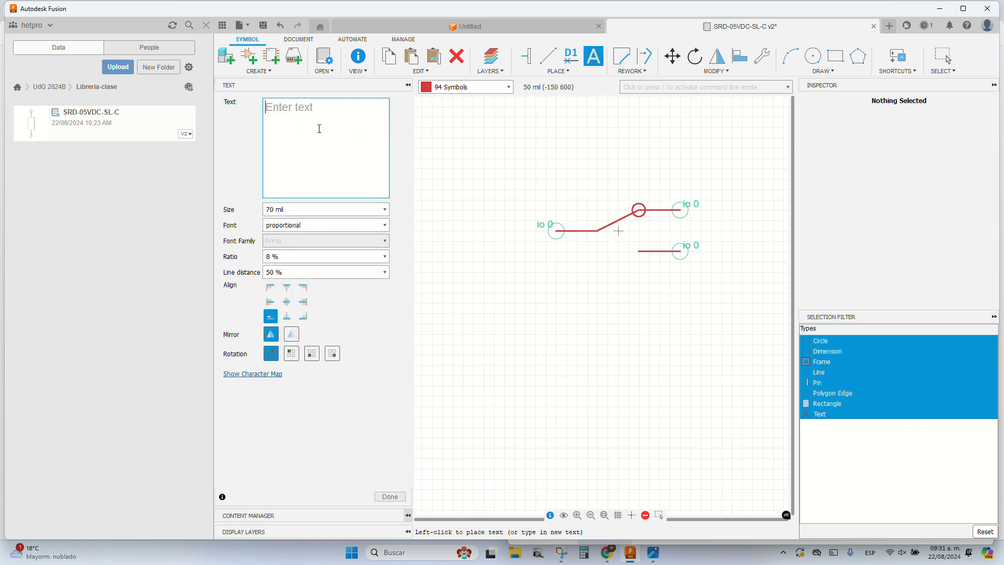
text(N)
key(BackSpace)
text(NC)
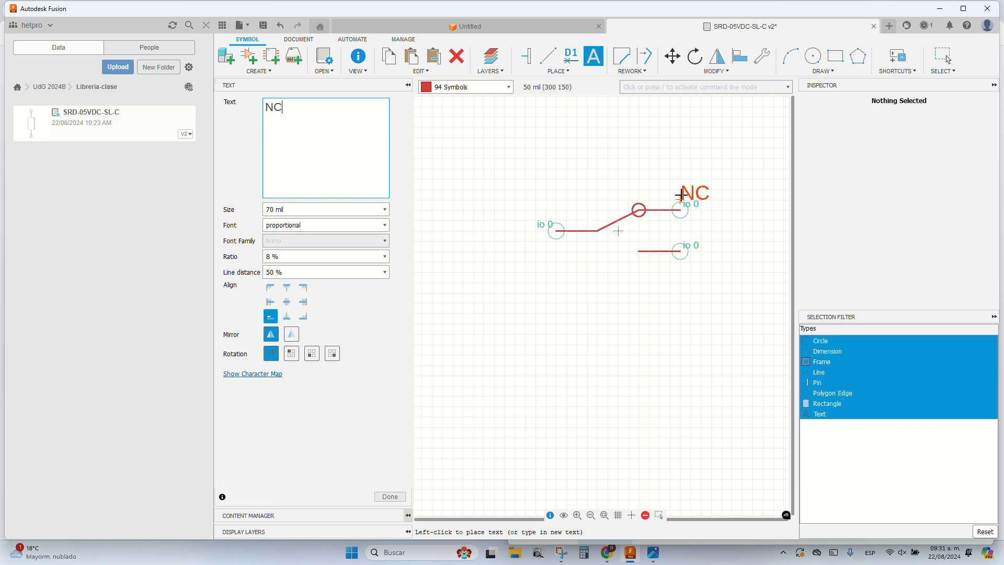
scroll(681, 195, up, 2)
click(649, 200)
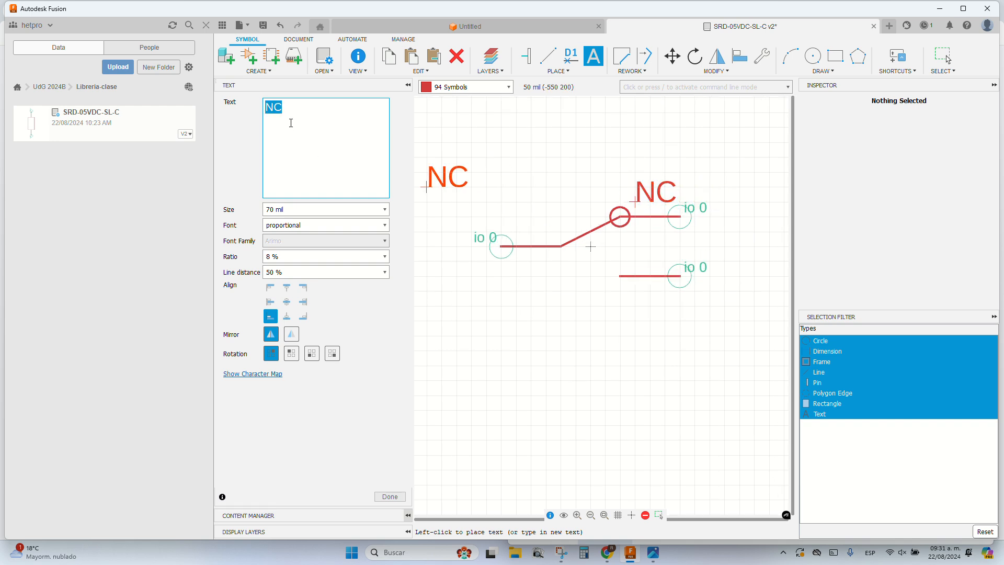
Step: Prepare an "NO" text label for the lower contact pin, abandon it, and delete the NC label above the upper pin
text(N)
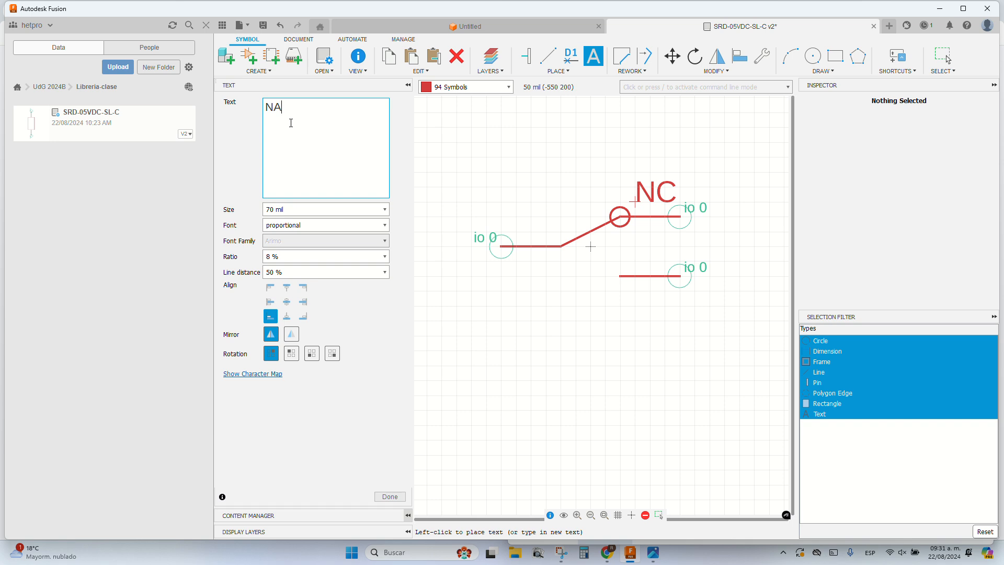
text(O)
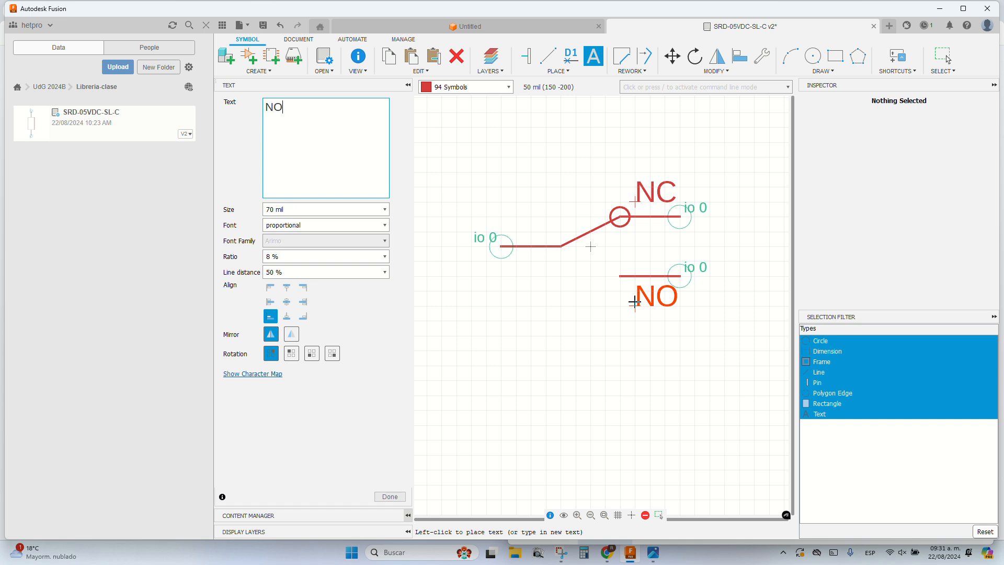
key(Escape)
key(Delete)
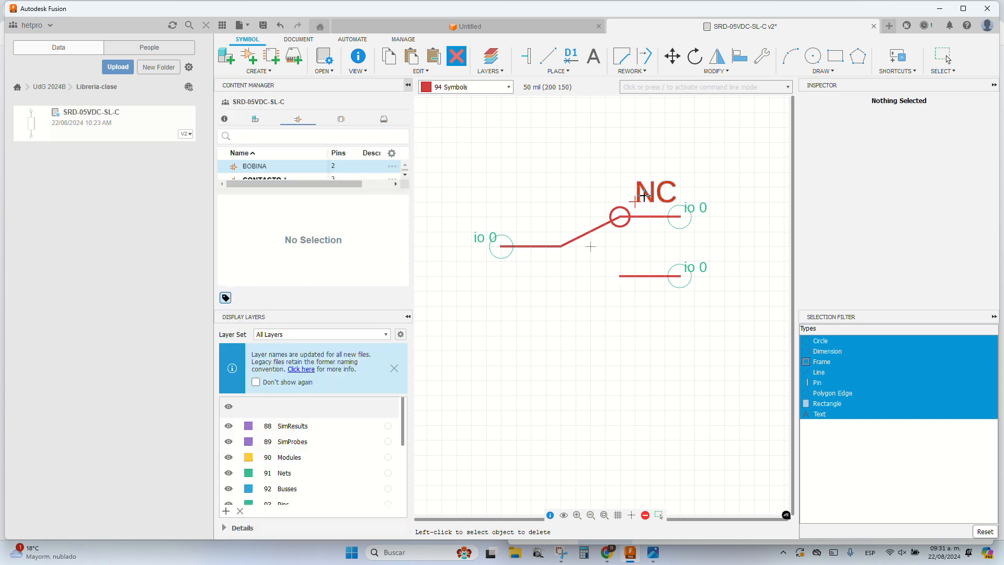
click(641, 196)
Step: Check the name of the upper contact pin in its properties, and close them without changes
right_click(653, 216)
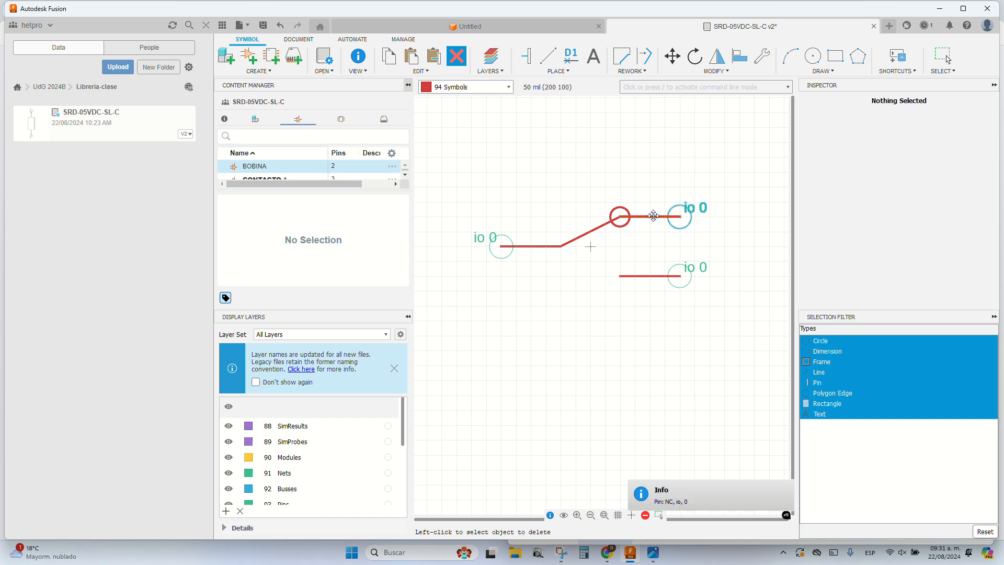
click(654, 216)
click(677, 338)
right_click(664, 217)
click(687, 335)
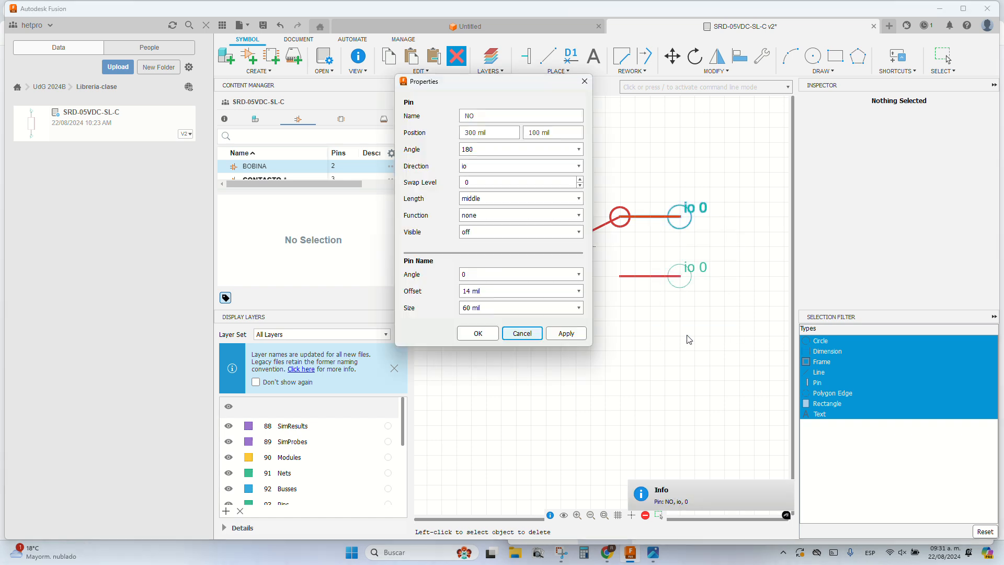
key(Escape)
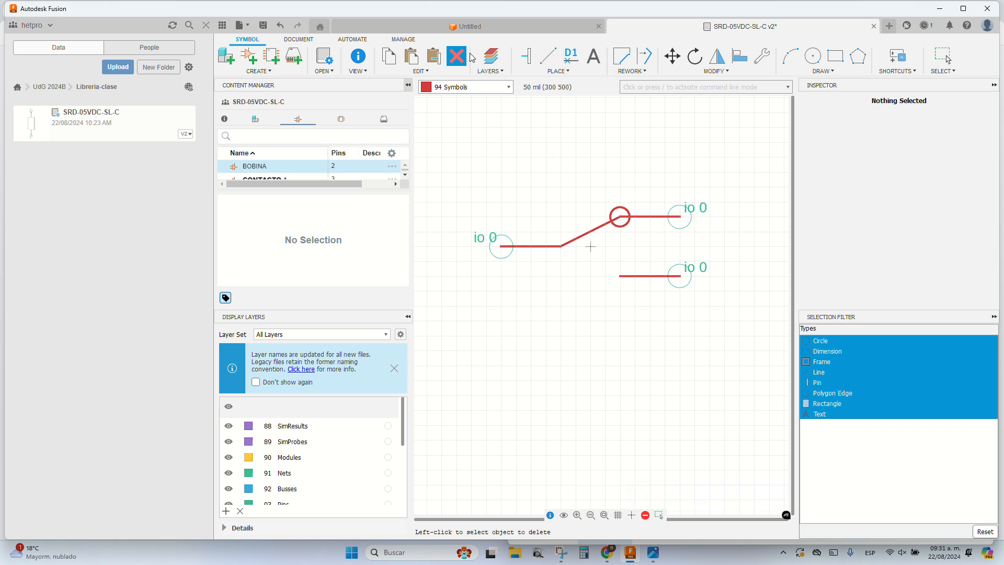
Step: Swap the two contact pins, placing the NC pin at (300 100) and the NO pin at (300 -100)
click(672, 56)
click(676, 222)
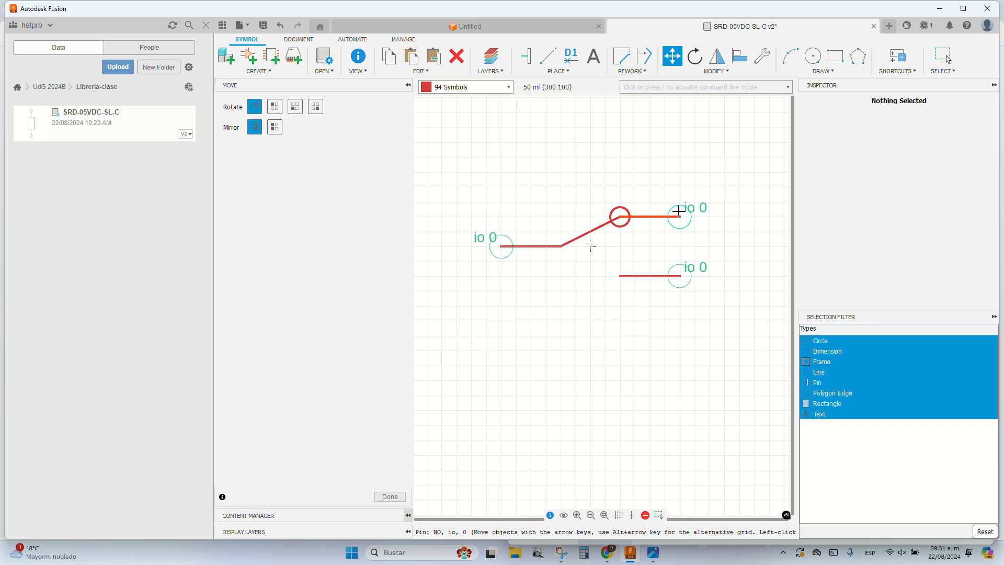
click(623, 327)
click(677, 281)
click(678, 220)
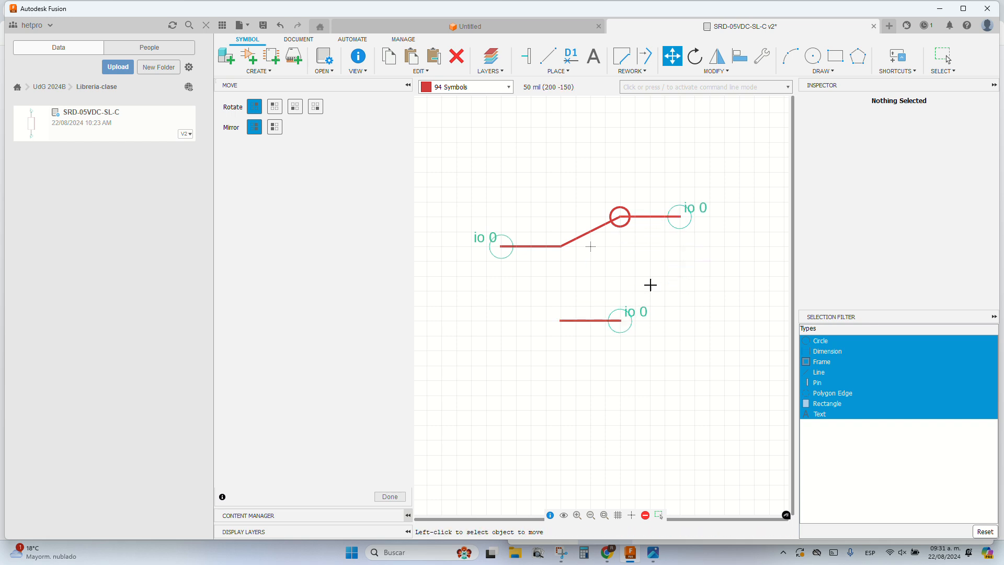
click(624, 318)
click(684, 273)
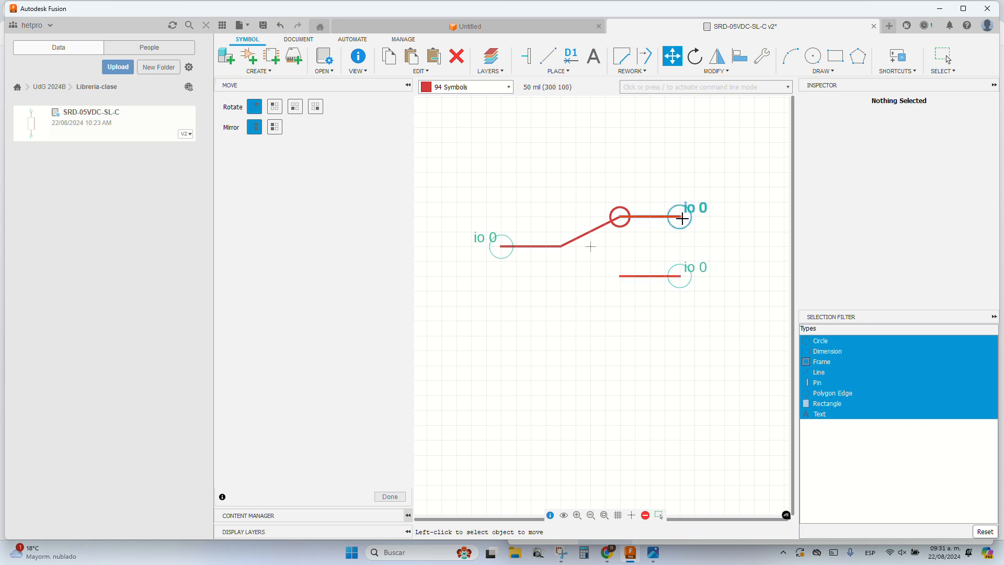
Step: Check the name of the pin at (300 100) in its properties, without changing anything
key(Escape)
right_click(679, 216)
click(701, 317)
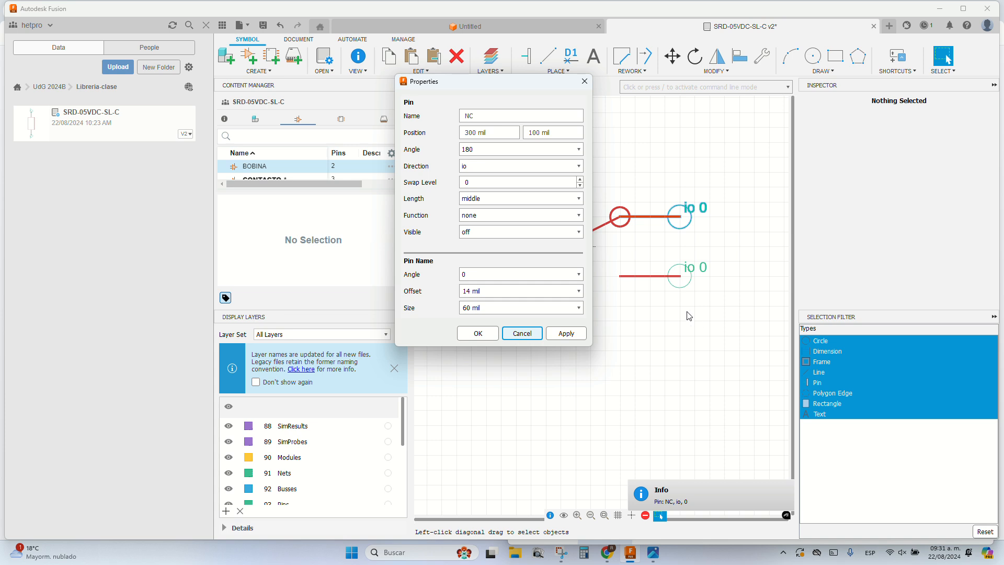
key(Escape)
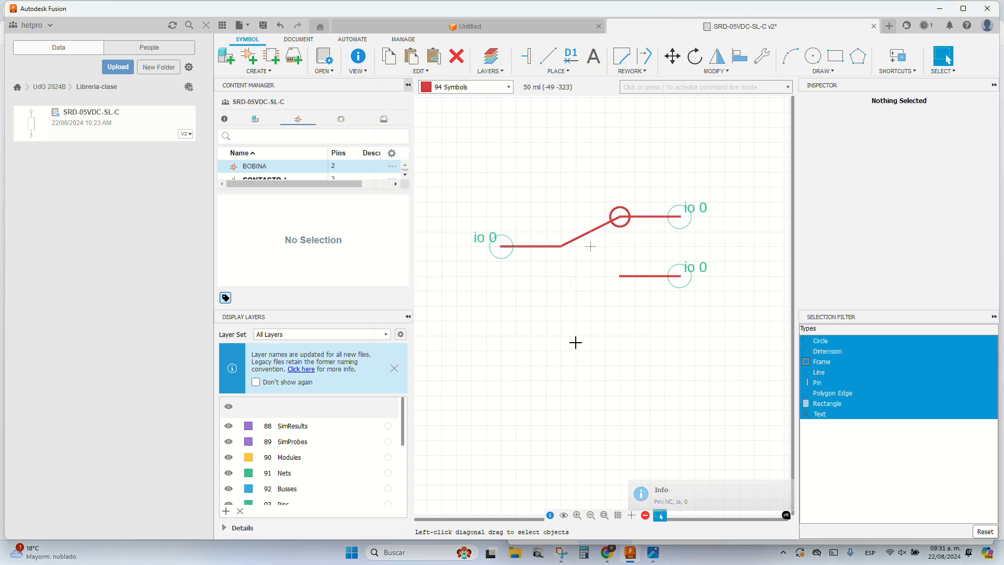
right_click(675, 216)
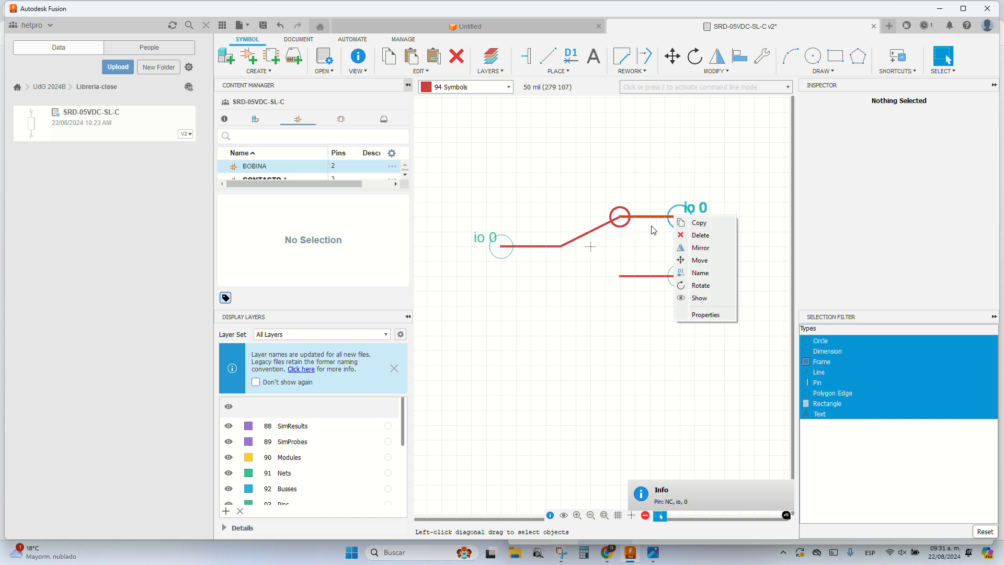
Step: Check the names and positions of the upper and lower contact pins in their properties, without changing anything
click(705, 317)
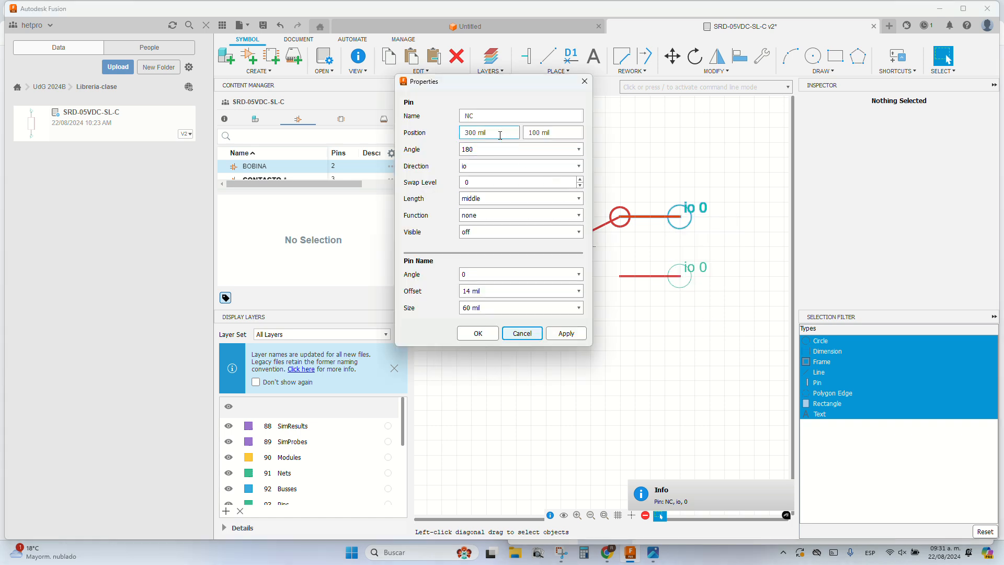
key(Escape)
right_click(651, 266)
click(713, 374)
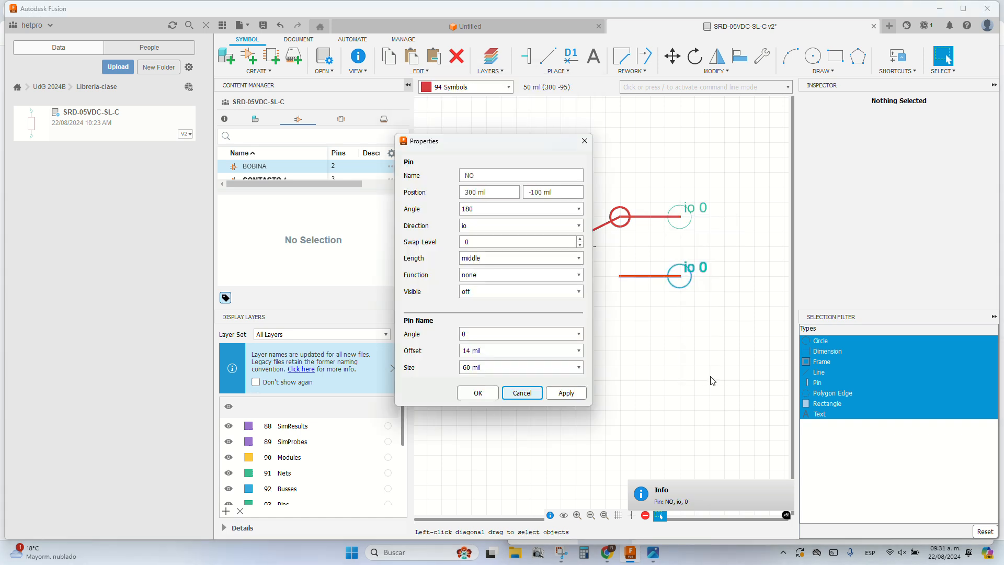
key(Escape)
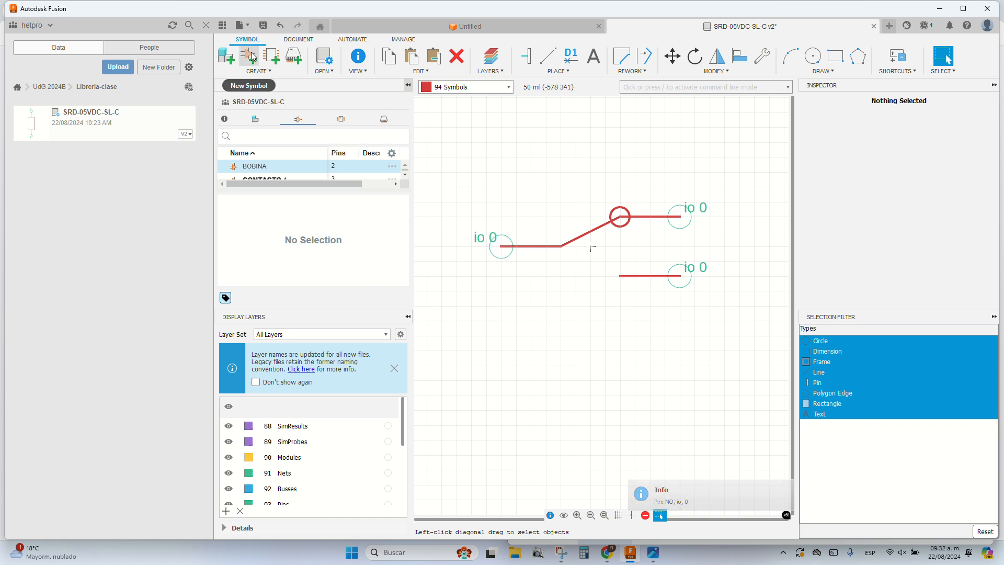
Step: Save the library as a new version with the description "User Saved"
click(263, 25)
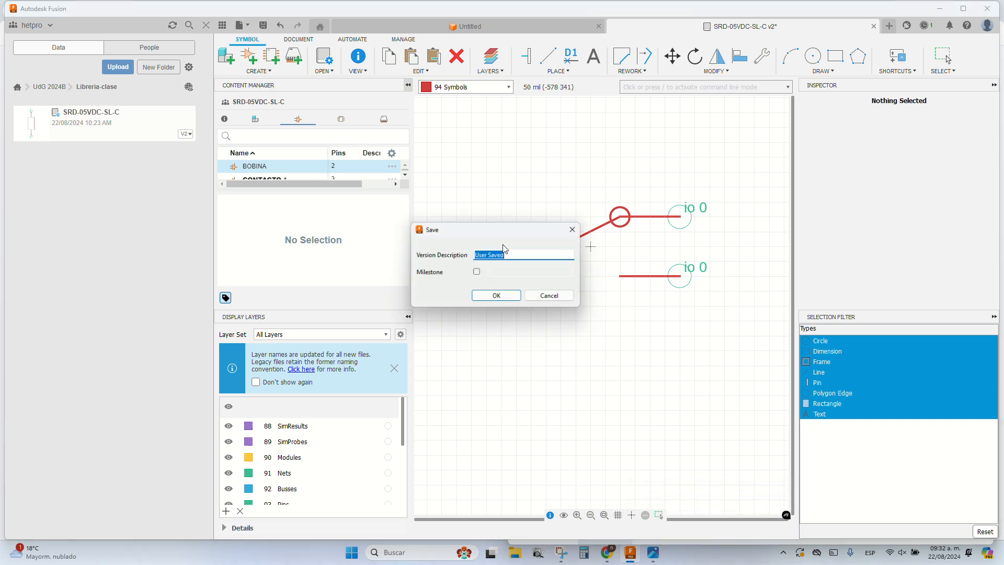
click(510, 296)
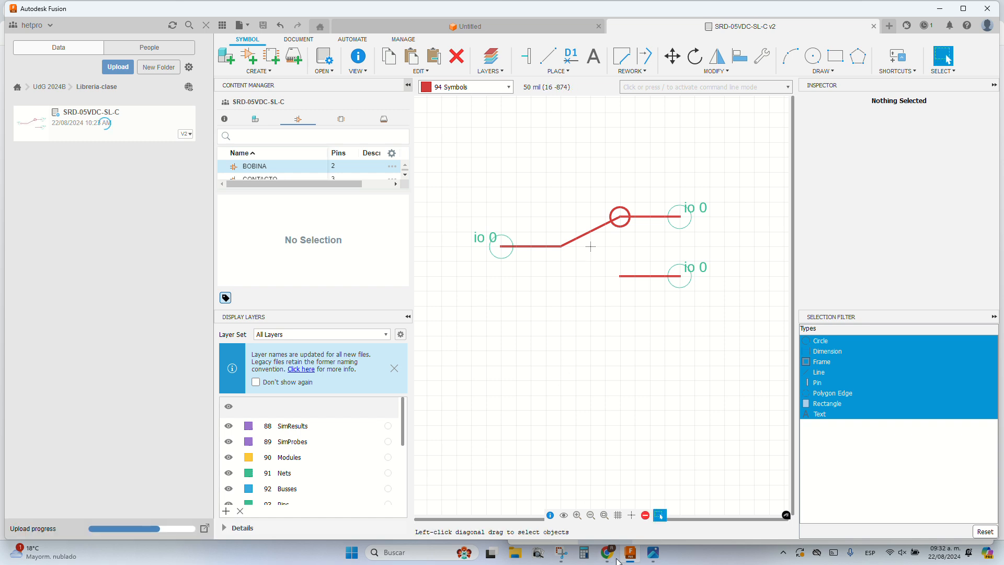
Step: Switch to Chrome, open srd-05vdc-sl-c.pdf from the Classroom assignment, and enlarge it to view the drawings on page 2
mouse_move(608, 554)
click(575, 497)
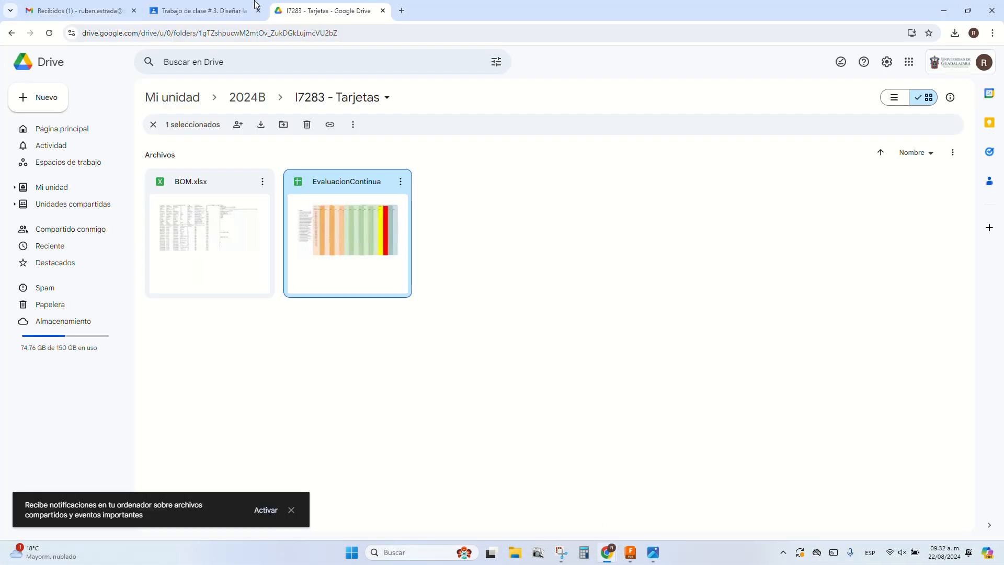
click(235, 5)
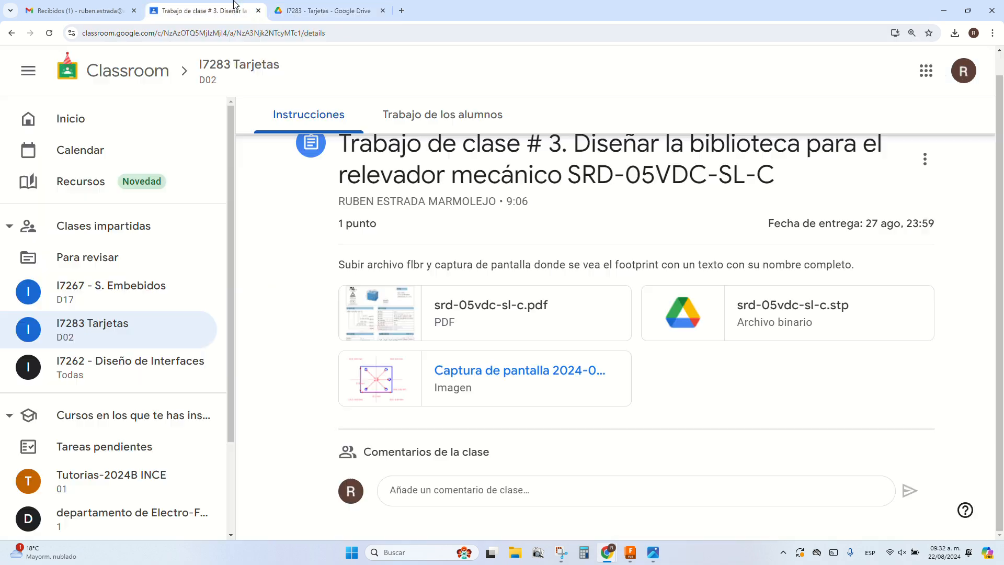
click(504, 310)
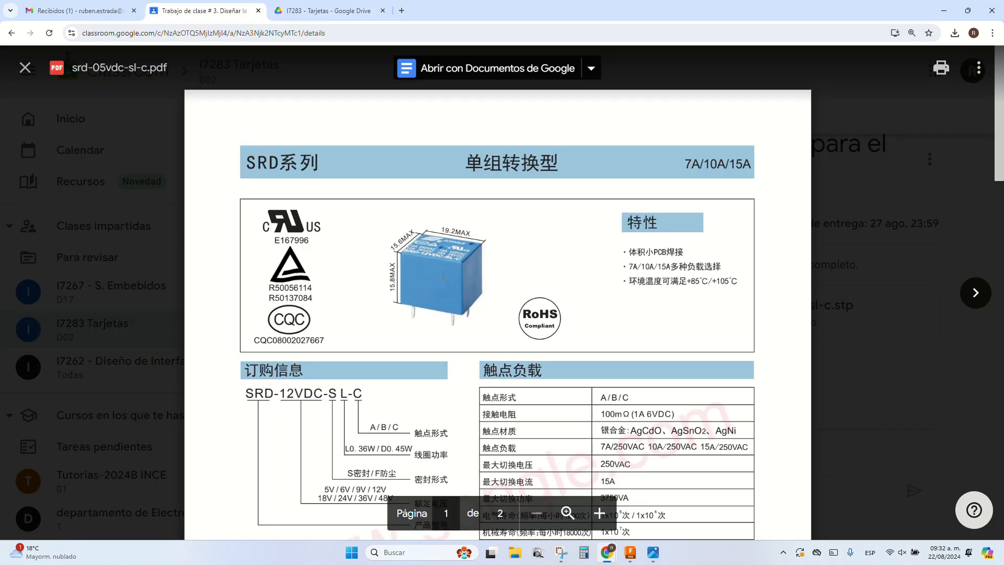
scroll(443, 274, down, 3)
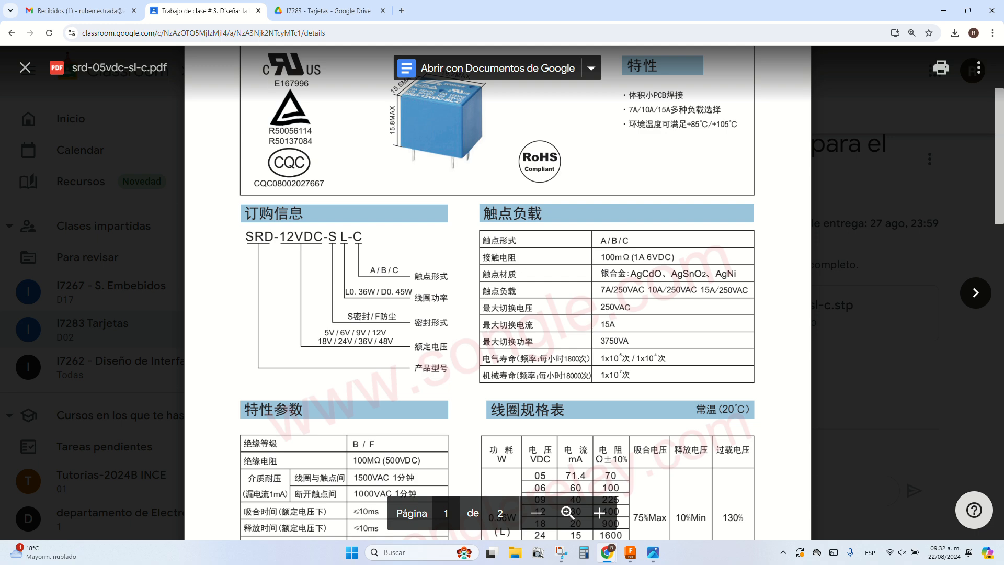
scroll(441, 273, down, 4)
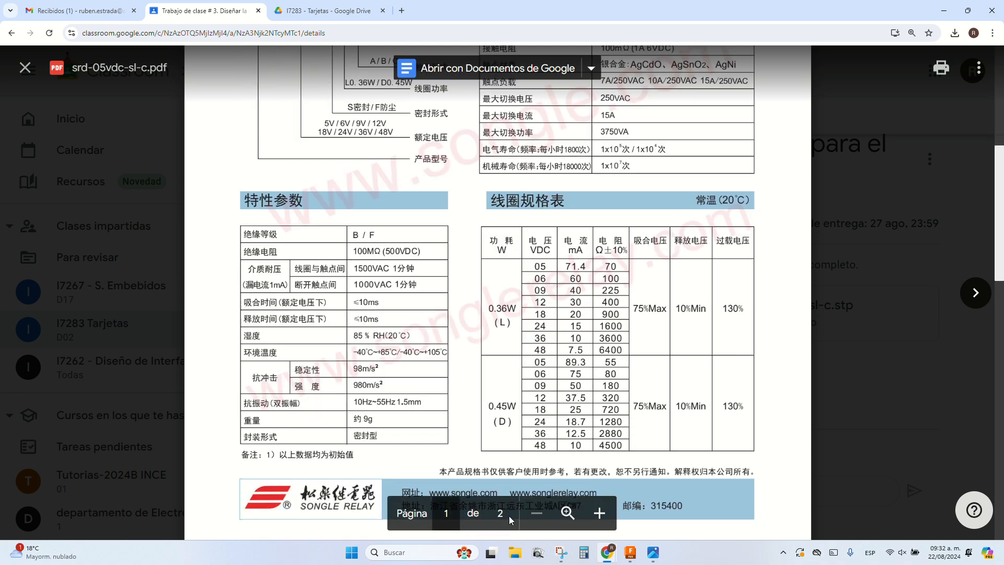
click(568, 513)
scroll(508, 295, down, 2)
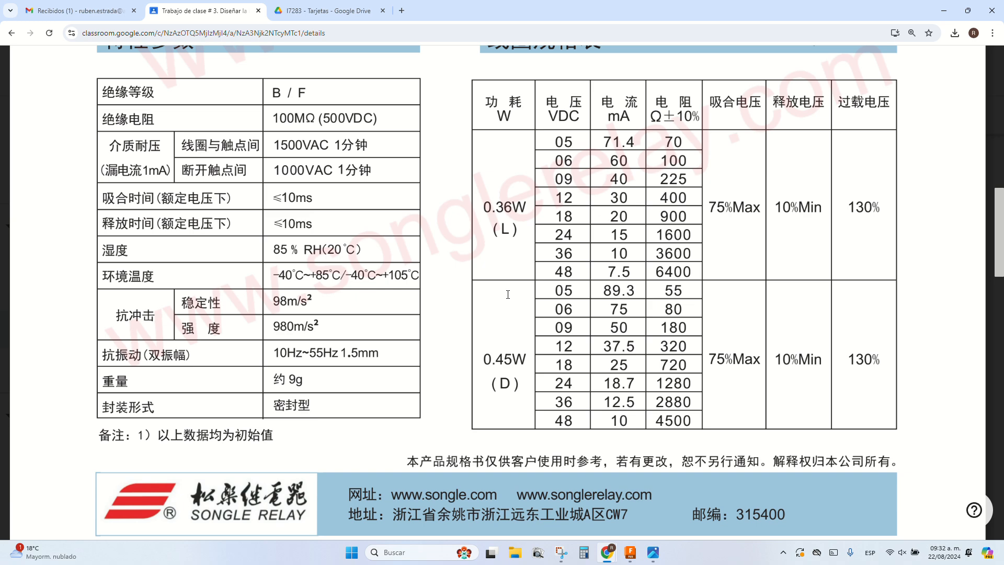
scroll(508, 295, down, 10)
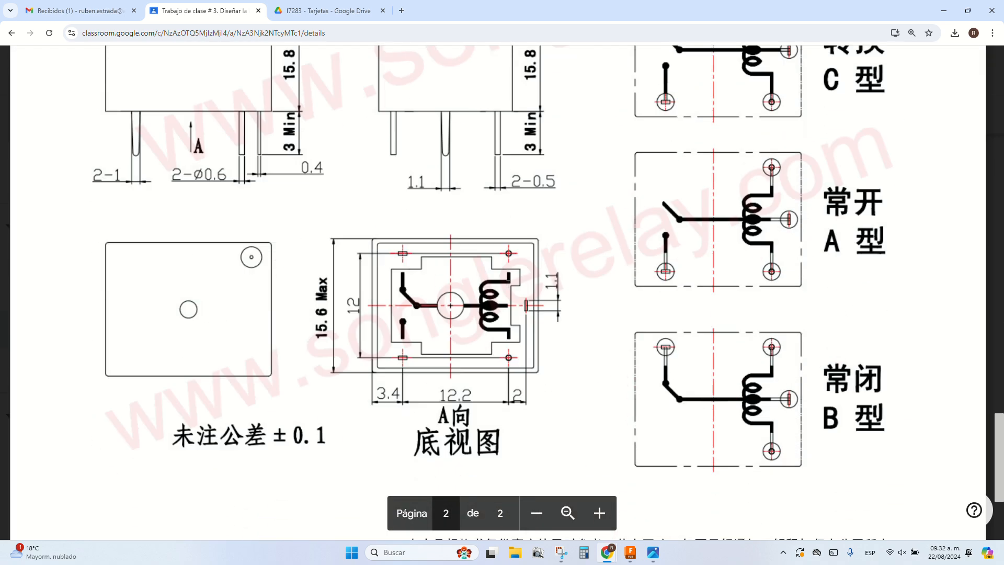
Step: Examine the relay datasheet's body dimensions, bottom-view pin spacing, hole diameter and type A, B and C contact diagrams
scroll(508, 284, up, 2)
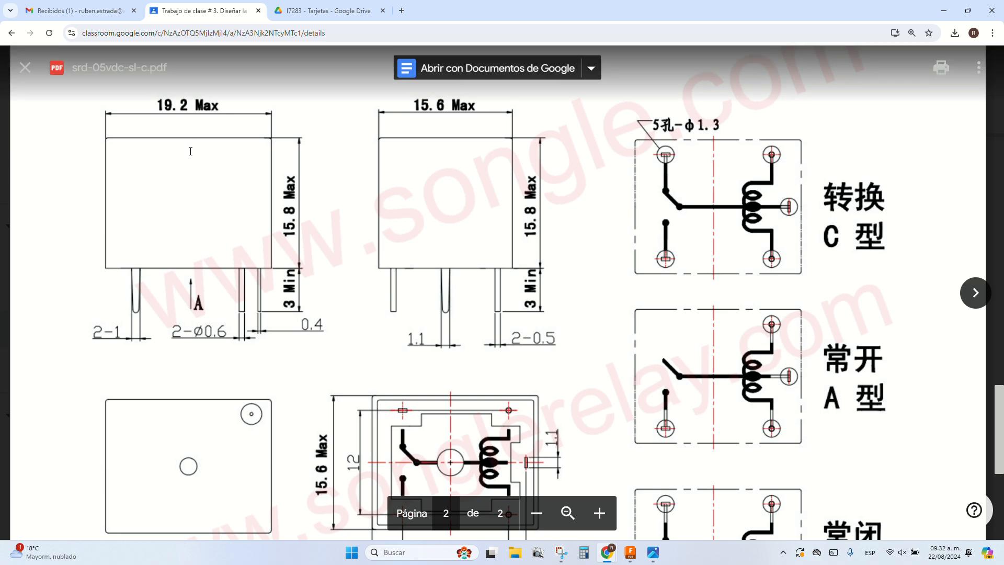
scroll(426, 173, down, 4)
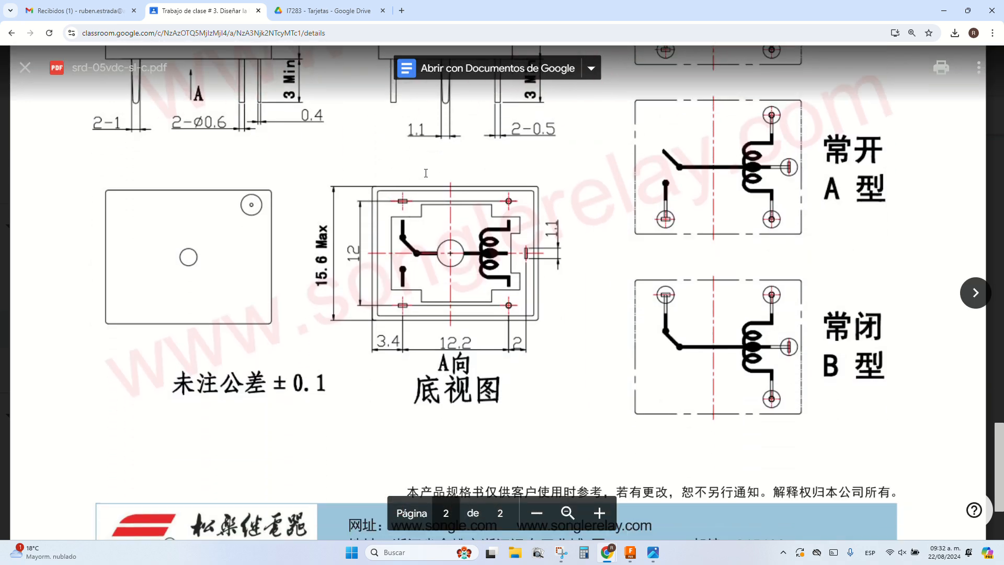
scroll(687, 215, up, 3)
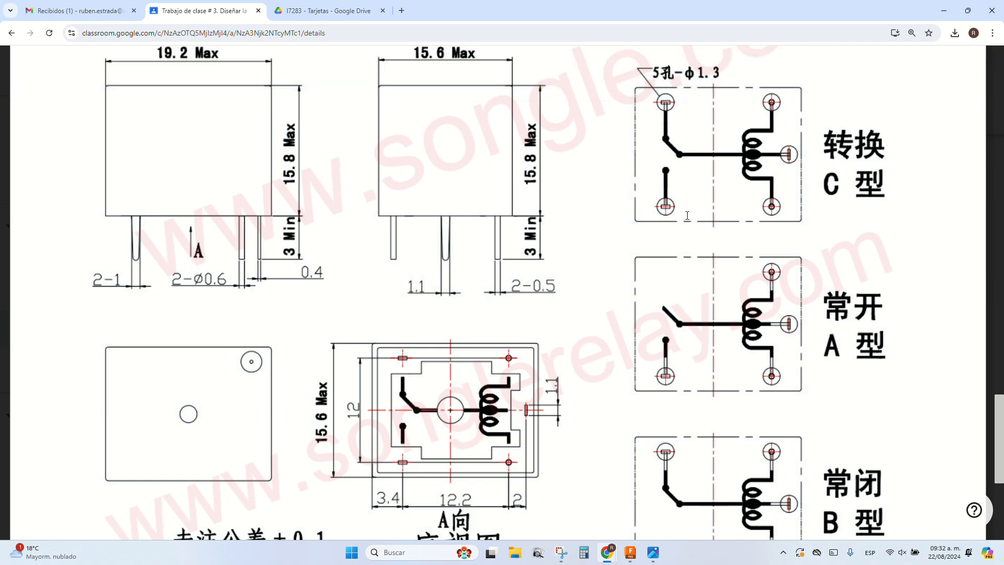
scroll(681, 208, down, 2)
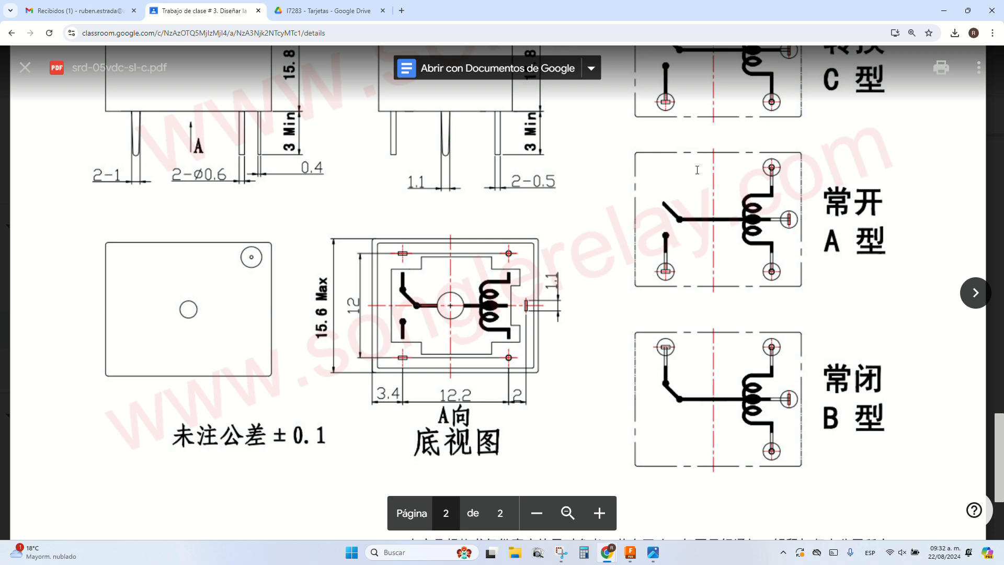
scroll(697, 170, up, 1)
scroll(697, 170, down, 1)
mouse_move(628, 561)
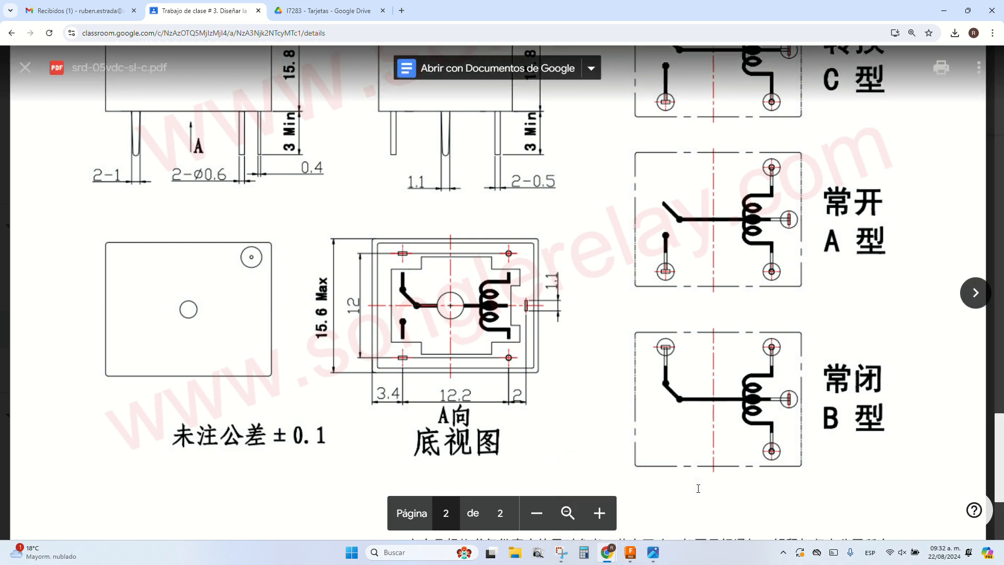
scroll(698, 488, up, 3)
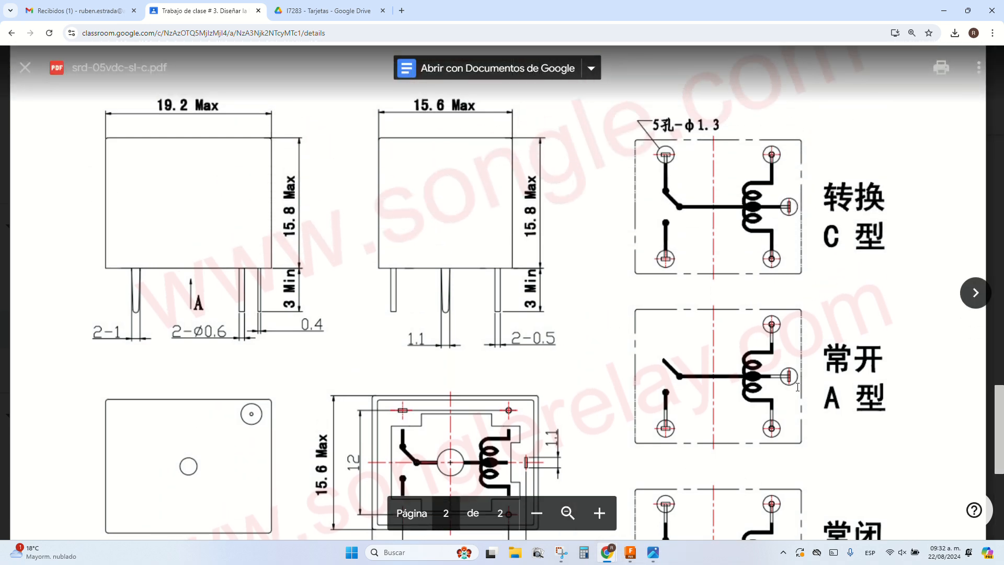
scroll(700, 326, down, 2)
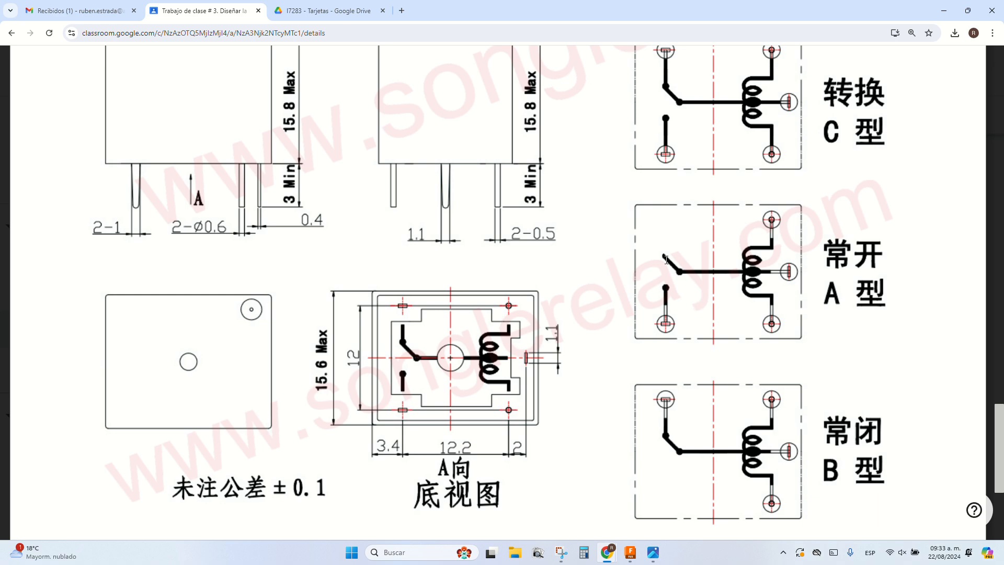
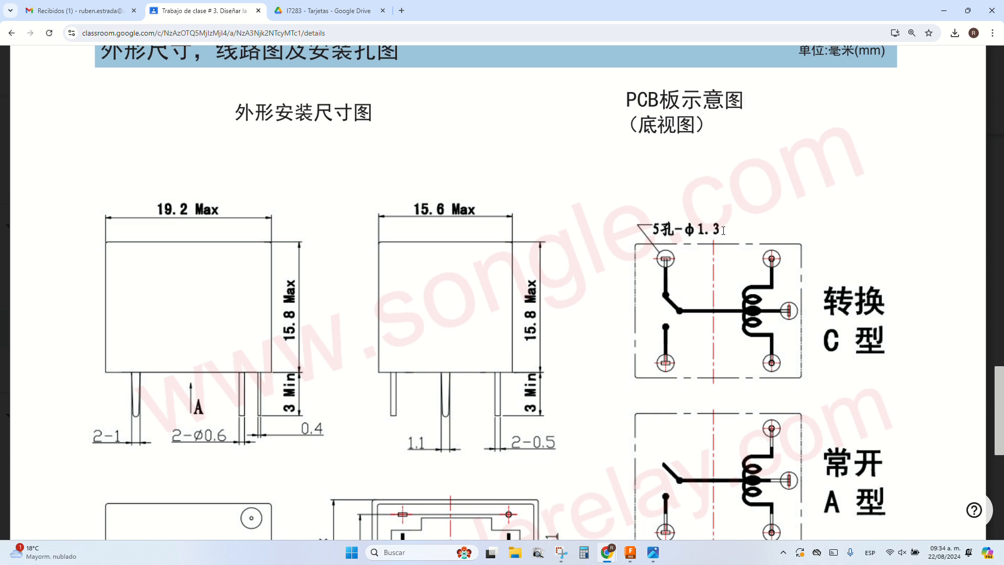
scroll(724, 231, down, 5)
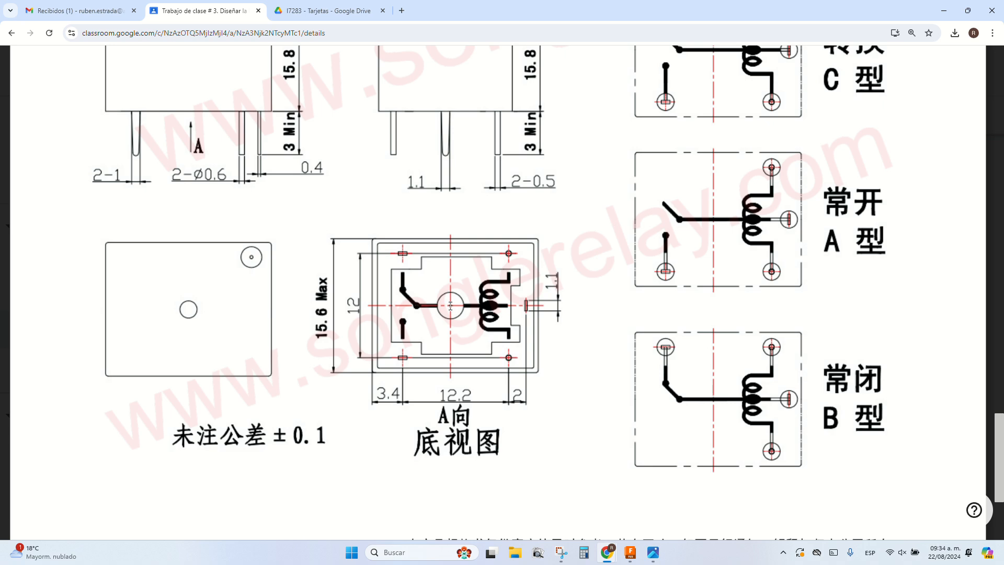
scroll(507, 203, down, 2)
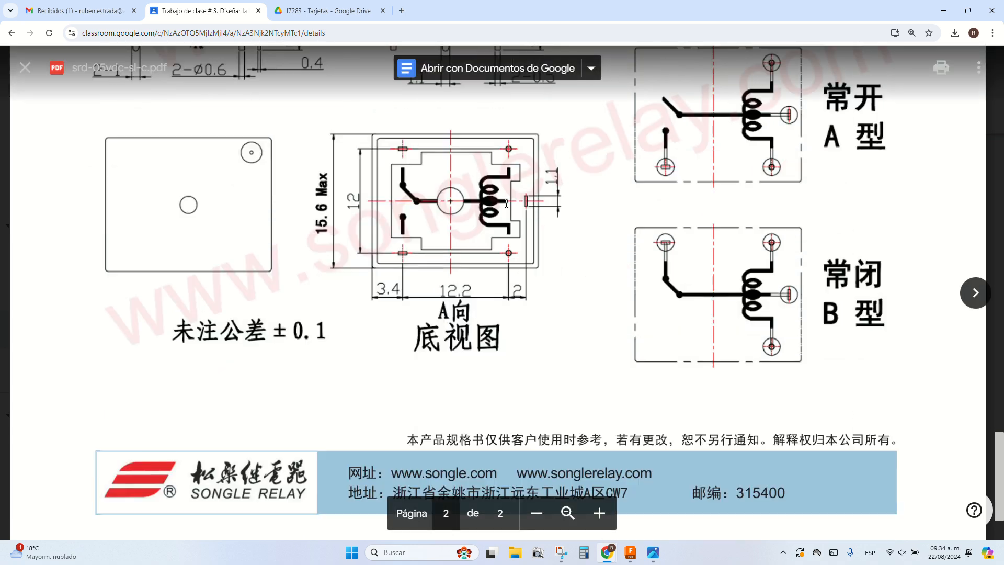
scroll(440, 207, up, 2)
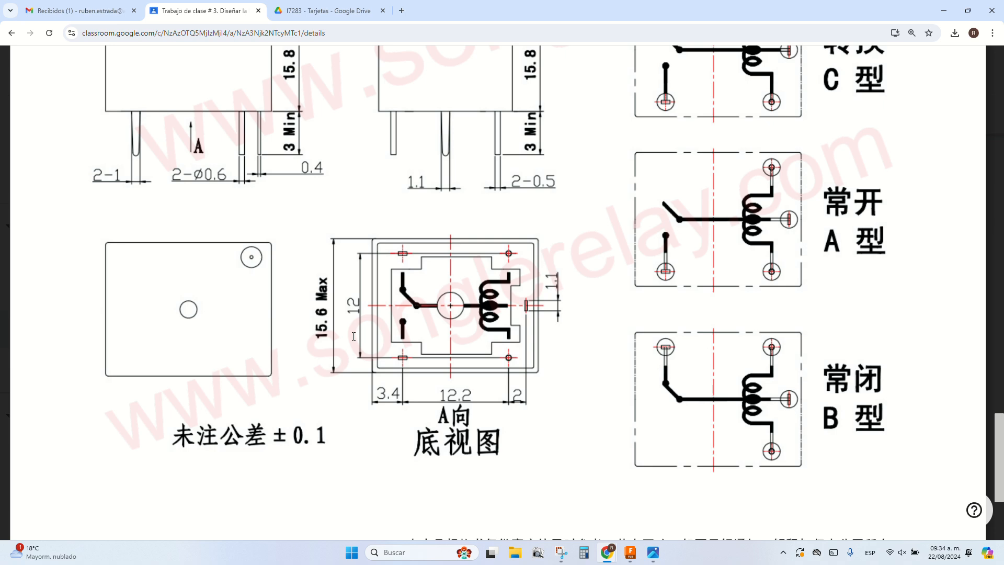
scroll(354, 337, up, 3)
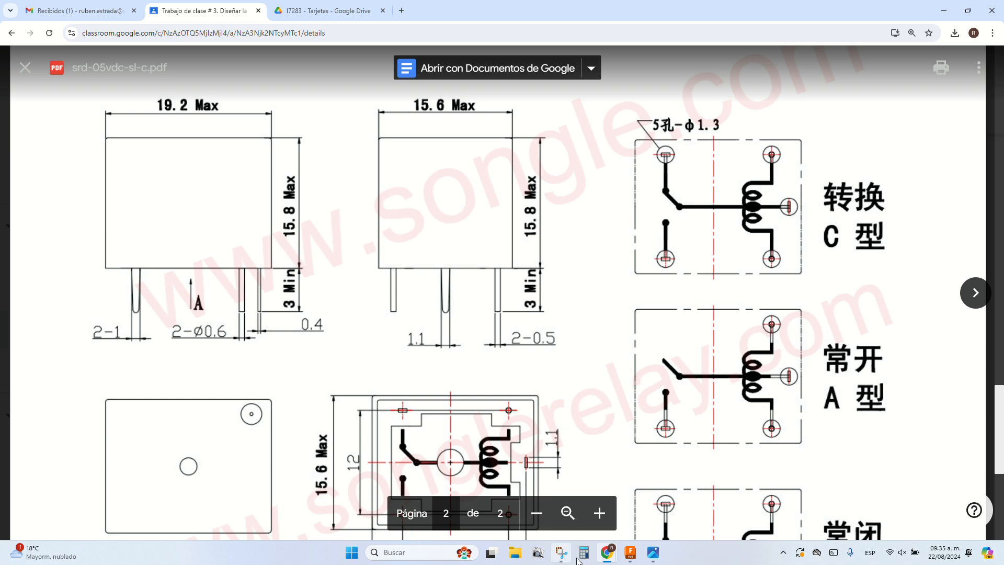
Step: Switch back to Autodesk Fusion and create a new footprint named SRD-05VDC-SL-C
click(631, 558)
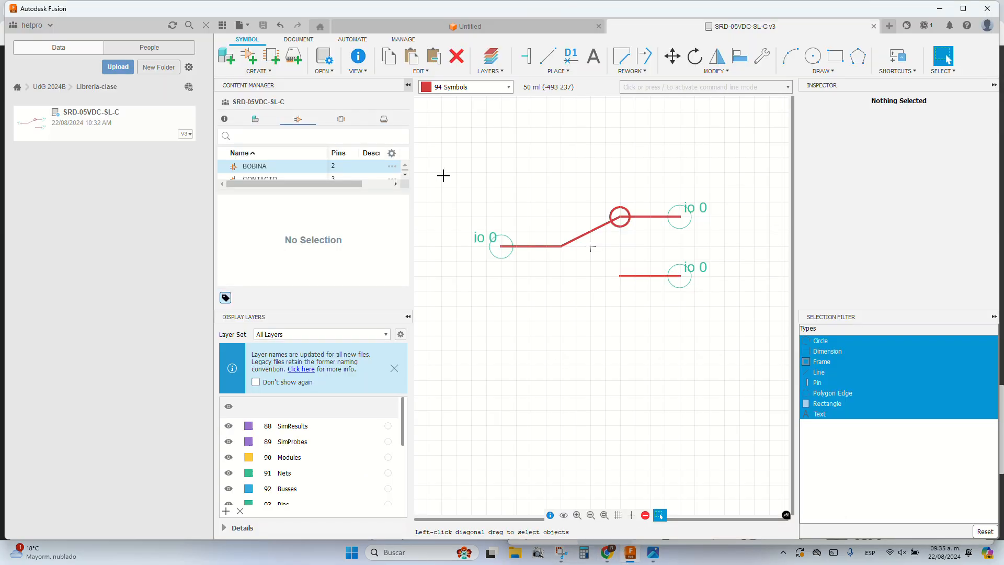
click(274, 56)
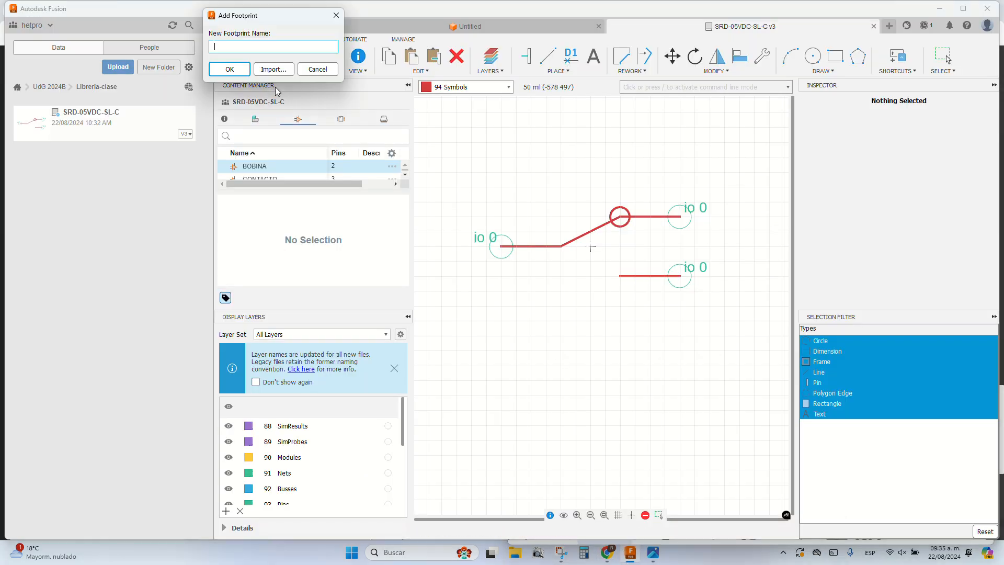
text(SRD)
text(0)
text(-05)
text(VDC-S)
text(L-C)
key(Return)
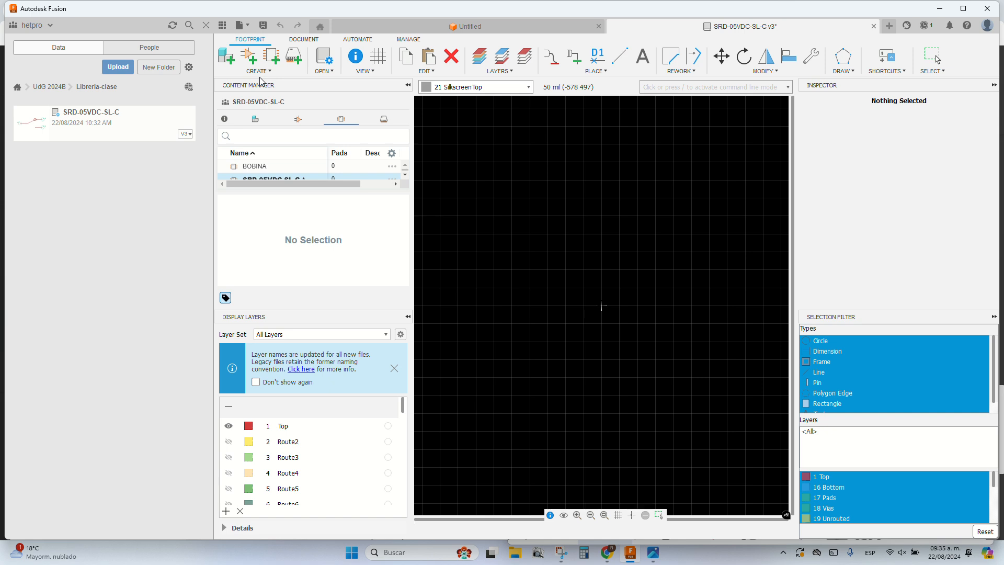
Step: Switch to Chrome and check the pin spacing in the relay datasheet's bottom-view drawing
mouse_move(606, 554)
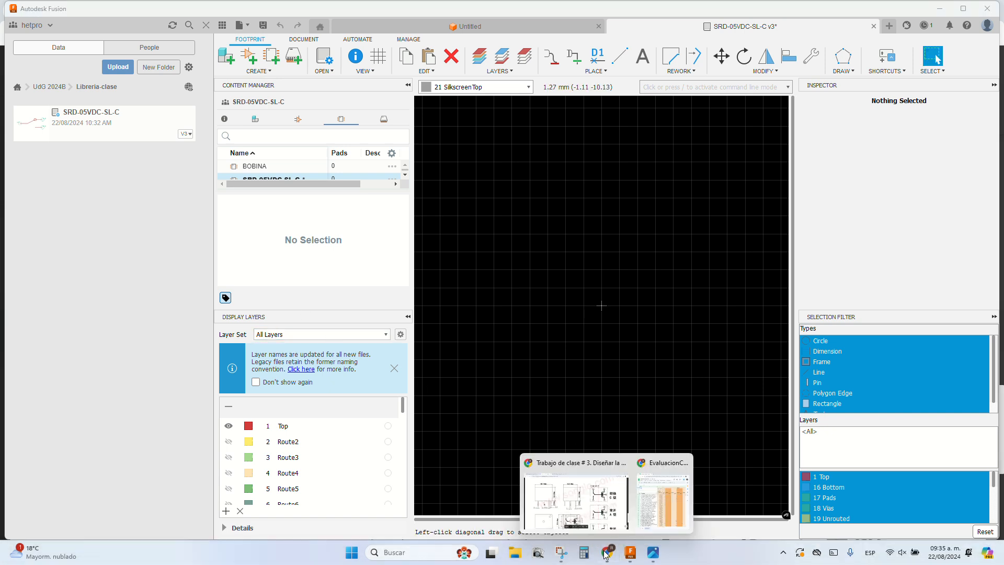
click(580, 503)
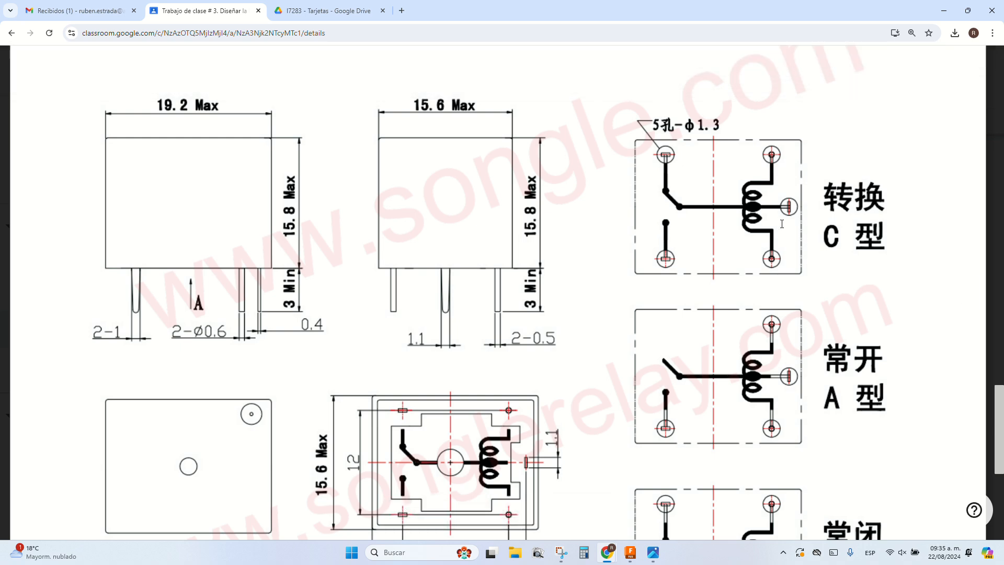
scroll(782, 224, down, 3)
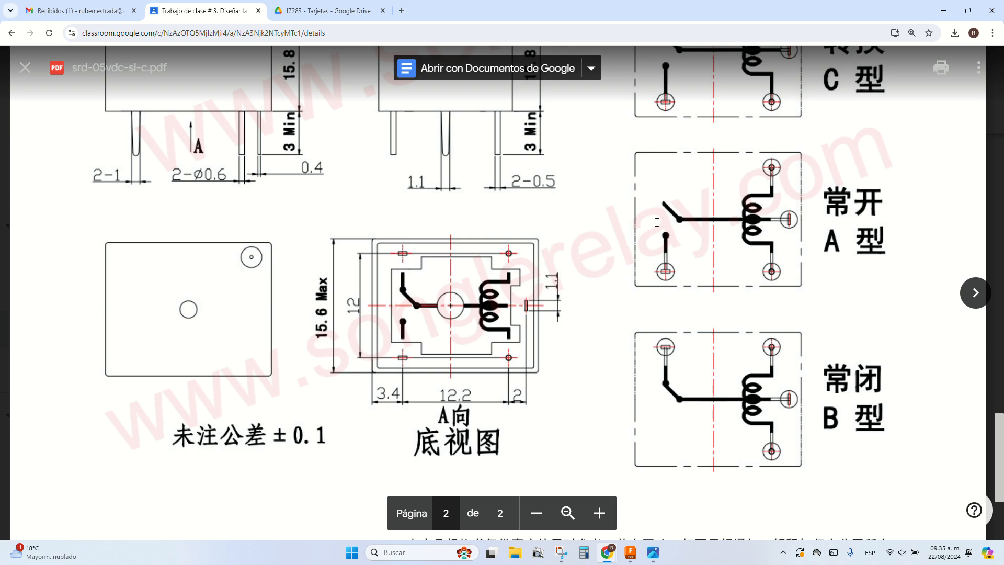
scroll(657, 222, down, 2)
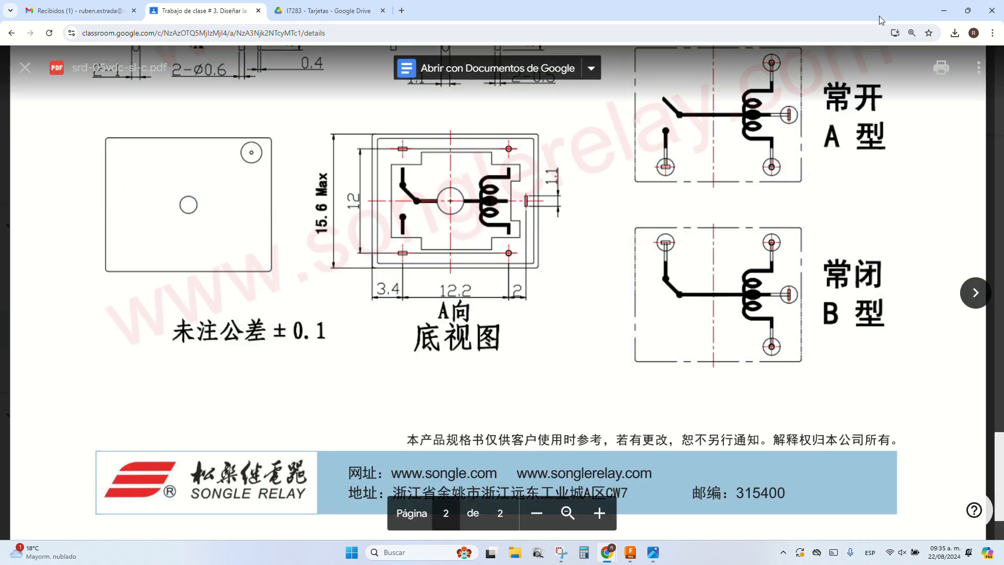
Step: Switch to Autodesk Fusion and check the footprint editor's grid size and unit settings
click(630, 552)
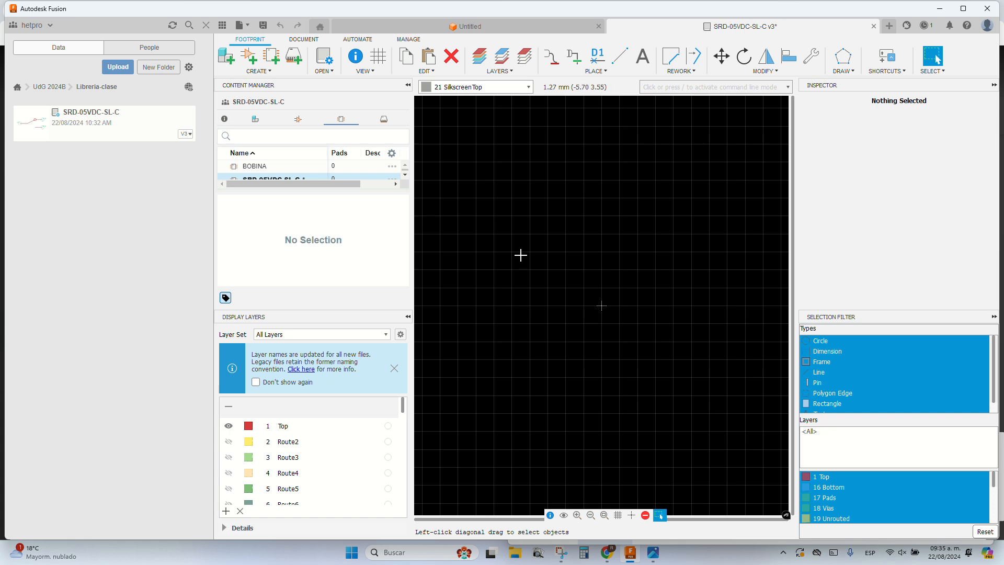
scroll(532, 242, down, 2)
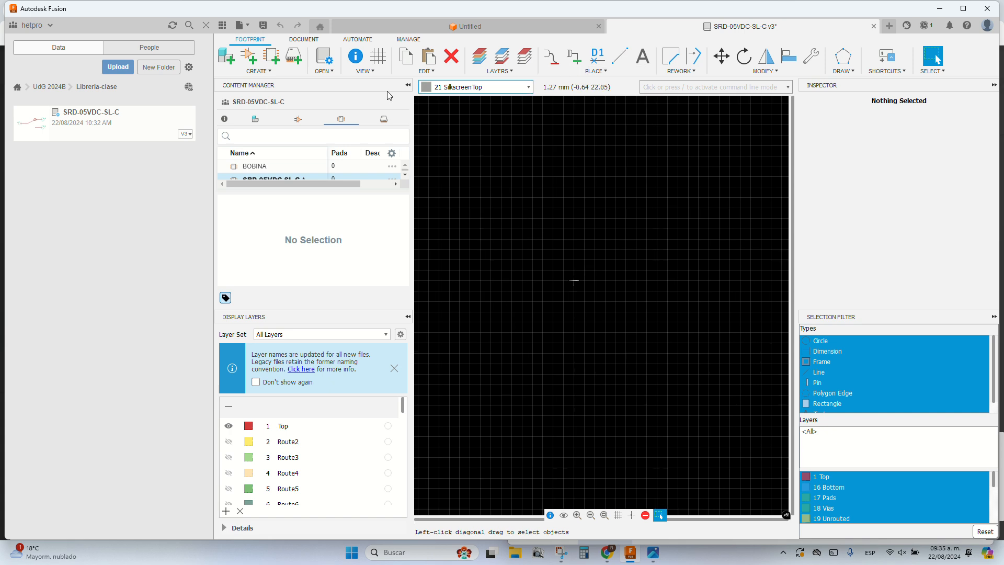
click(379, 54)
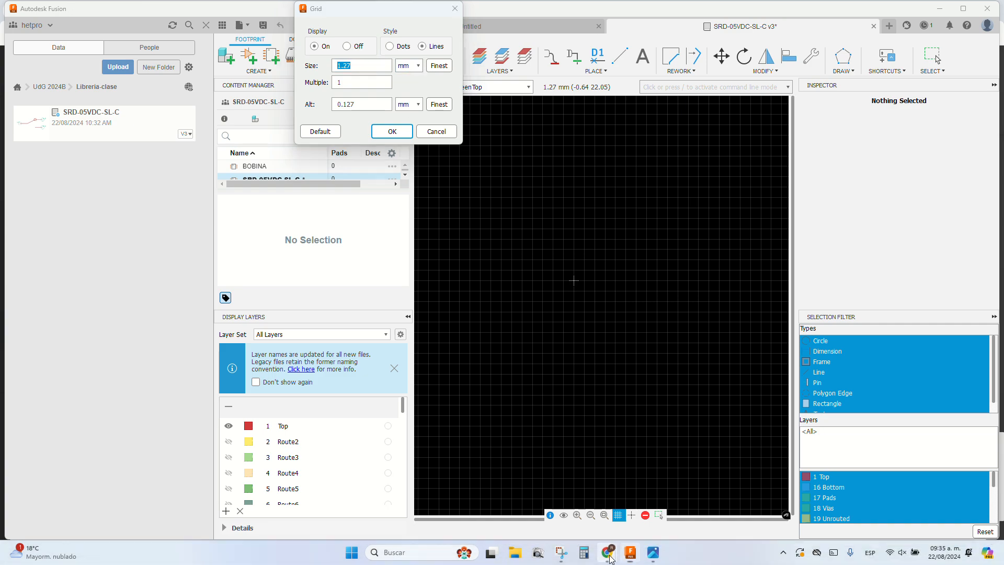
Step: Switch to Chrome and check which measurement unit the relay datasheet's dimension drawings use
mouse_move(609, 559)
click(579, 500)
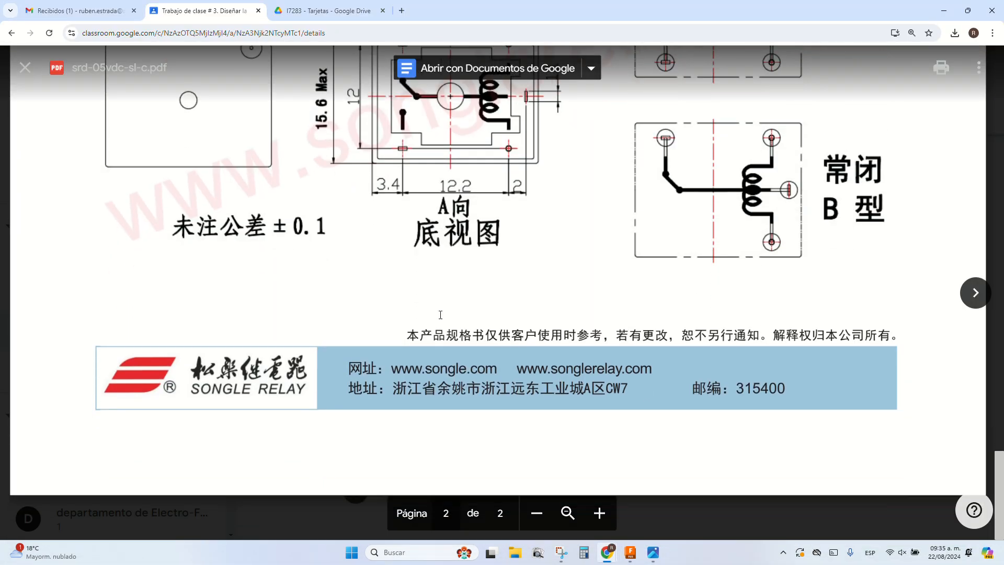
scroll(440, 315, up, 10)
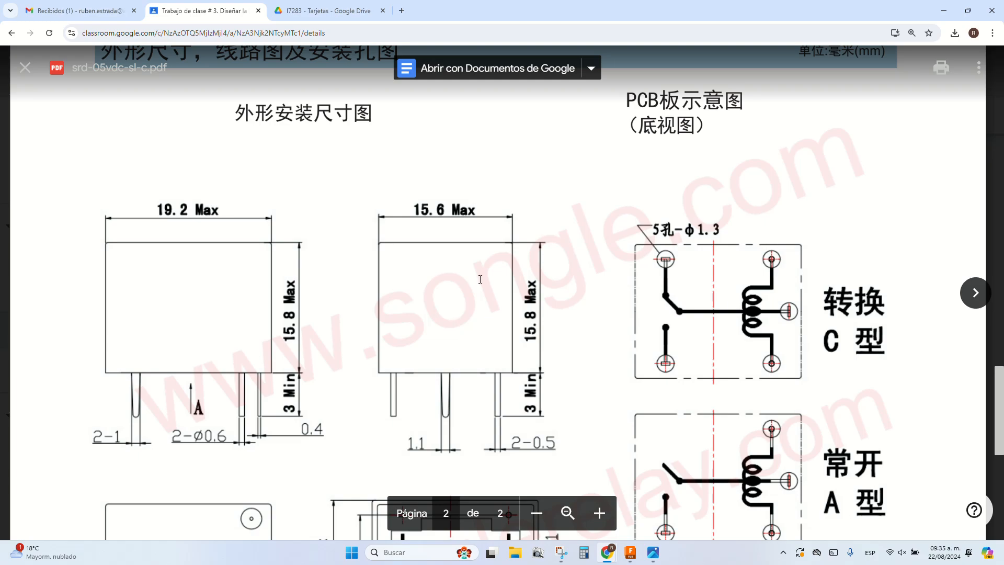
scroll(480, 279, down, 5)
scroll(480, 279, down, 4)
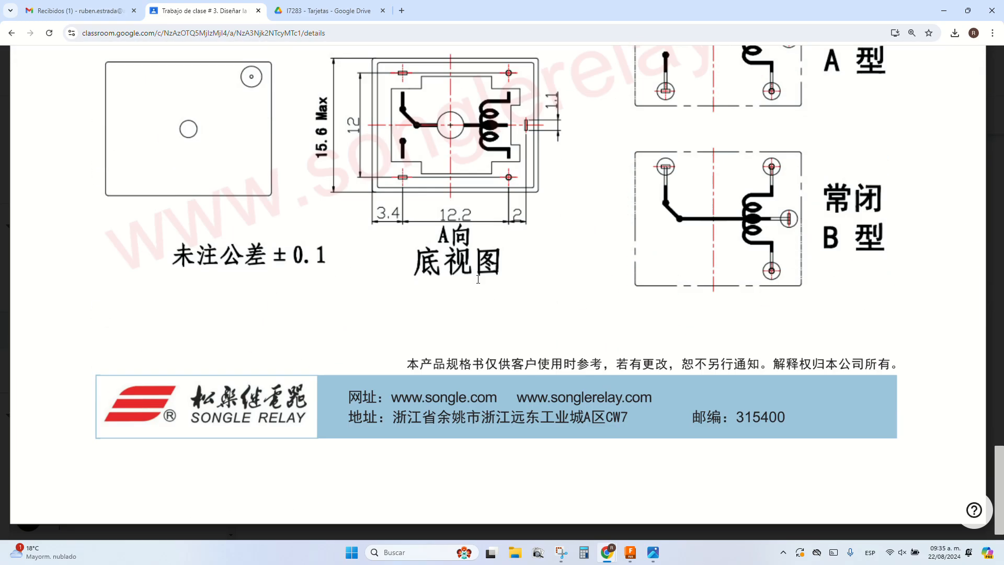
scroll(389, 272, up, 13)
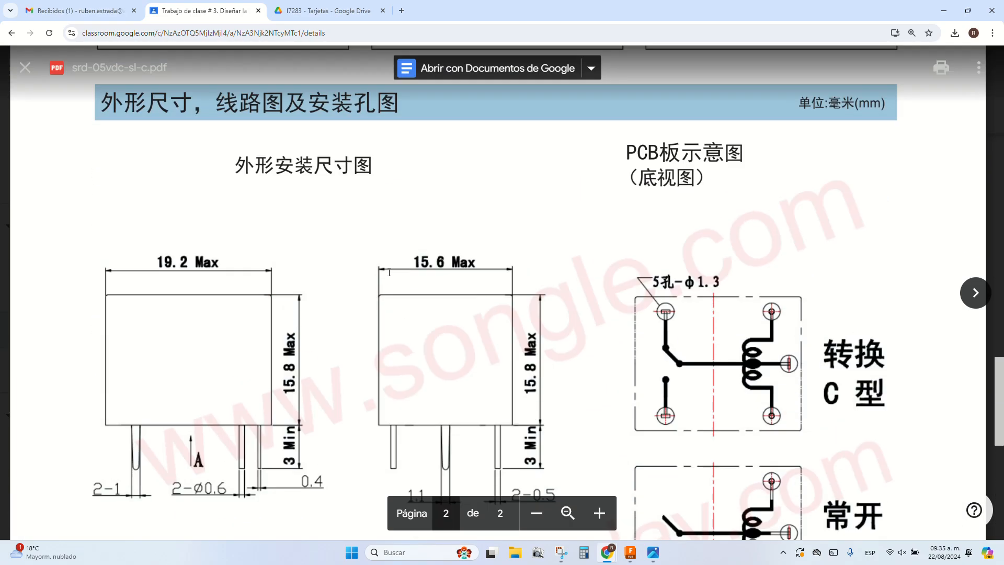
double_click(856, 260)
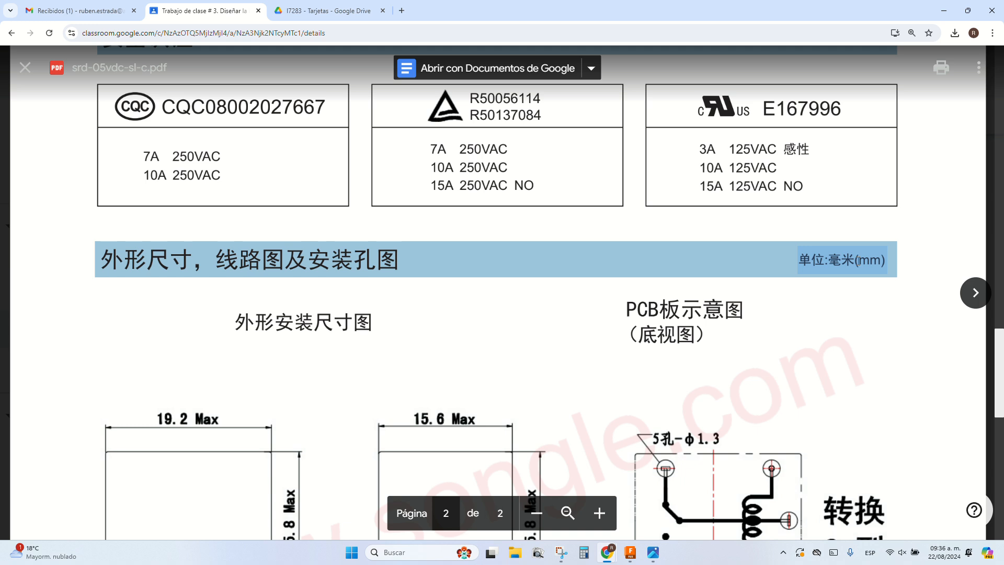
Step: Switch back to Autodesk Fusion, dismiss the grid settings, and draw a 0.254 mm wide horizontal SilkscreenTop line about 10.16 mm long above the origin
click(631, 552)
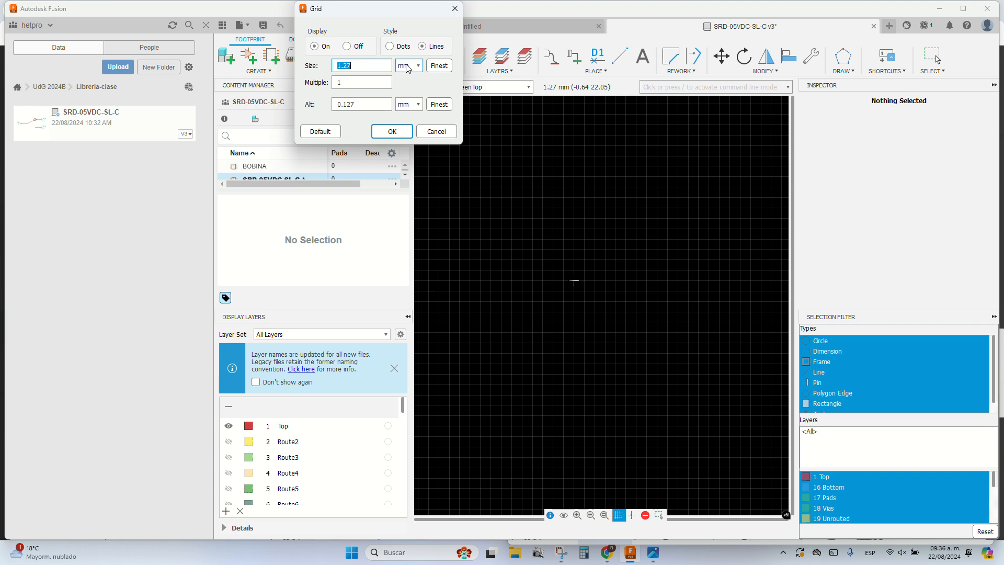
key(Escape)
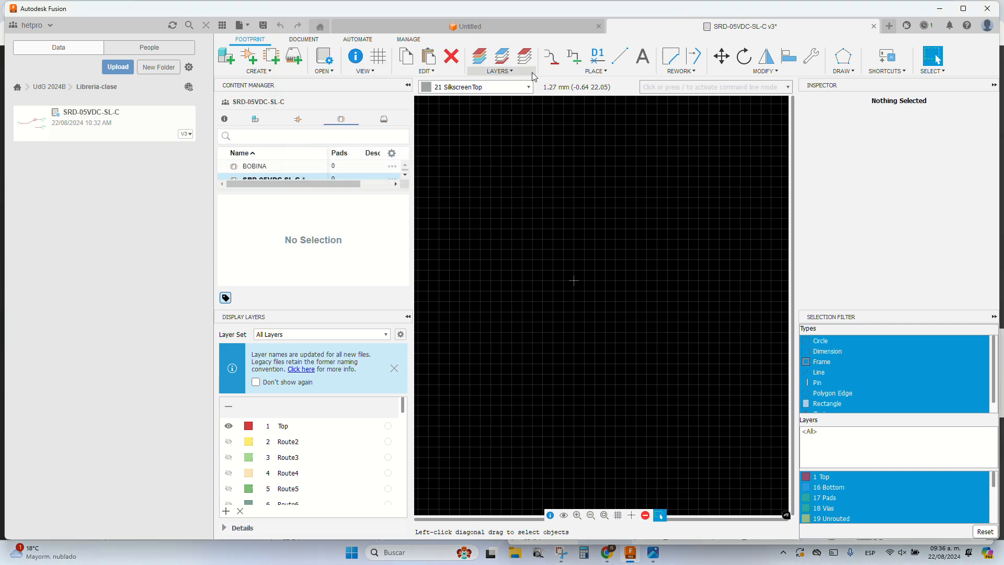
click(627, 59)
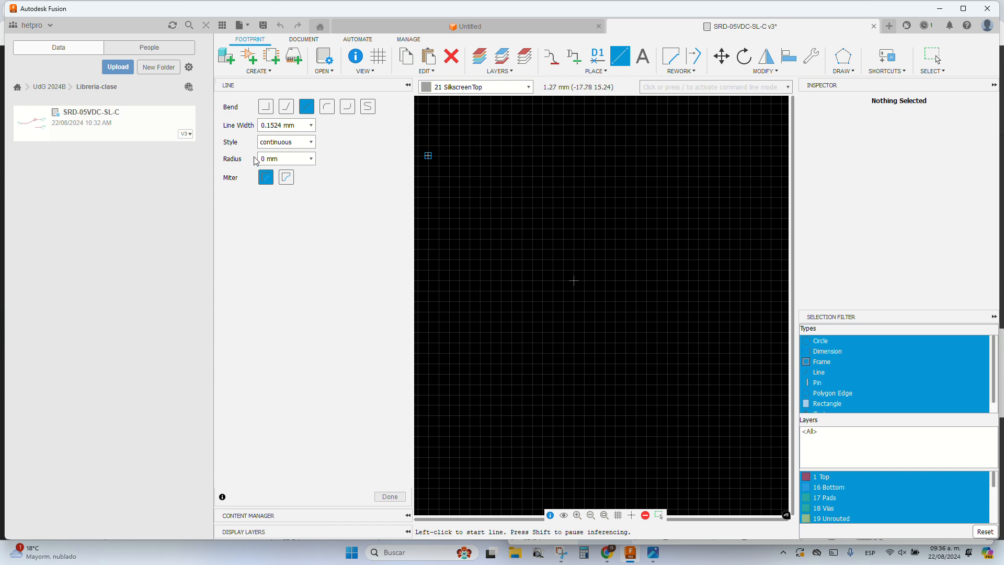
double_click(277, 125)
text(254)
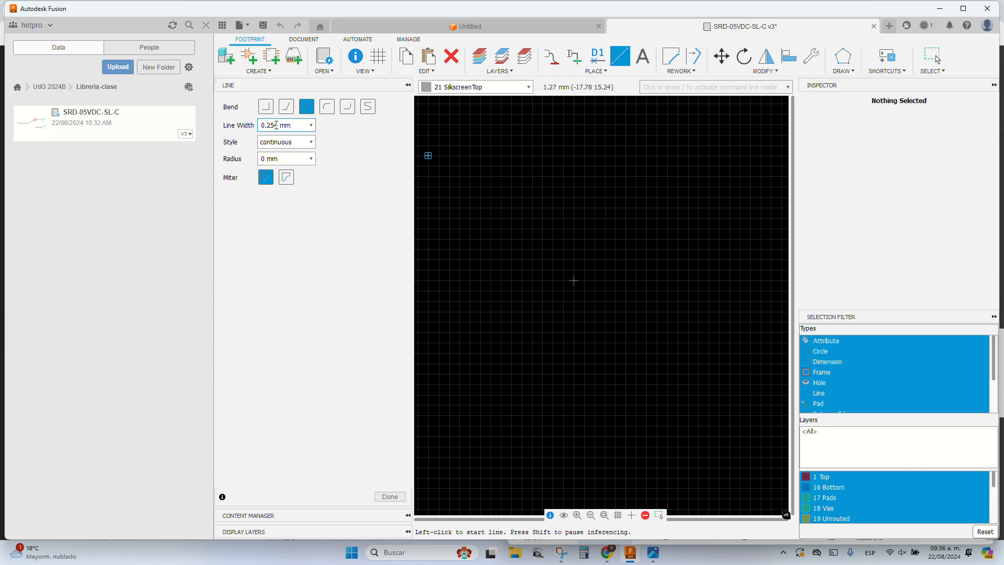
key(Return)
click(507, 218)
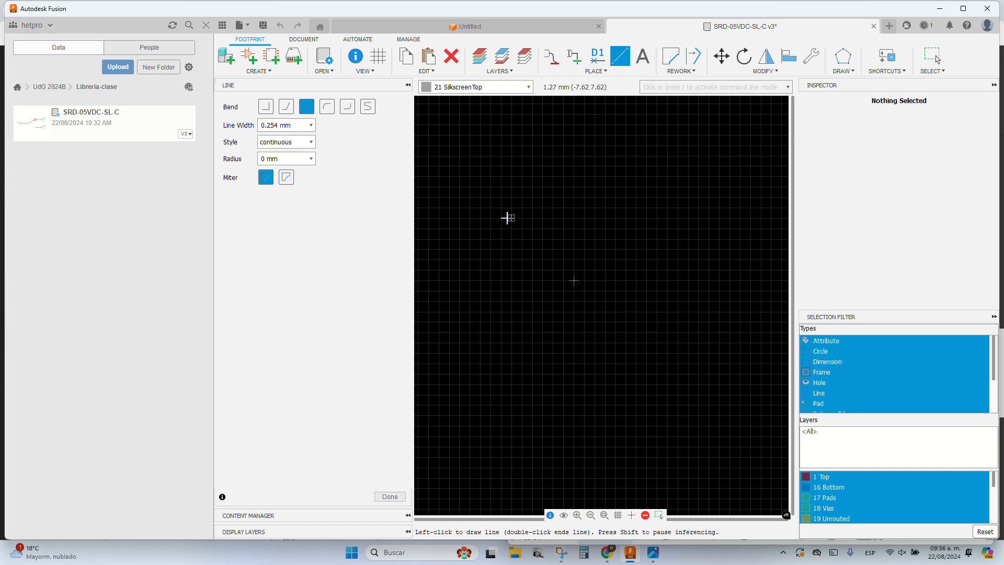
click(595, 218)
Step: Close the data panel to give the footprint canvas more room around the silkscreen line
scroll(530, 243, up, 2)
click(206, 25)
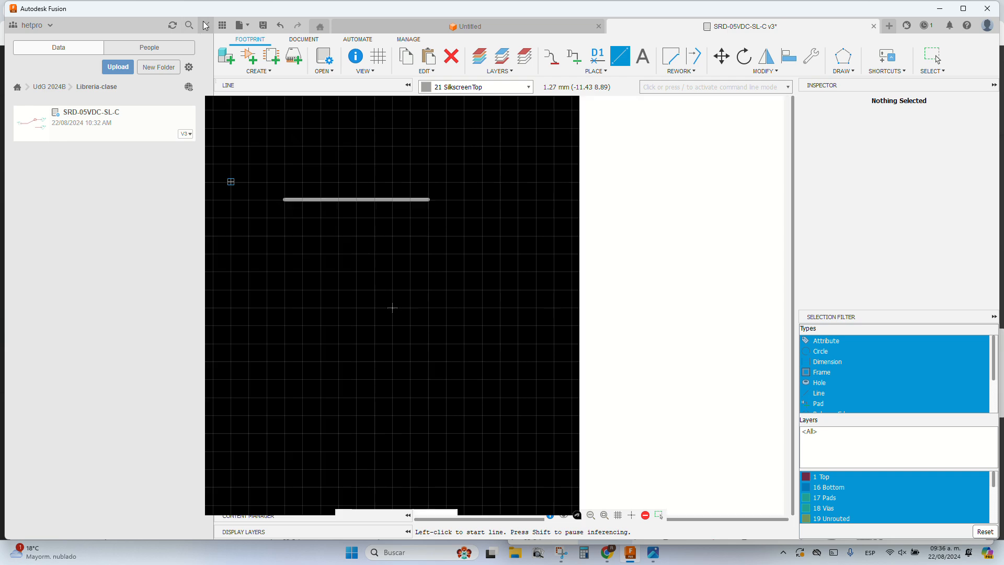
middle_drag(372, 168, 433, 266)
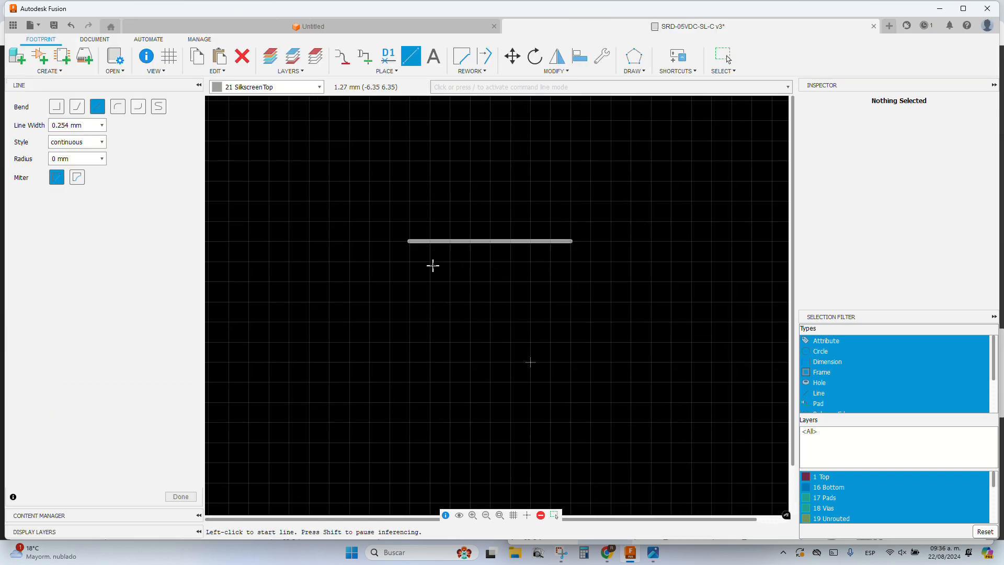
scroll(433, 266, up, 3)
scroll(444, 275, down, 2)
Step: Switch to Chrome and check the relay body's length and width in the datasheet's outline drawings
mouse_move(608, 553)
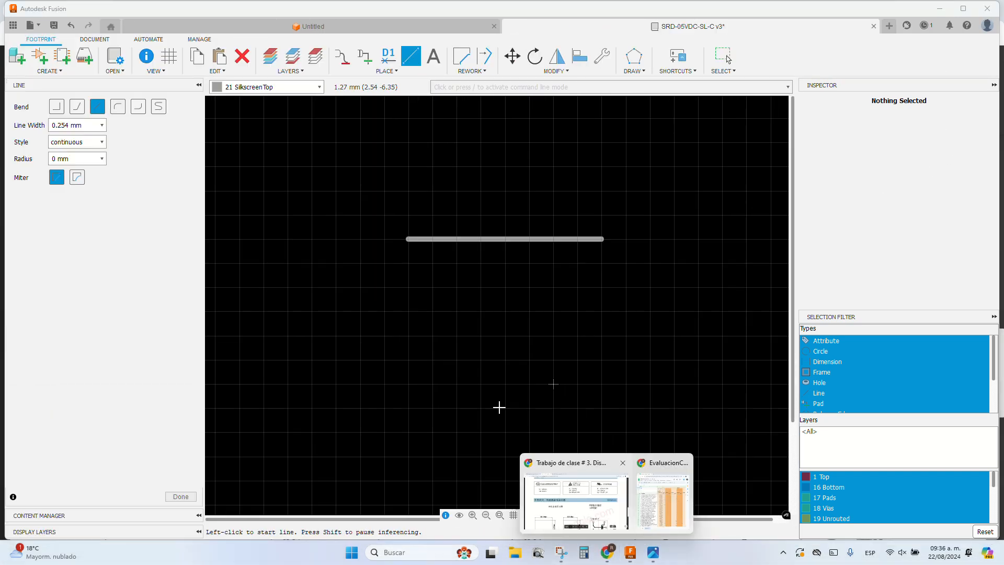
click(610, 517)
scroll(446, 331, down, 10)
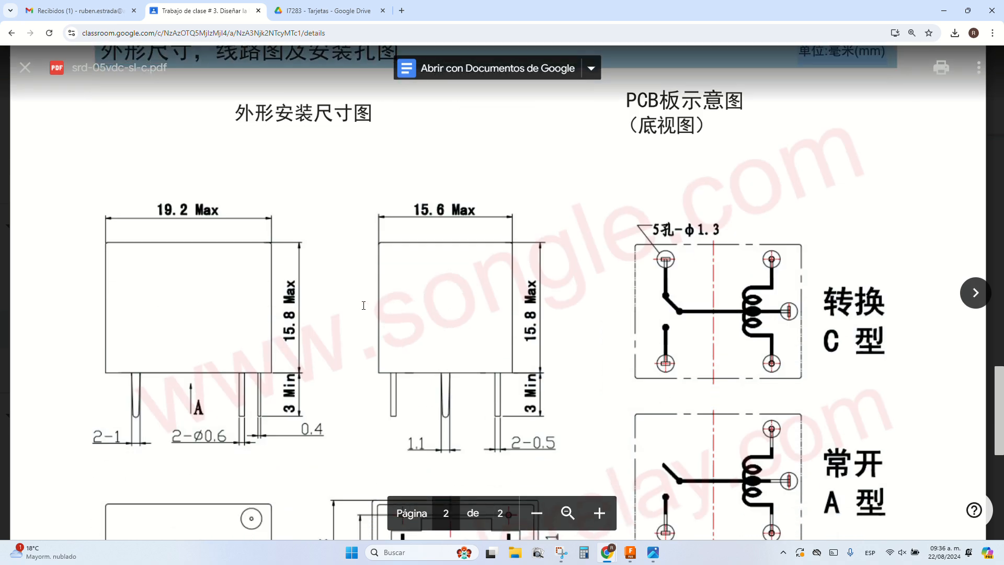
scroll(444, 211, up, 2)
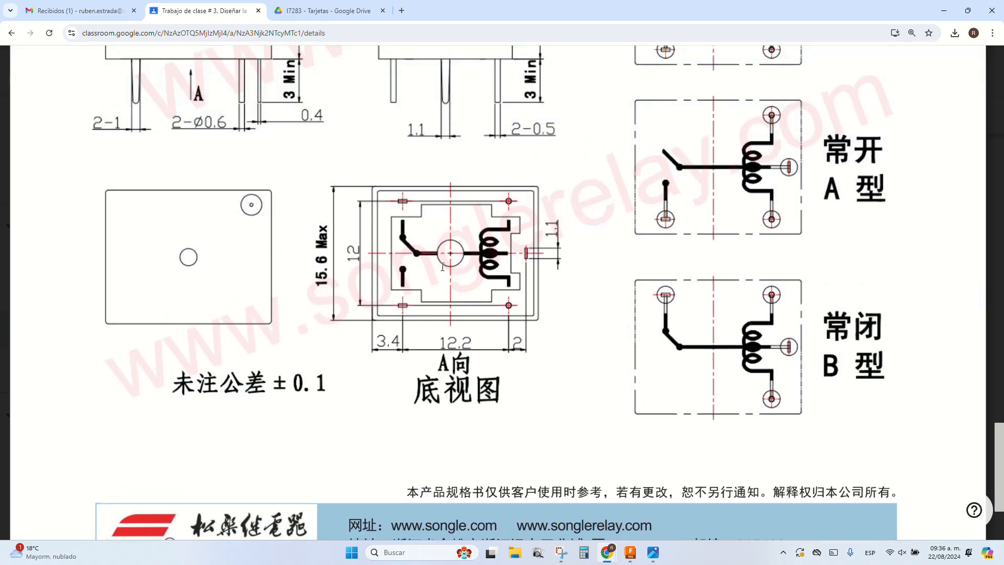
scroll(442, 267, up, 4)
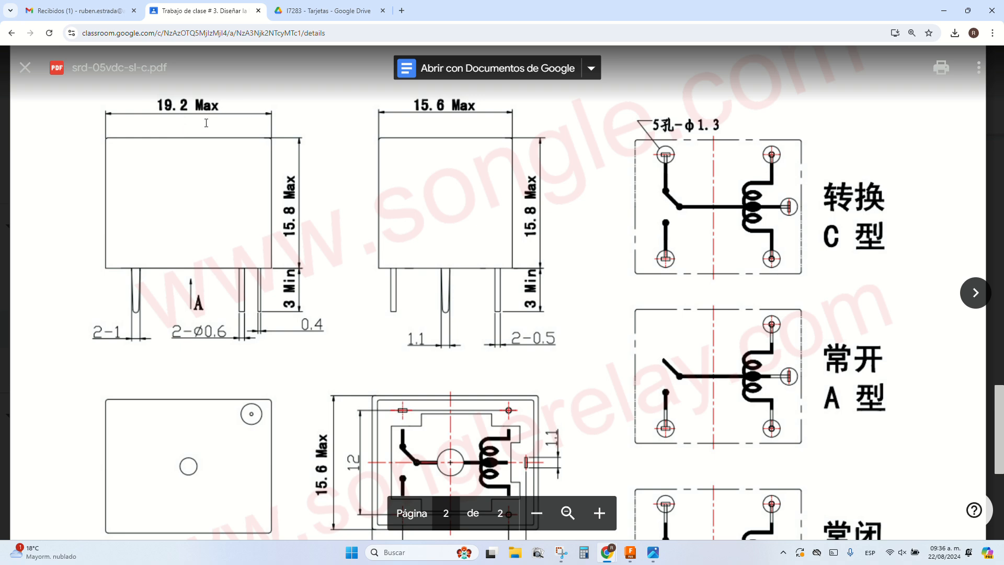
scroll(206, 123, up, 2)
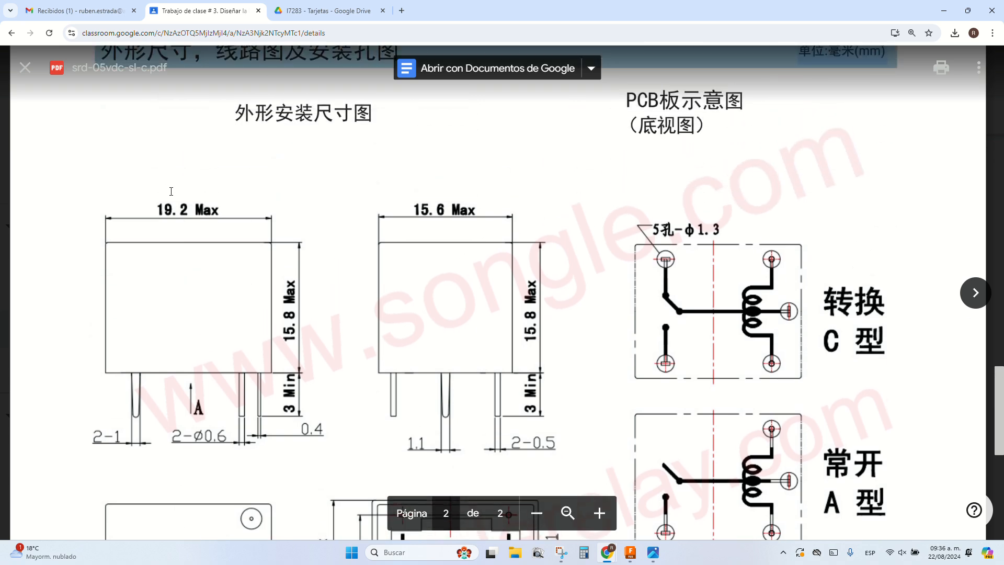
Step: Open Calculator and divide the 19.2 mm body length by 2
click(584, 553)
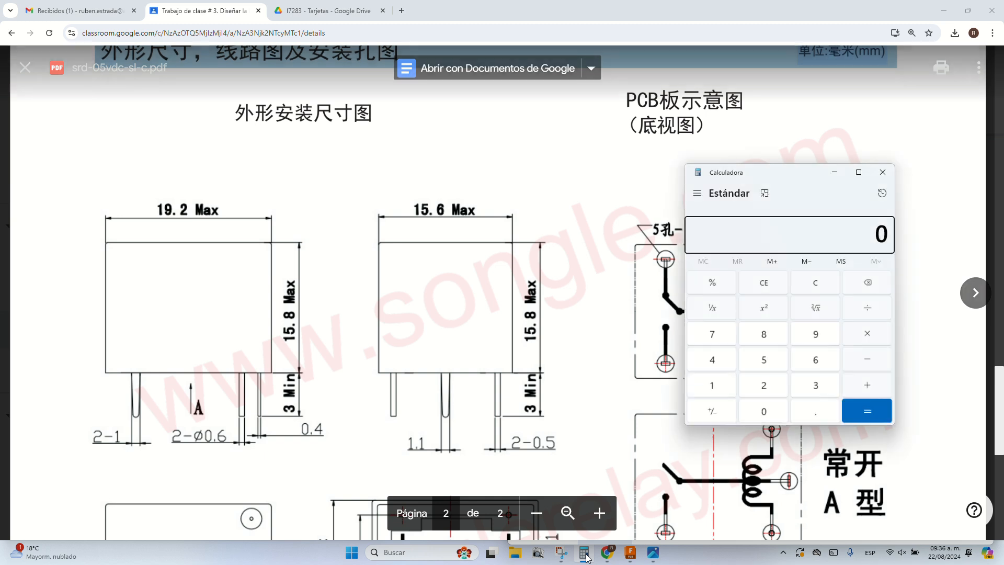
text(19.2/2)
key(Return)
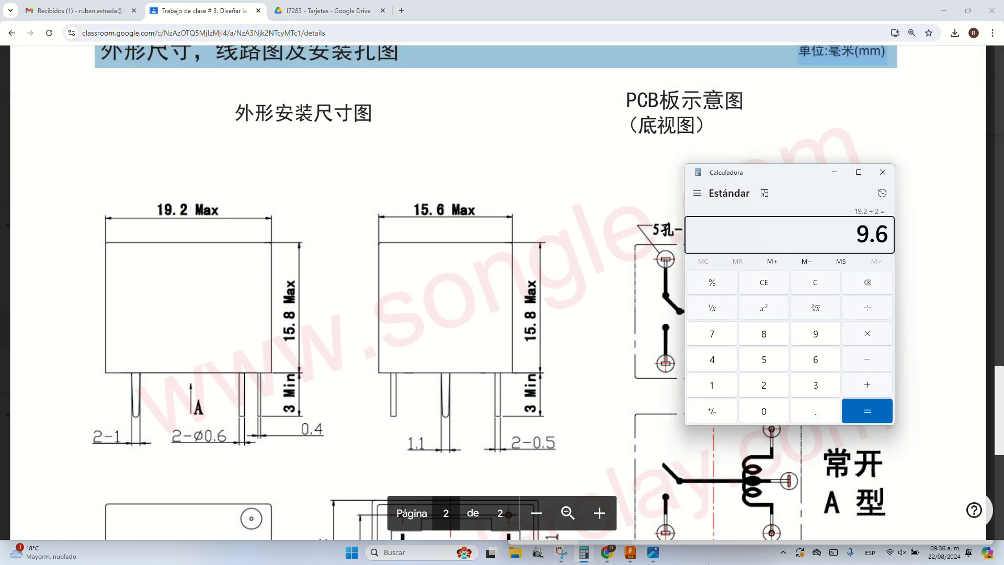
Step: Switch back to Autodesk Fusion and set the silkscreen line's X coordinates to -9.6 mm at its start and 9.6 mm at its end
click(629, 554)
right_click(524, 239)
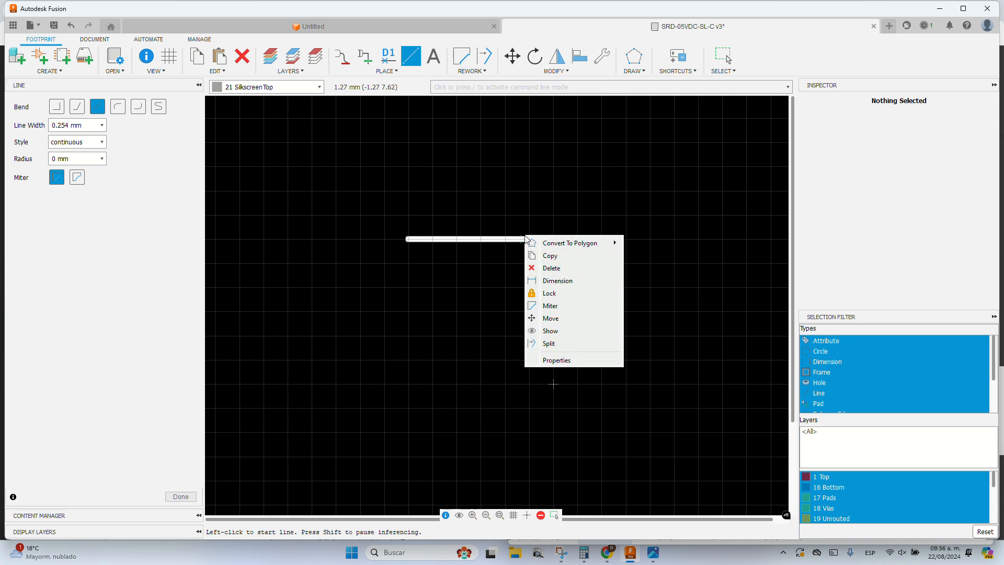
click(549, 359)
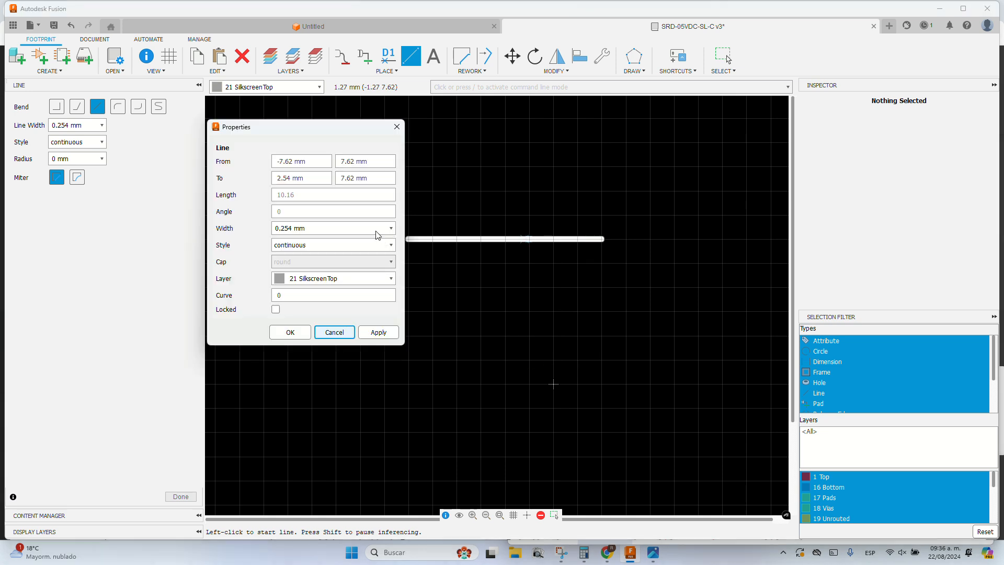
double_click(281, 160)
text(9.6)
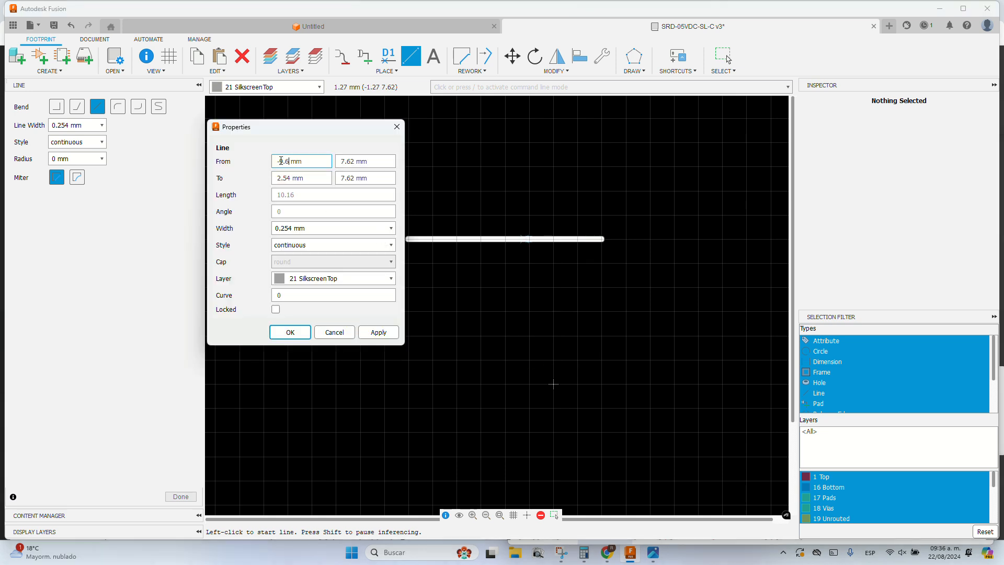
click(291, 179)
double_click(291, 178)
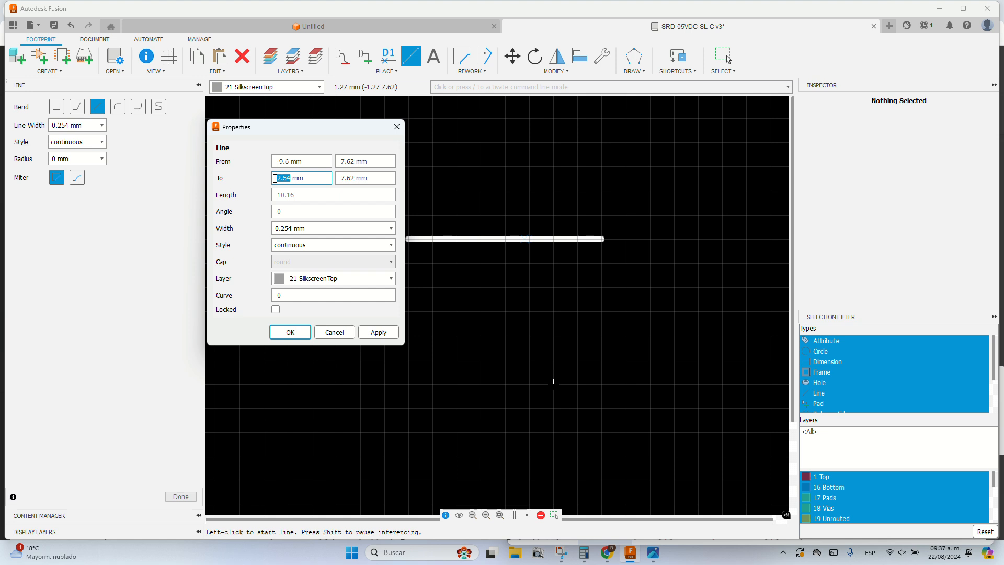
text(9.6)
key(Return)
scroll(477, 264, down, 1)
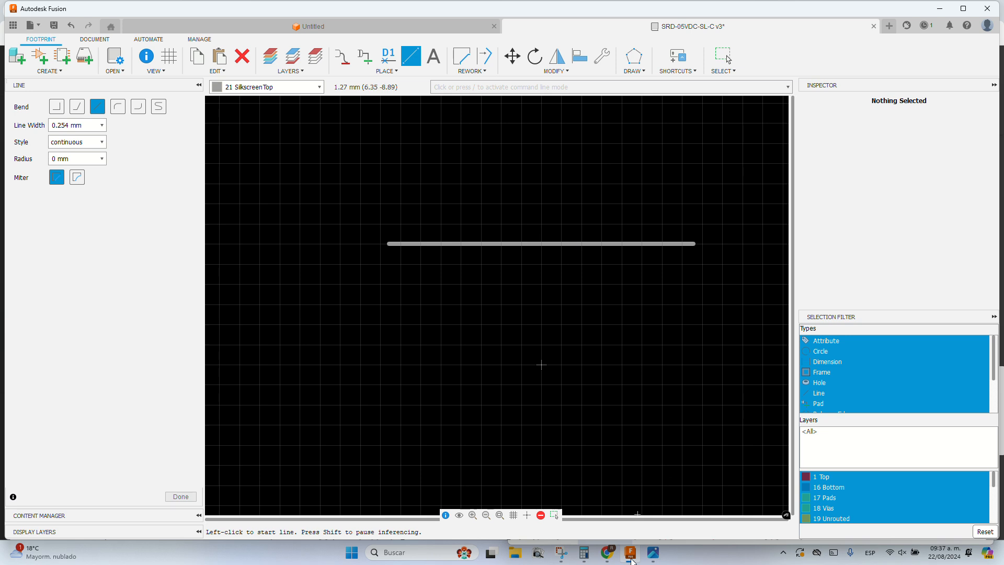
Step: Switch to the datasheet in Chrome for the body width, and divide 15.6 by 2 in Calculator
mouse_move(631, 562)
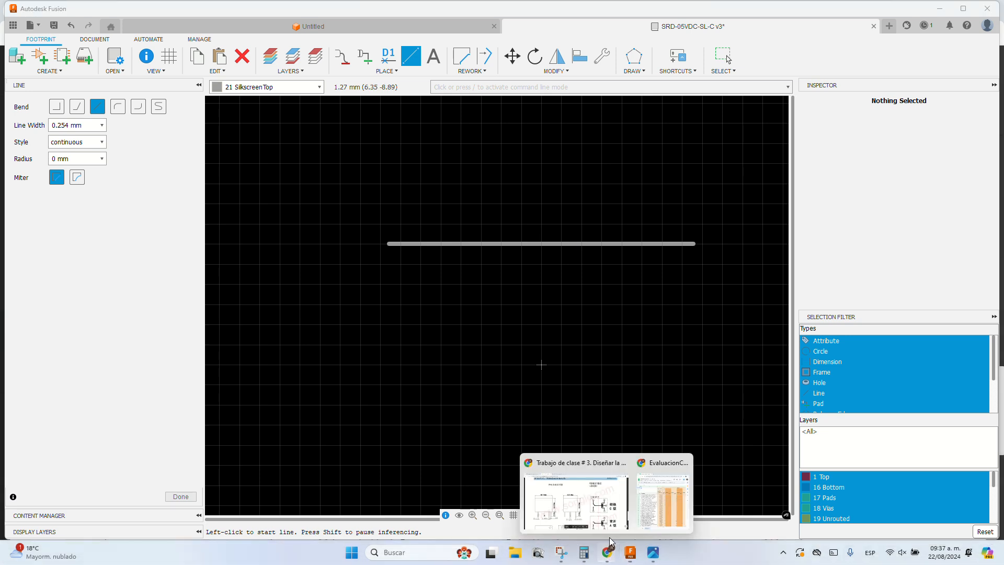
click(570, 488)
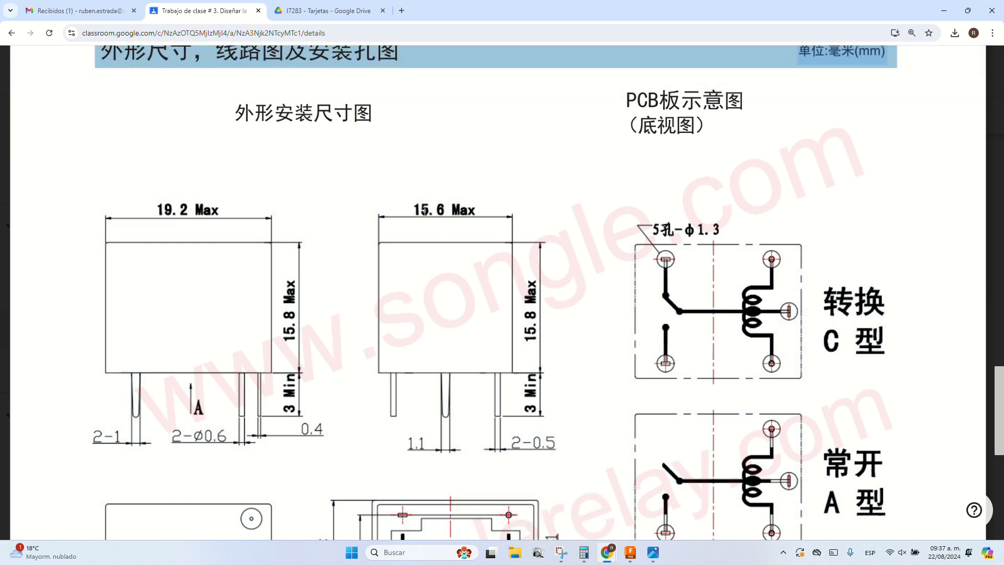
click(585, 555)
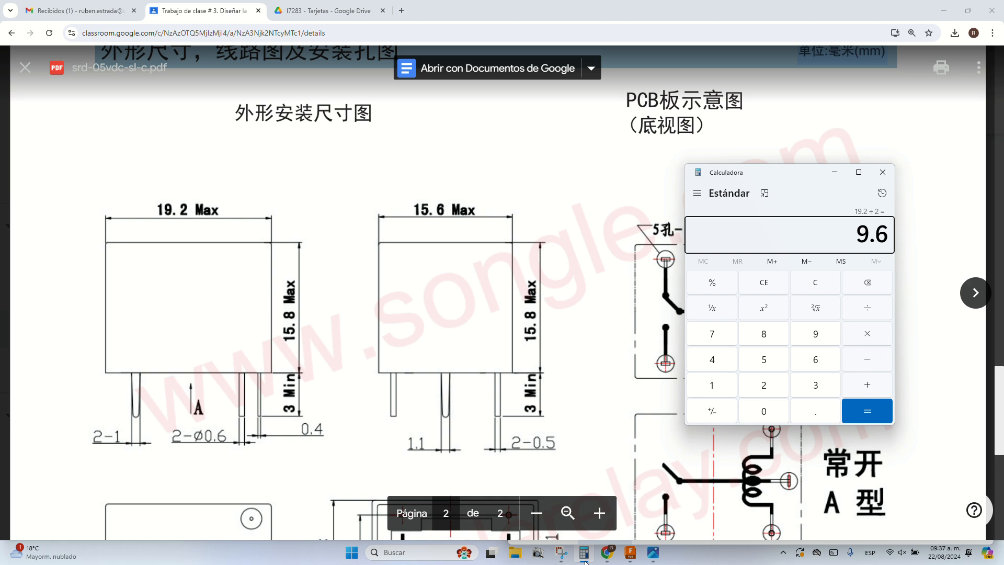
text(15.2)
key(BackSpace)
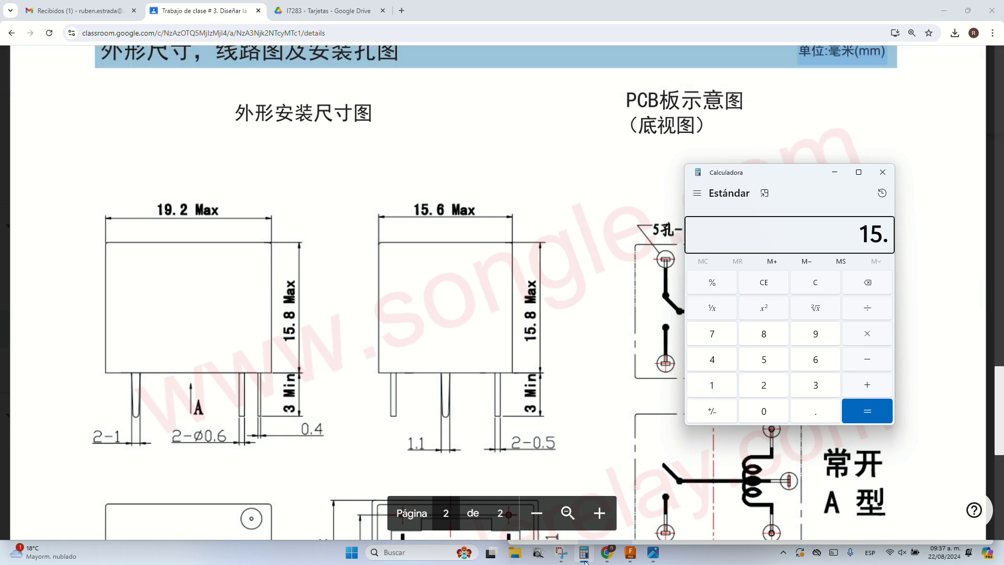
text(6/2)
key(Return)
Step: Switch back to Autodesk Fusion and set the silkscreen line's start and end Y coordinates to 7.8 mm
click(631, 552)
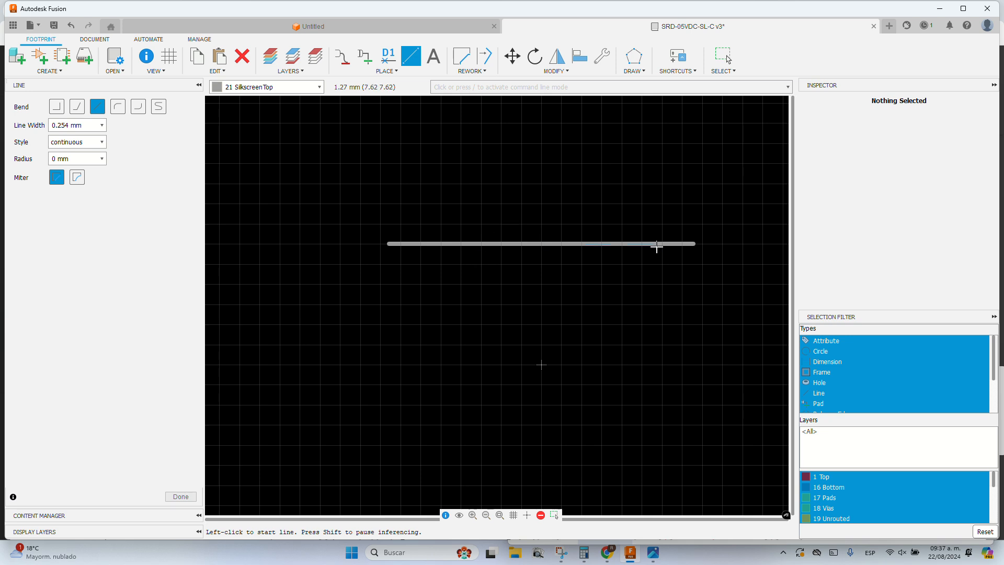
click(555, 366)
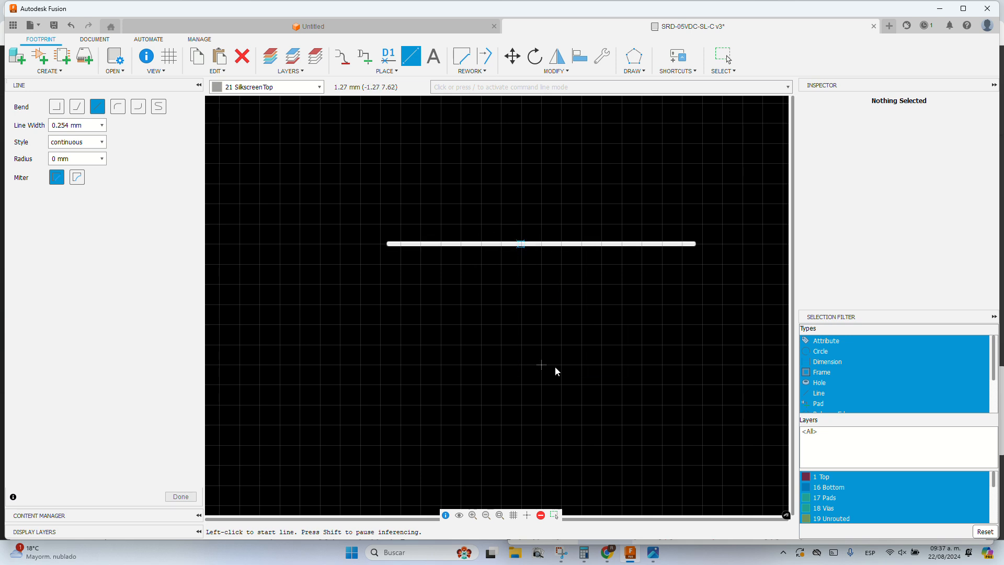
double_click(334, 166)
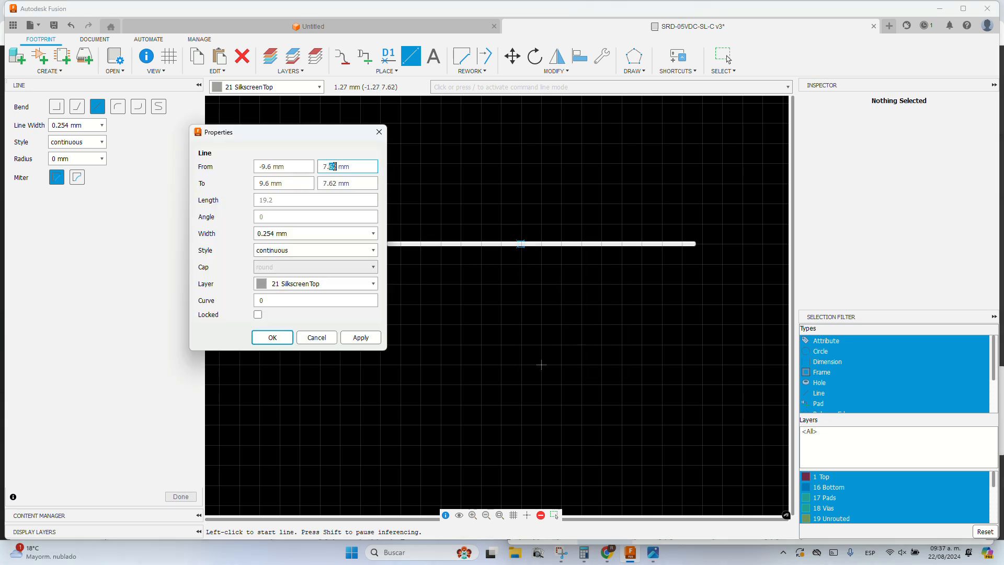
text(8)
double_click(334, 183)
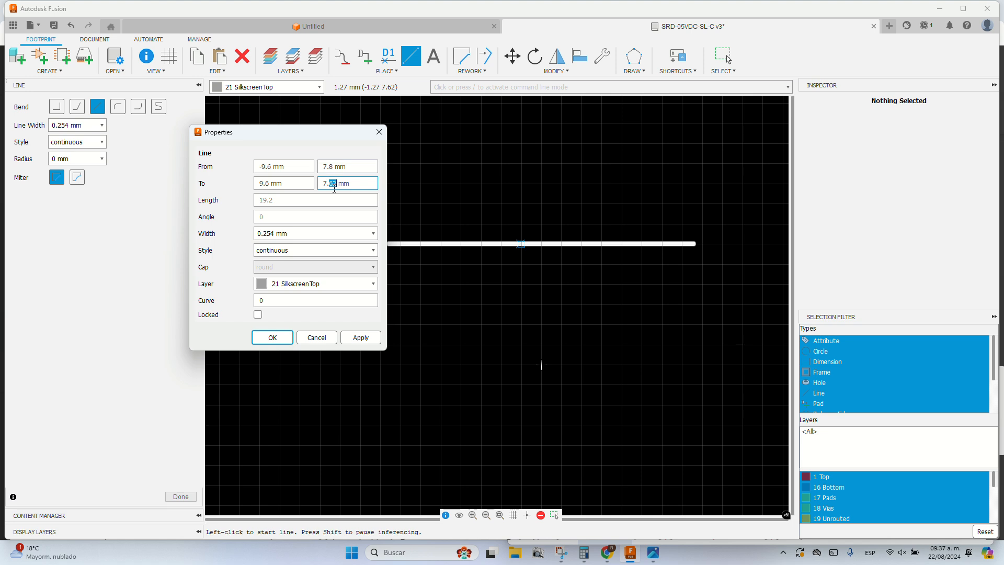
text(8)
key(Return)
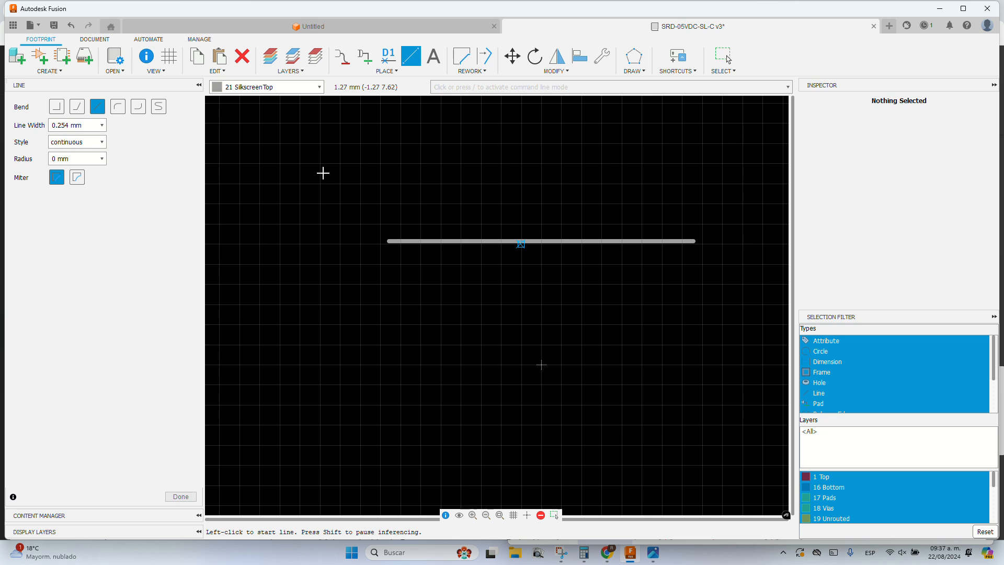
Step: Copy the horizontal silkscreen line and place the duplicate just below the origin, at about Y -1.1 mm
click(196, 56)
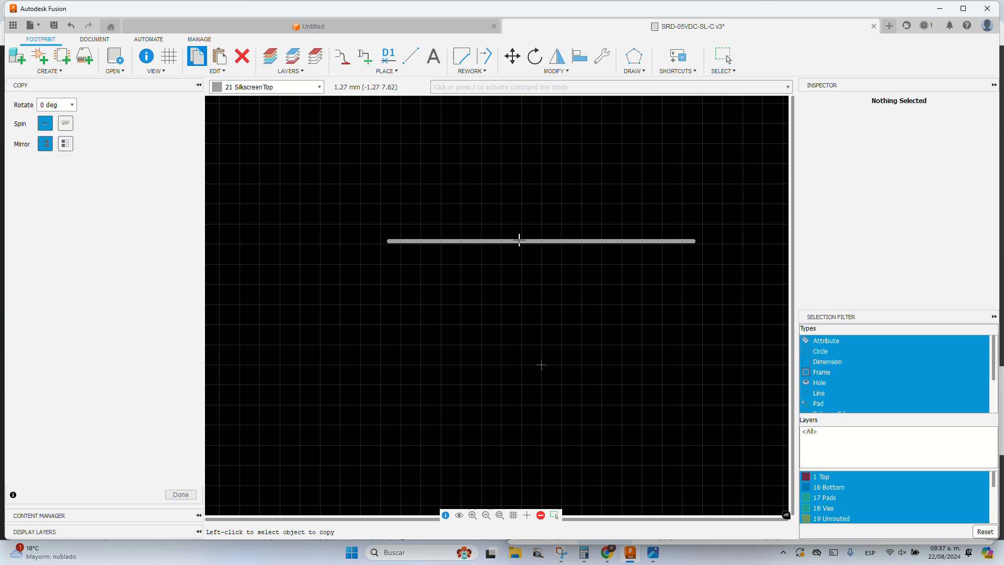
click(517, 241)
click(515, 382)
Step: Set the copied line's start and end Y coordinates to -7.8 mm
right_click(525, 382)
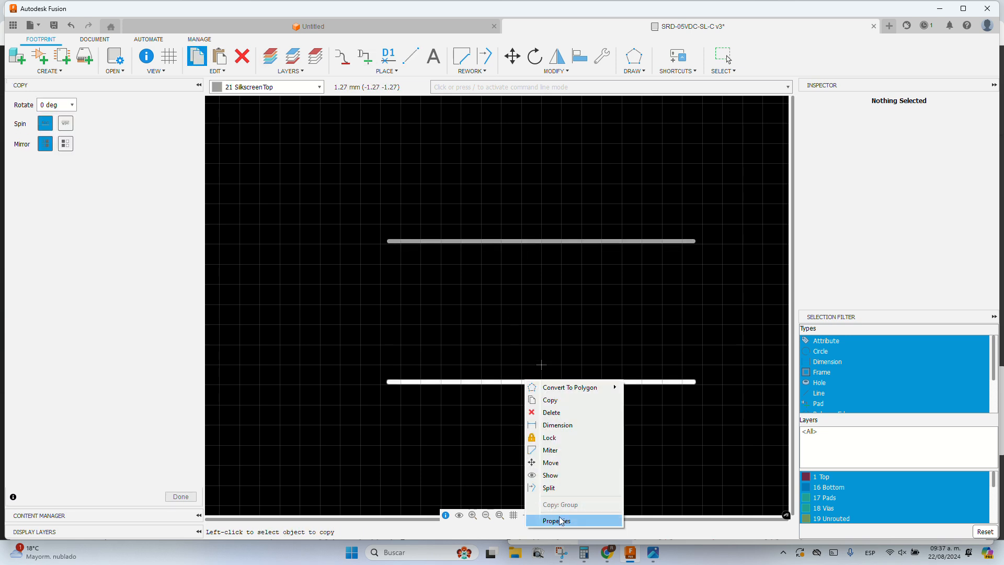
click(558, 521)
triple_click(327, 304)
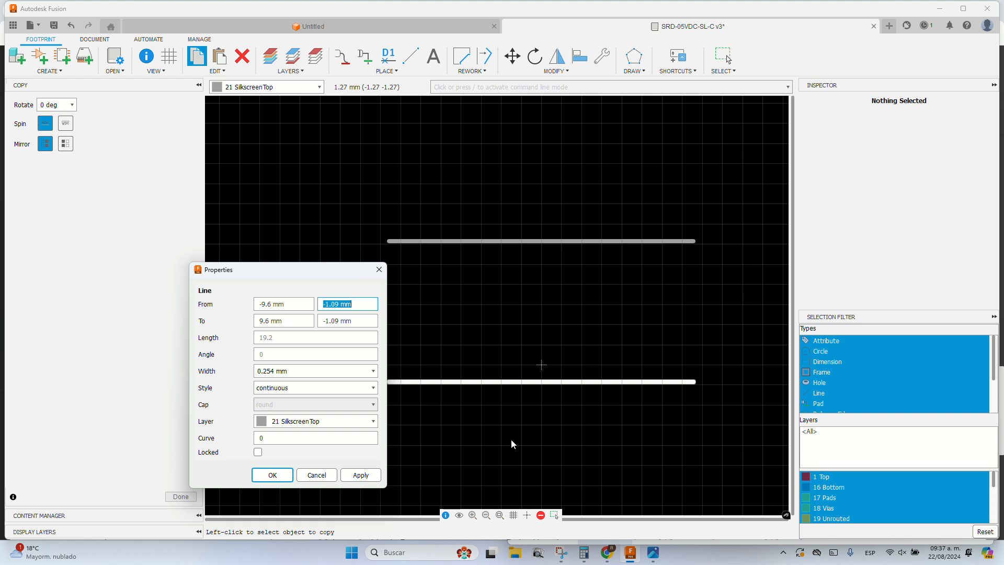
text(-7.8)
key(Tab)
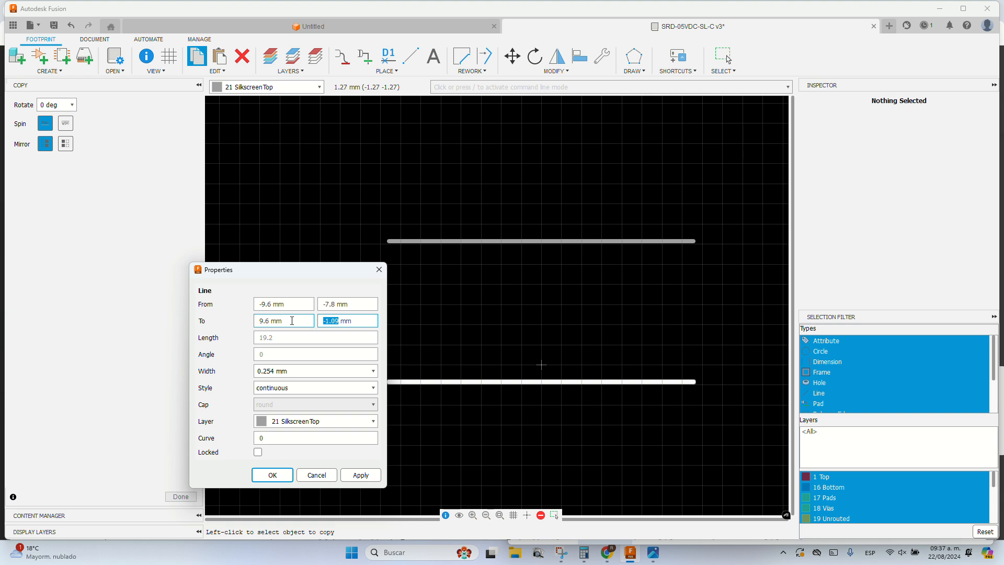
text(-7.8)
key(Return)
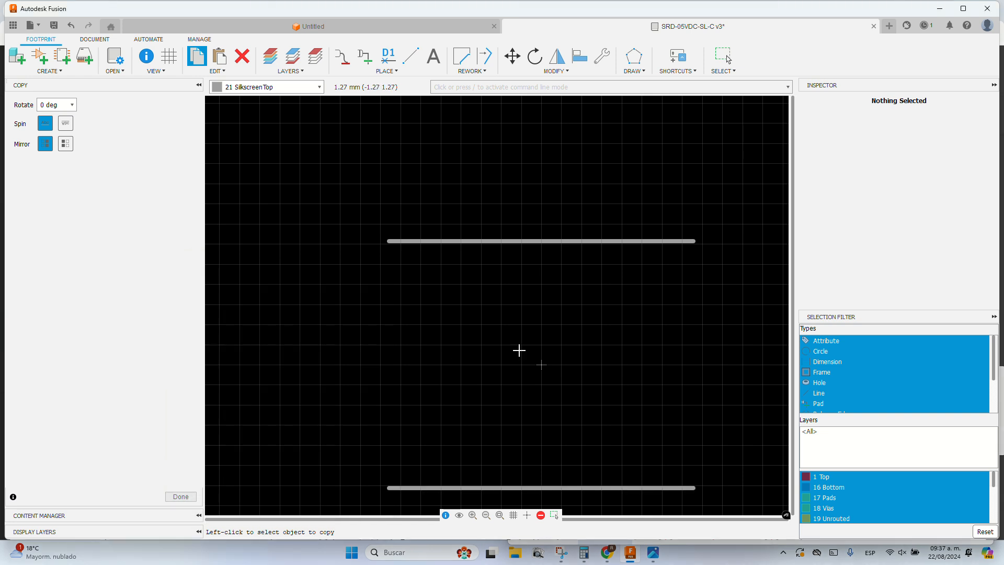
Step: Check the upper silkscreen line's coordinates in its properties
right_click(544, 243)
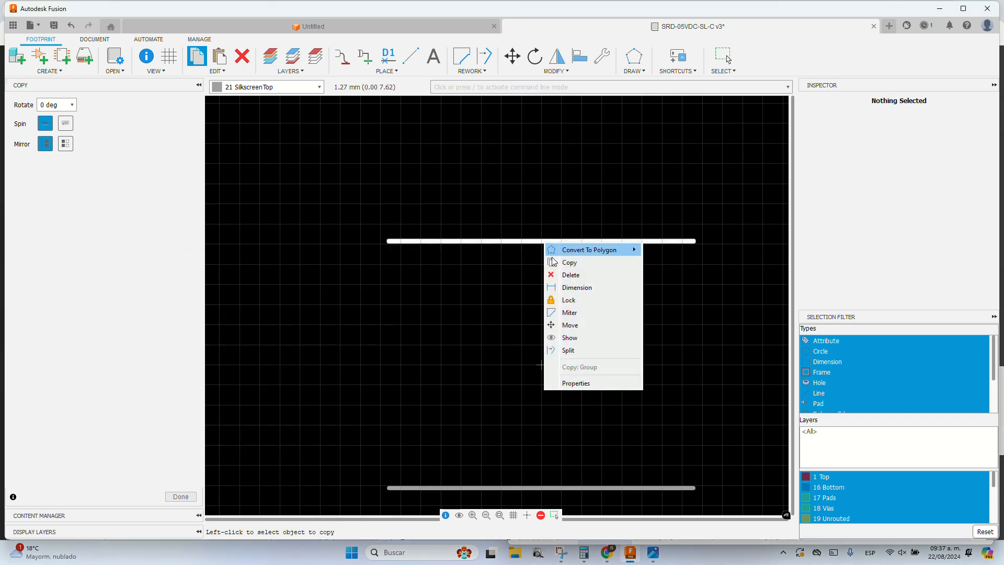
click(570, 383)
key(Escape)
Step: Draw two vertical silkscreen lines joining the left and right ends of the horizontal lines to close the rectangular relay outline
scroll(563, 377, down, 2)
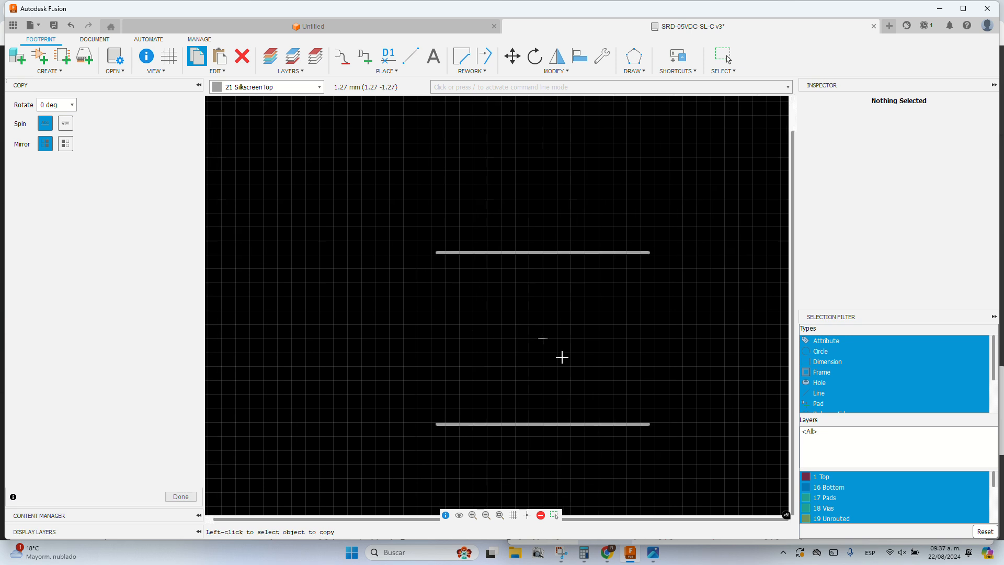
middle_drag(561, 357, 534, 231)
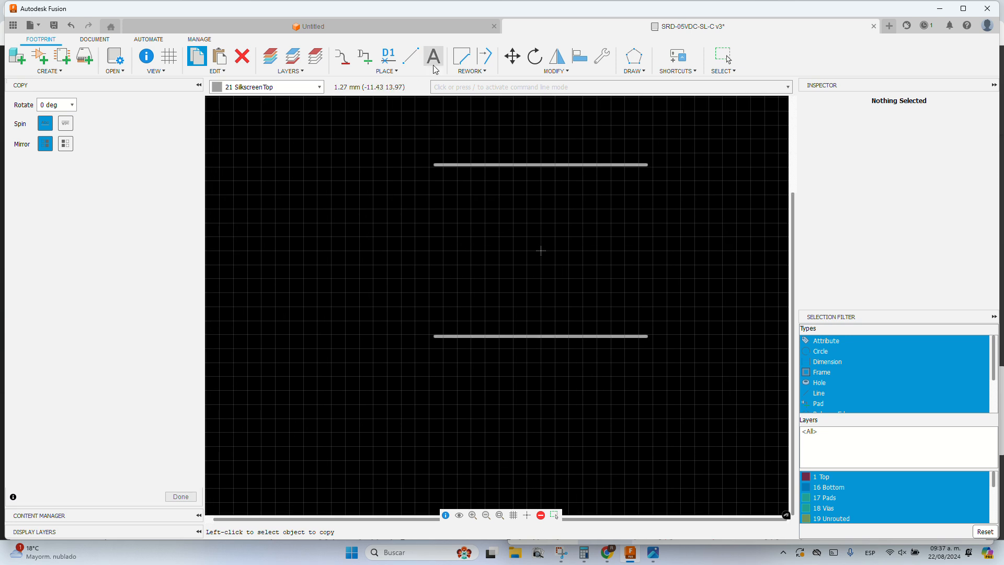
click(410, 56)
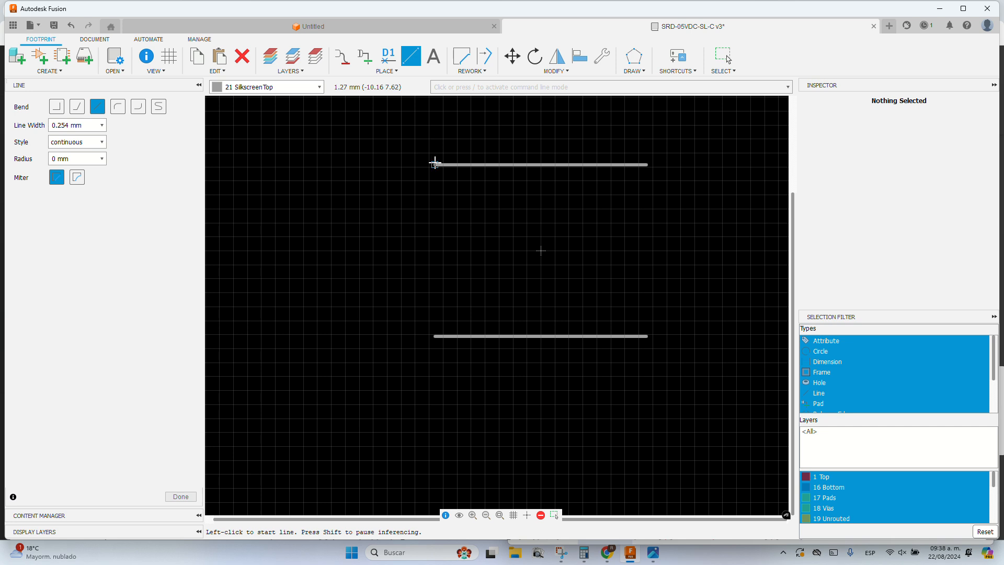
click(435, 164)
double_click(434, 337)
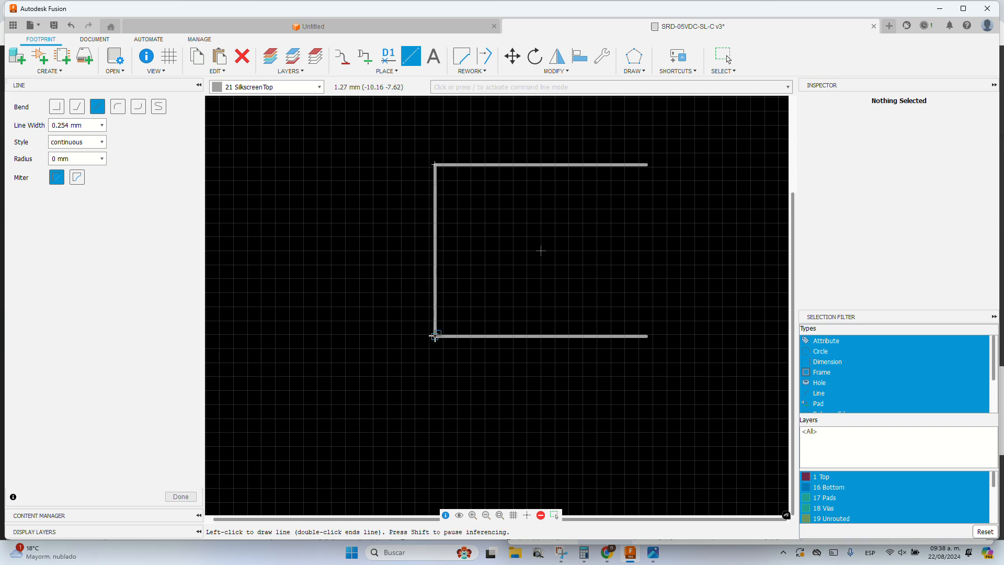
click(646, 165)
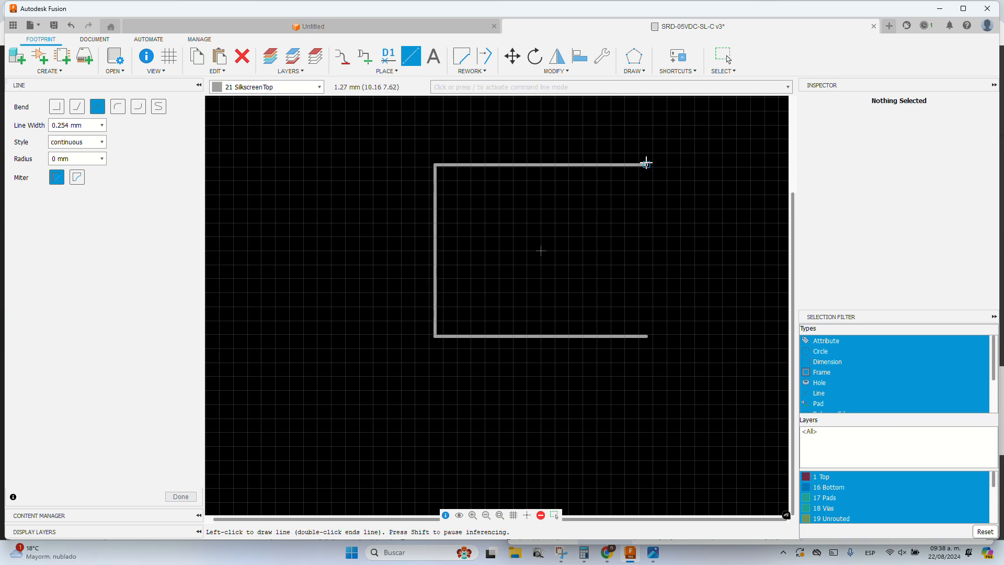
double_click(647, 337)
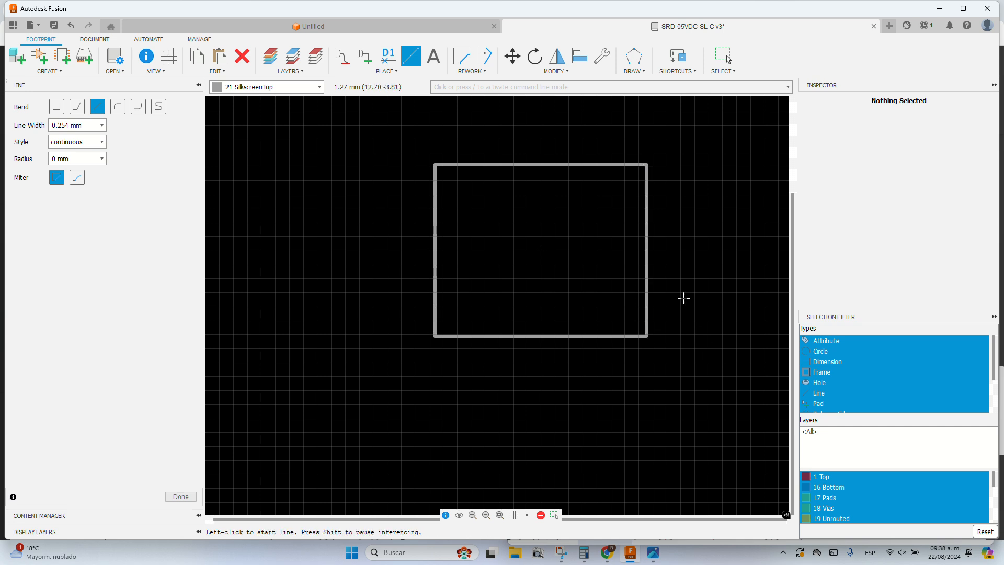
Step: Switch to Chrome to examine the bottom-view dimension drawing in the relay datasheet, and return to Fusion
scroll(684, 298, up, 1)
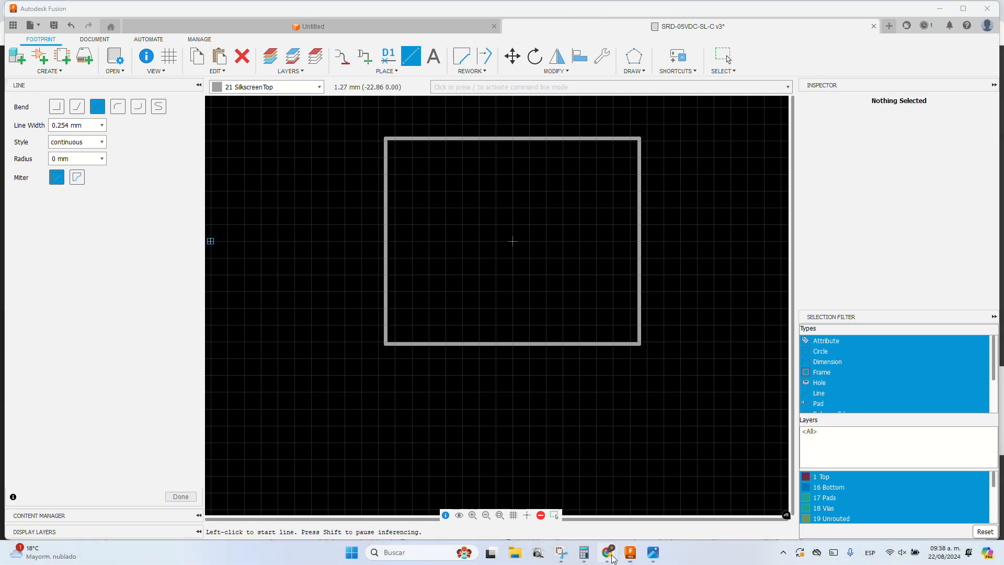
mouse_move(607, 552)
click(560, 487)
scroll(573, 402, down, 6)
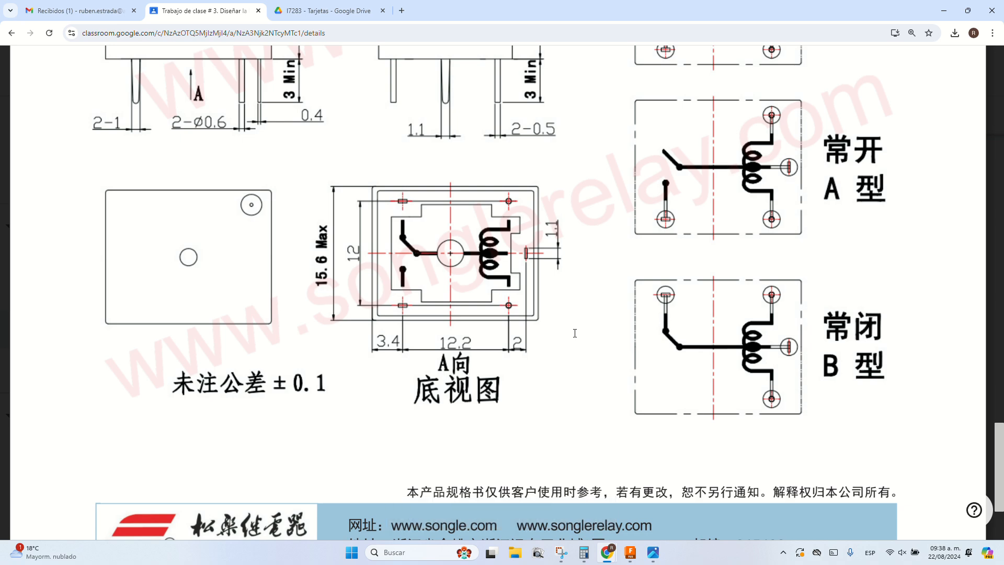
scroll(559, 323, down, 3)
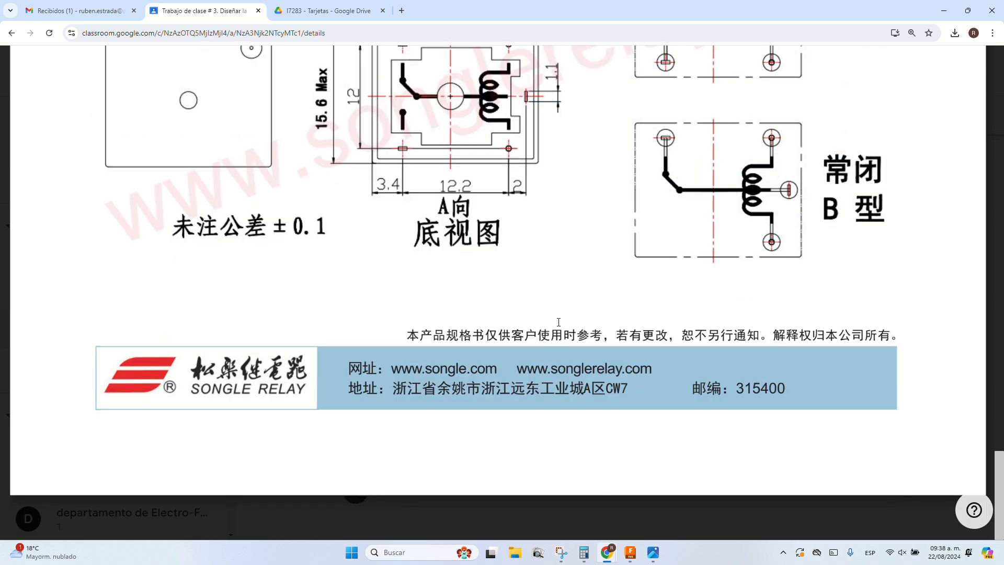
scroll(559, 322, up, 8)
scroll(387, 299, down, 3)
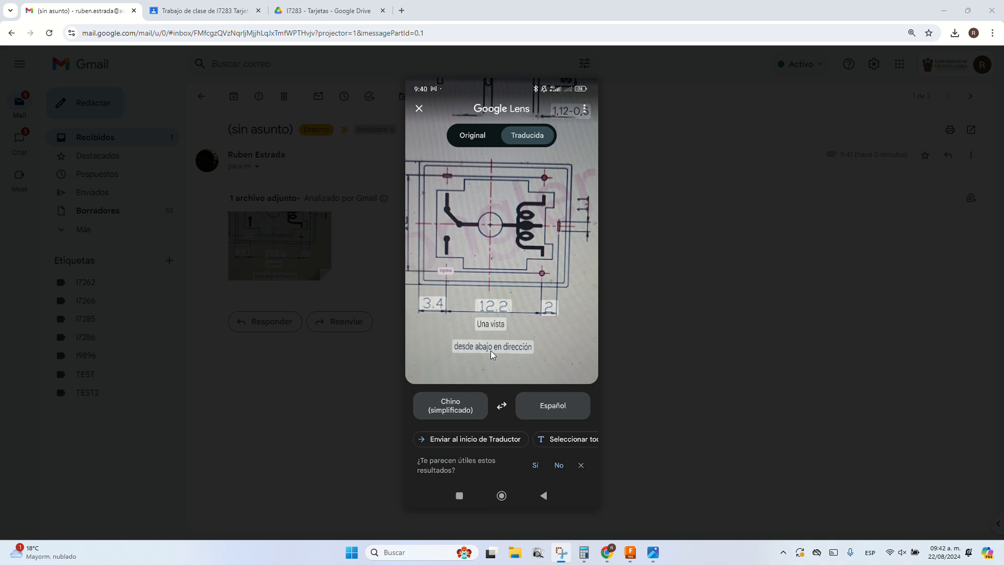
click(630, 552)
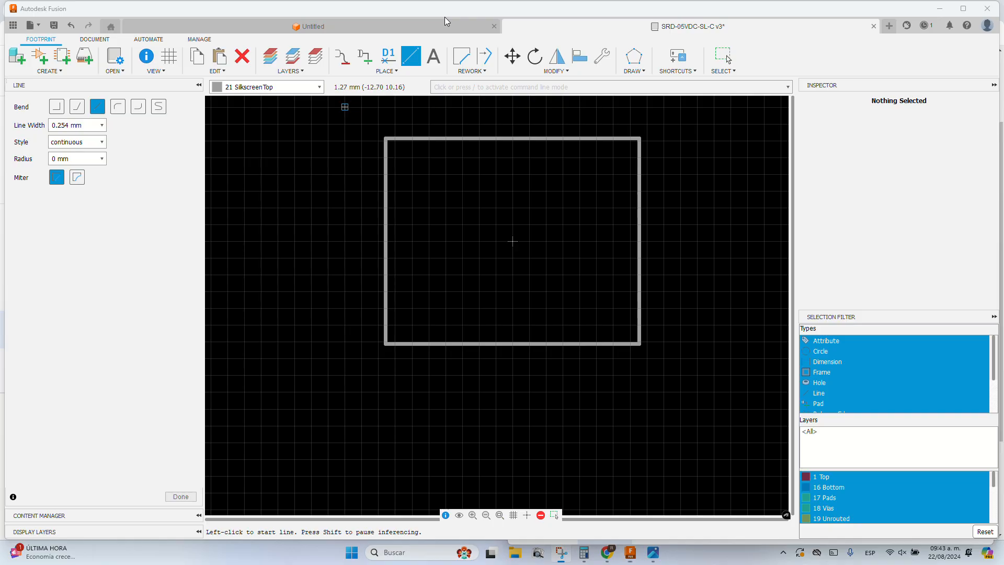
Step: Open srd-05vdc-sl-c.pdf from the Classroom assignment in Chrome, examine the dimension drawings on page 2, and return to Fusion
mouse_move(611, 555)
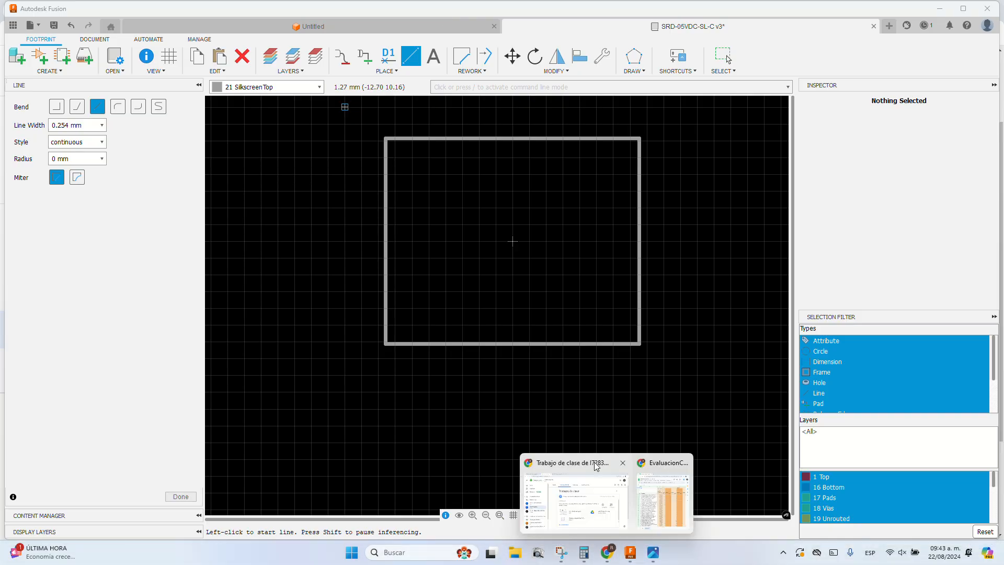
click(605, 500)
click(476, 369)
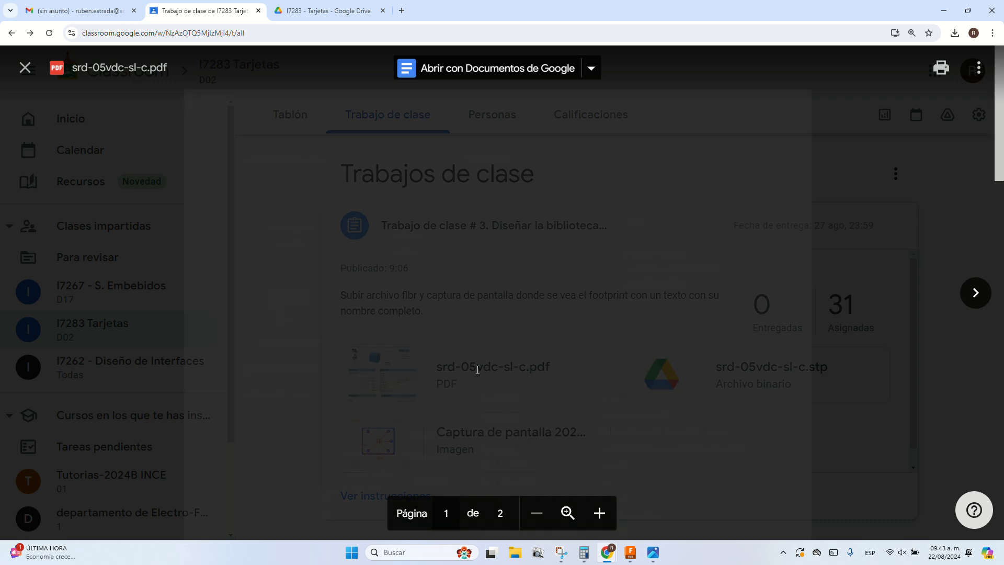
scroll(477, 341, down, 4)
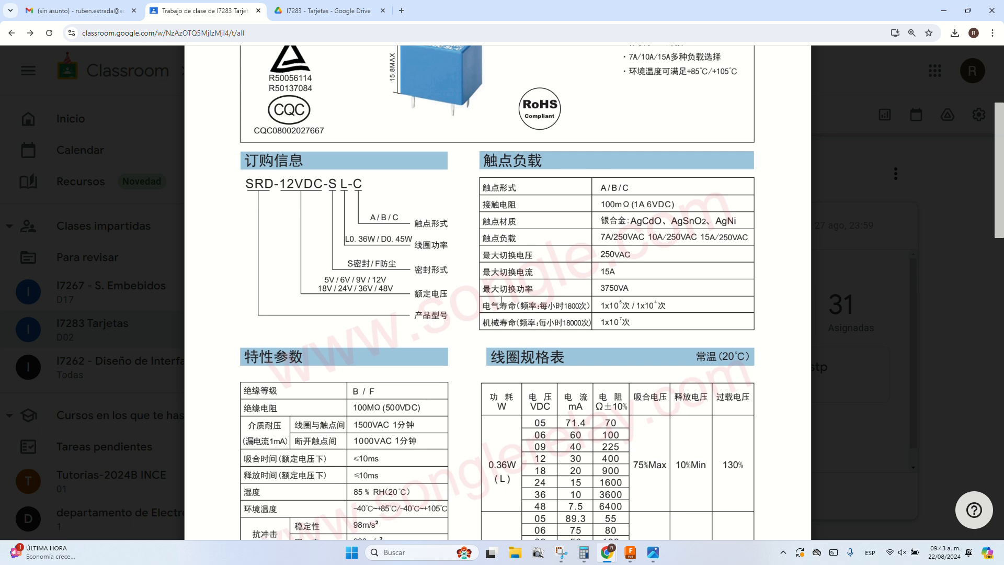
scroll(501, 301, down, 10)
scroll(585, 334, down, 10)
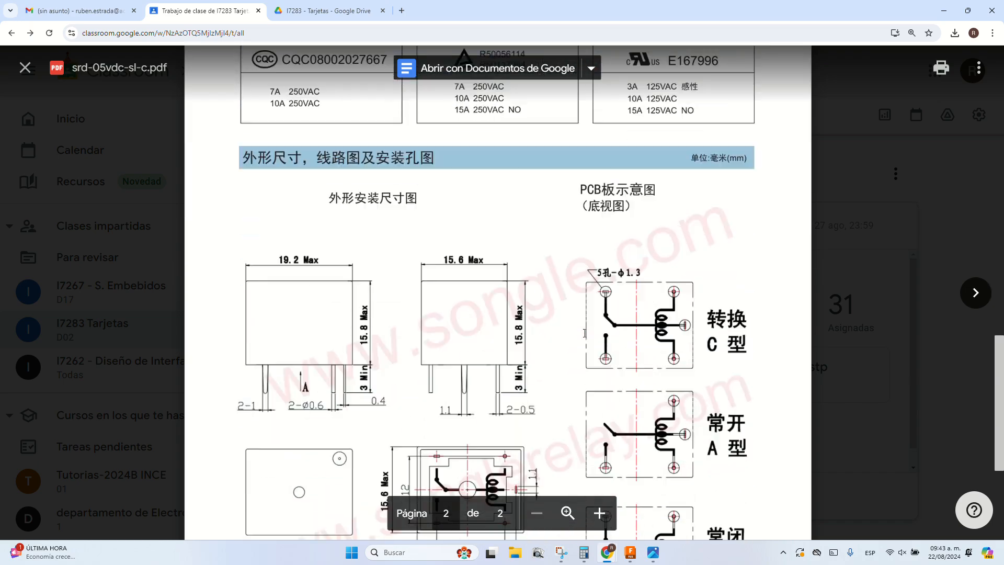
click(630, 553)
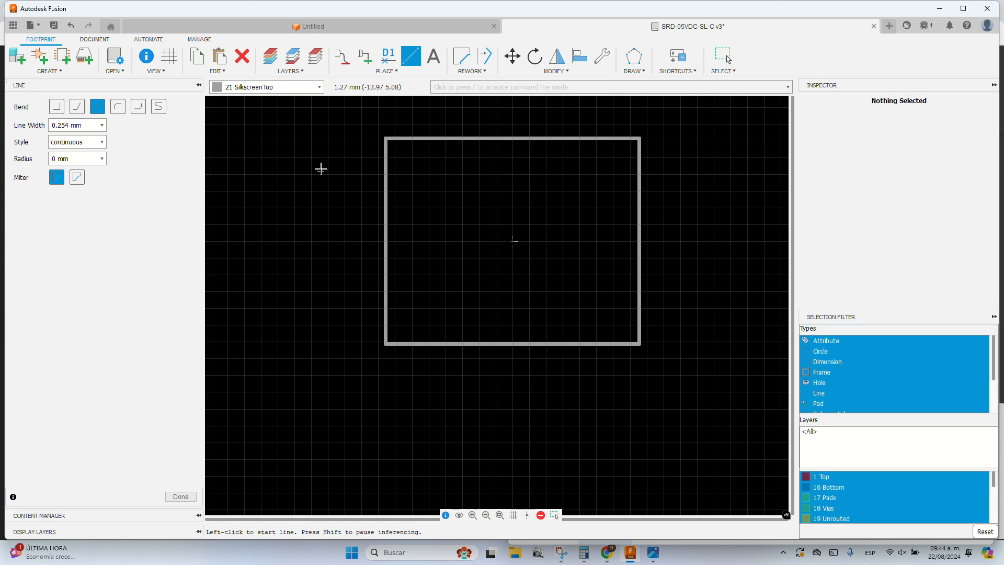
Step: Flip the board to its opposite side, back to the original side, and once more to the opposite side
click(294, 72)
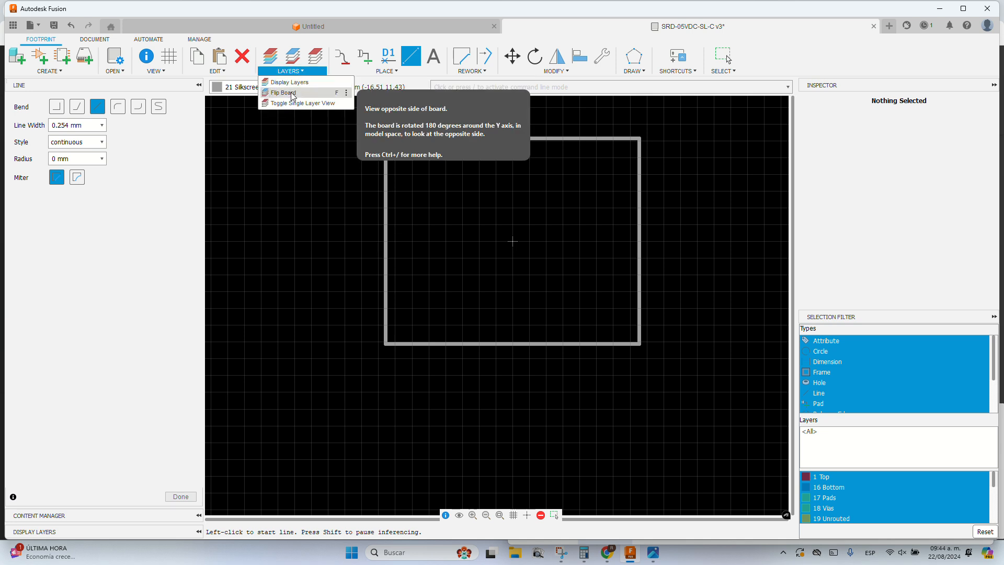
click(291, 93)
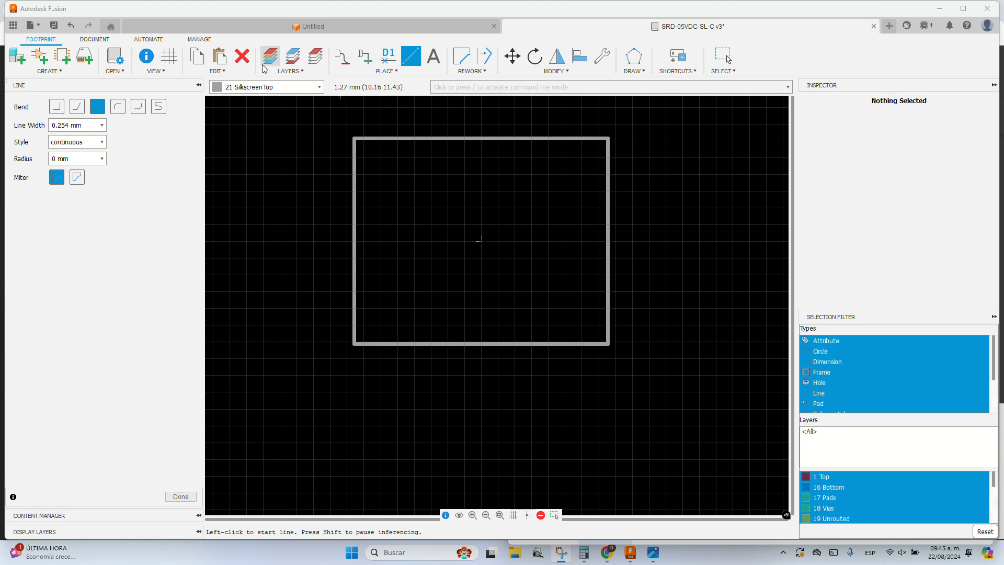
click(285, 72)
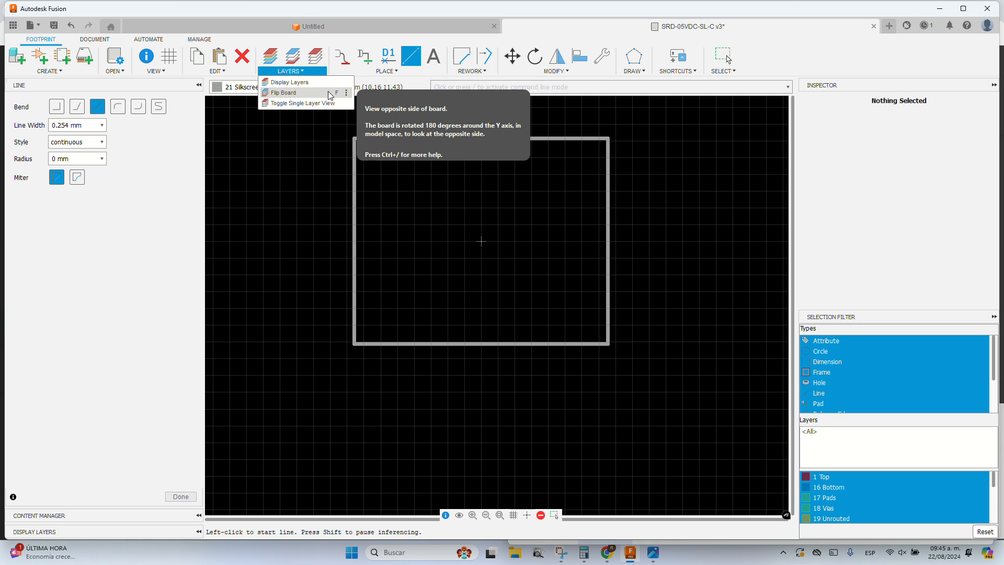
click(330, 93)
click(290, 71)
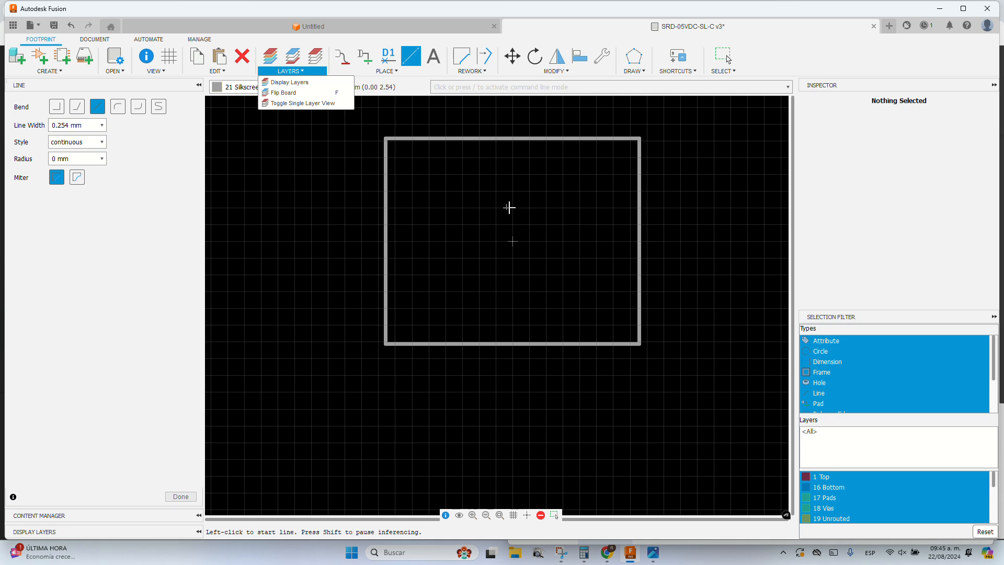
click(296, 93)
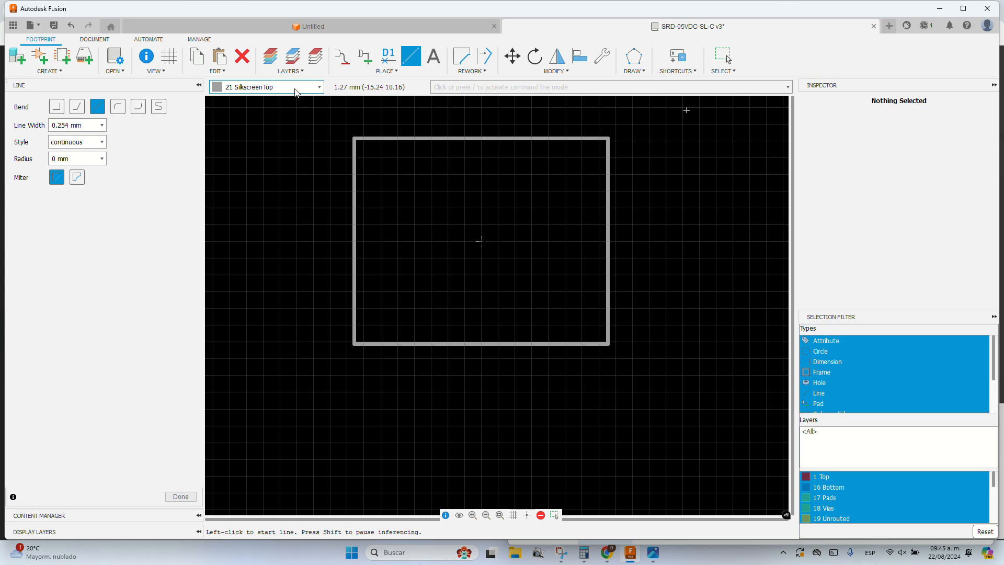
Step: Inspect the line properties of both vertical edges of the relay outline in the flipped view
right_click(607, 196)
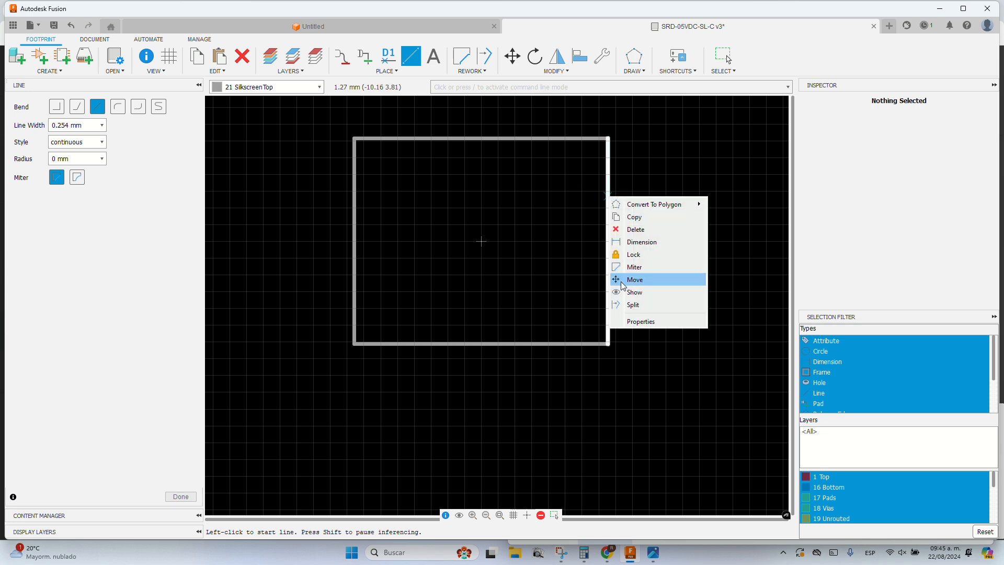
click(647, 324)
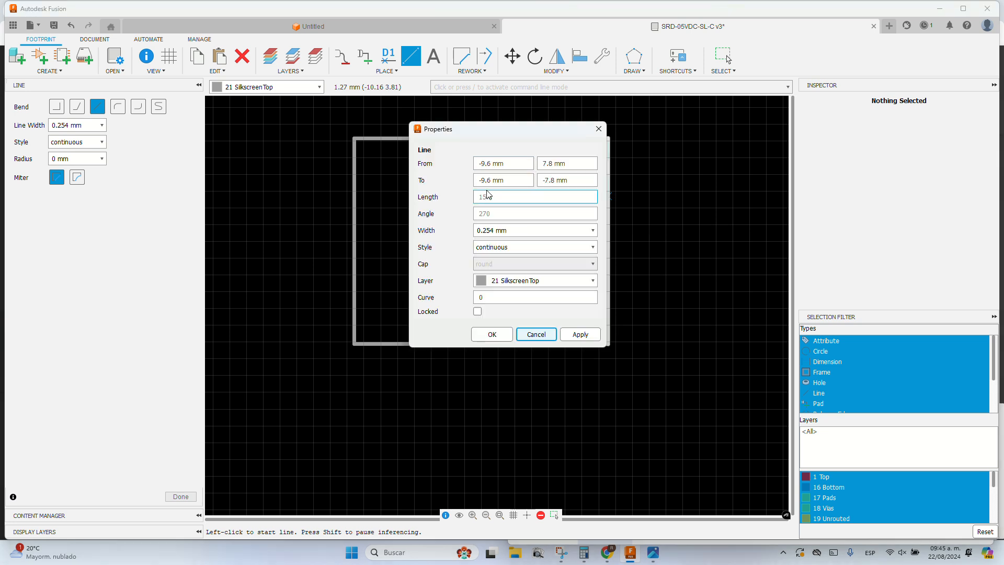
key(Escape)
right_click(353, 209)
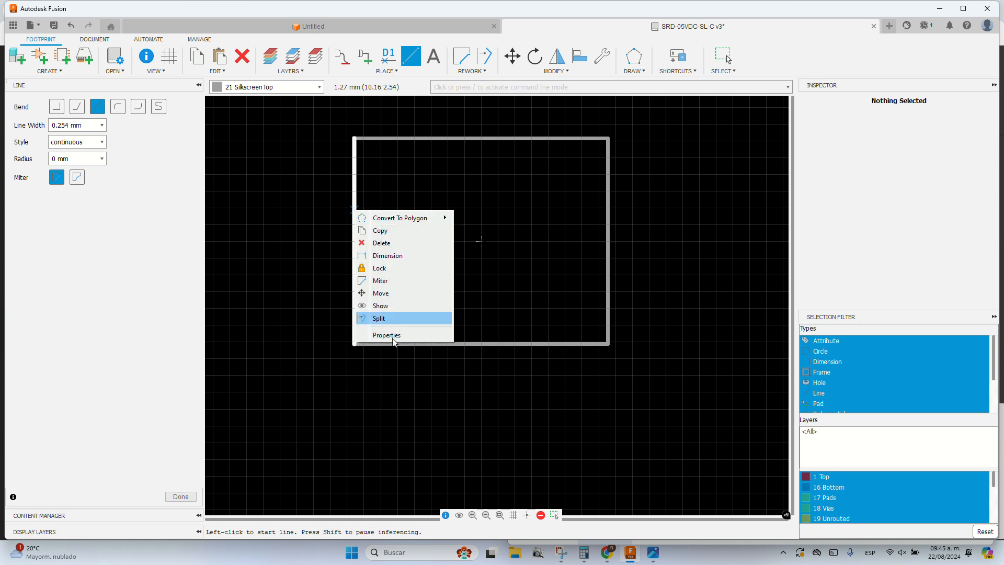
click(389, 335)
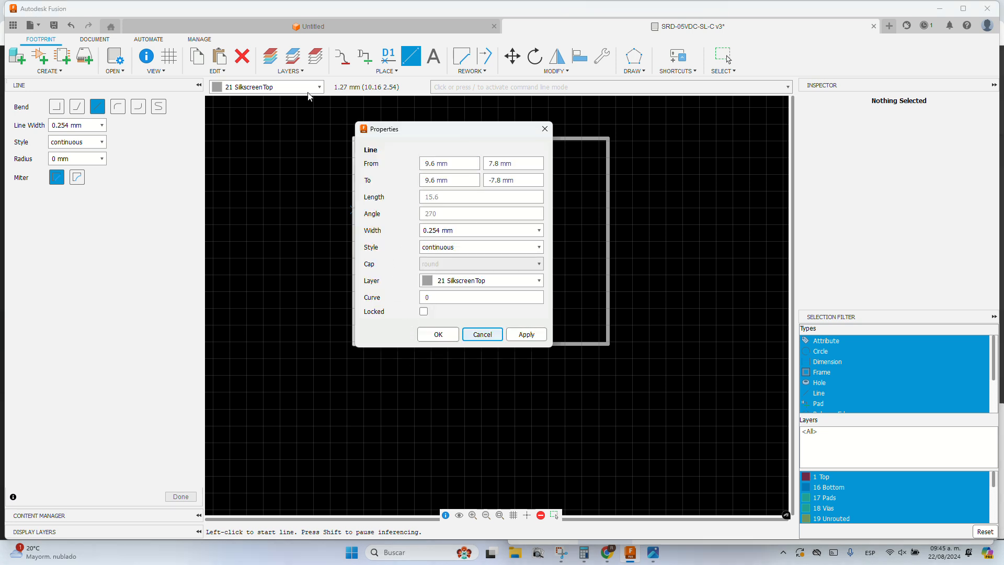
key(Escape)
Step: Leave the Line command and recheck the properties of the outline's right edge in the flipped view
click(297, 69)
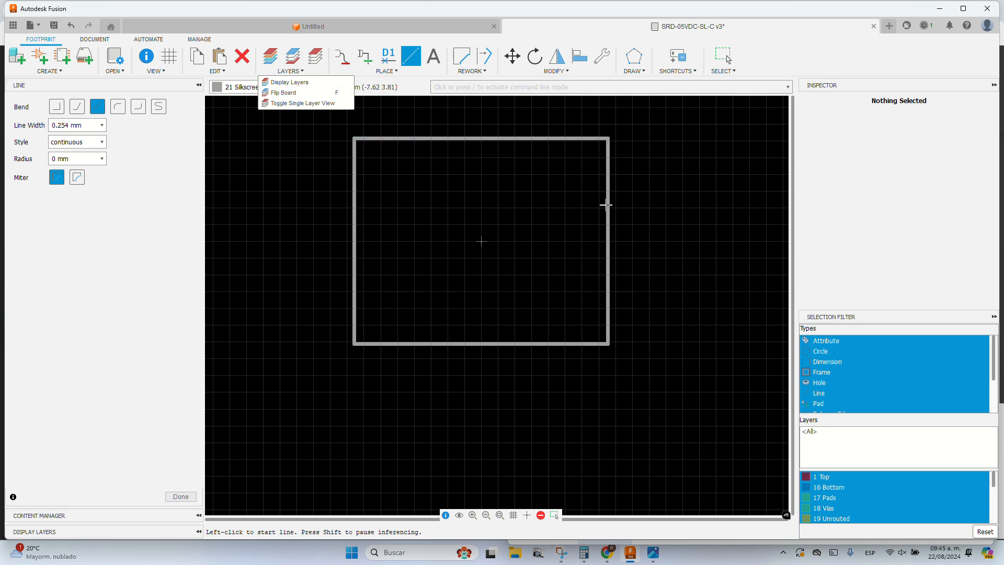
key(Escape)
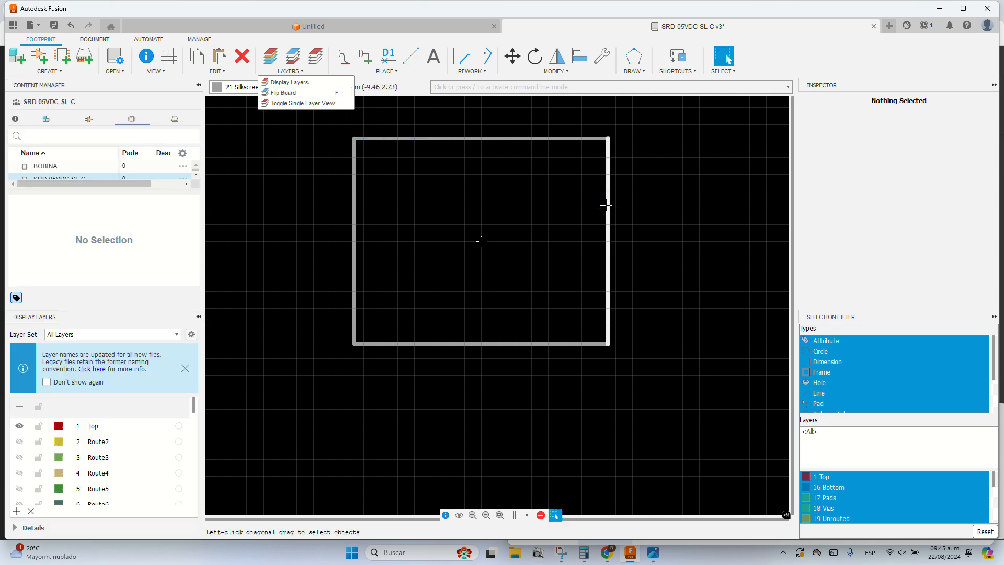
right_click(611, 220)
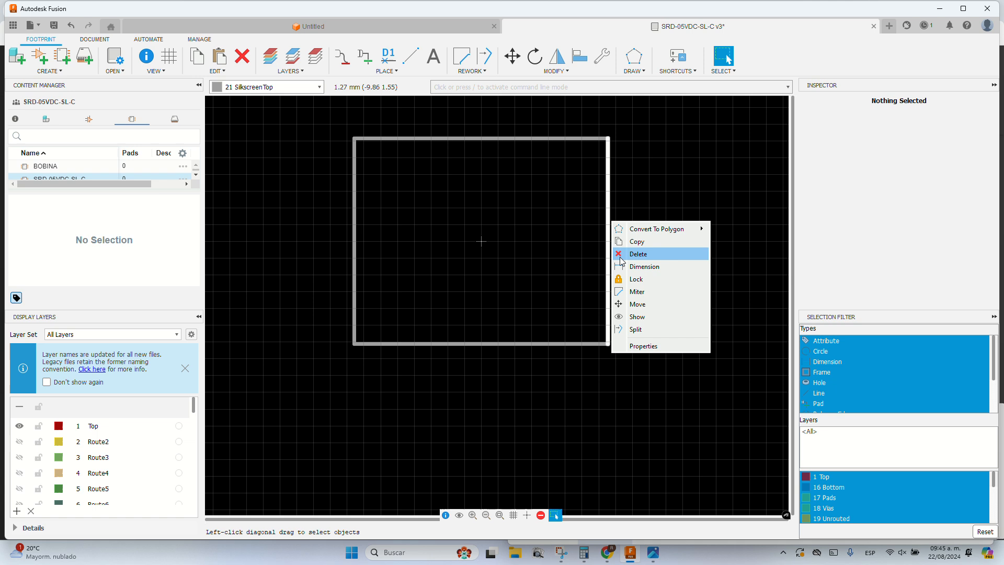
click(644, 346)
click(538, 333)
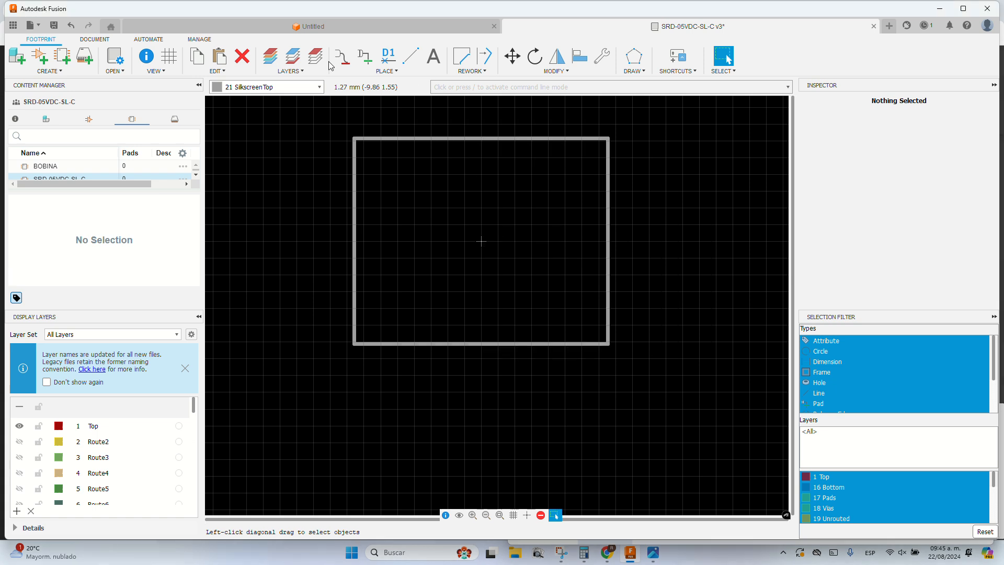
Step: Flip the board to its original side to inspect the right edge's properties, and flip it to the opposite side again
click(291, 71)
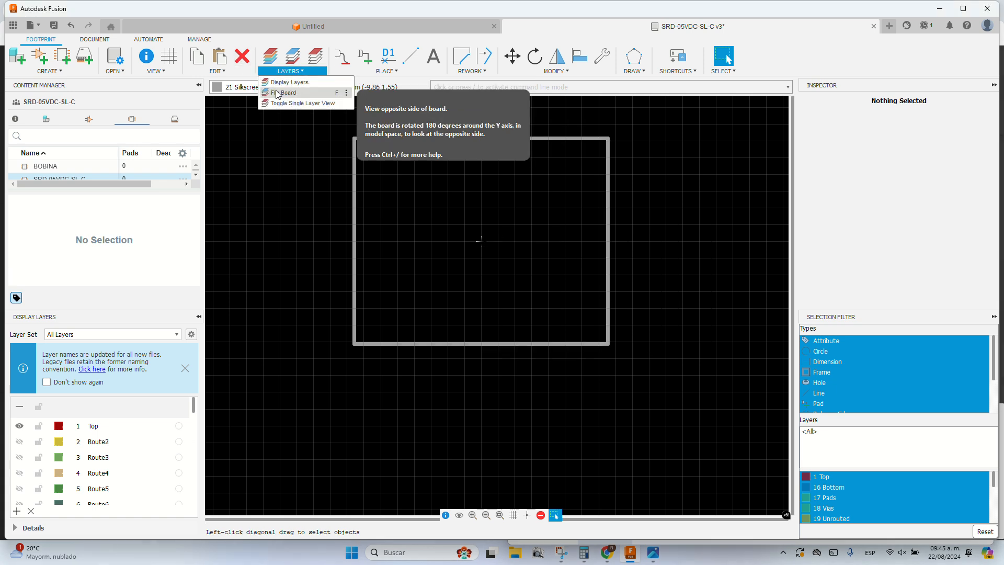
click(277, 93)
right_click(639, 205)
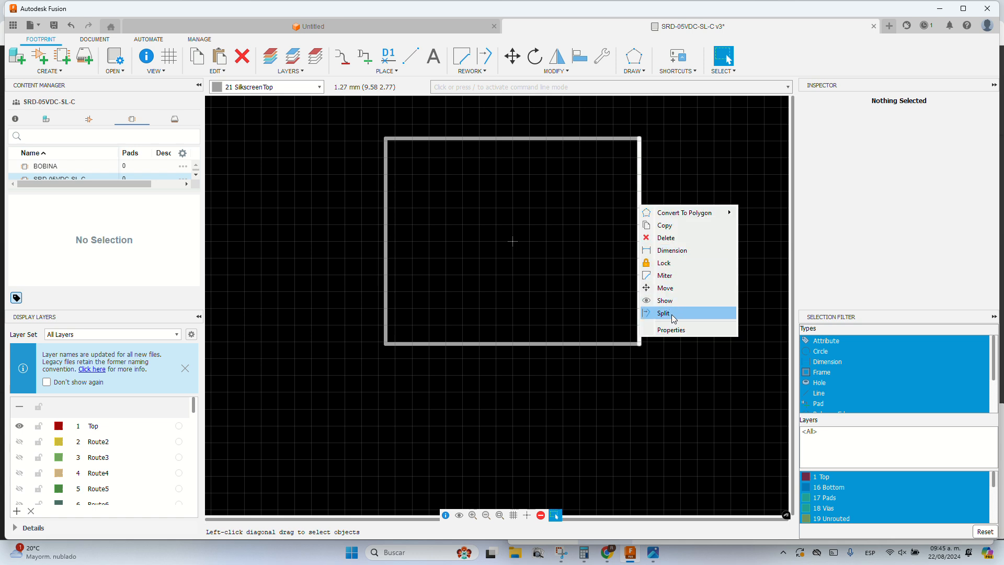
click(672, 330)
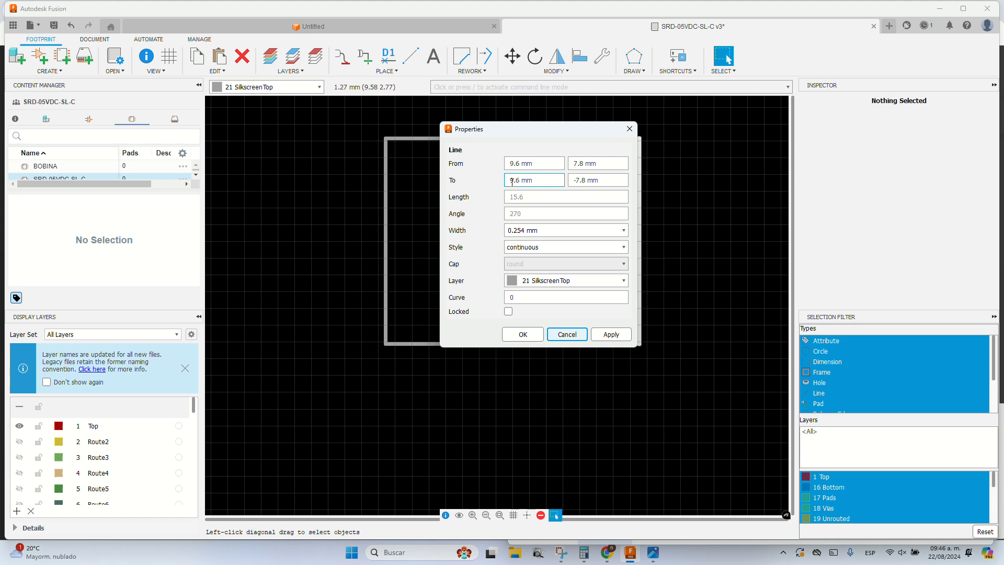
click(629, 128)
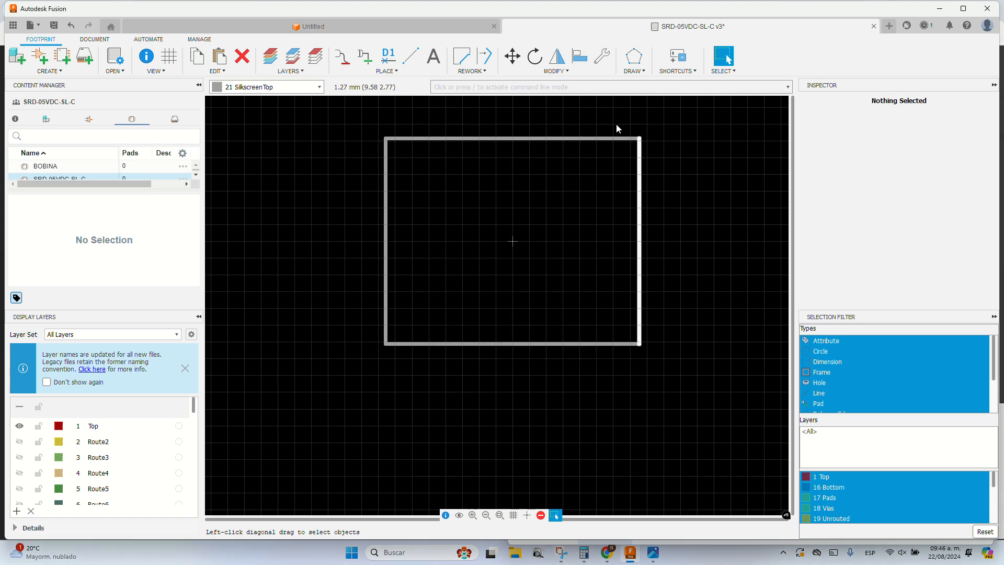
click(278, 77)
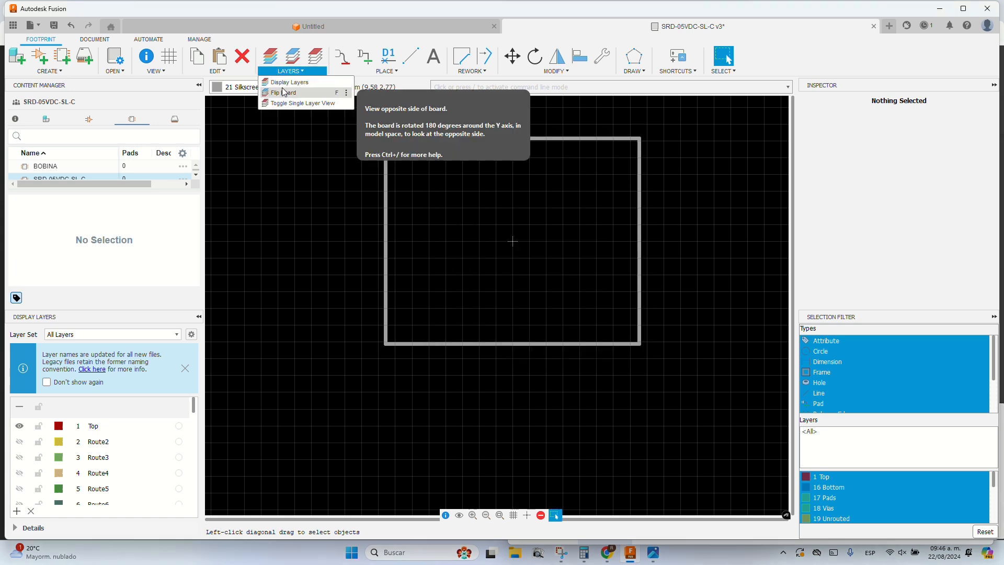
click(282, 91)
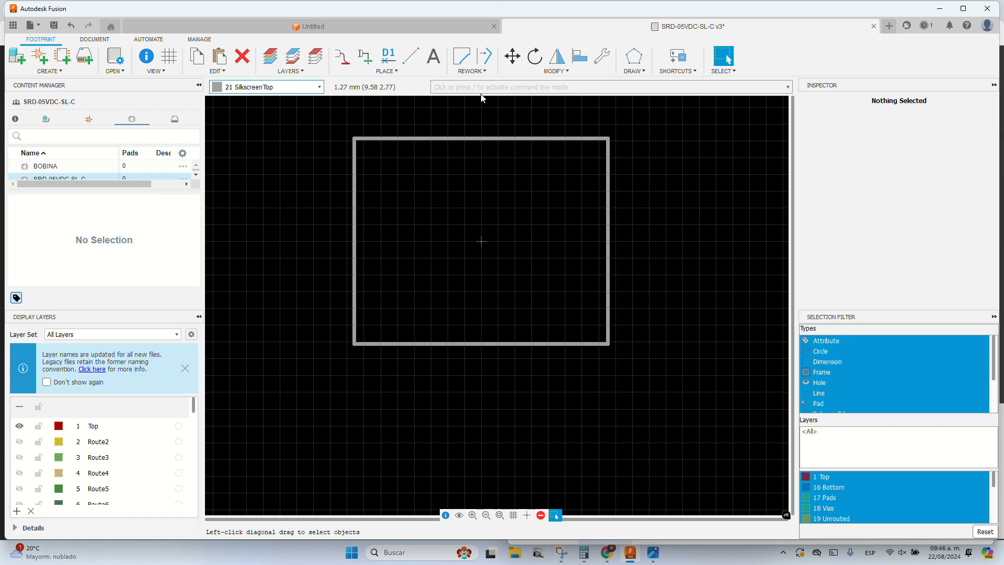
Step: Try adding the text FSDF inside the relay outline in the flipped view
click(435, 58)
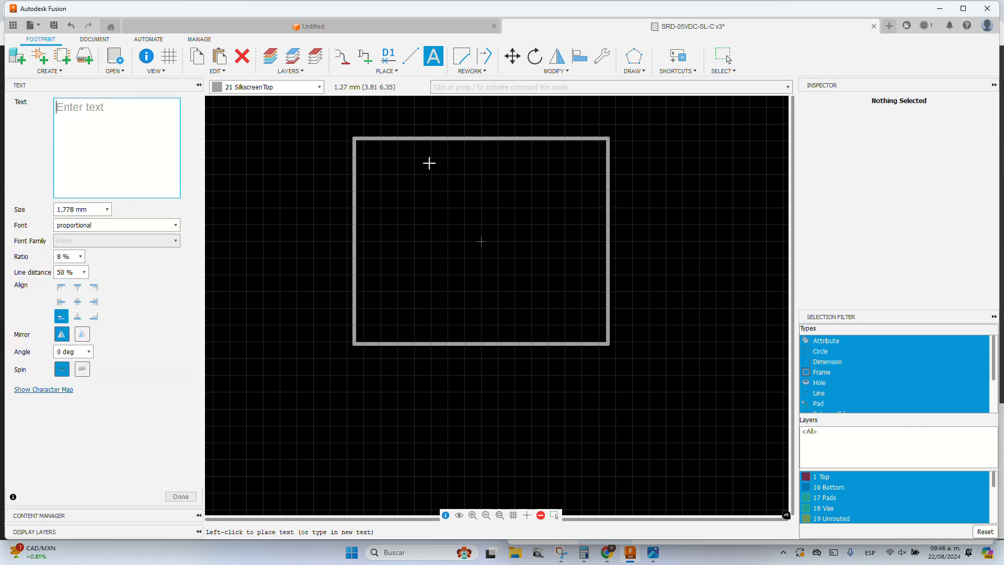
text(FSDF)
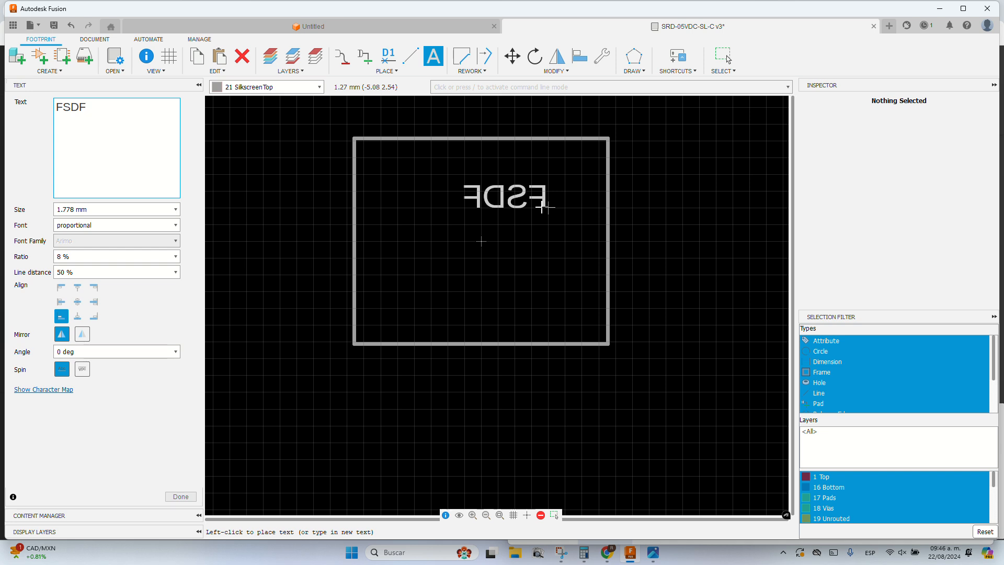
key(Escape)
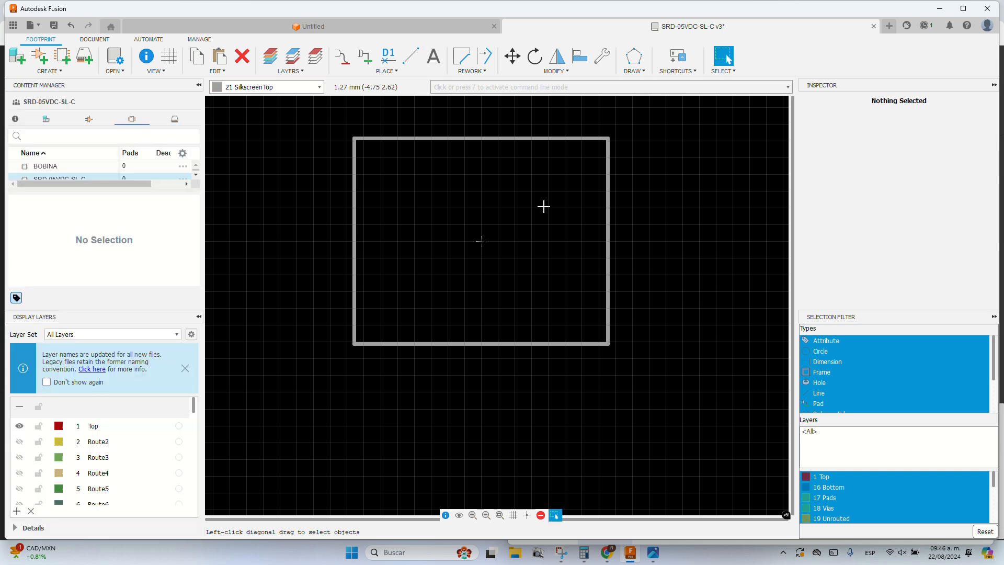
Step: Switch to Chrome to examine the relay's bottom-view pin dimensions in srd-05vdc-sl-c.pdf, and close the PDF
mouse_move(607, 553)
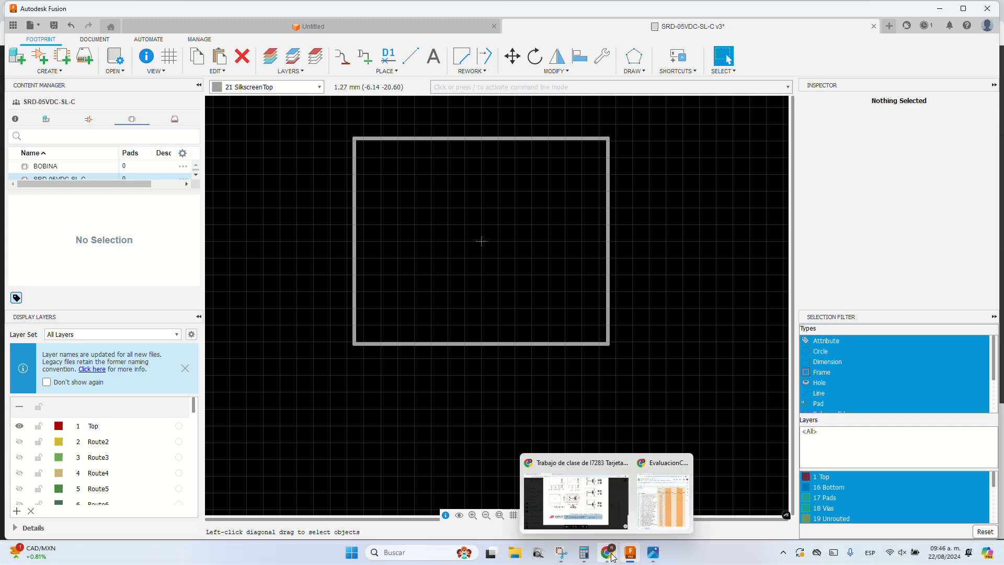
click(582, 534)
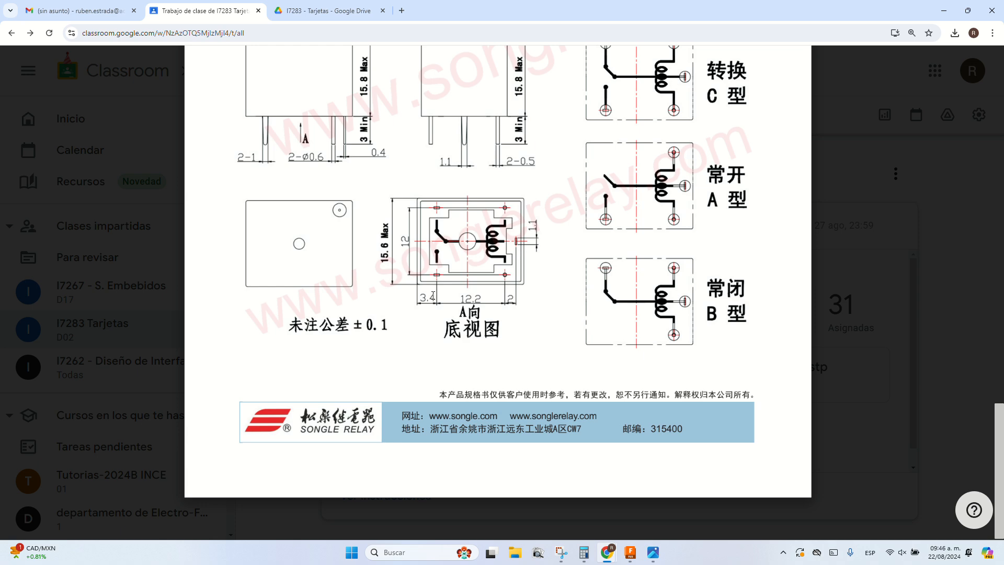
click(598, 533)
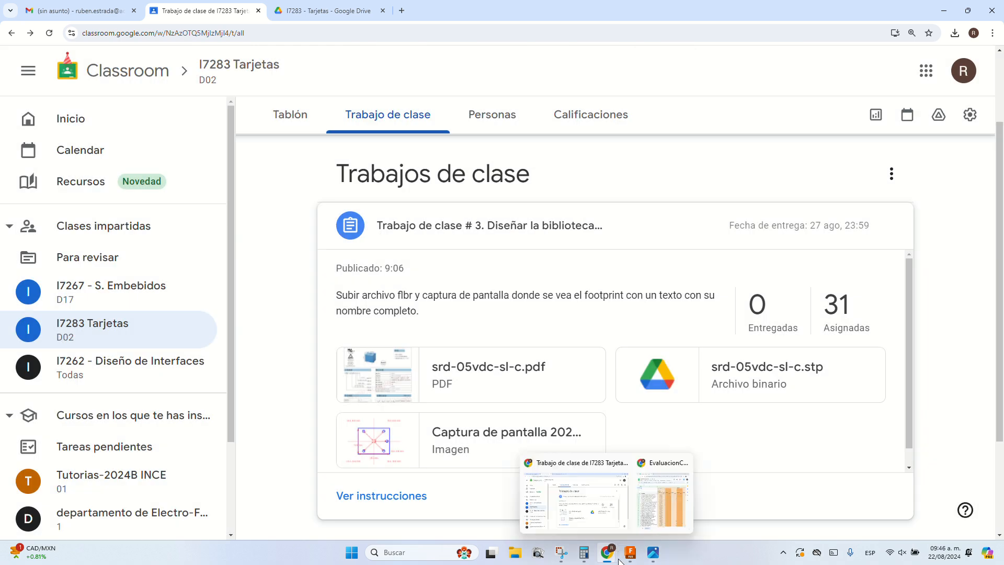
Step: Switch to Fusion and inspect the start and end coordinates of the outline's left edge in the flipped view
click(631, 553)
right_click(353, 258)
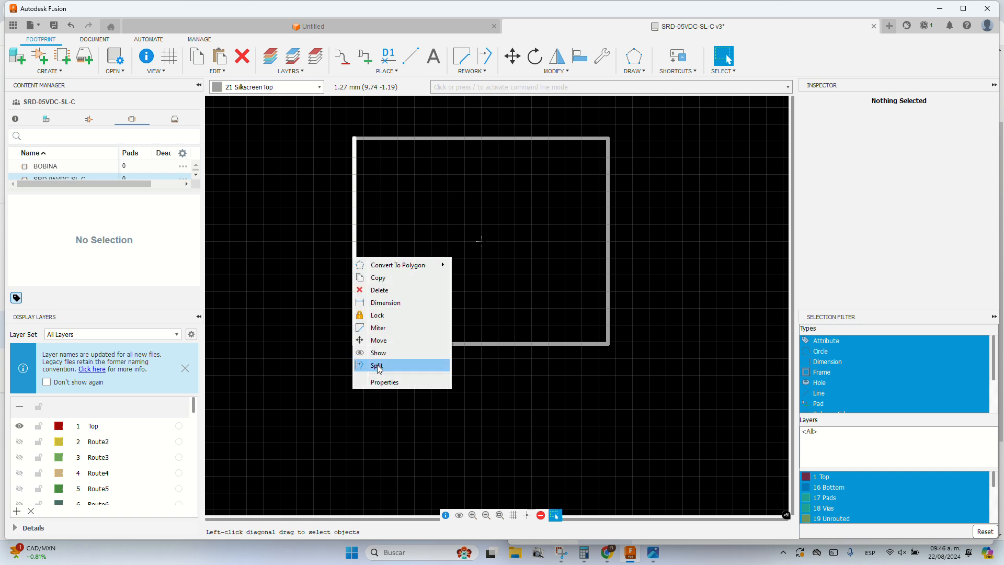
click(384, 383)
click(426, 163)
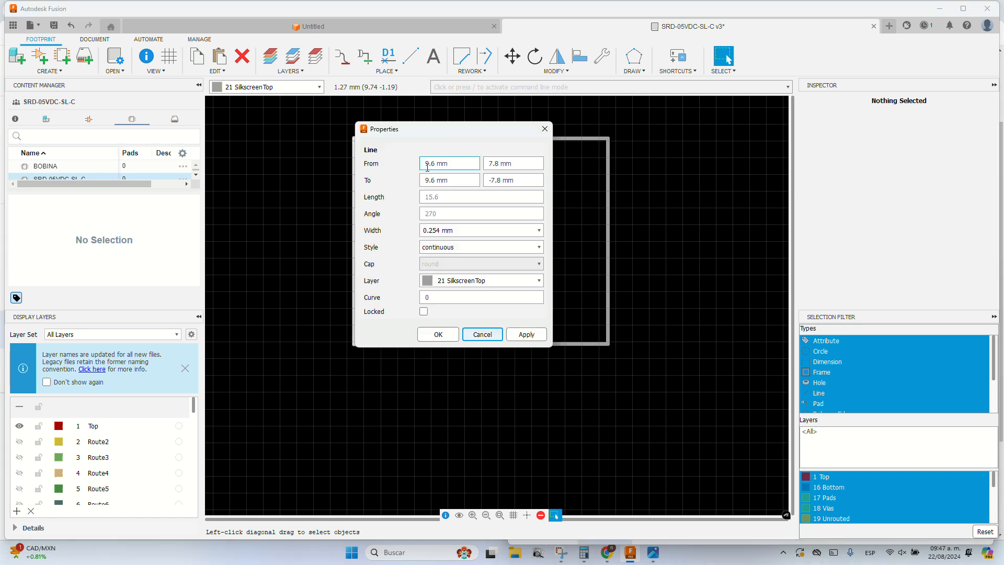
Step: Calculate 9.6 - 3.4 in Calculator for the pad's X position, and close the calculator and the line properties
click(584, 553)
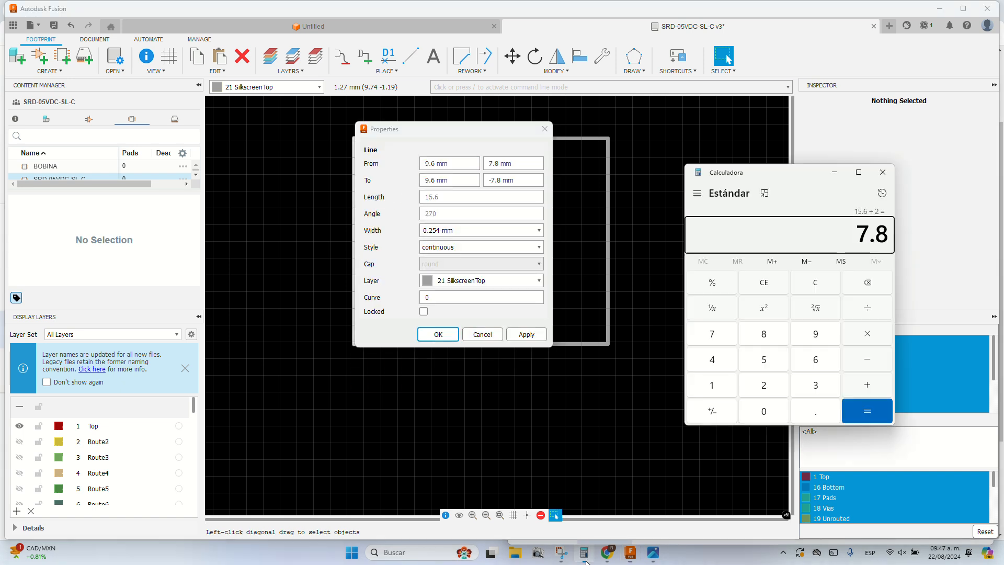
text(9.6-3.4)
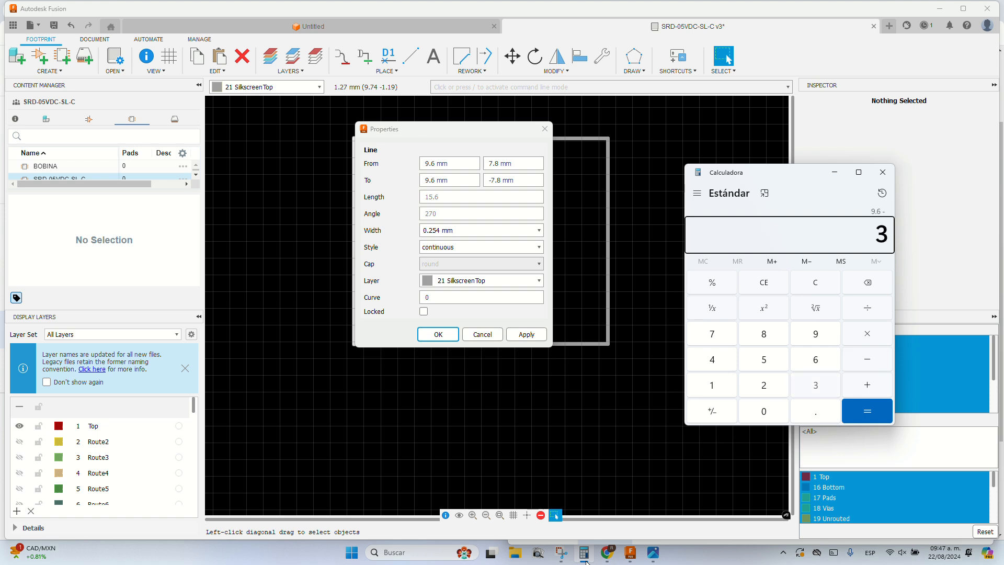
key(Return)
key(Escape)
click(883, 172)
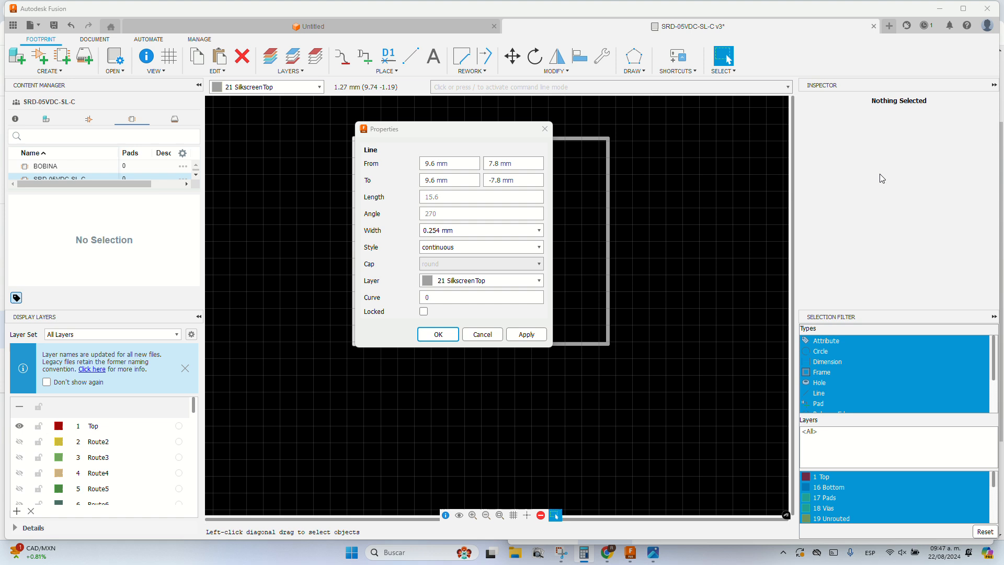
click(544, 128)
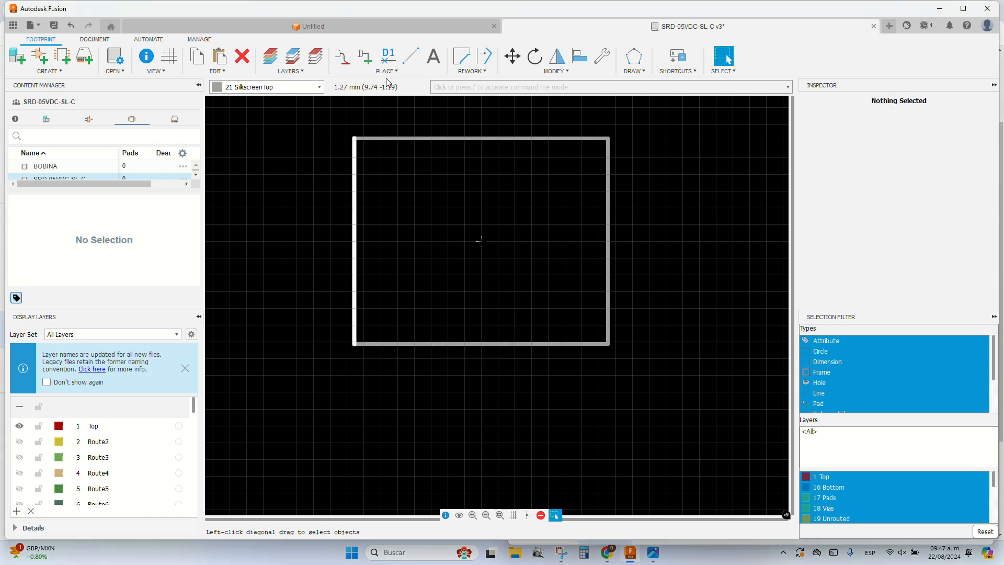
Step: Place a round through-hole pad with a 1.3 mm drill inside the outline's lower-left corner, at about (7.62, -5.08) mm
click(367, 56)
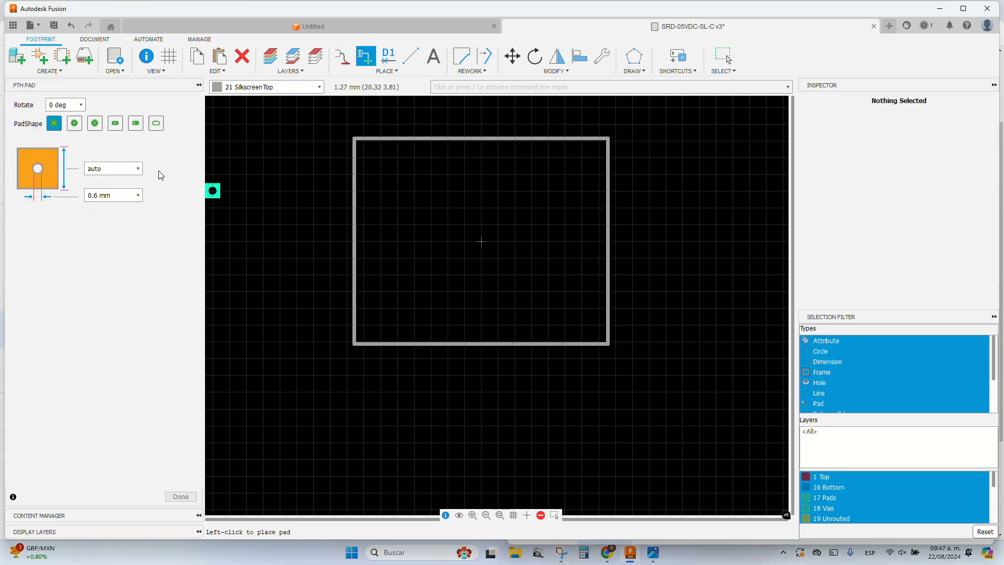
click(74, 124)
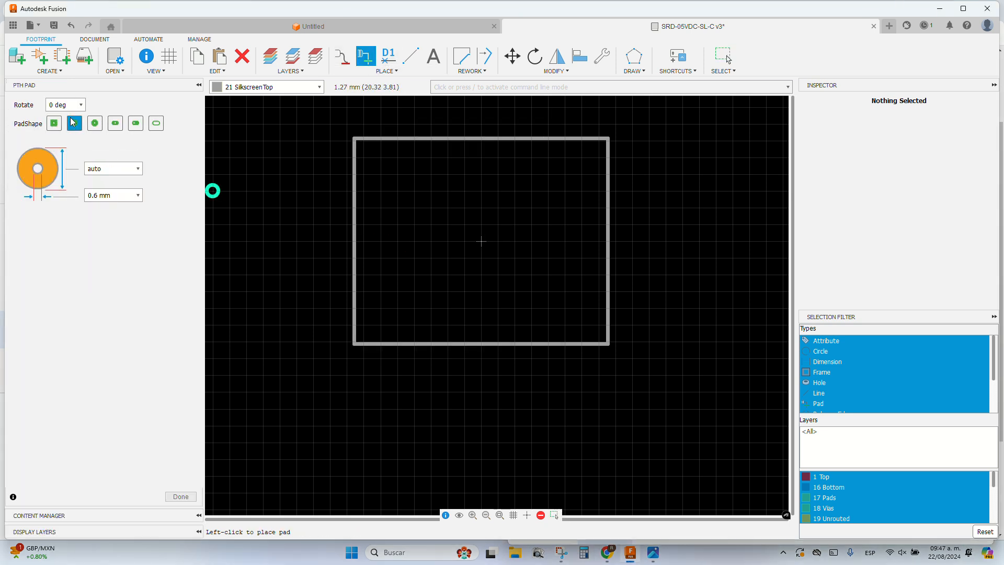
double_click(94, 195)
text(1.3)
key(Return)
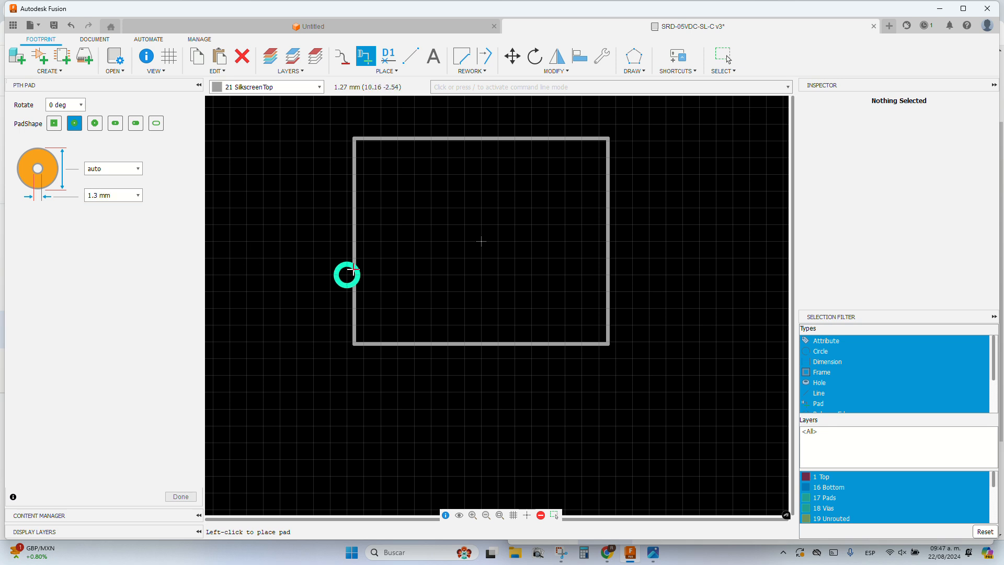
click(380, 309)
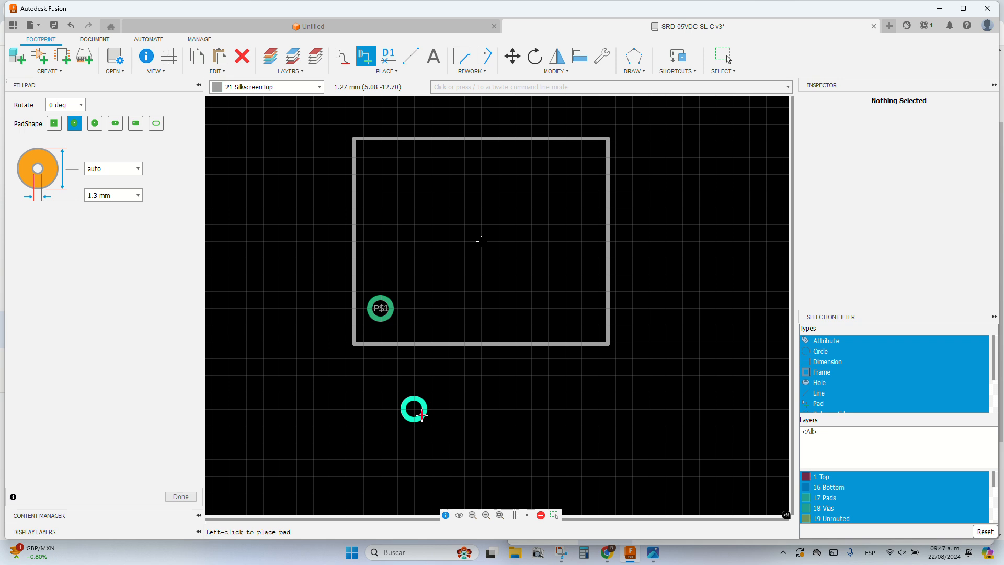
key(Escape)
Step: Set the X position of pad P$1 to 6.2 mm in its properties
right_click(382, 308)
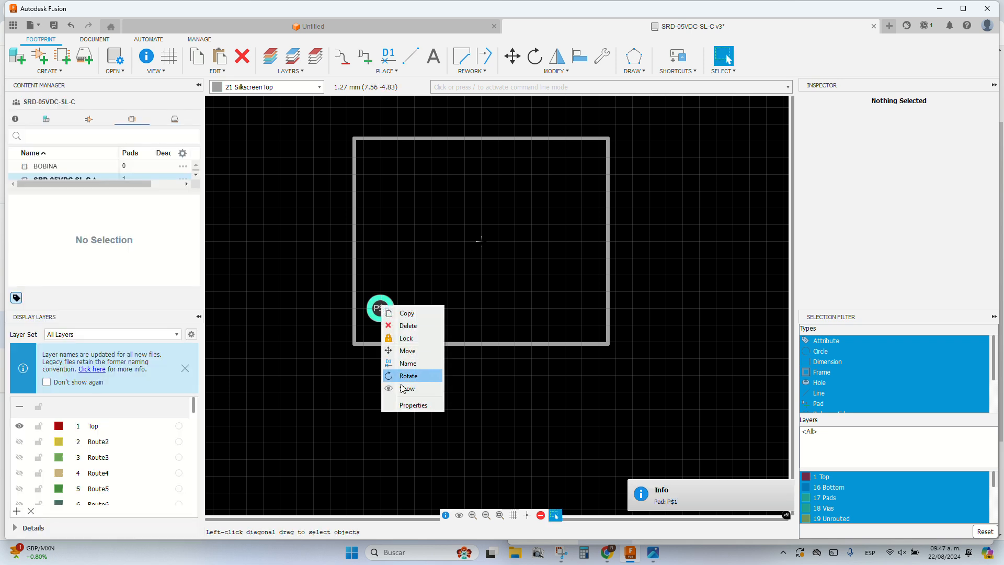
click(408, 406)
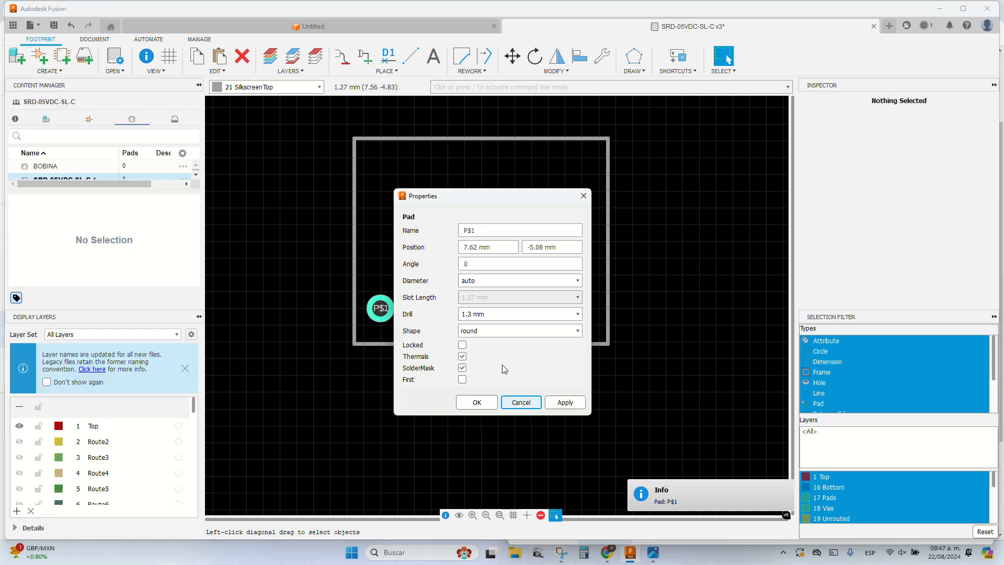
double_click(470, 247)
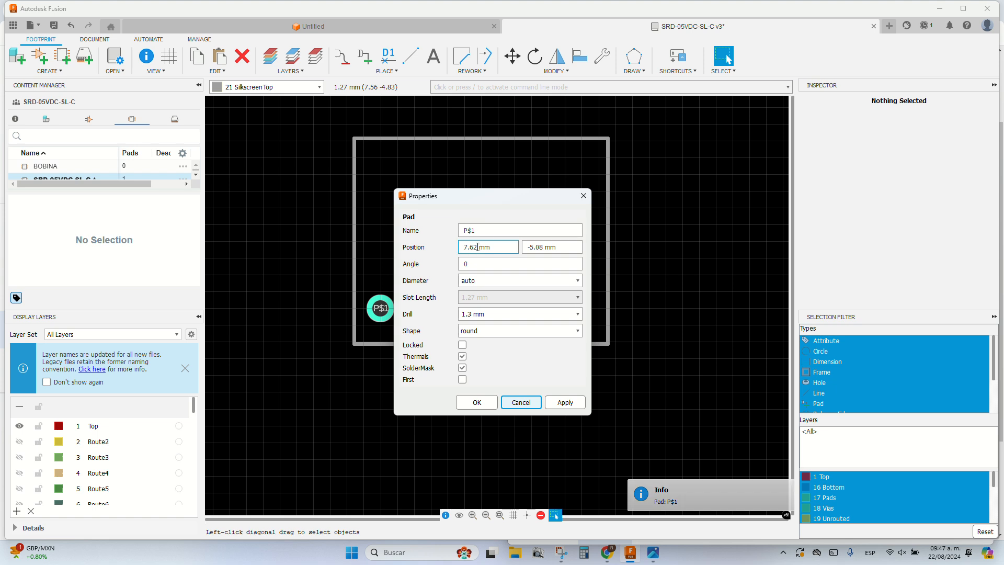
click(583, 554)
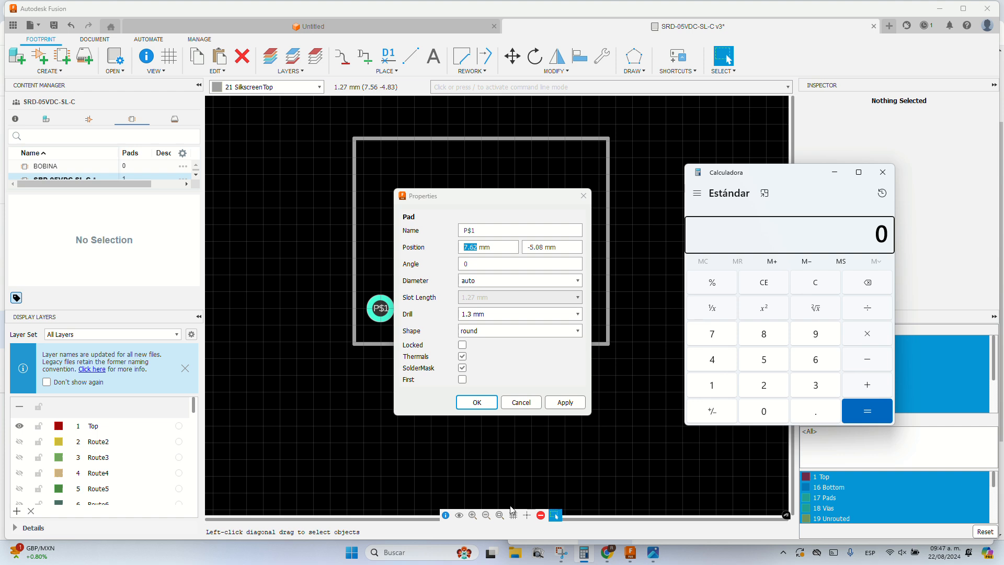
click(480, 245)
text(6.2)
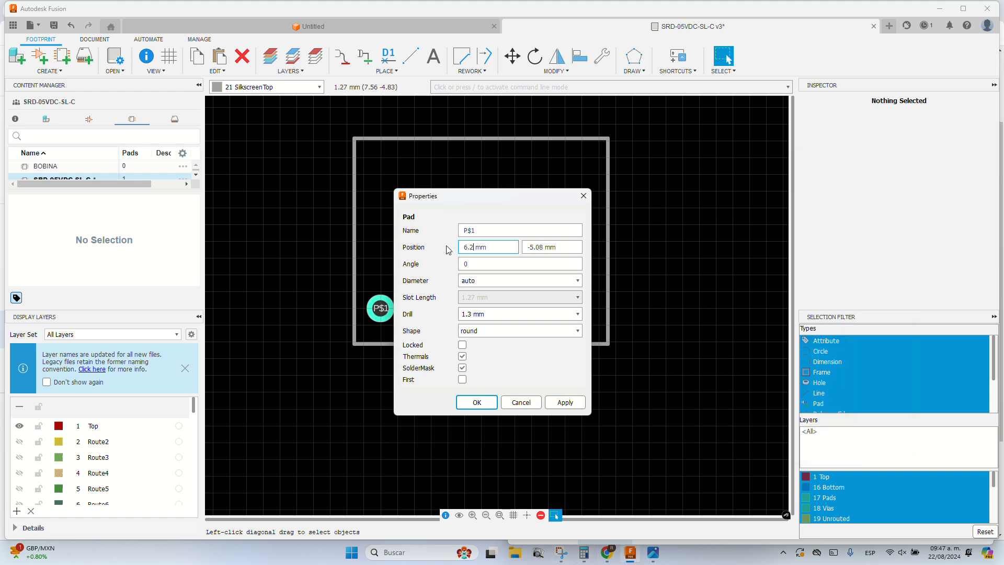
key(Return)
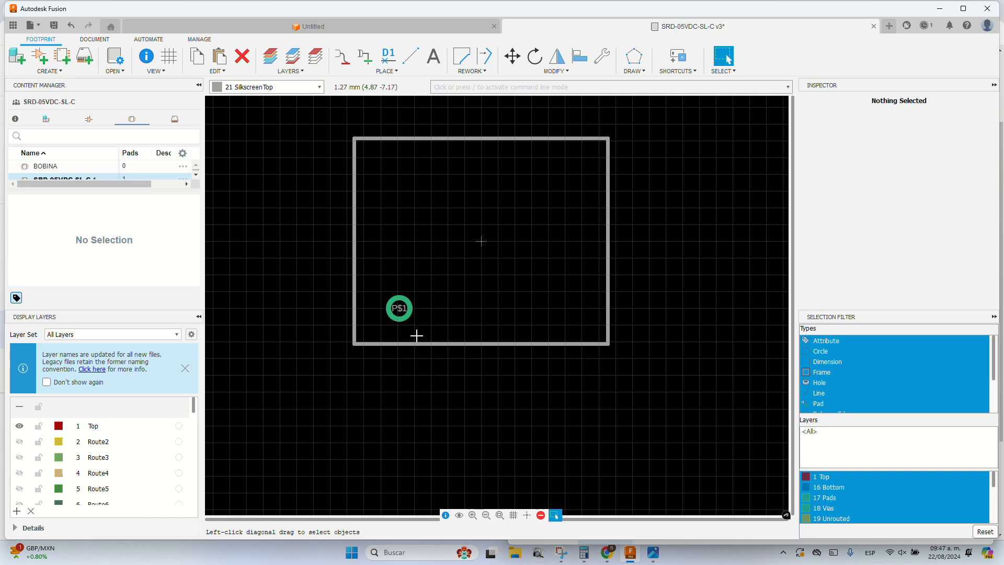
Step: Switch to Chrome and open srd-05vdc-sl-c.pdf to examine the relay's bottom-view dimensions on page 2
mouse_move(607, 553)
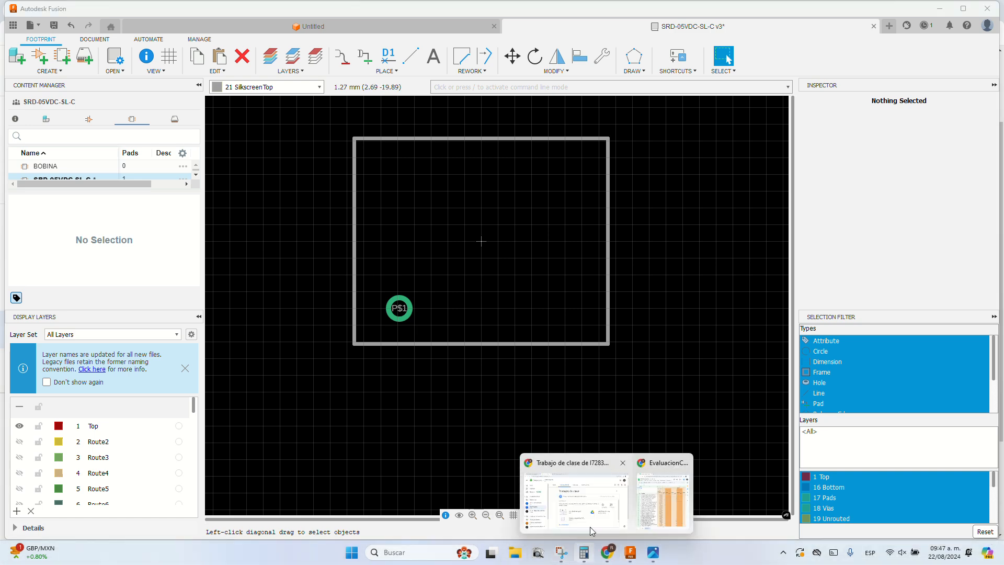
click(588, 500)
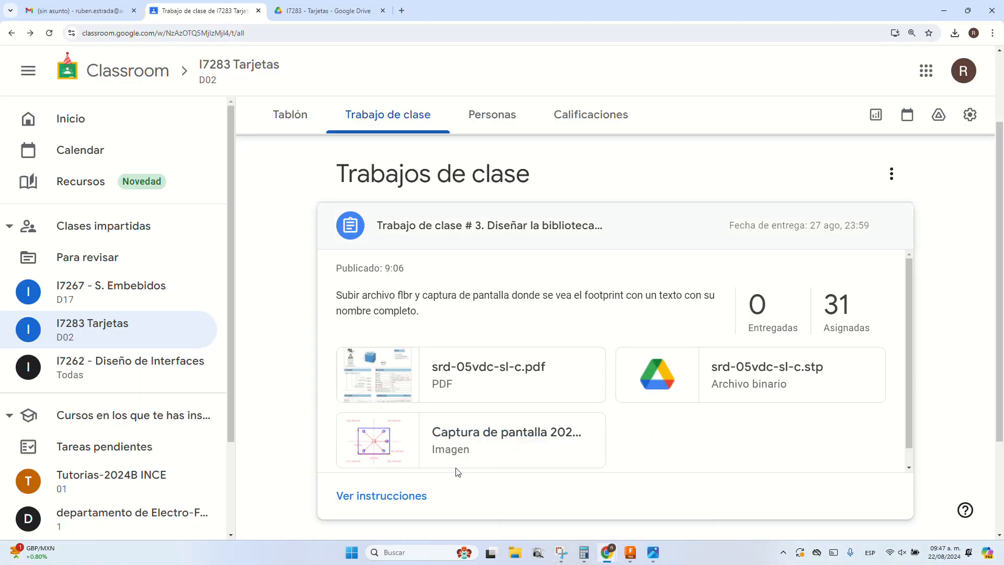
click(386, 381)
scroll(396, 355, down, 5)
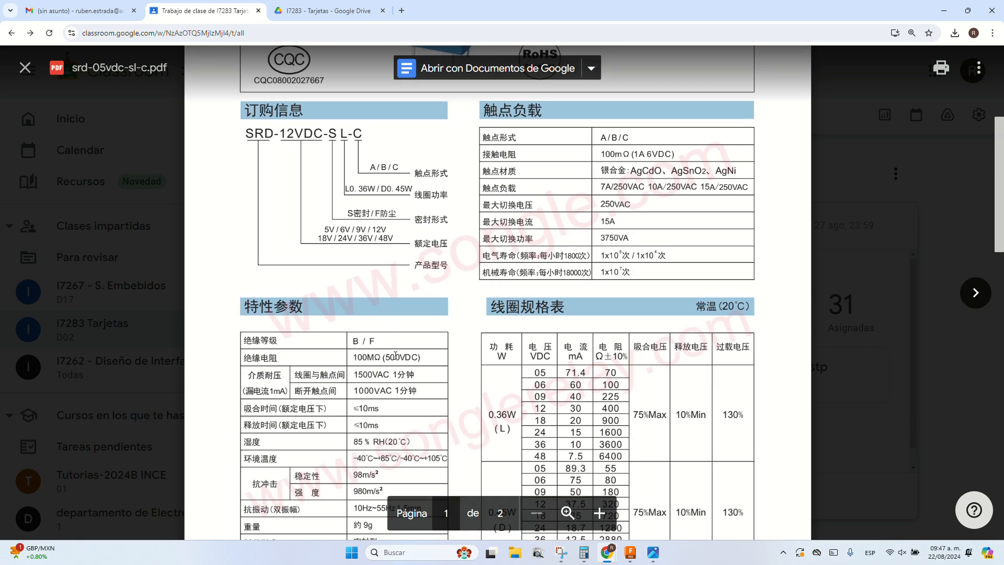
scroll(396, 356, down, 15)
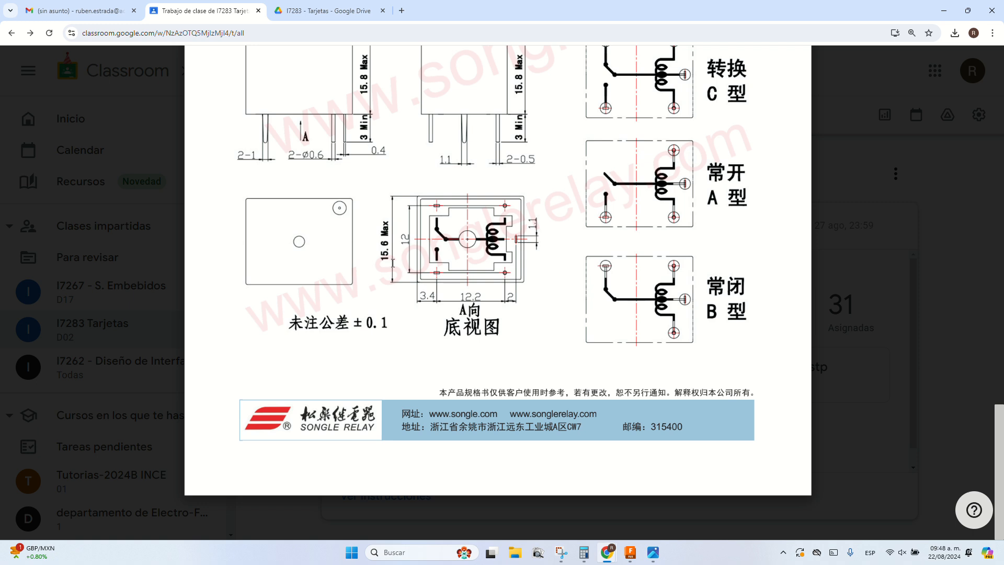
Step: Calculate (15.6 - 12) / 2 in Calculator to get the vertical margin between the pins and the relay's edge
click(584, 552)
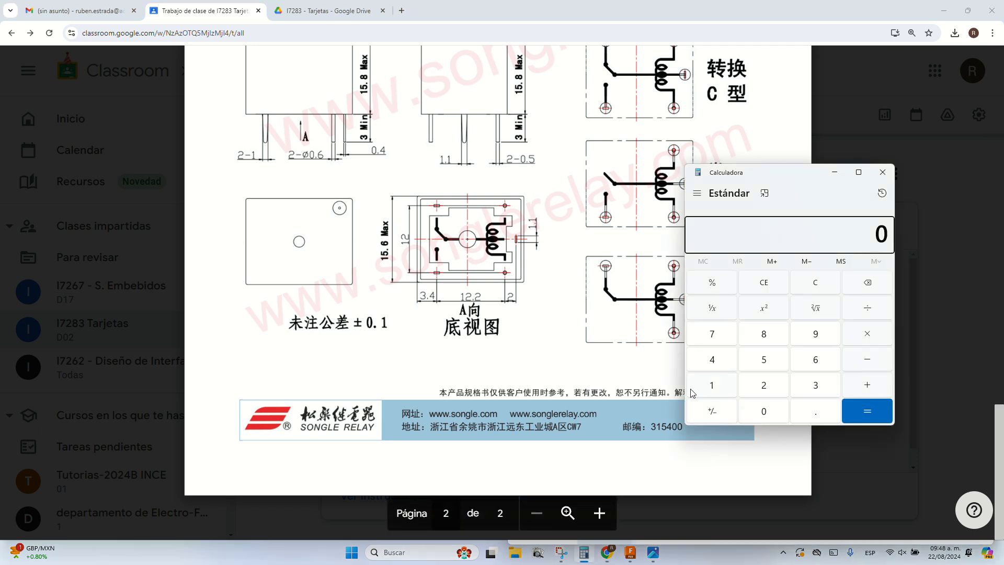
text(15.6-12)
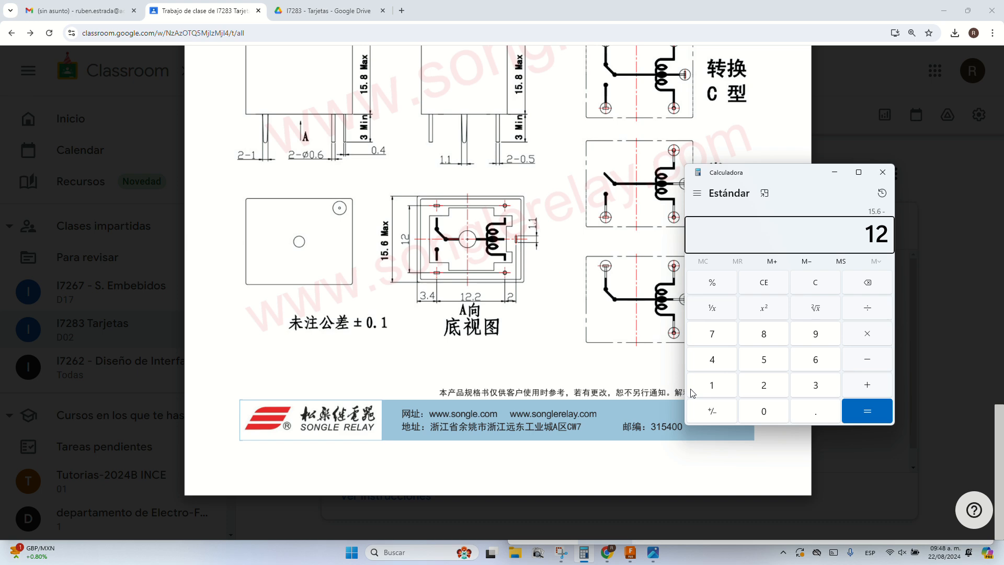
key(Return)
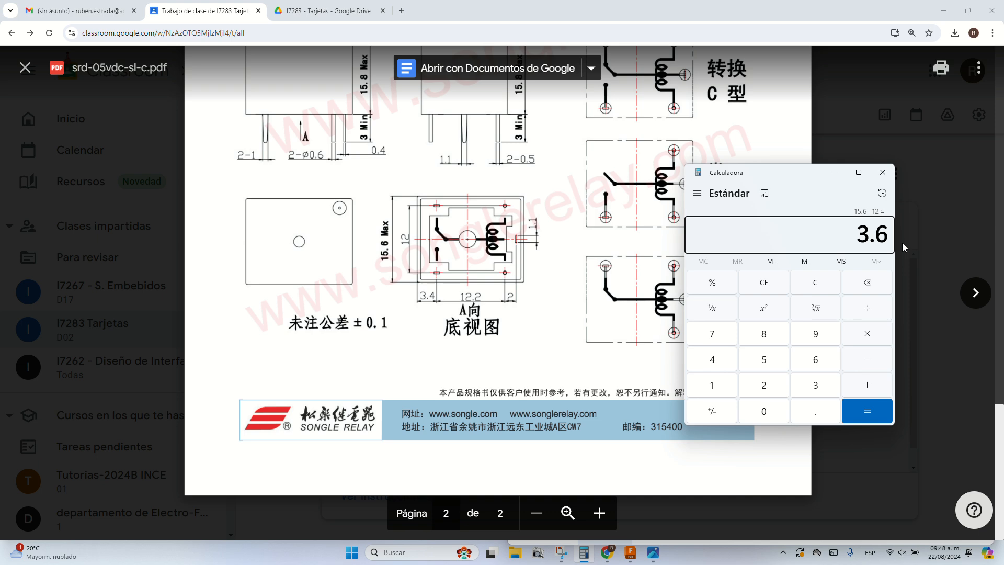
text(/2)
key(Return)
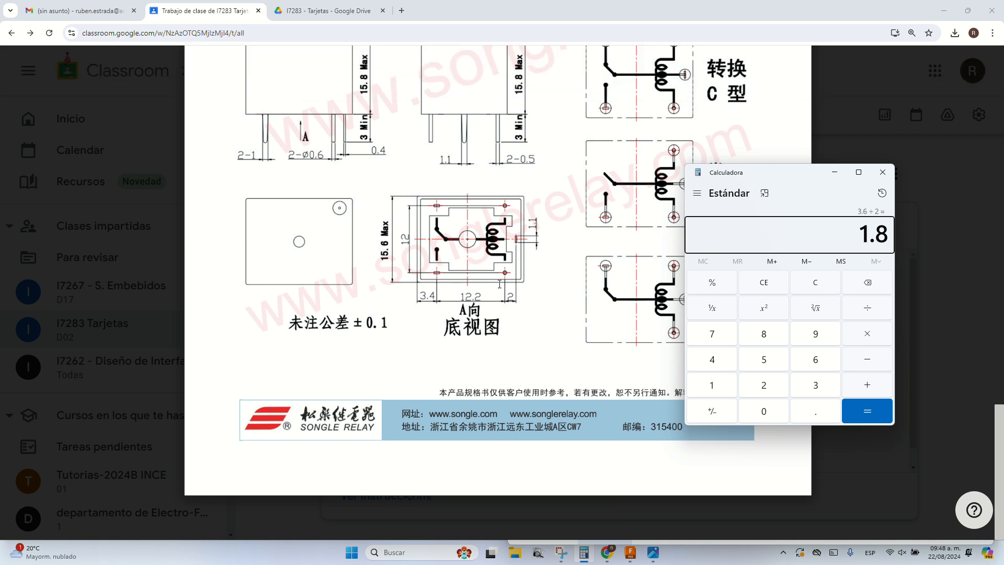
Step: Switch to Fusion, inspect the coordinates of the outline's lower edge, and bring up Calculator
click(631, 552)
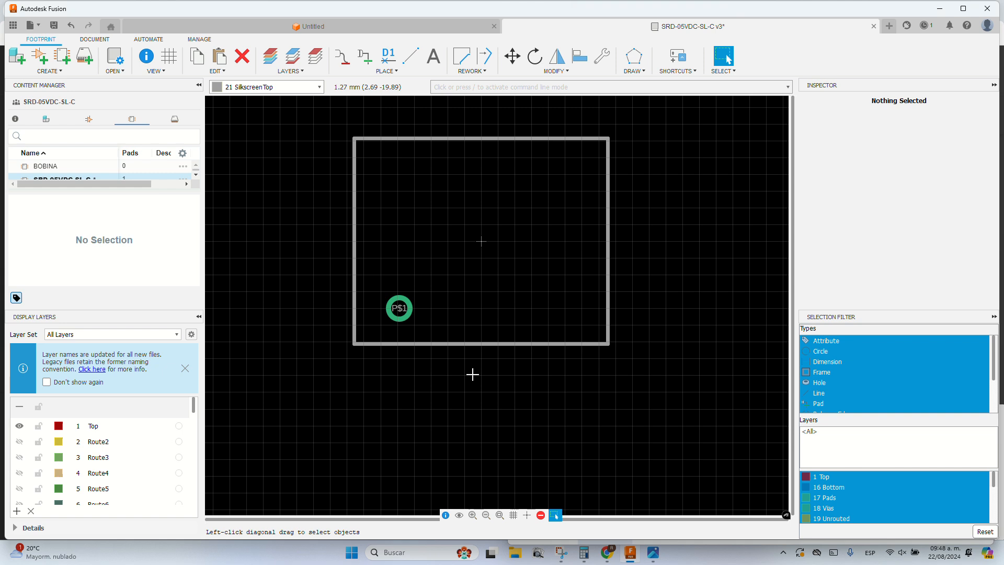
right_click(470, 343)
click(500, 468)
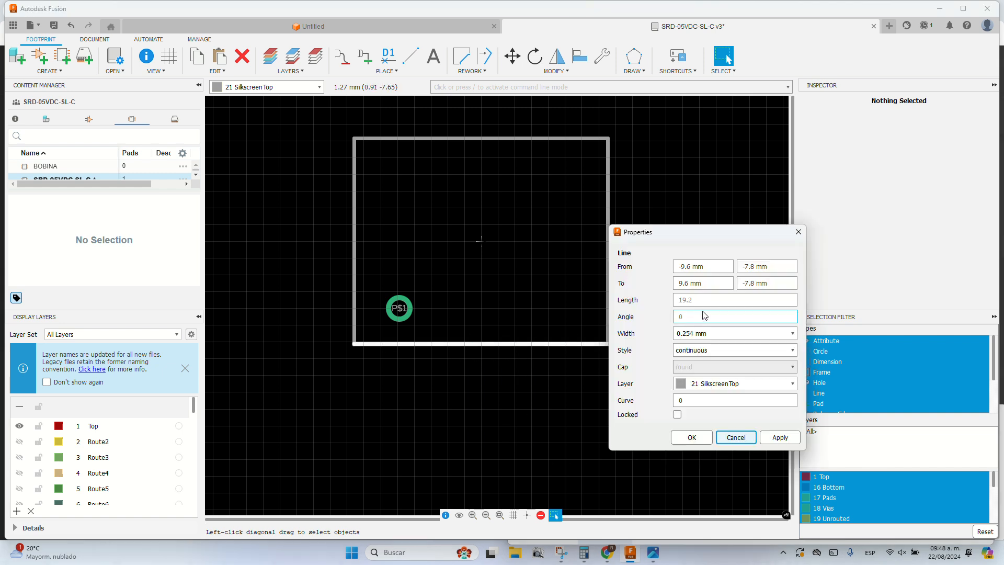
click(585, 553)
key(minus)
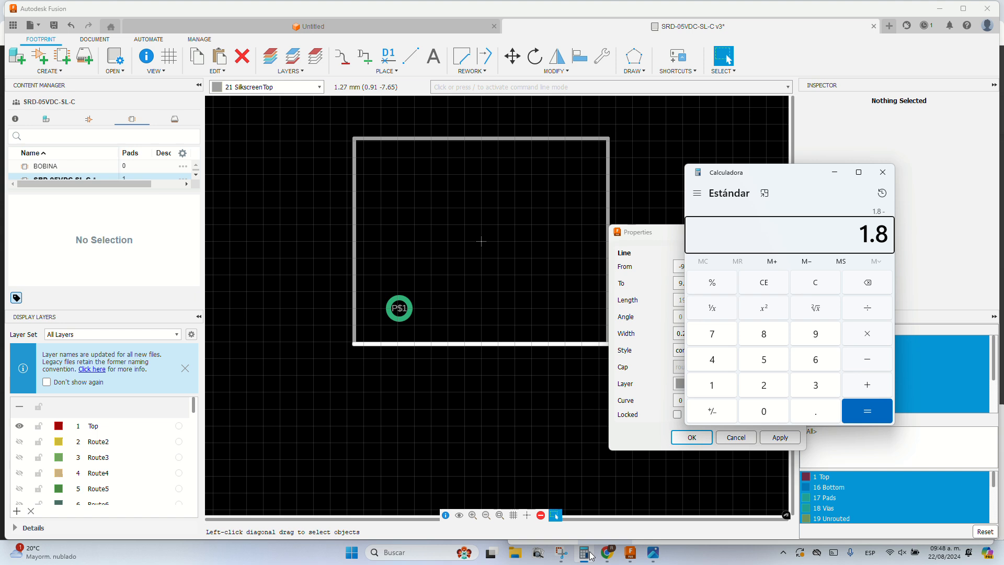
key(7)
key(BackSpace)
click(825, 287)
key(1)
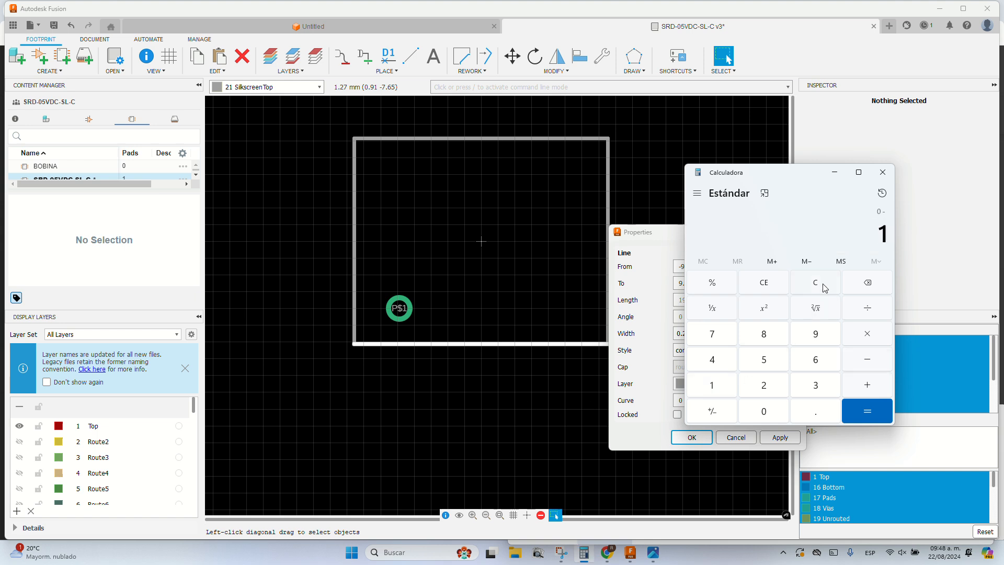
key(BackSpace)
text(7.8)
click(815, 285)
Step: Calculate -7.8 + 1.8 for the pad's Y position, and close the calculator and the lower edge's properties
key(minus)
text(7.)
key(plus)
mouse_move(616, 553)
text(1.8)
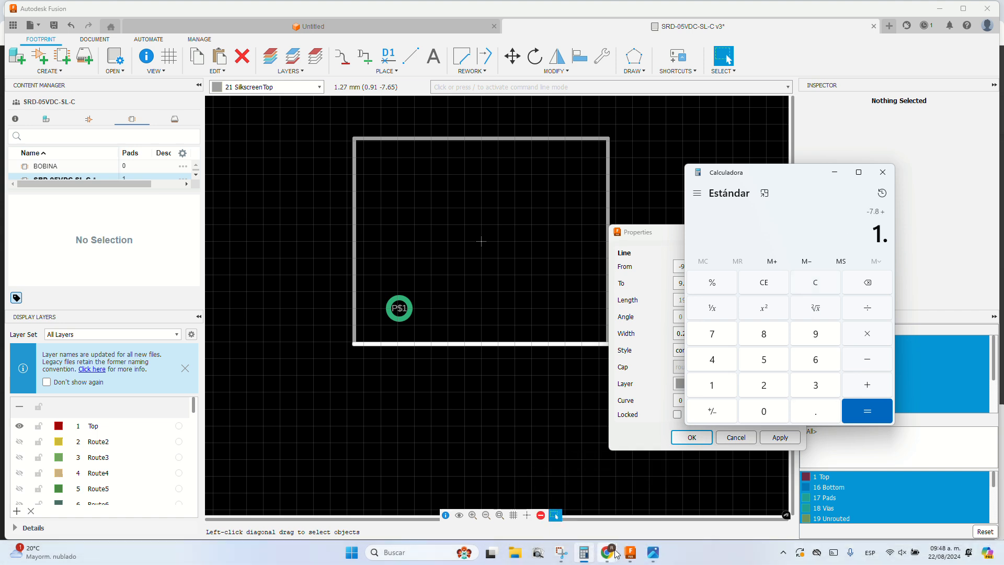
key(Return)
key(Escape)
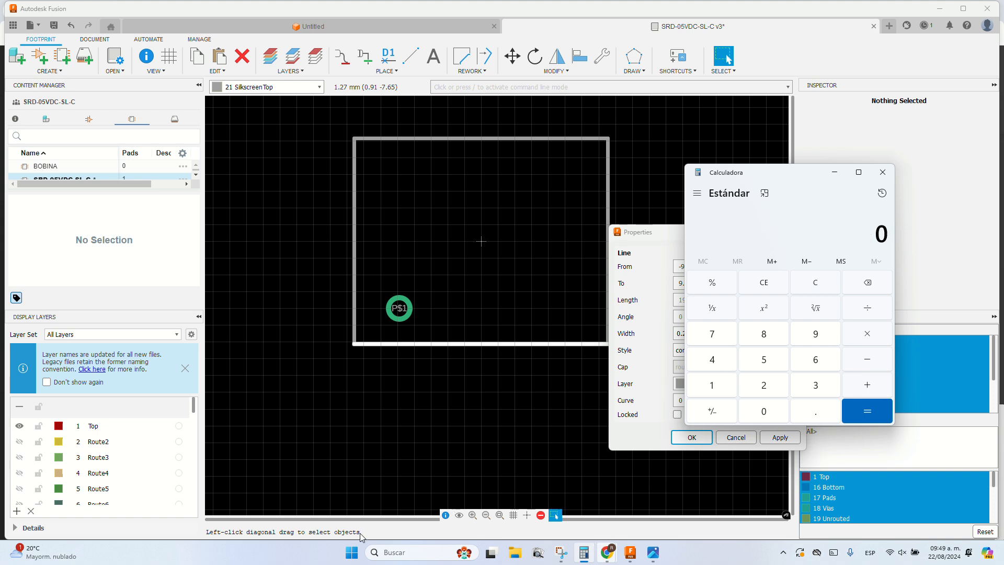
click(408, 309)
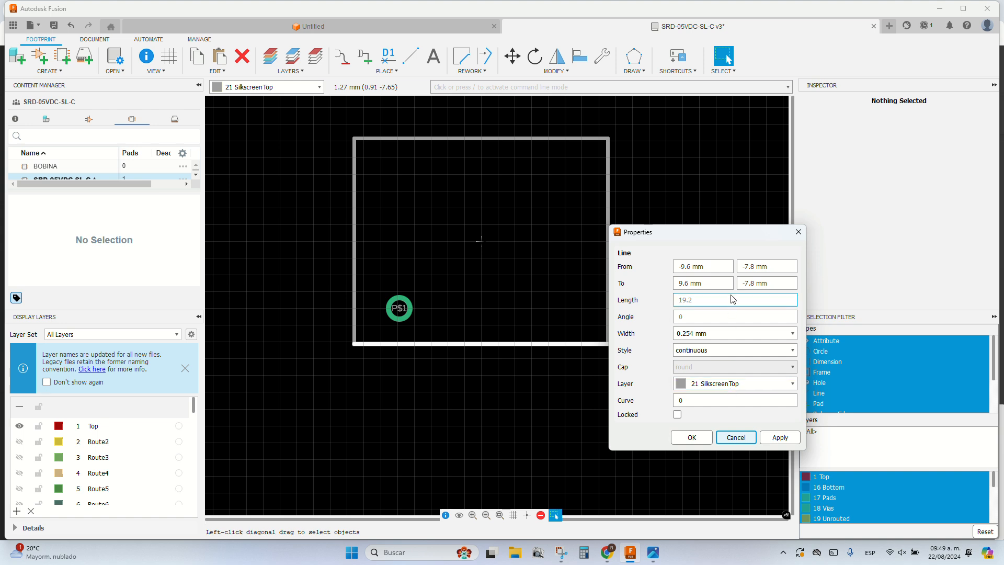
click(738, 438)
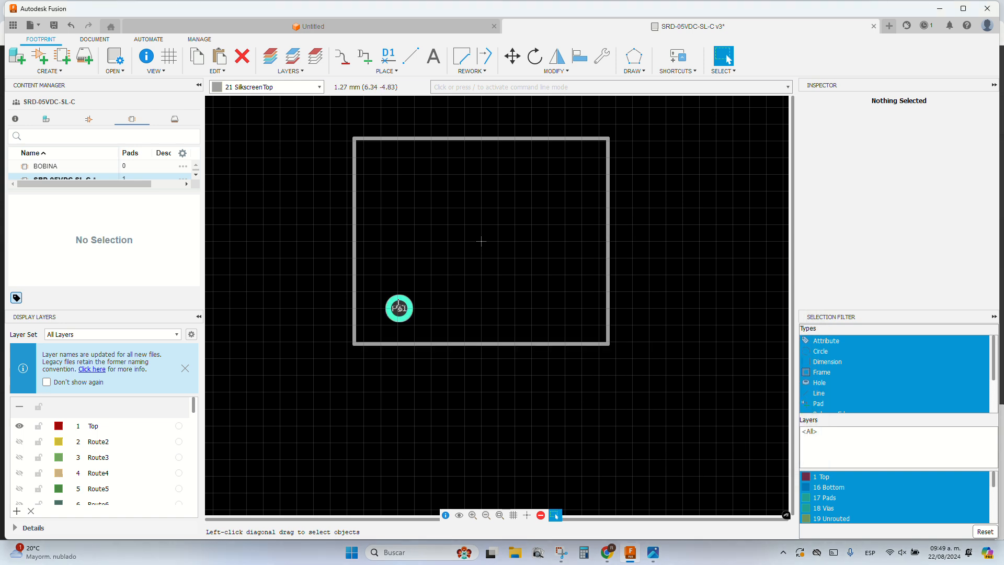
Step: Set the Y position of pad P$1 to -6 mm in its properties
right_click(400, 308)
click(429, 408)
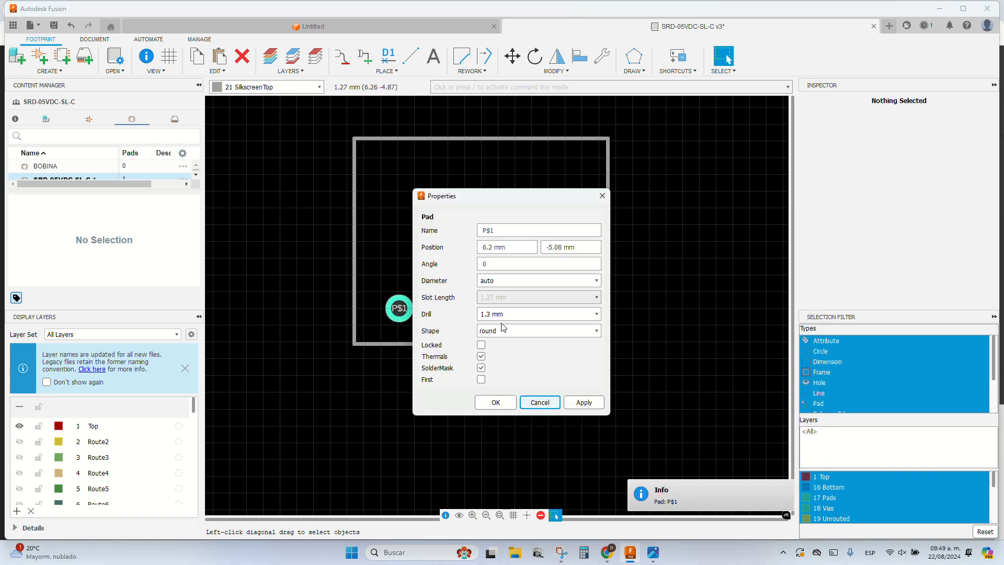
click(562, 248)
double_click(561, 248)
text(-6)
key(Return)
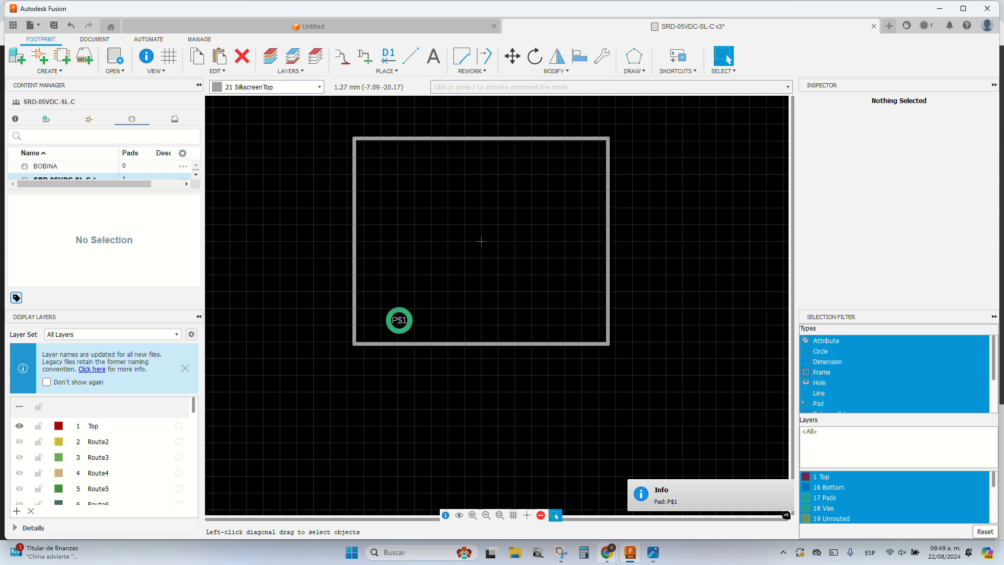
Step: Switch to the Classroom page in the browser, close the relay datasheet, and view the attached screenshot image of the pad coordinates
click(581, 492)
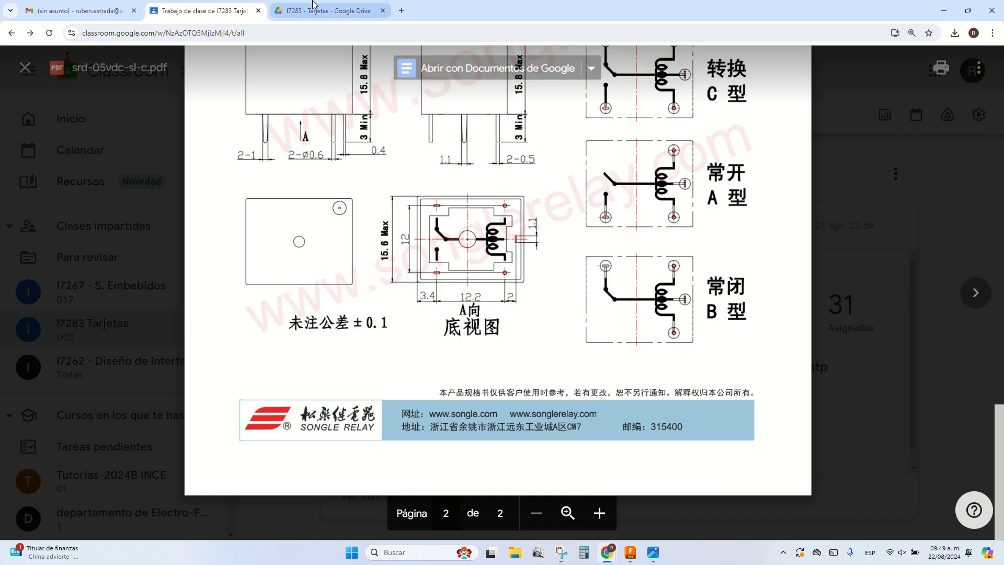
click(947, 303)
scroll(612, 398, down, 1)
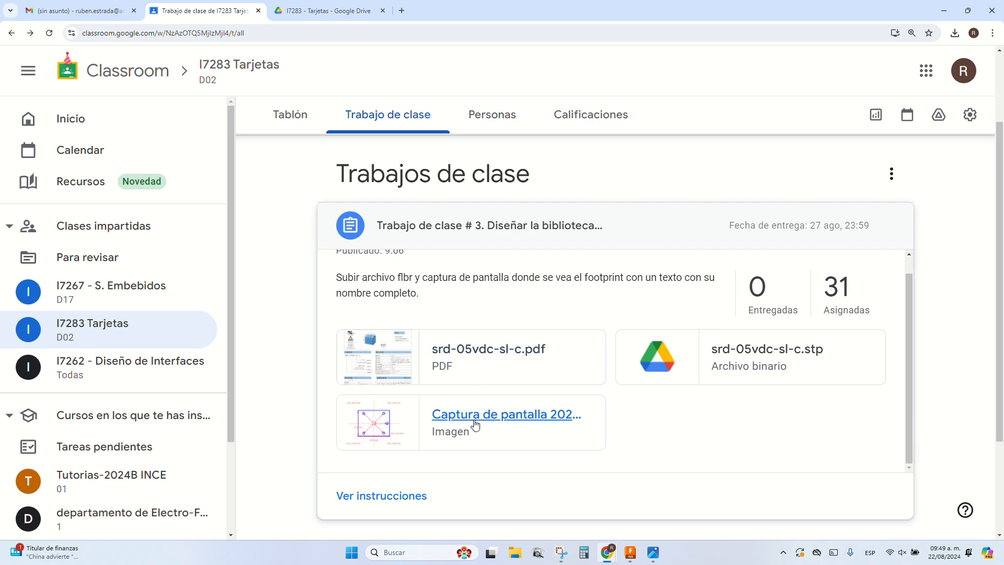
click(576, 416)
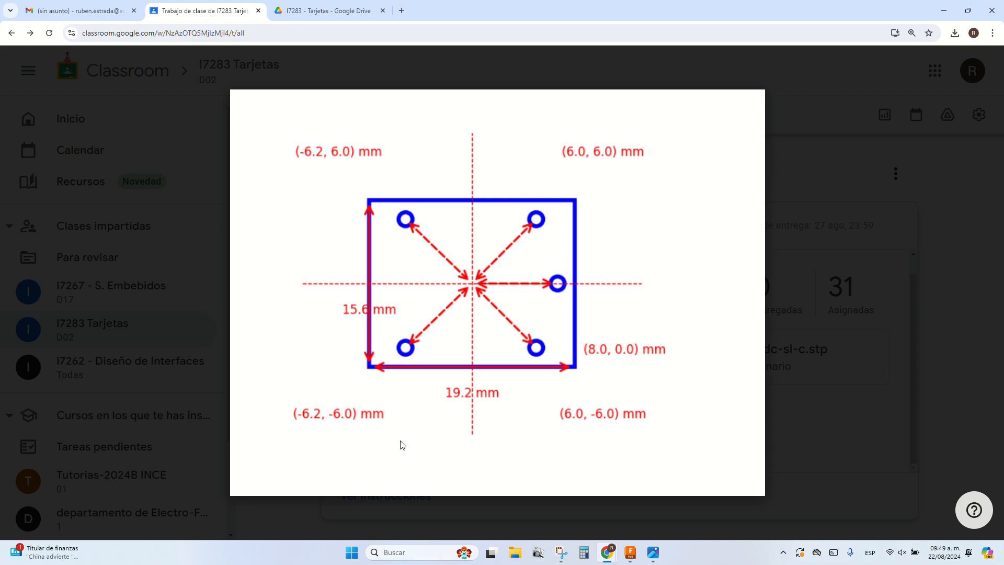
Step: Return to Fusion and check the position of pad P$1 in its properties against the coordinate diagram
click(631, 552)
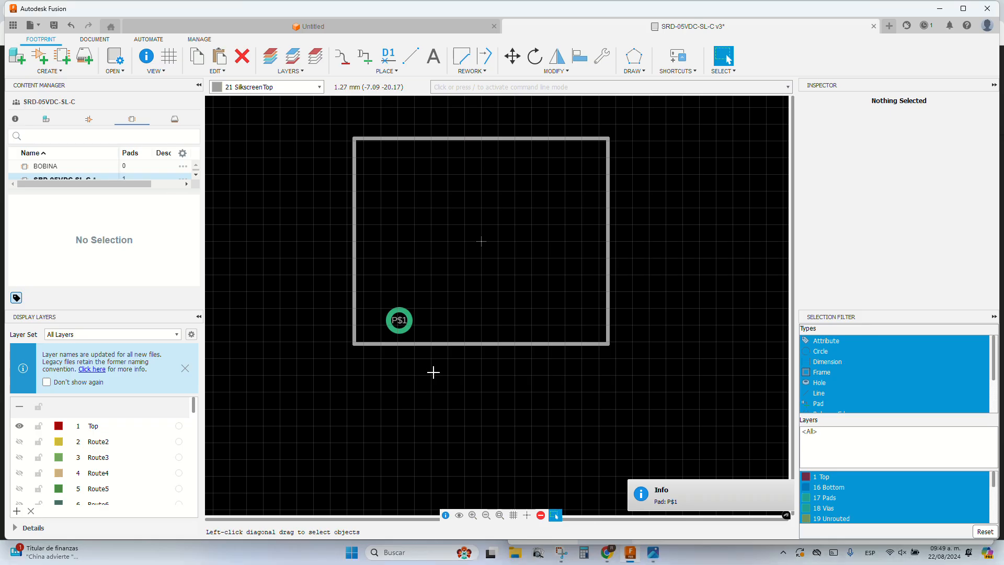
right_click(400, 320)
click(426, 419)
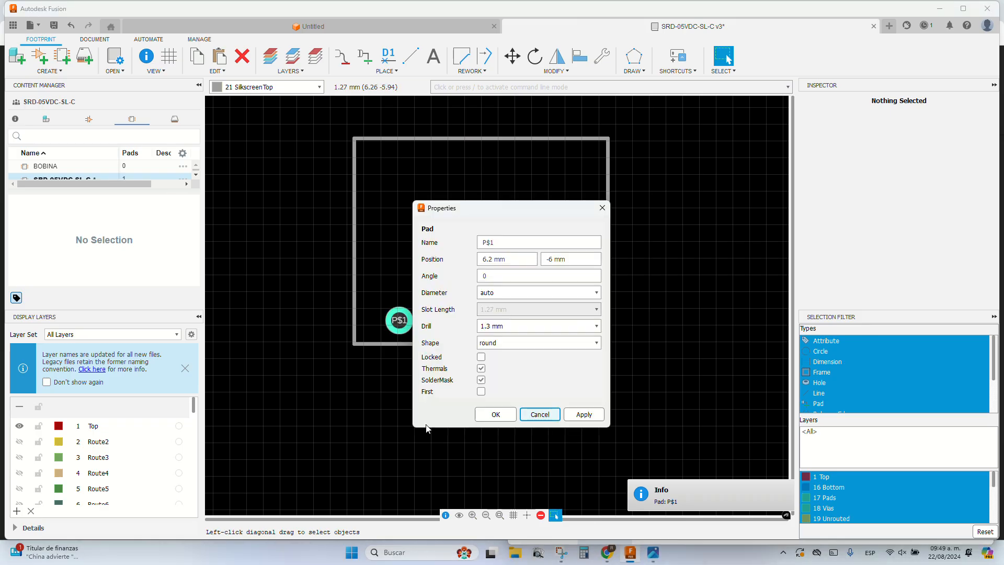
click(490, 256)
click(496, 414)
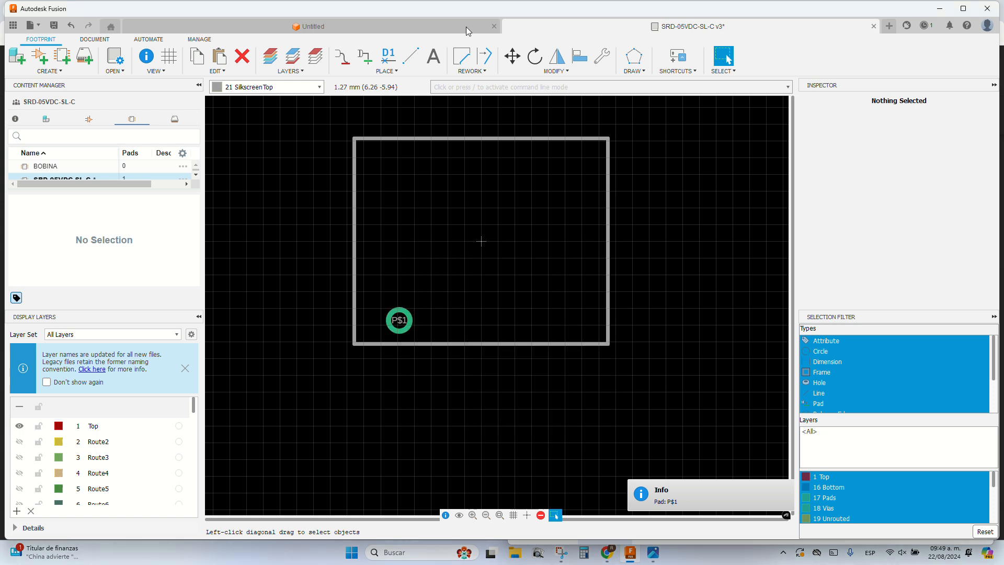
Step: Place a second round 1.3 mm drill pad at about (6.35, 5.08) mm above P$1, and check its coordinates in the browser diagram
click(366, 56)
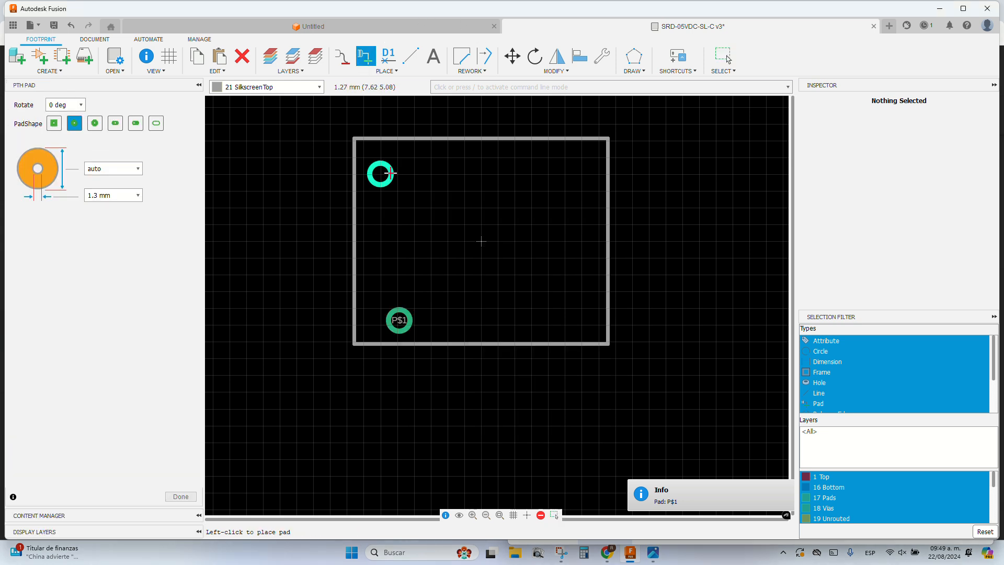
click(397, 173)
mouse_move(607, 552)
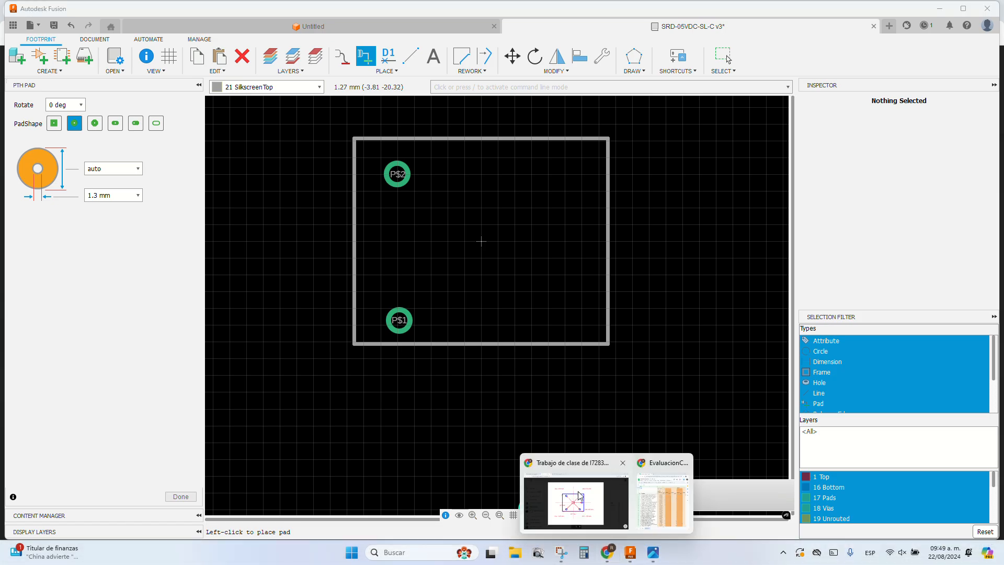
click(563, 471)
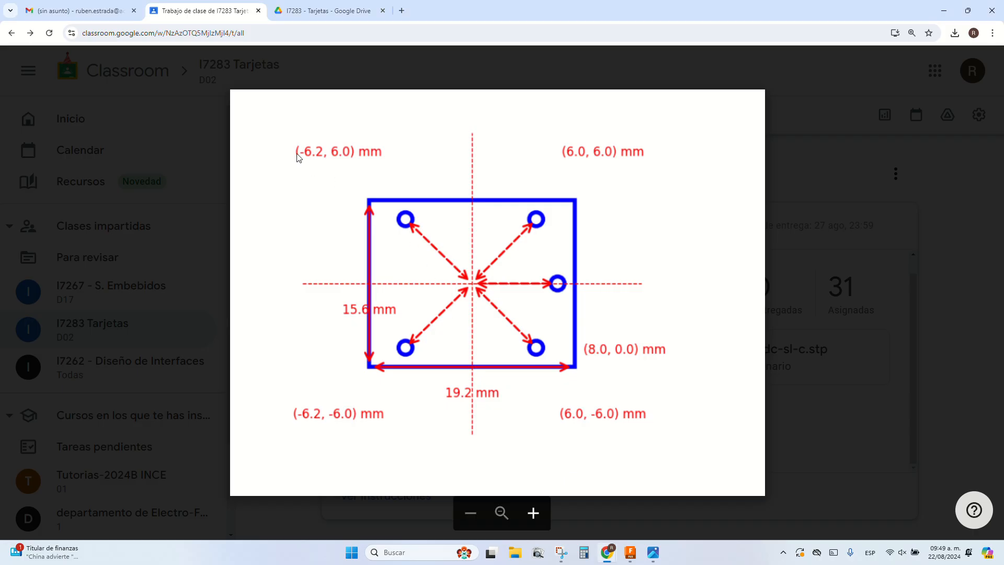
mouse_move(628, 555)
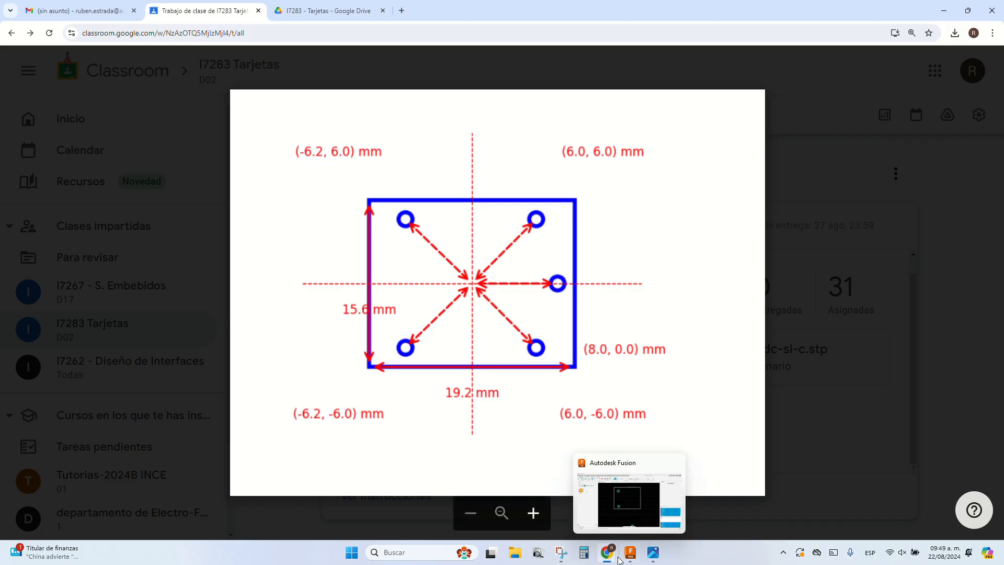
click(623, 517)
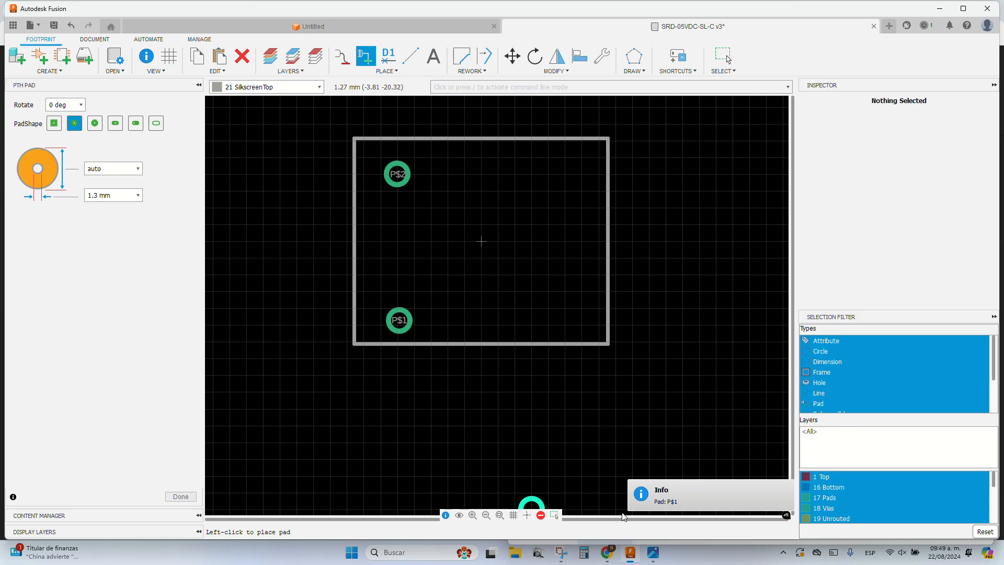
Step: Set the position of pad P$2 to X 6.2 mm and Y 6 mm in its properties
key(Escape)
right_click(397, 174)
click(420, 269)
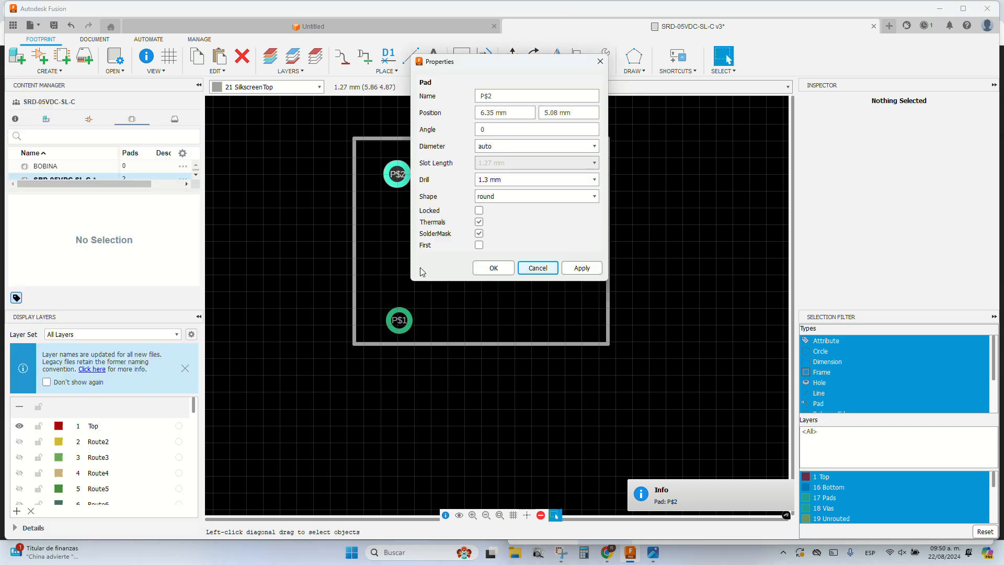
click(486, 112)
double_click(487, 111)
text(6)
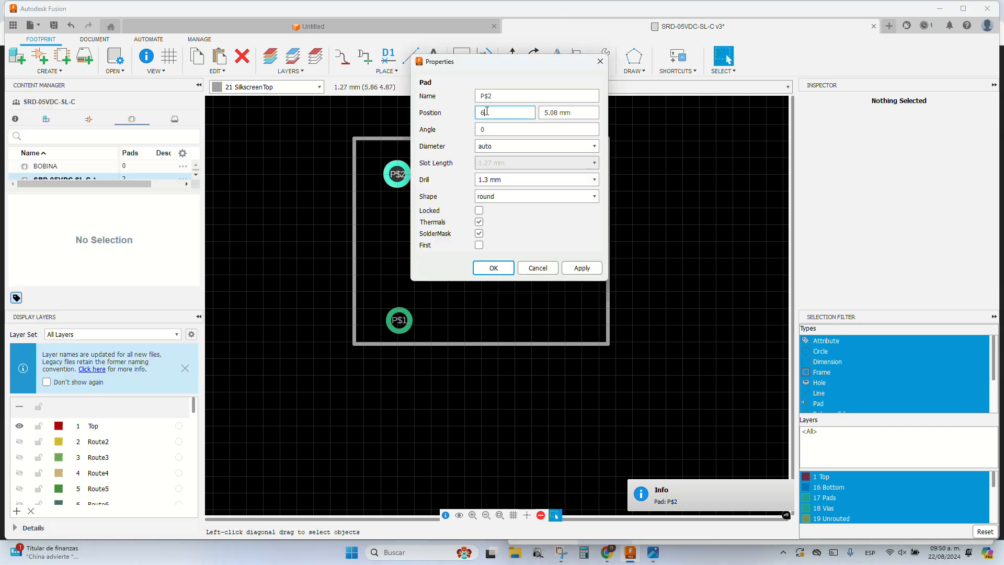
text(.2)
click(546, 112)
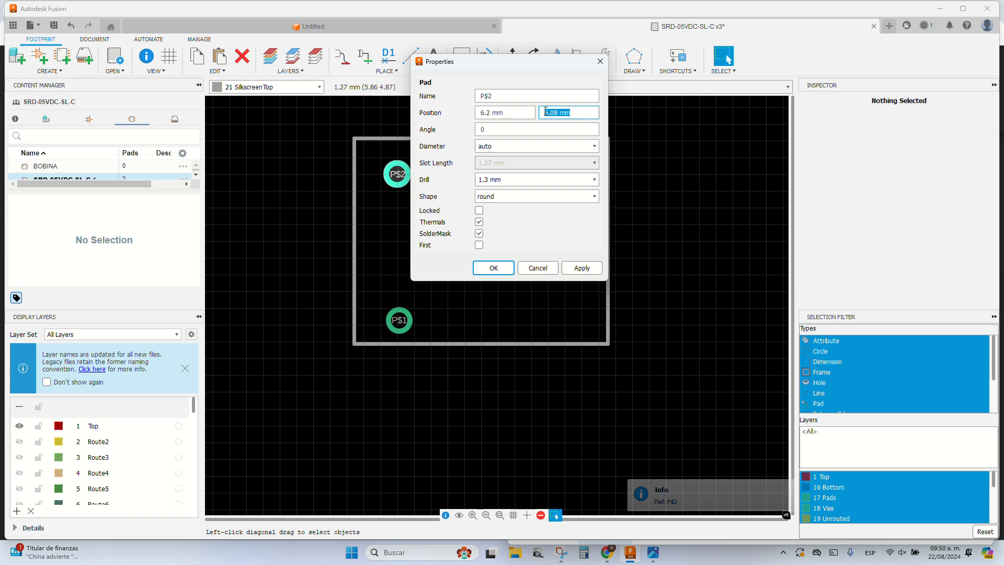
key(BackSpace)
key(Return)
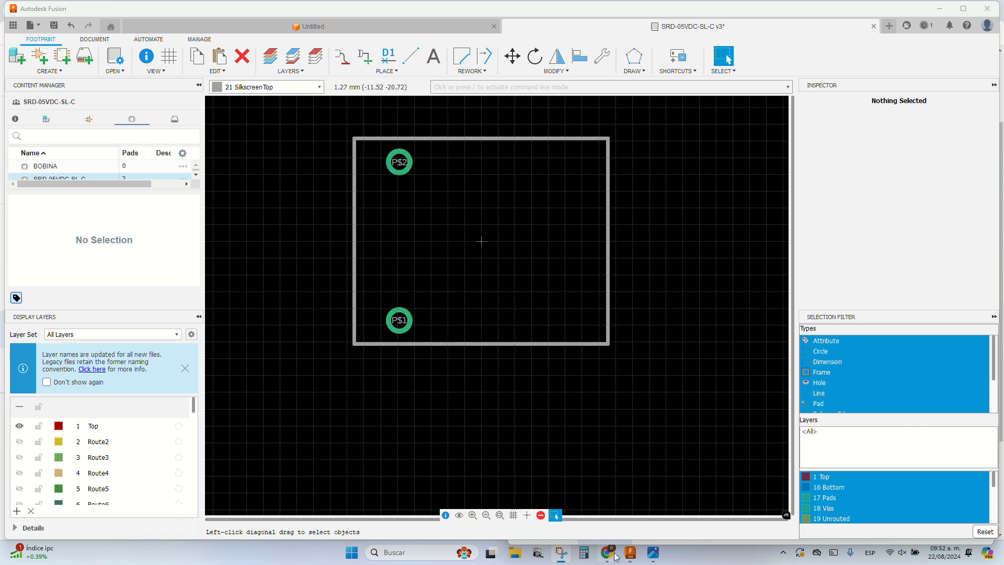
Step: Reopen the pad coordinate image in the browser, look up the coordinates of the remaining pads, and return to Fusion
mouse_move(607, 553)
click(590, 508)
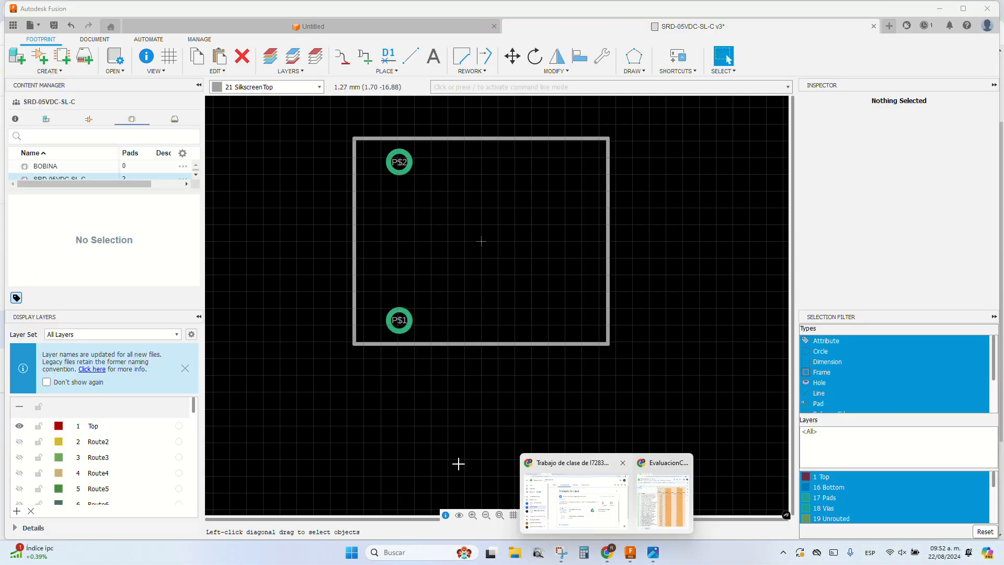
click(593, 503)
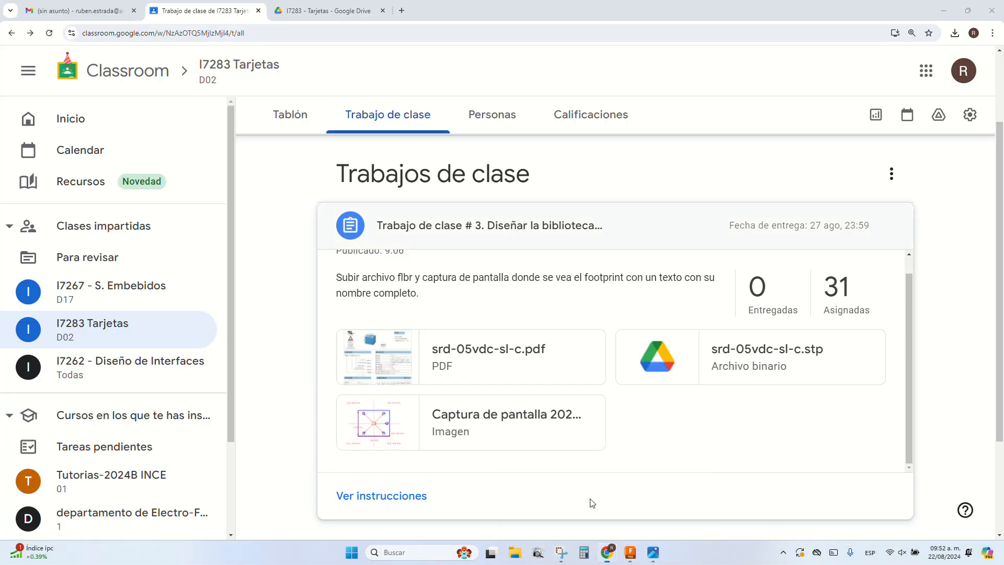
click(388, 425)
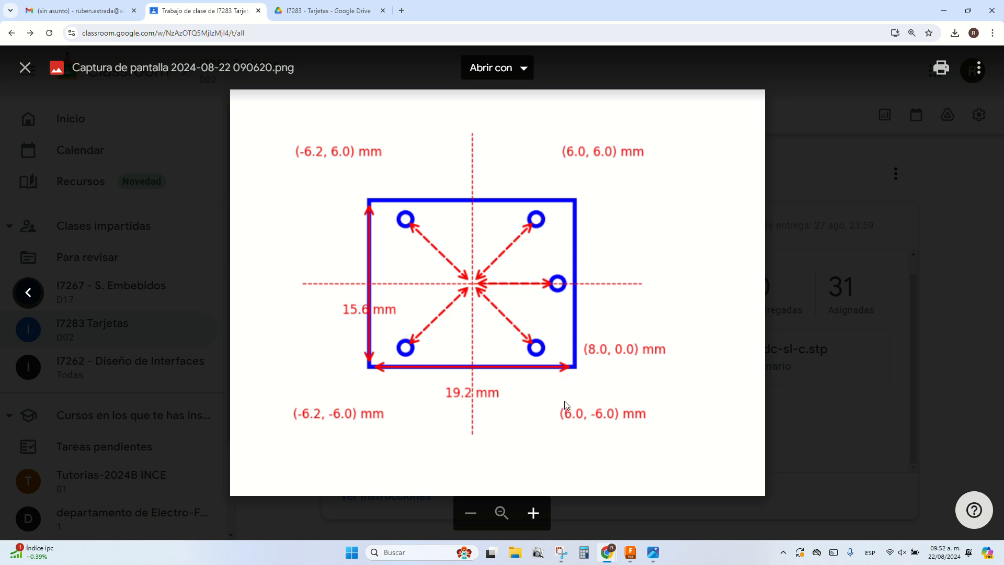
click(630, 552)
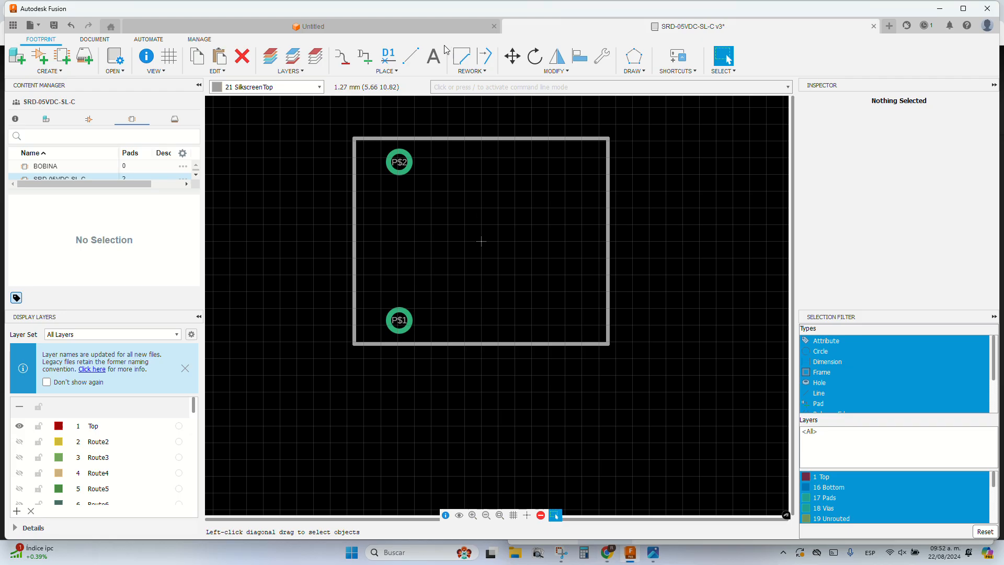
Step: Copy pad P$2 horizontally across the outline to about (-5.23, 6) mm
click(197, 56)
click(399, 162)
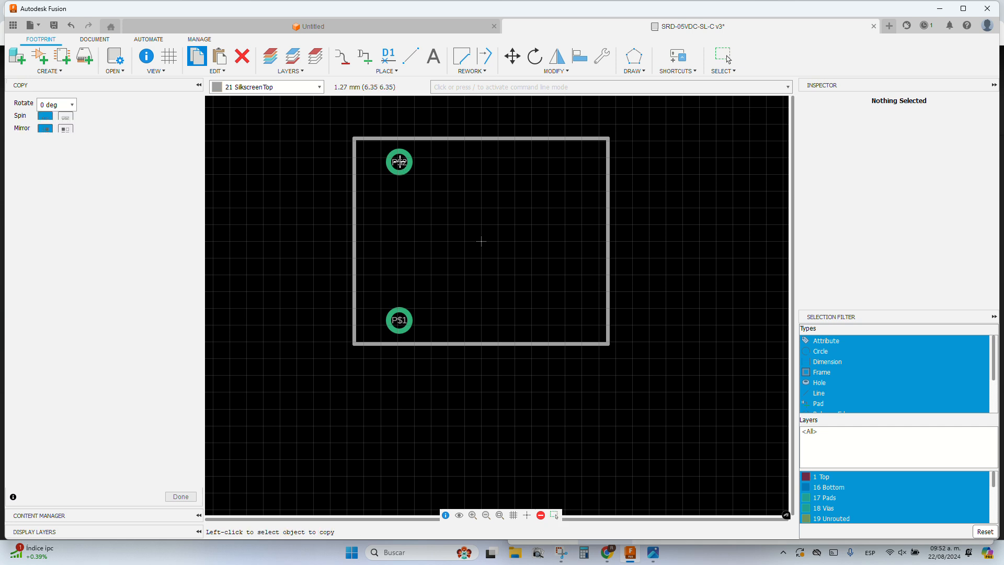
click(550, 162)
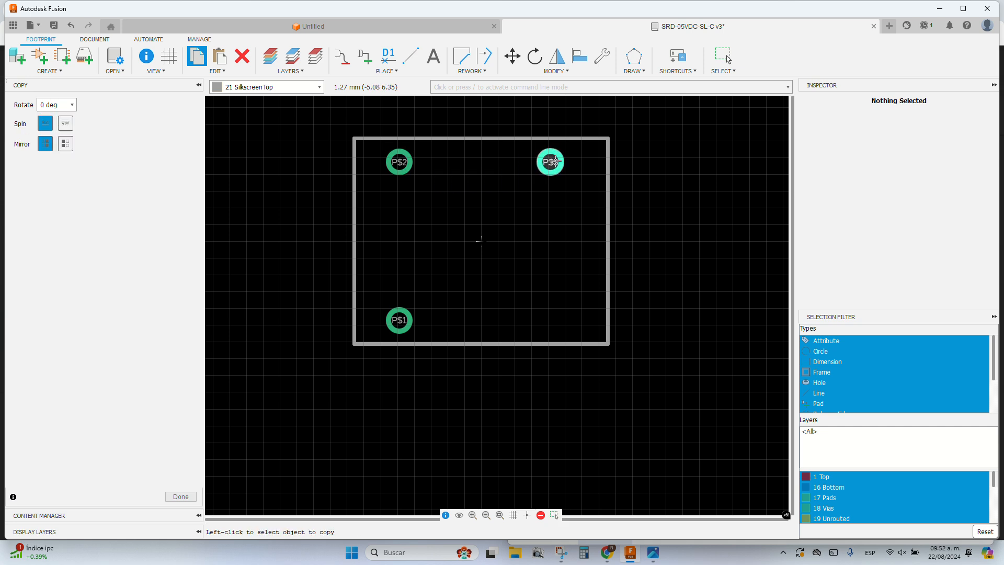
right_click(555, 162)
click(606, 287)
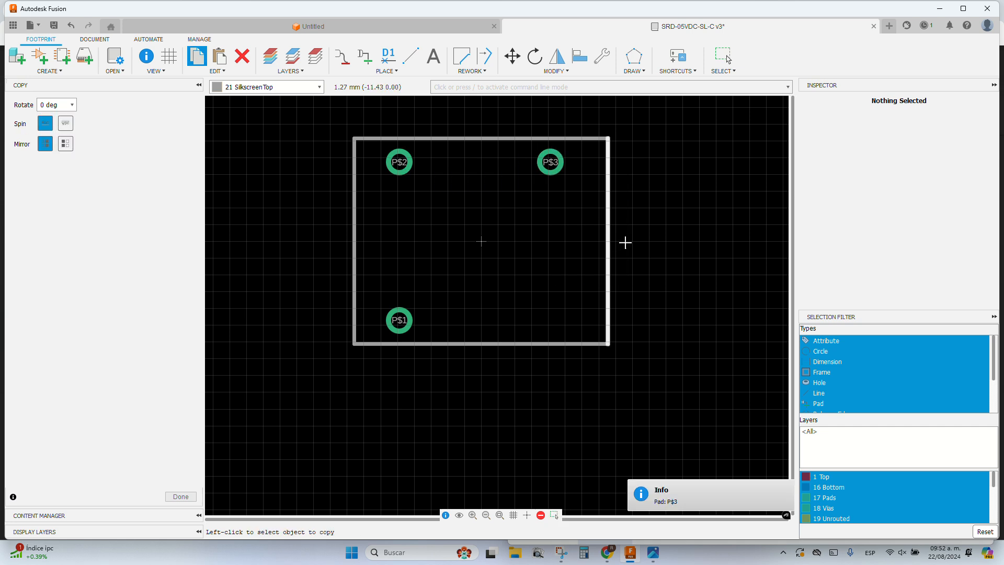
Step: Set the X position of pad P$3 to -6 mm in its properties
right_click(553, 173)
click(578, 274)
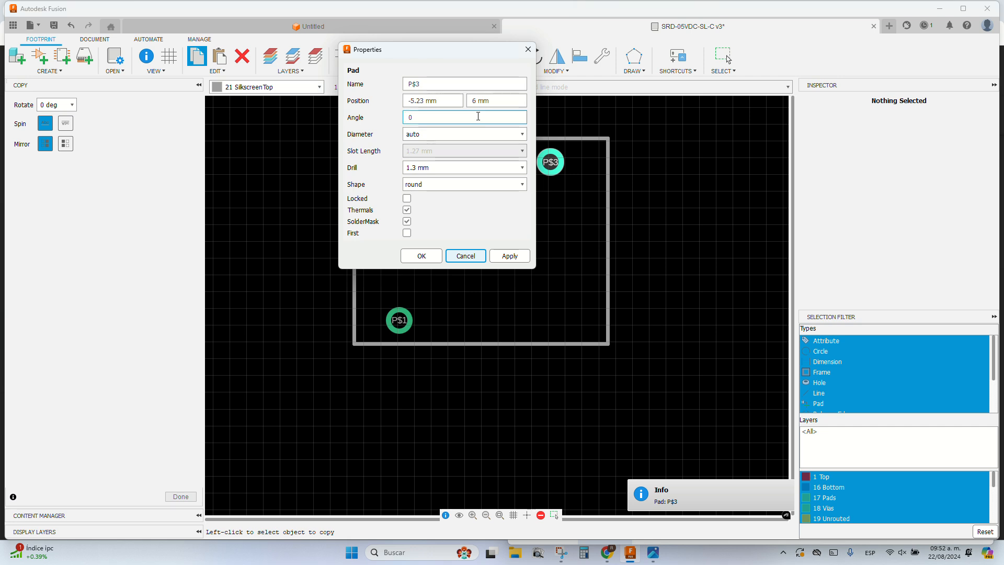
triple_click(414, 100)
text(6)
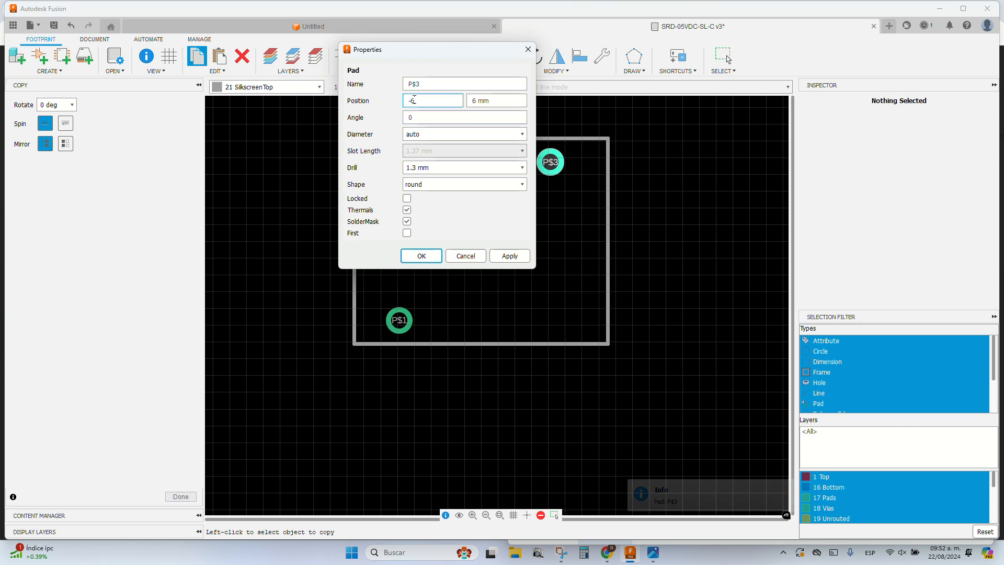
key(Return)
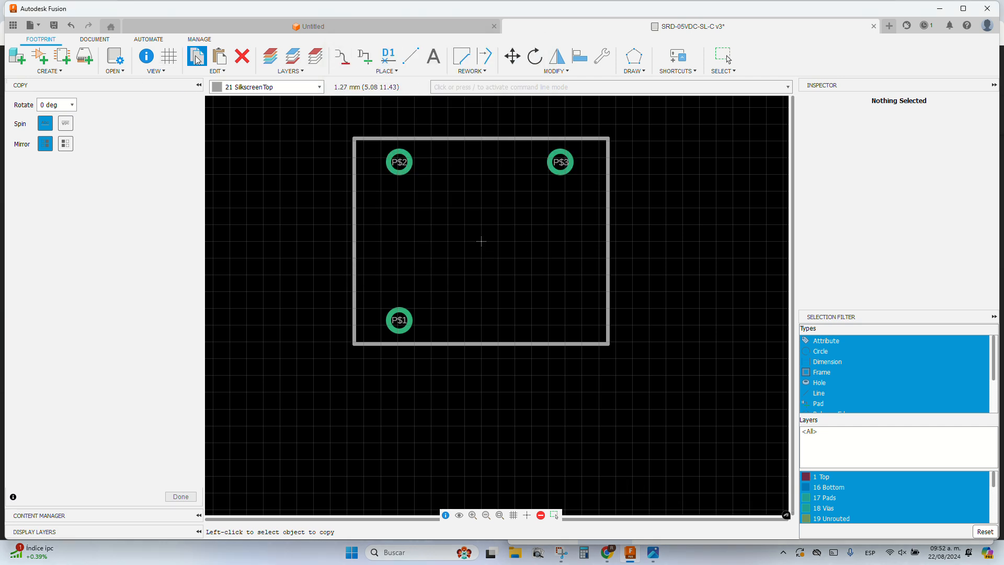
Step: Copy pad P$1 horizontally to the opposite lower corner of the outline, at about (-6.5, -6) mm
click(401, 320)
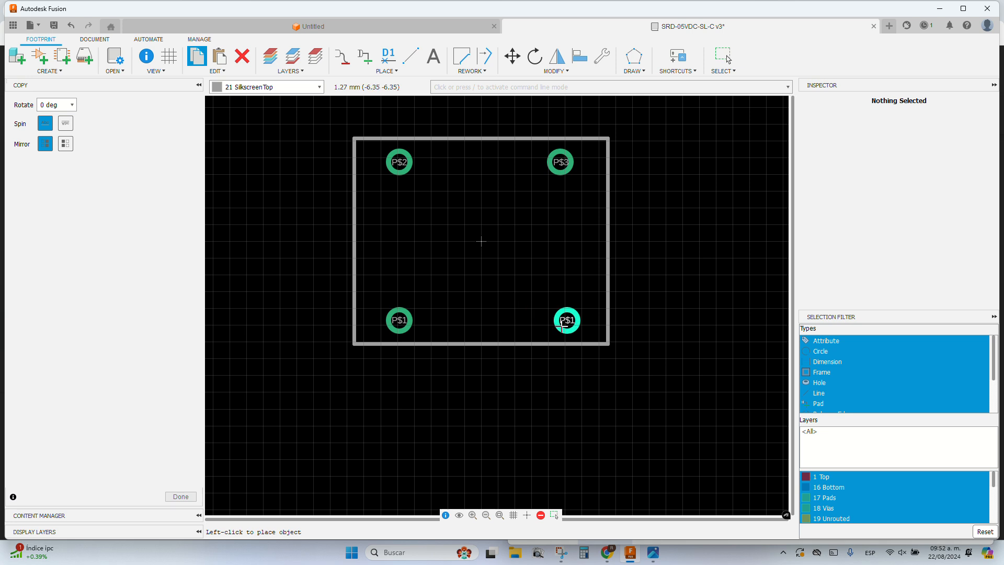
click(567, 320)
key(Escape)
Step: Set the X position of pad P$4 to -6 mm in its properties
right_click(567, 321)
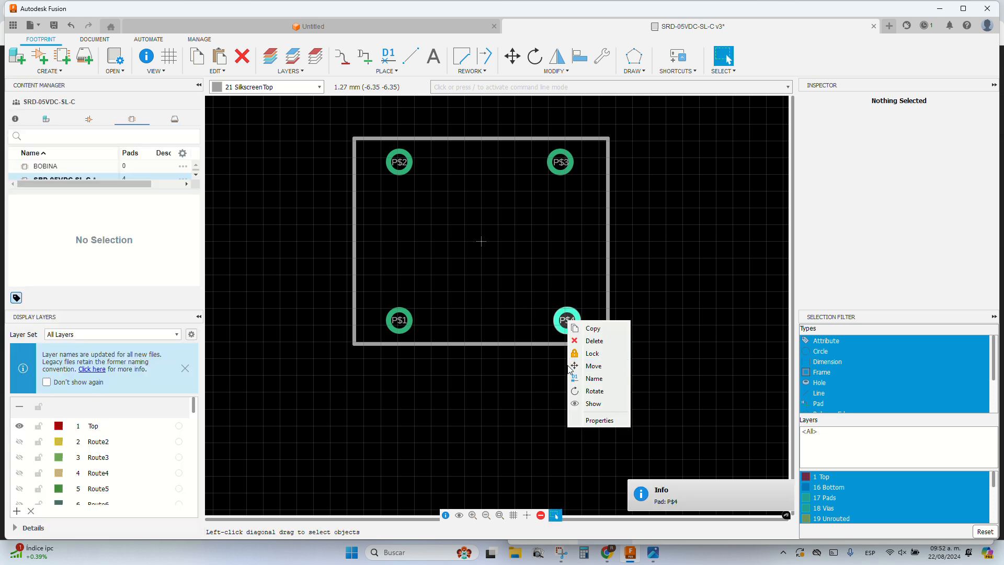
click(601, 417)
double_click(434, 257)
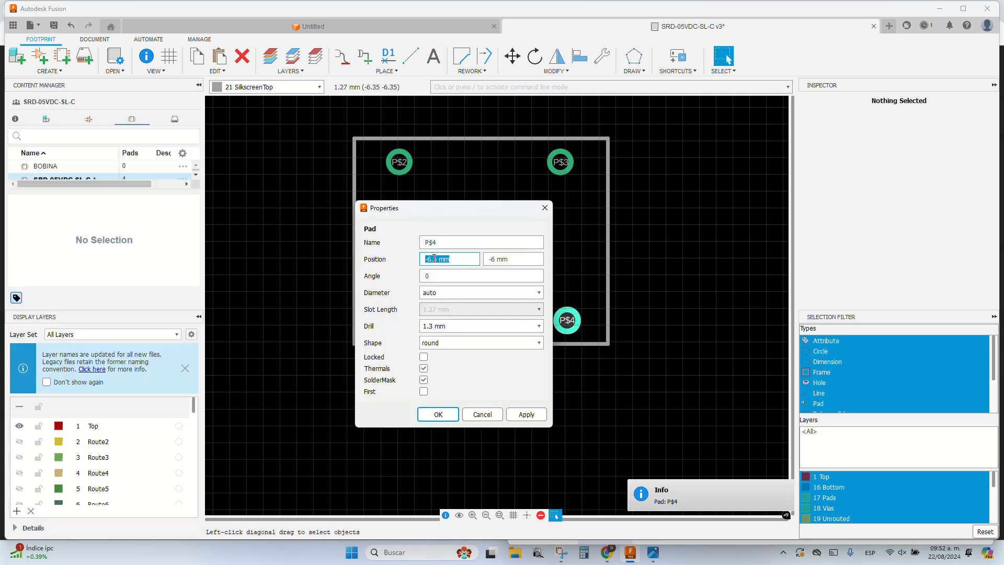
text(-6)
key(Return)
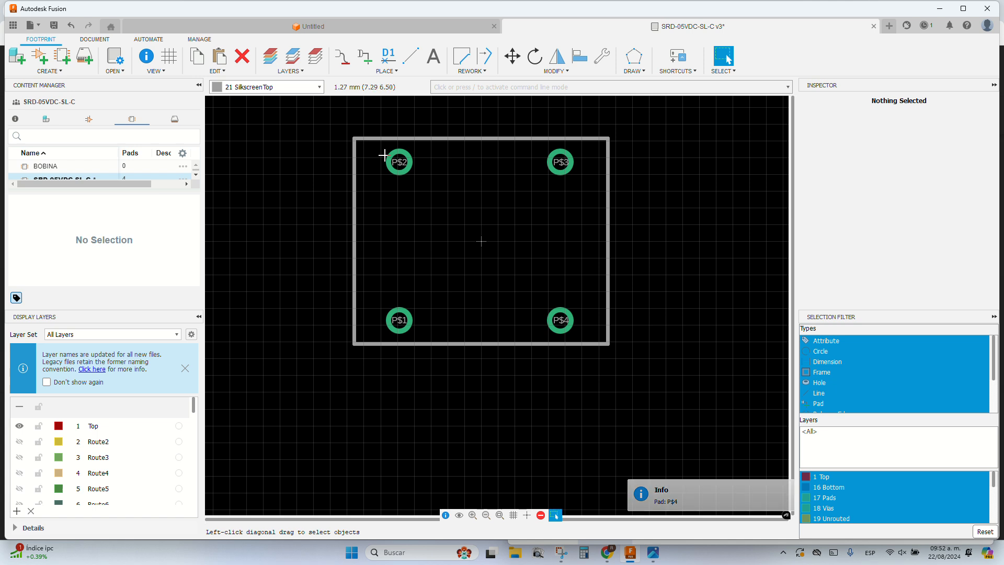
Step: Place a fifth round pad at about (-7.62, 0) mm between P$3 and P$4, and check its coordinates in the browser diagram
click(369, 66)
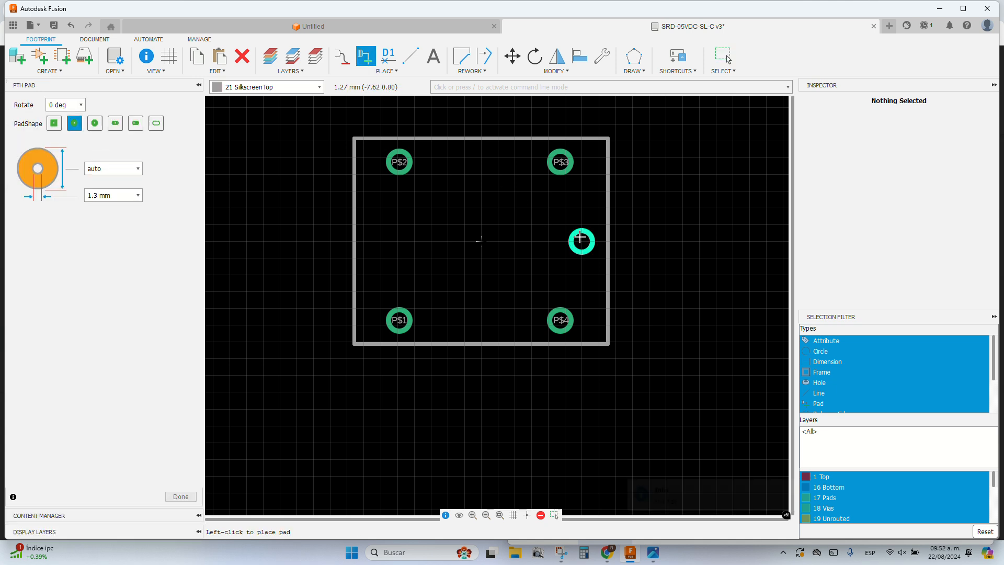
mouse_move(606, 553)
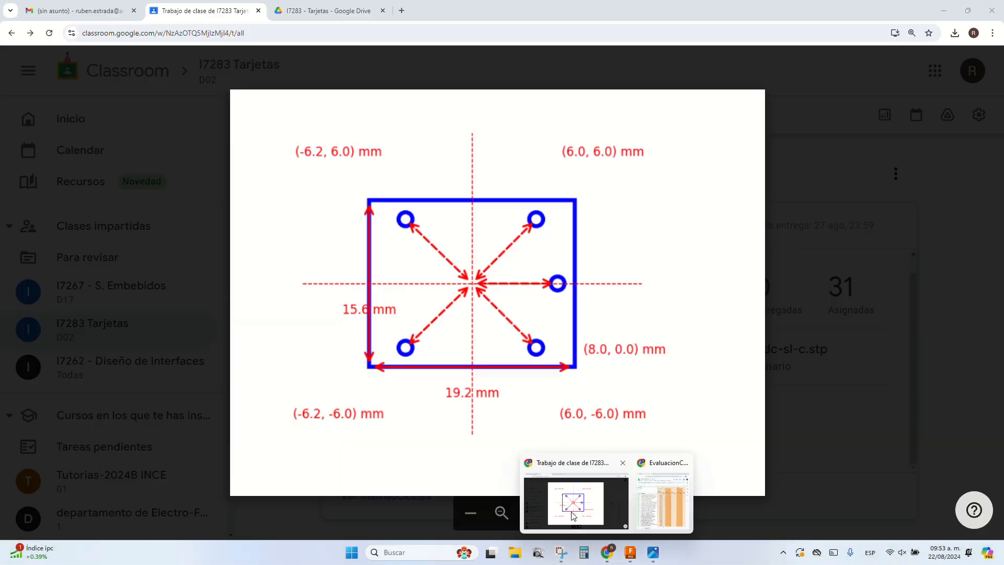
click(574, 518)
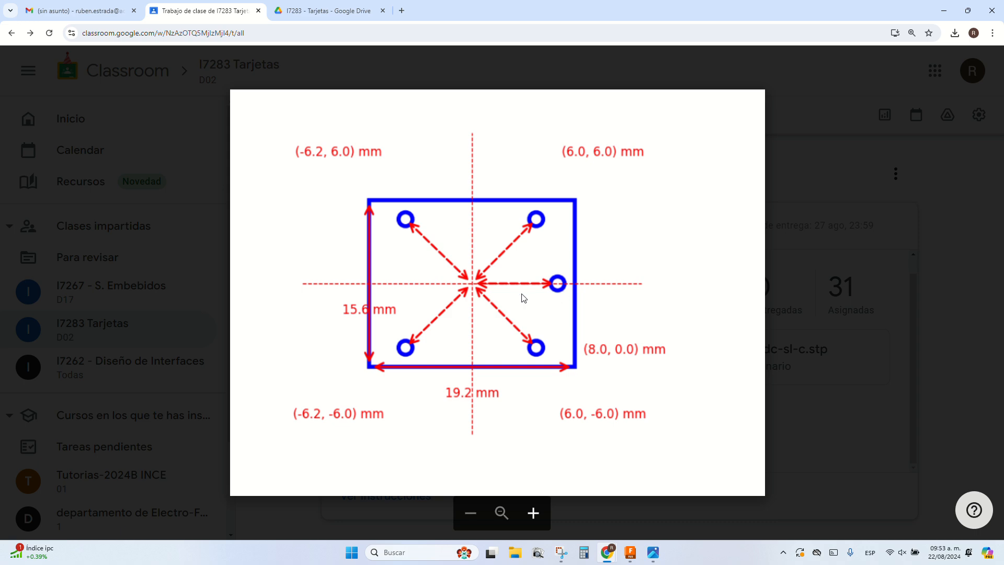
click(531, 511)
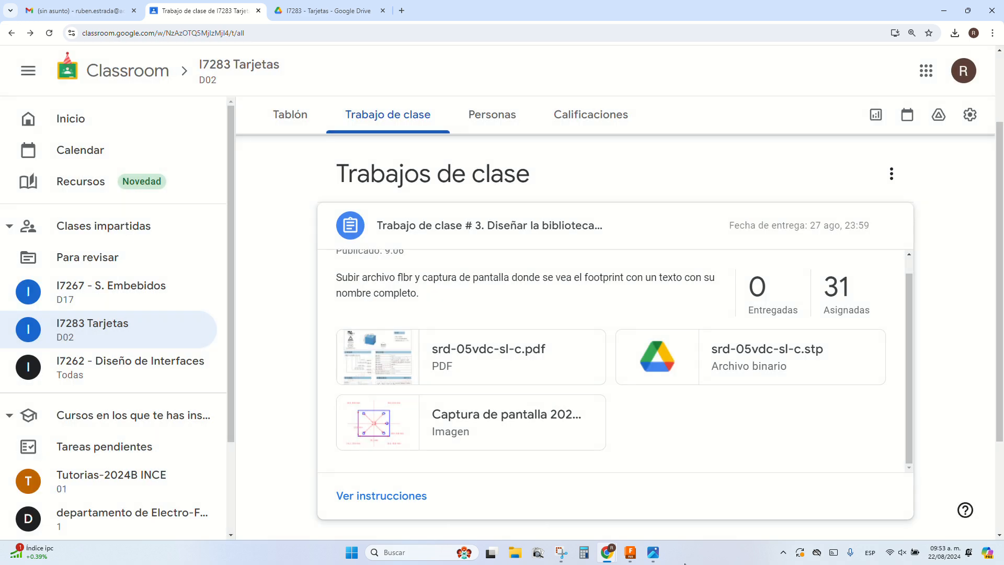
click(631, 553)
Step: Set the X position of pad P$5 to -8 mm in its properties
right_click(581, 240)
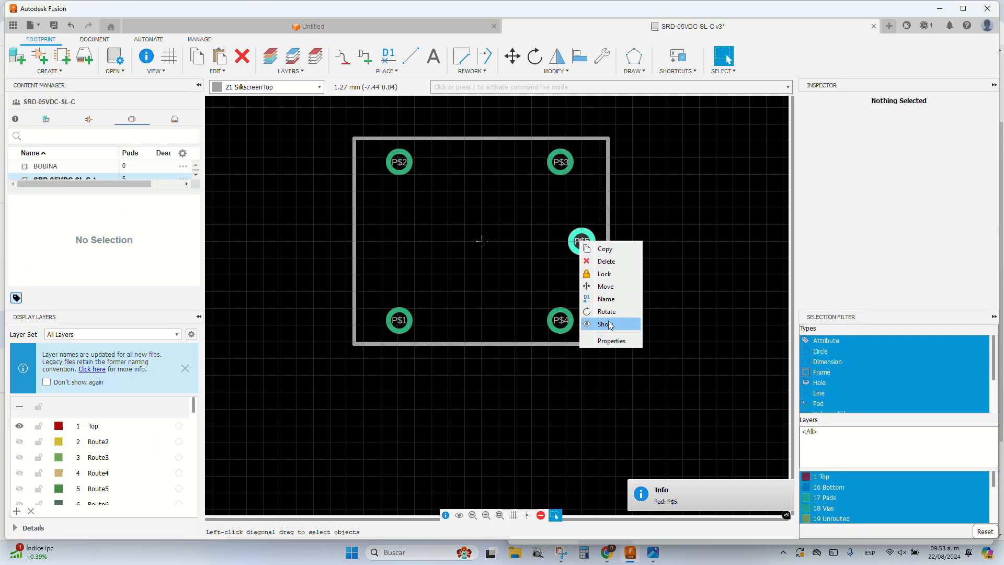
click(608, 338)
click(453, 180)
triple_click(453, 180)
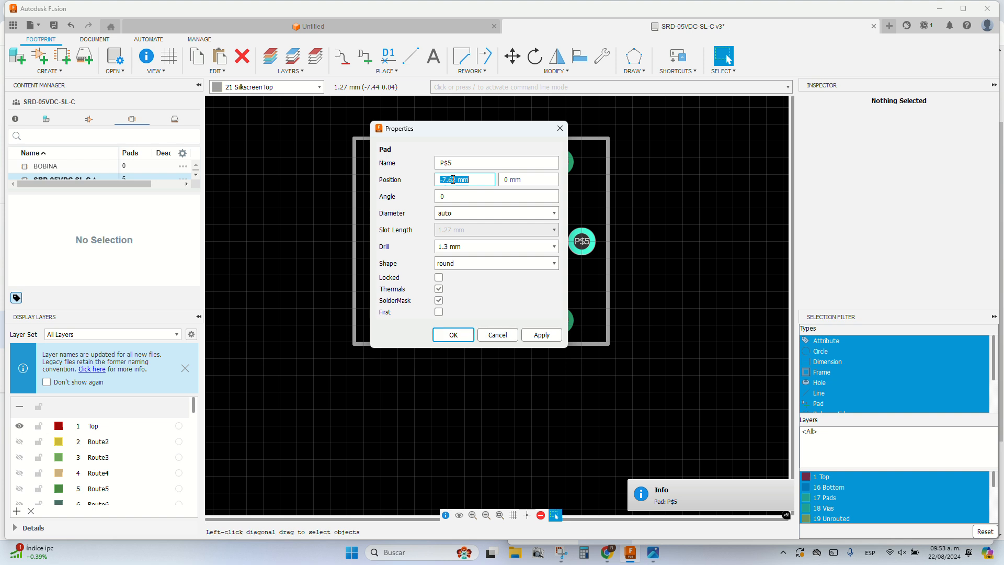
text(-8)
key(Return)
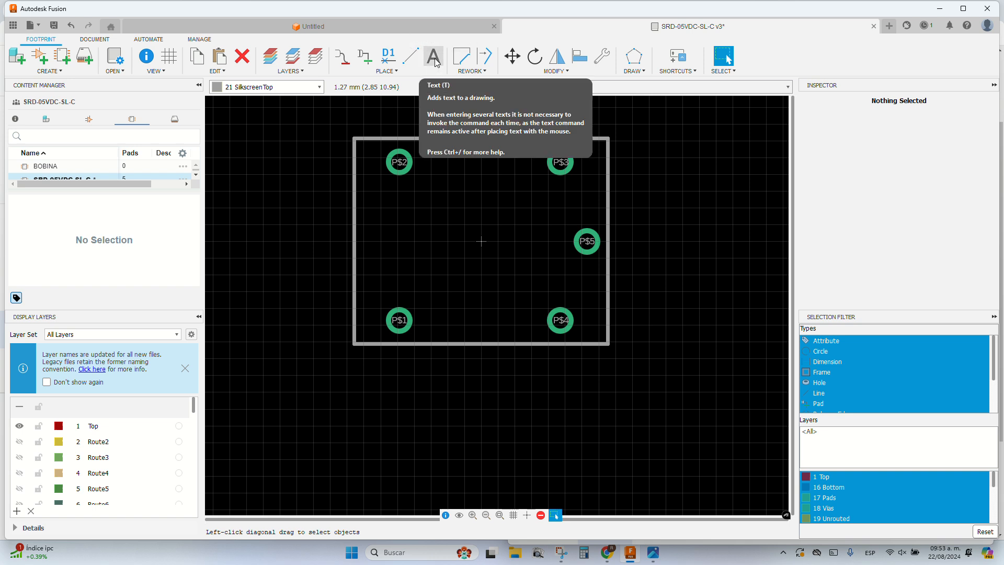
Step: Rename pad P$5 as C
click(388, 54)
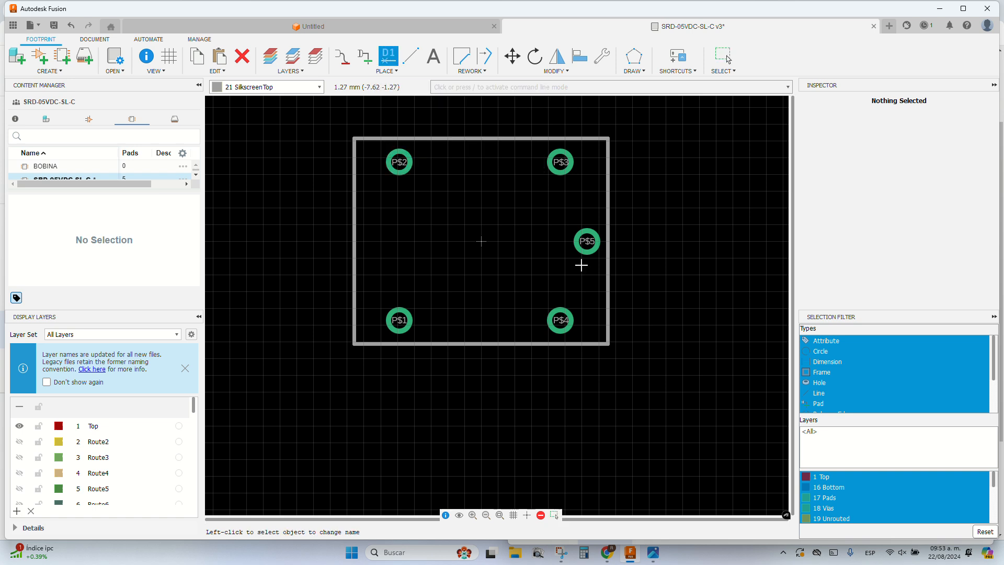
click(587, 245)
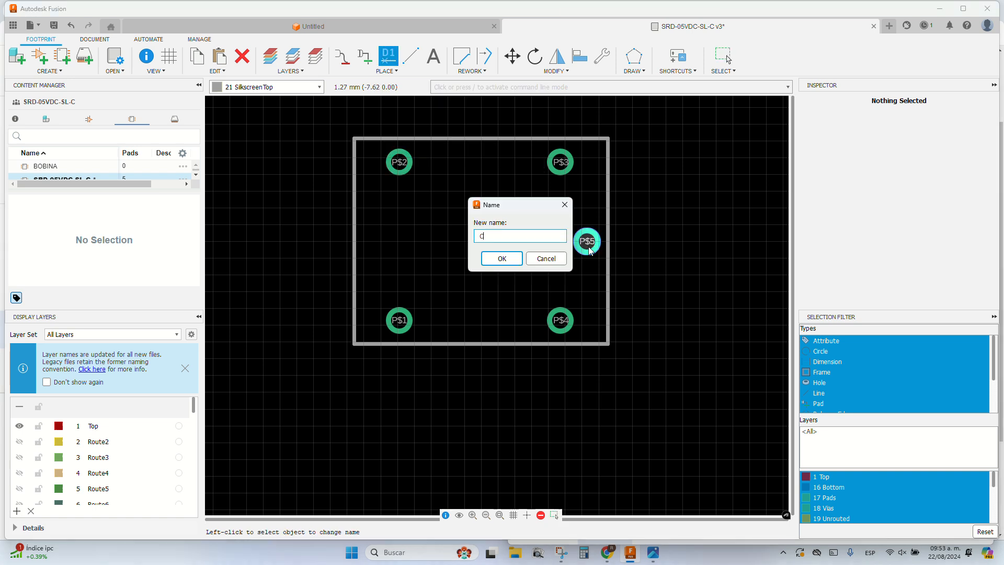
key(Return)
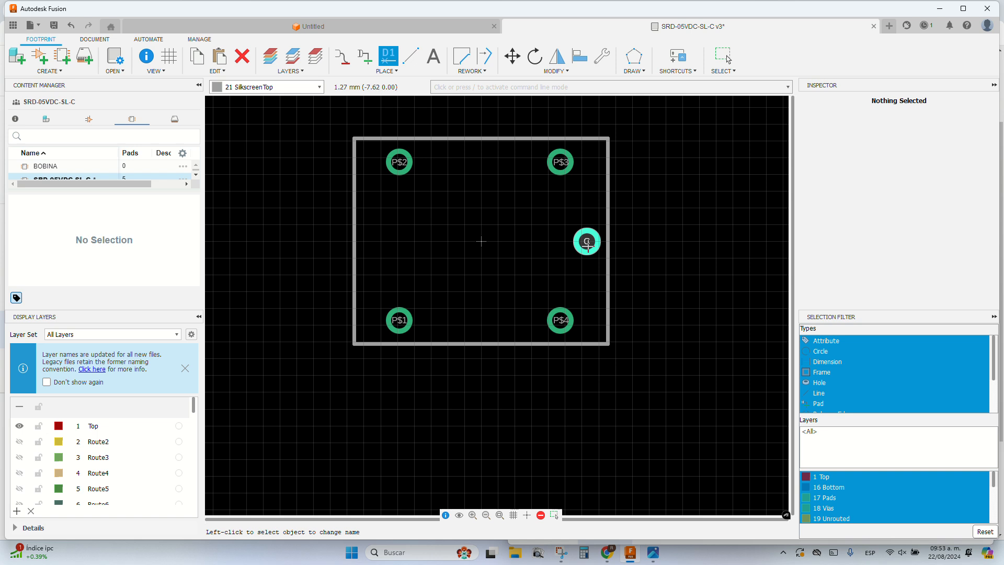
Step: Rename pad P$3 as 1 and pad P$4 as 2
click(564, 167)
text(1)
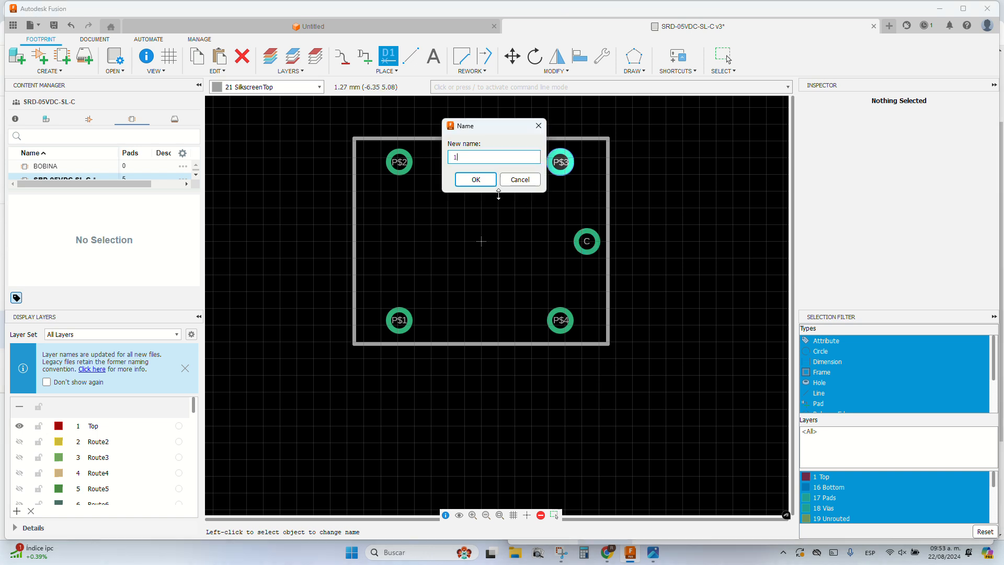
click(475, 176)
click(560, 320)
text(2)
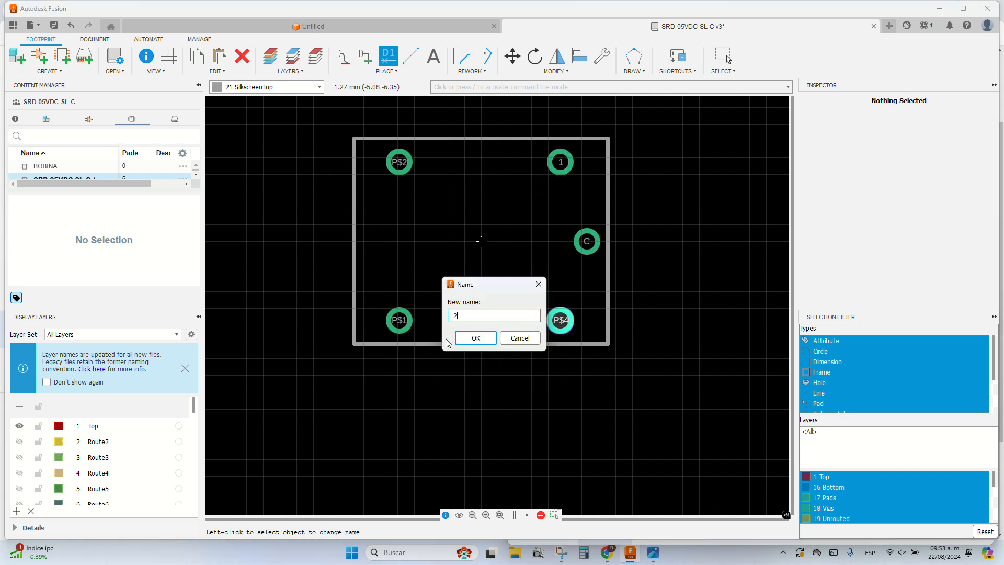
click(465, 339)
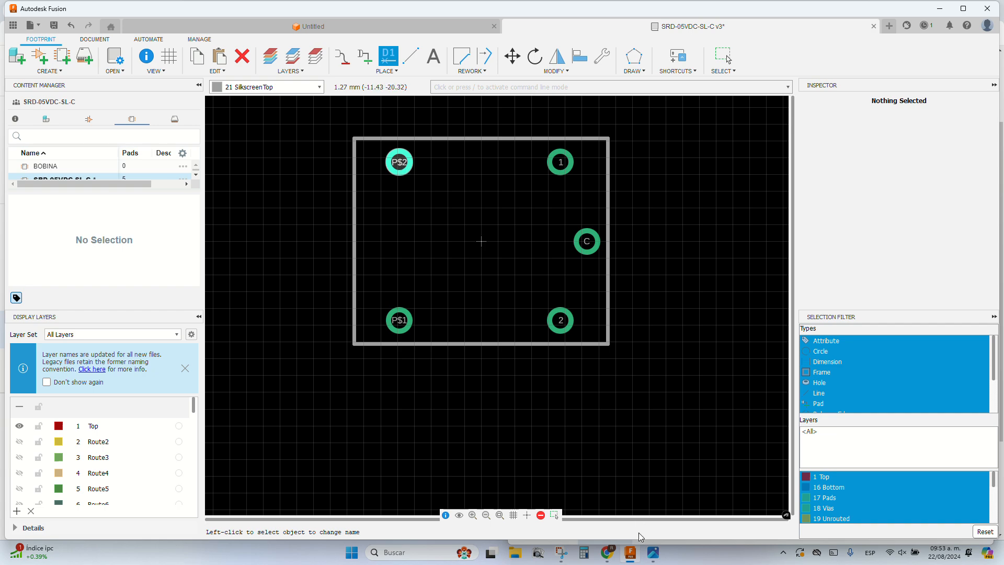
Step: Check the contact diagram in srd-05vdc-sl-c.pdf in the browser, and in Fusion rename pad P$2 as NC and P$1 as NO
mouse_move(608, 555)
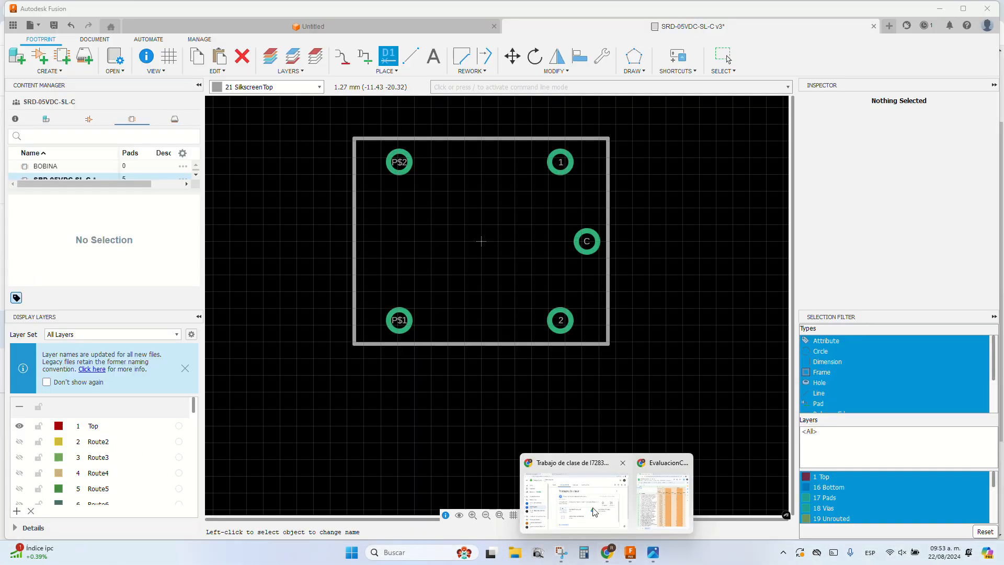
click(594, 512)
click(384, 370)
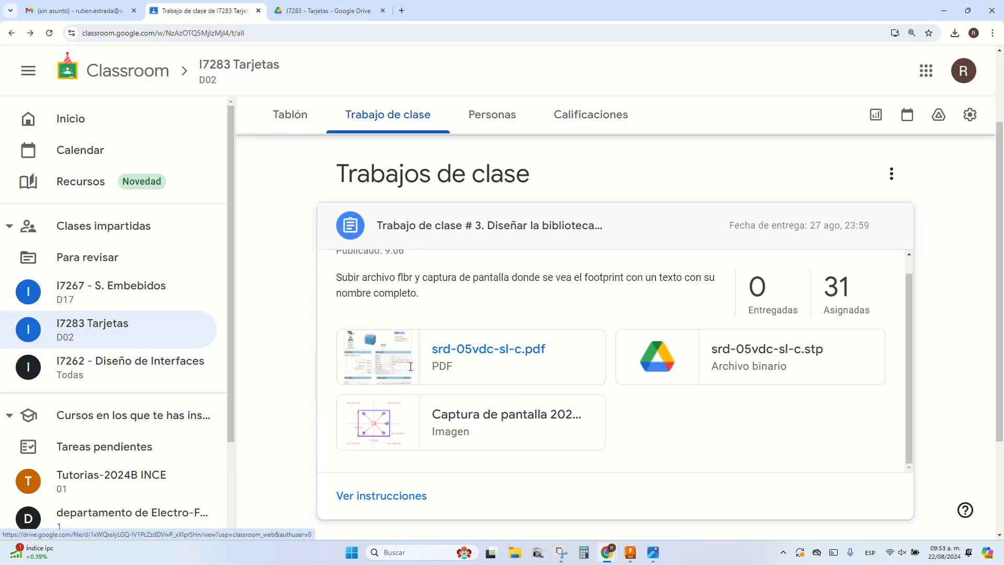
scroll(675, 333, down, 15)
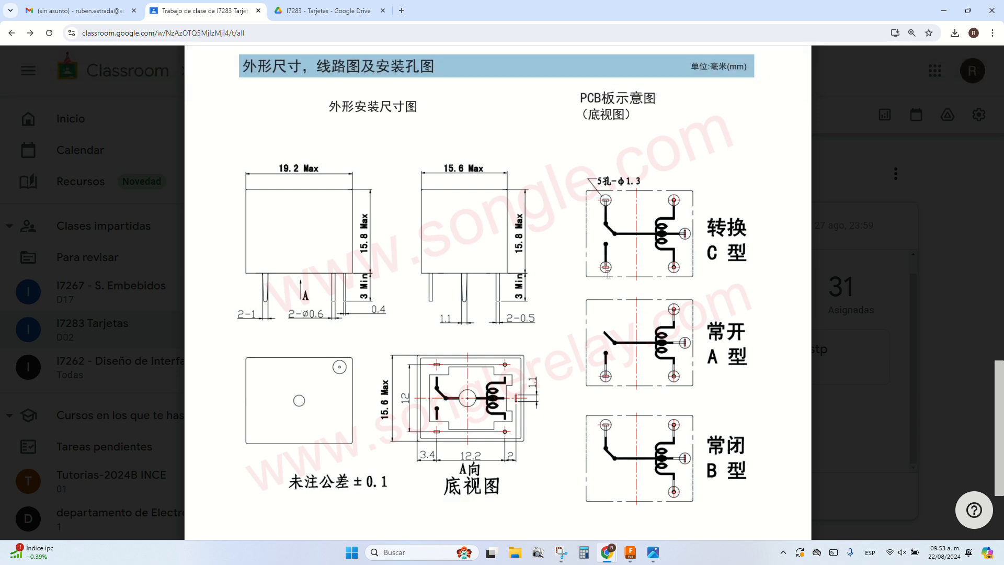
click(630, 553)
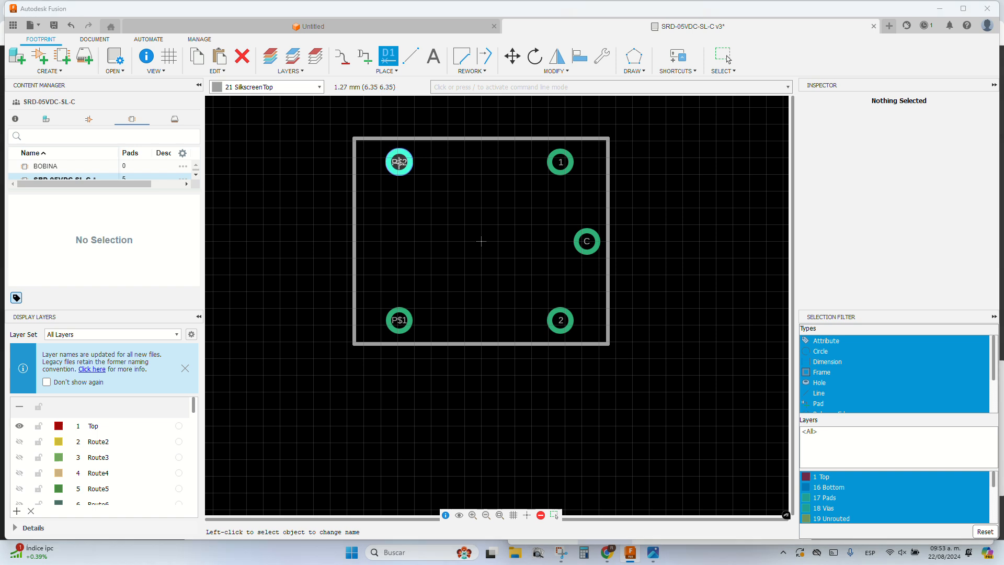
click(400, 165)
text(NC)
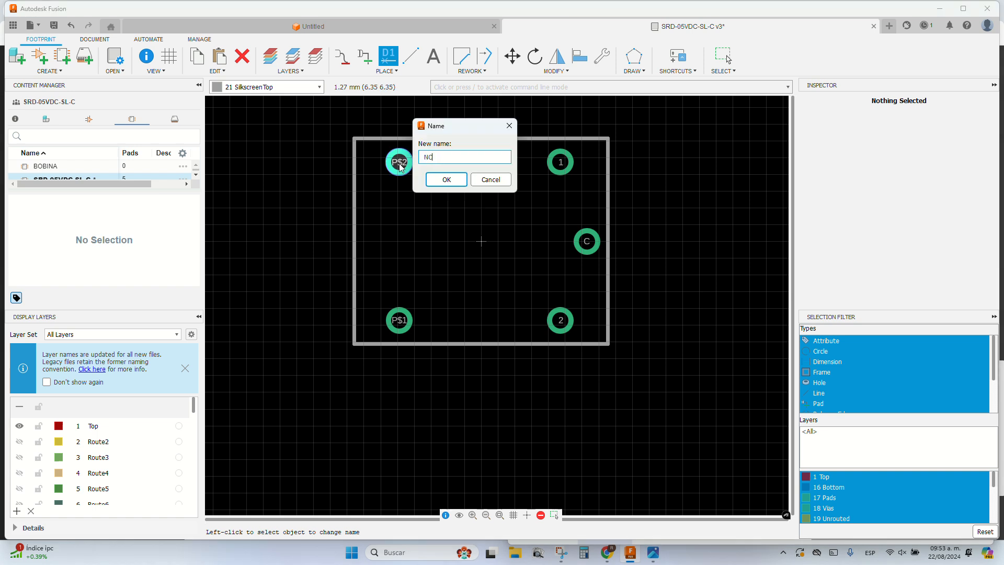
key(Return)
click(402, 332)
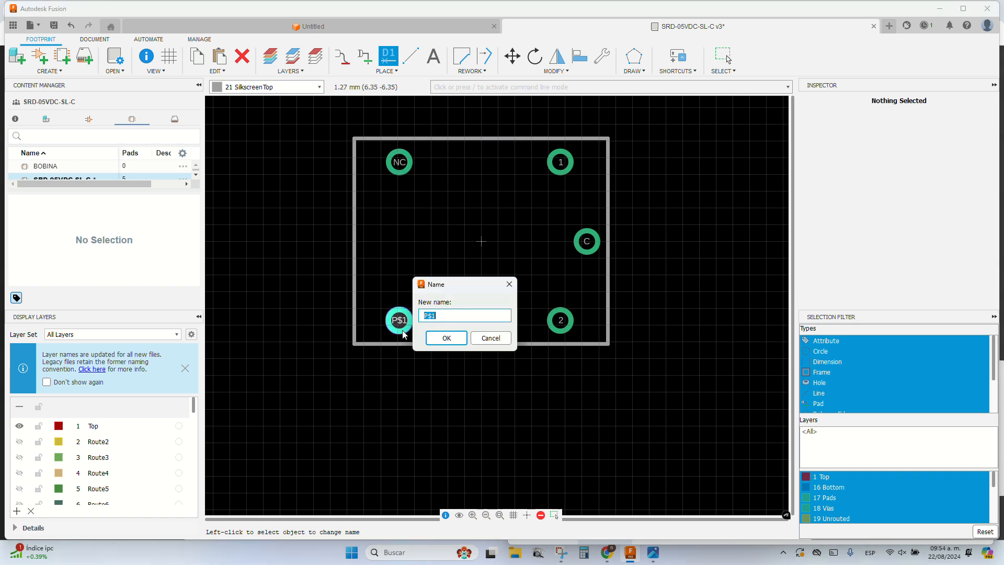
text(NO)
key(Return)
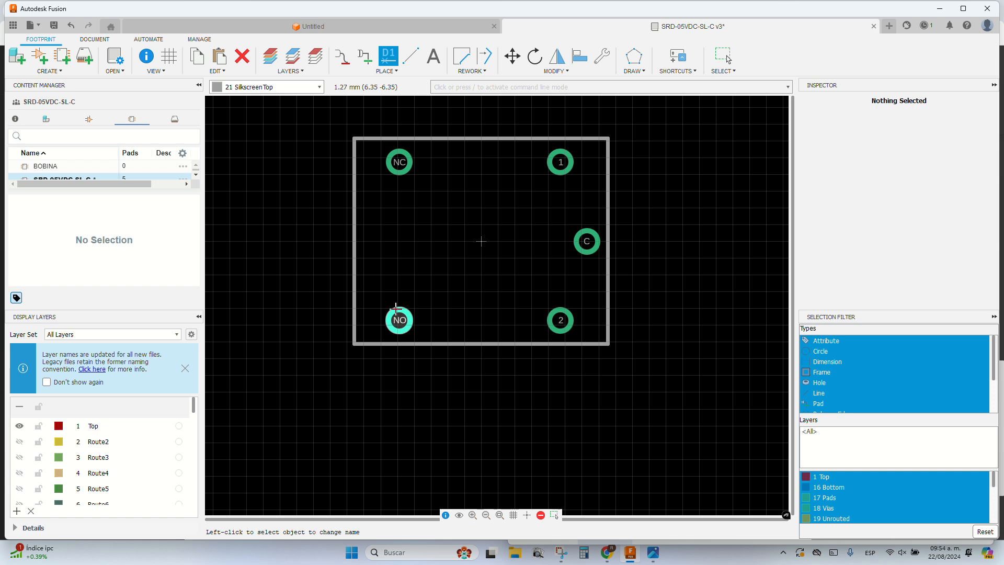
Step: Save the library as a new version and close the project data view
click(61, 30)
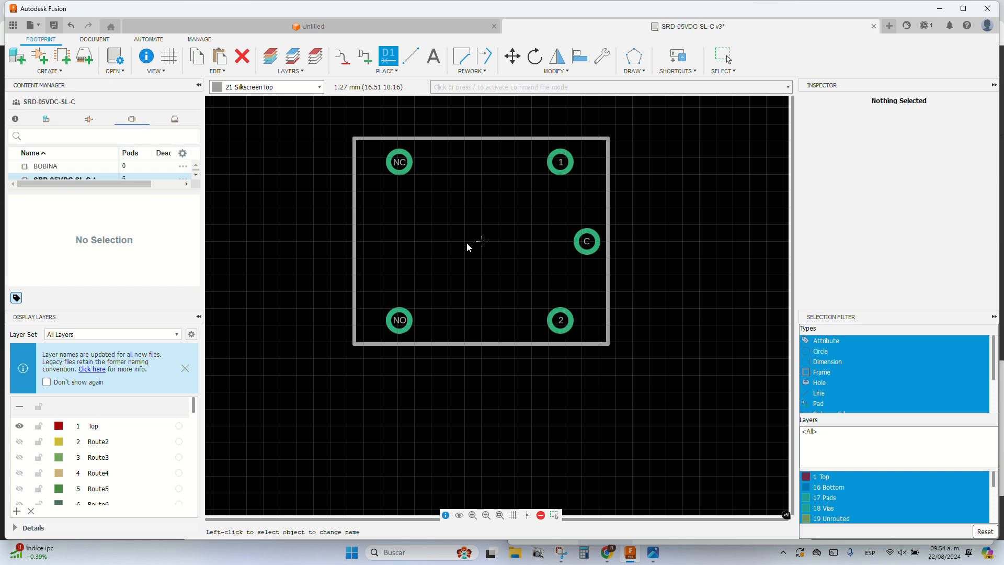
click(509, 301)
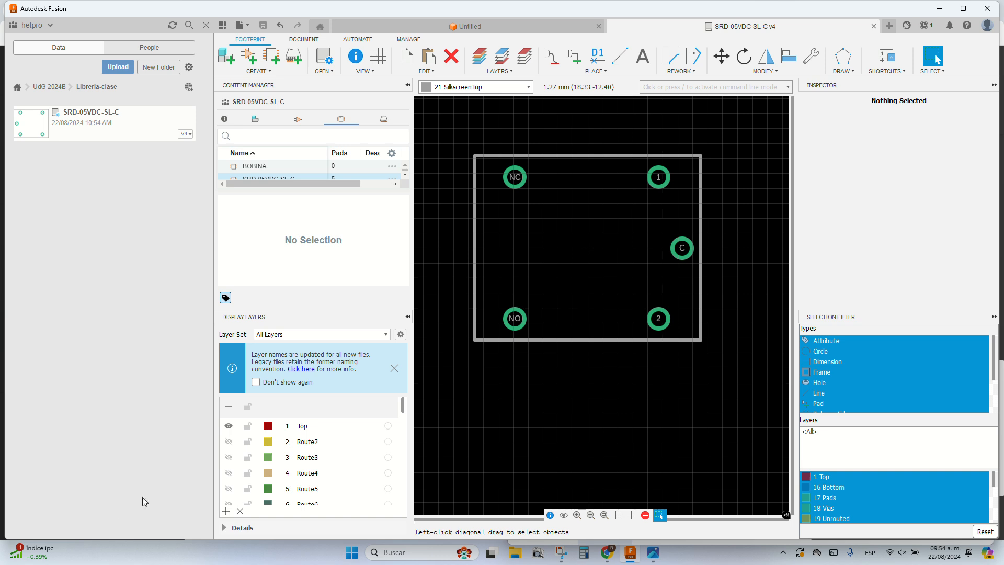
click(206, 26)
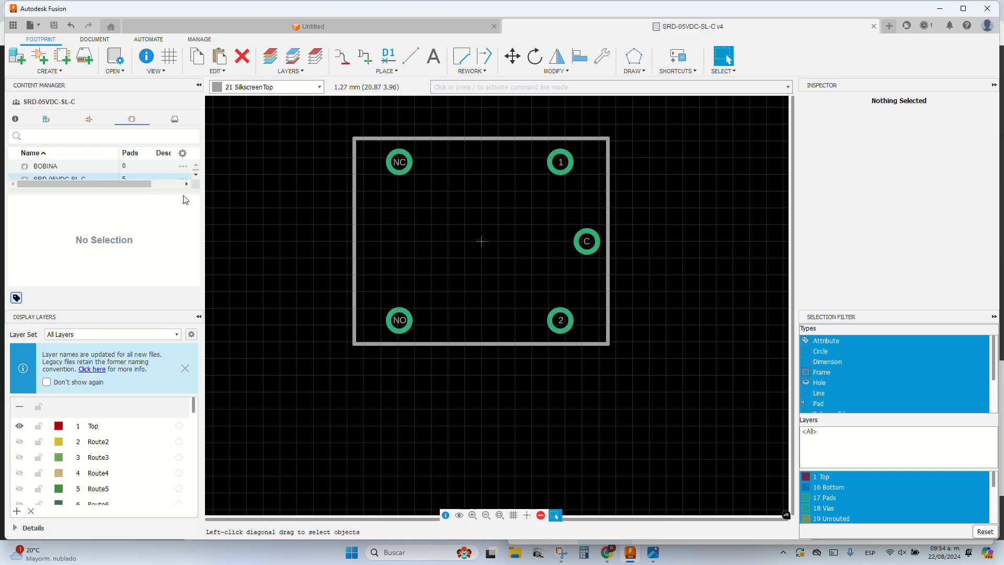
Step: Enlarge the footprint list and delete the BOBINA footprint from the library
drag(179, 192, 178, 242)
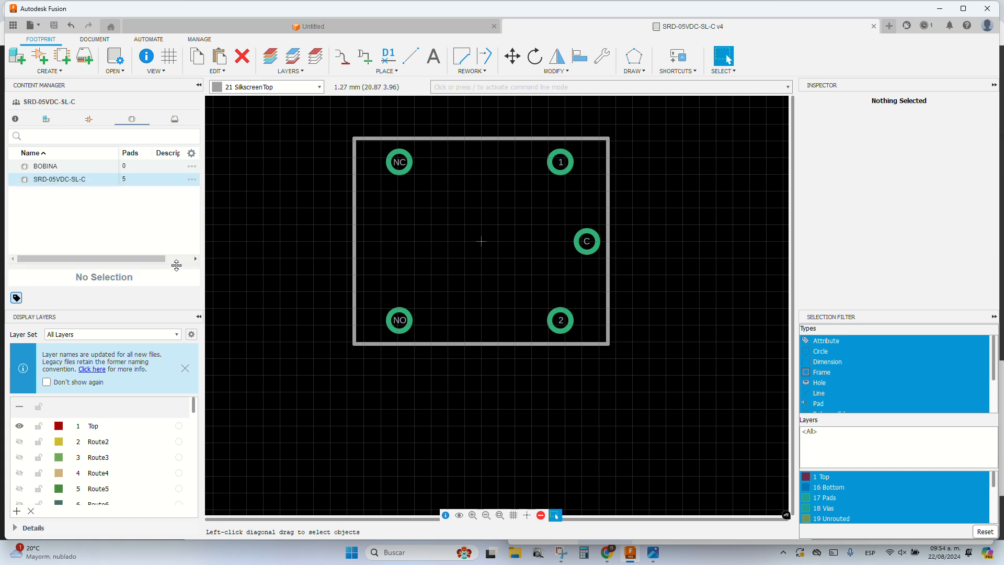
click(61, 168)
right_click(61, 167)
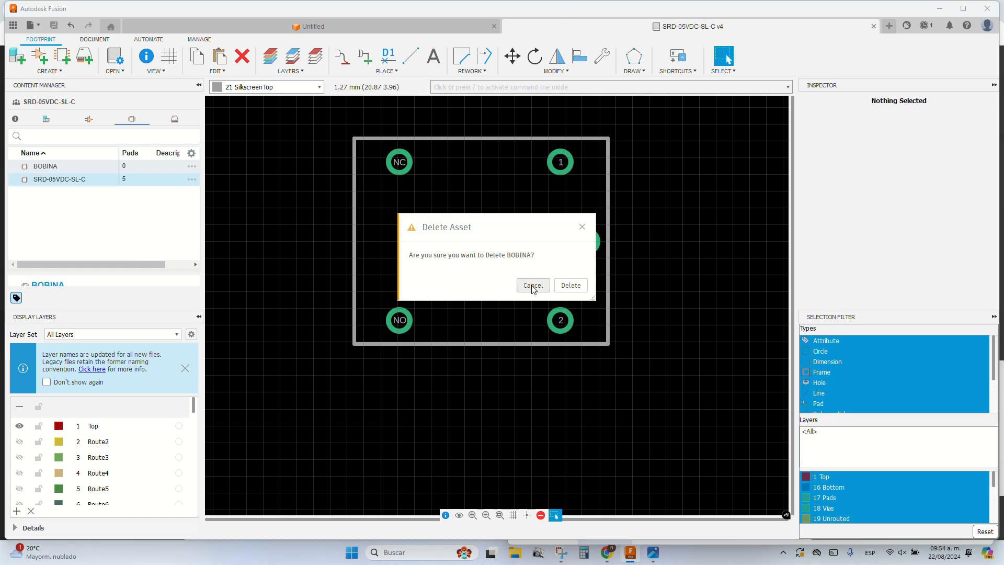
click(571, 285)
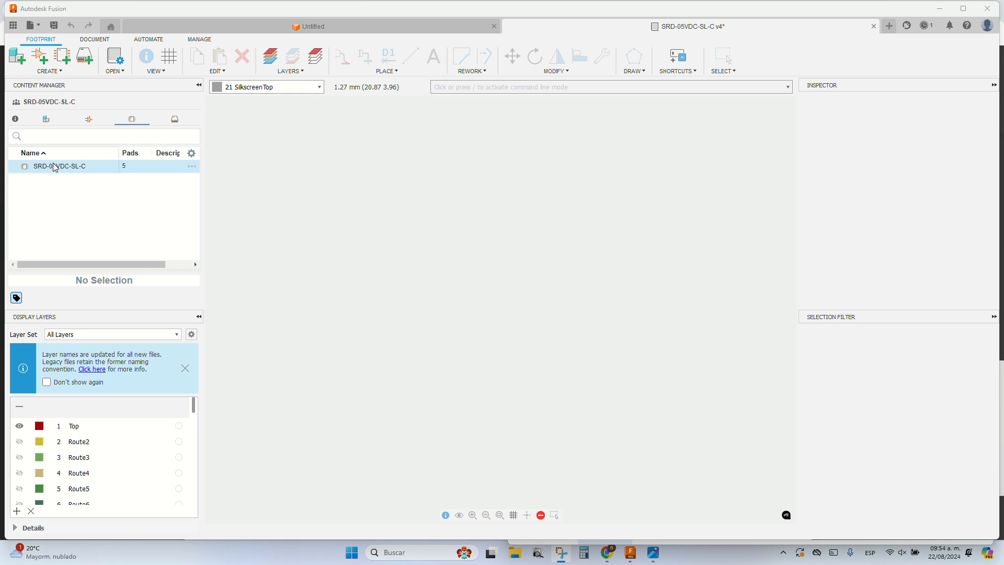
Step: Create a new 3D model for the SRD-05VDC-SL-C footprint and save it as SRD-05VDC-SL-C in the Libreria-clase folder
click(86, 167)
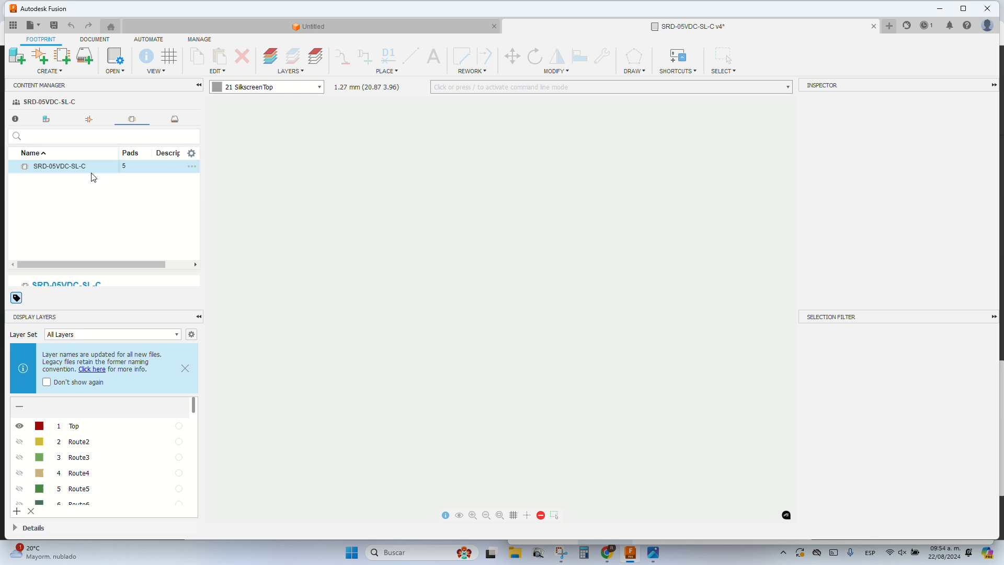
click(192, 167)
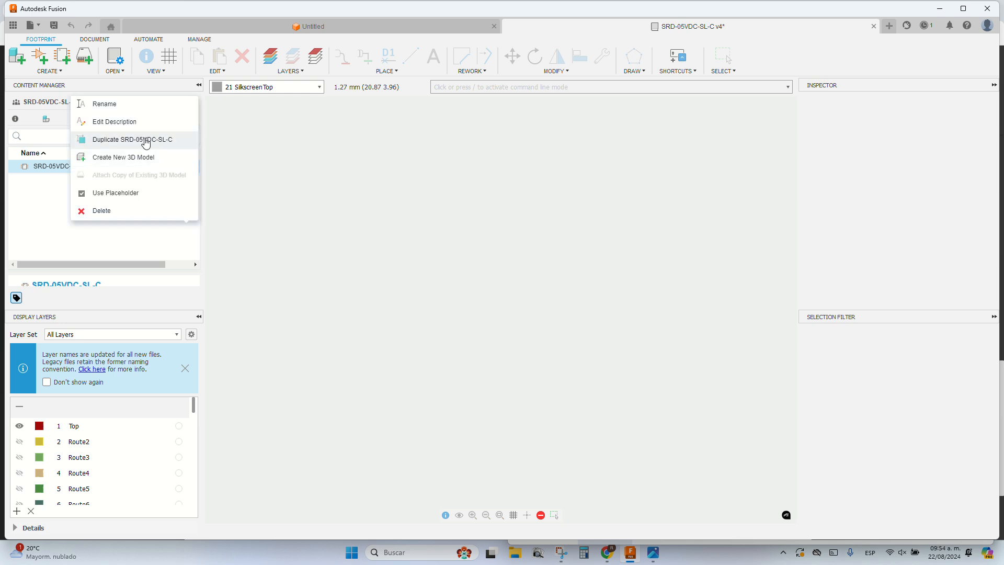
click(138, 161)
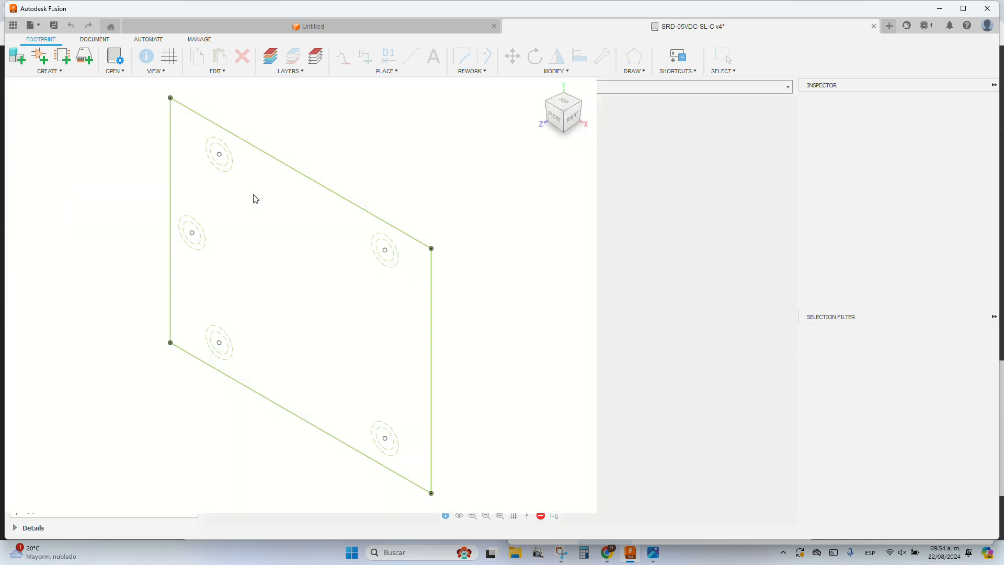
key(ctrl+s)
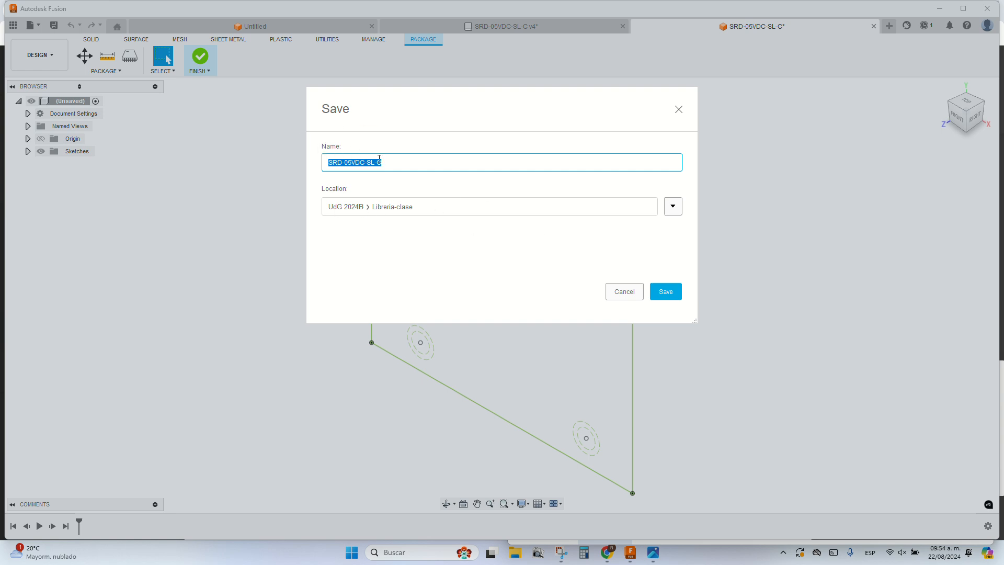
click(666, 291)
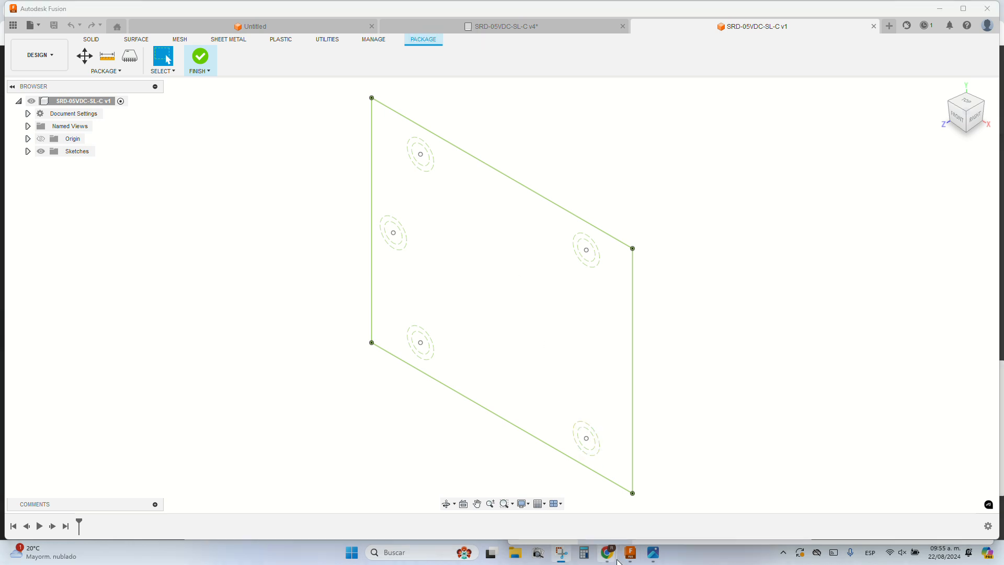
Step: Switch to the browser, search Google for GRABCAD in a new tab and look over the GrabCAD home page
mouse_move(609, 560)
click(566, 508)
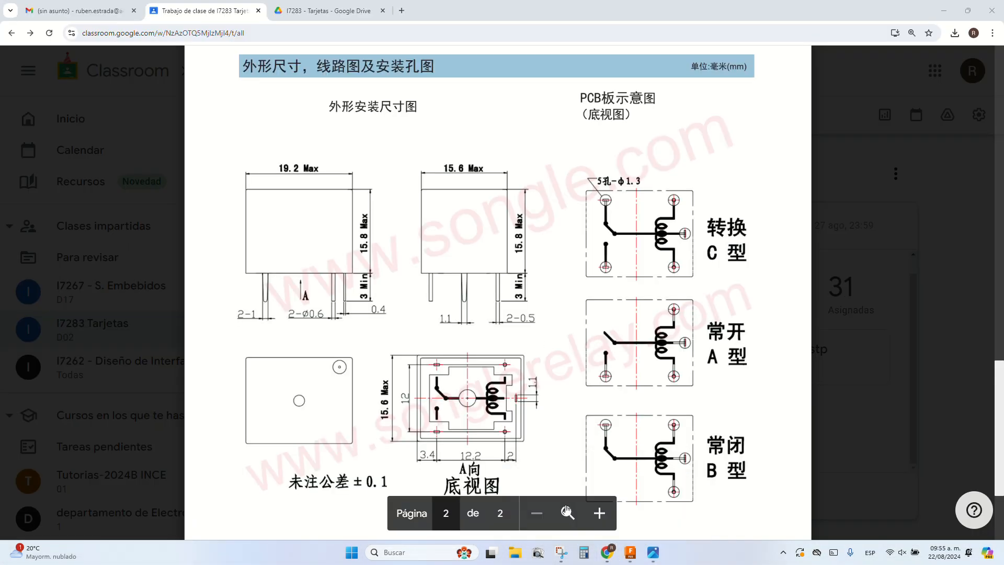
click(403, 10)
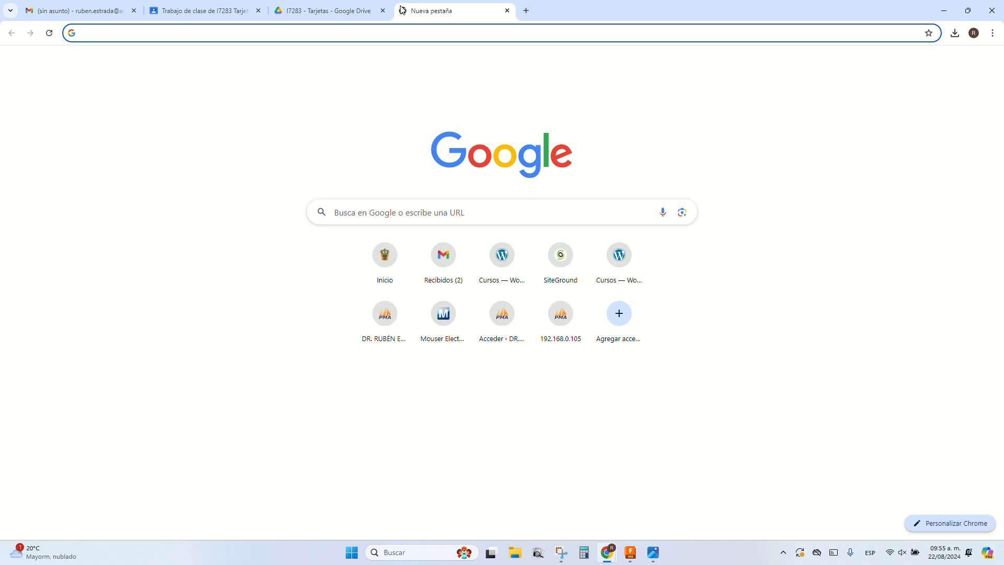
text(G)
text(BRE)
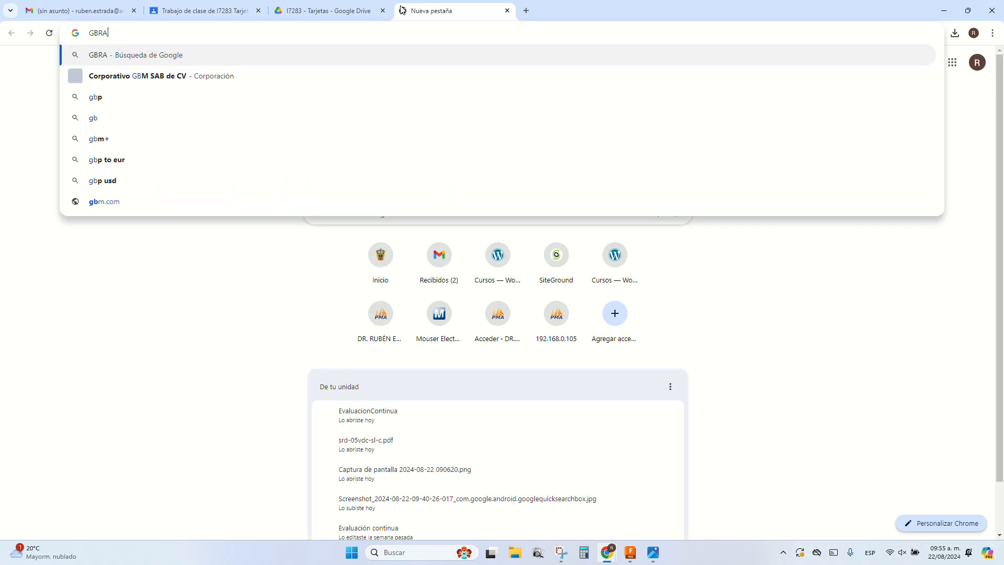
key(BackSpace)
key(BackSpace)
key(BackSpace)
text(RABCAD)
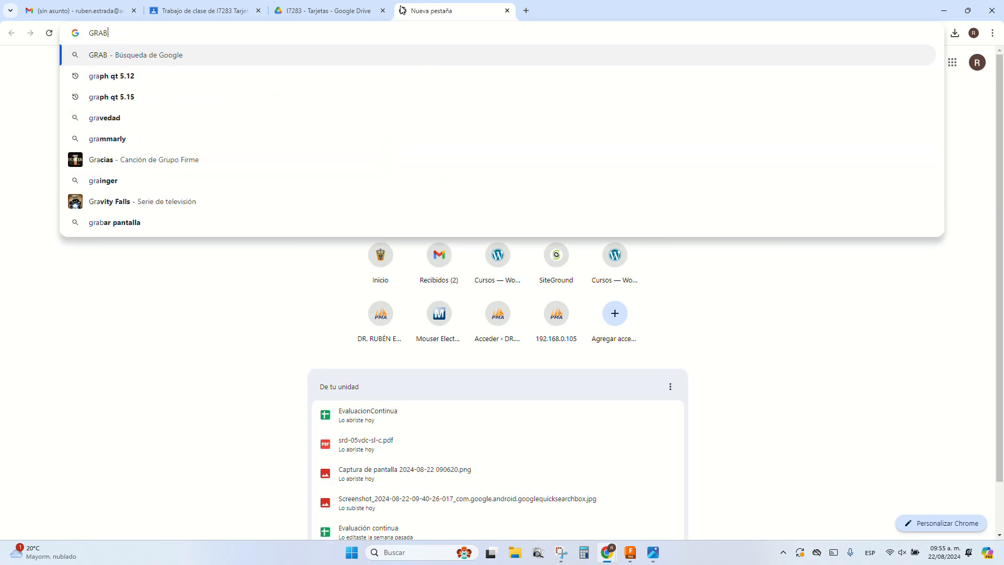
key(Return)
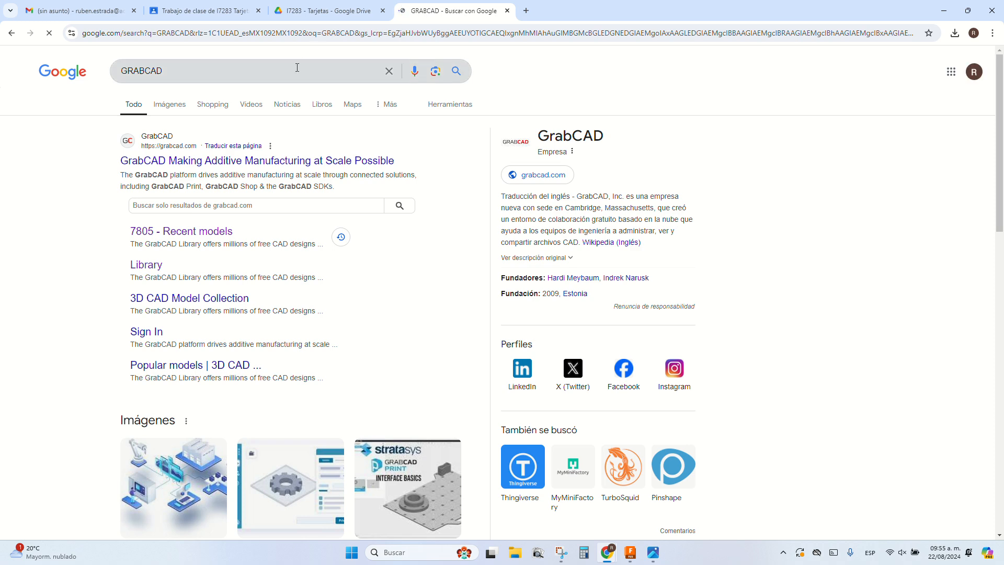
click(278, 160)
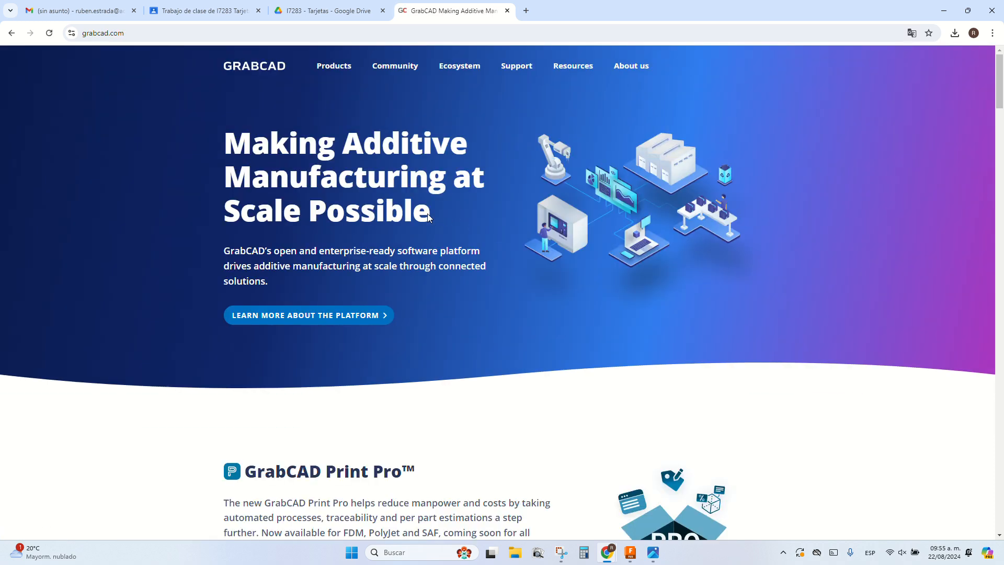
scroll(424, 214, down, 3)
scroll(256, 135, up, 3)
Step: Return to the Google results and search for SRD-05VDC-SL-C 3D MODEL
click(11, 33)
double_click(200, 72)
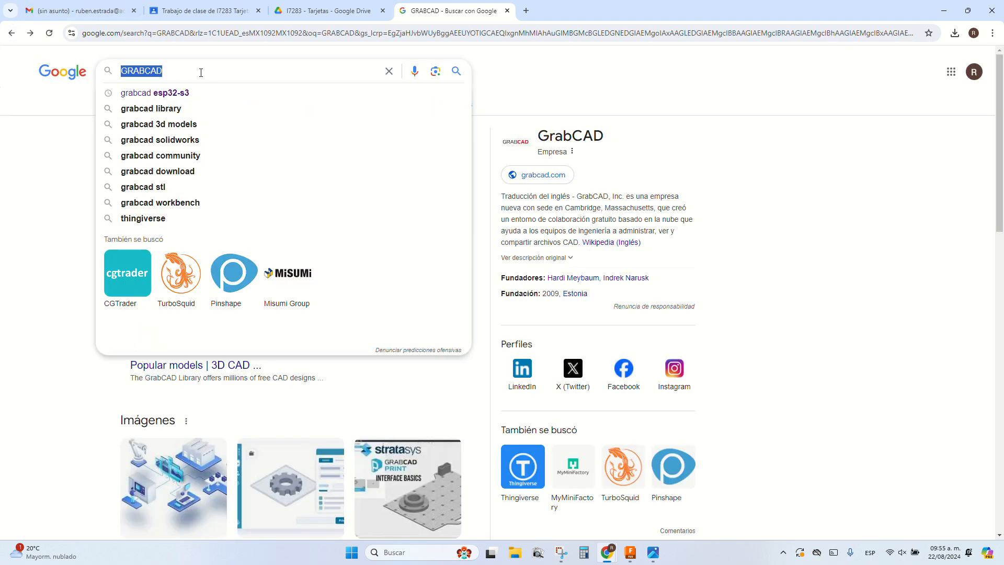
text(SRD-05VDC-)
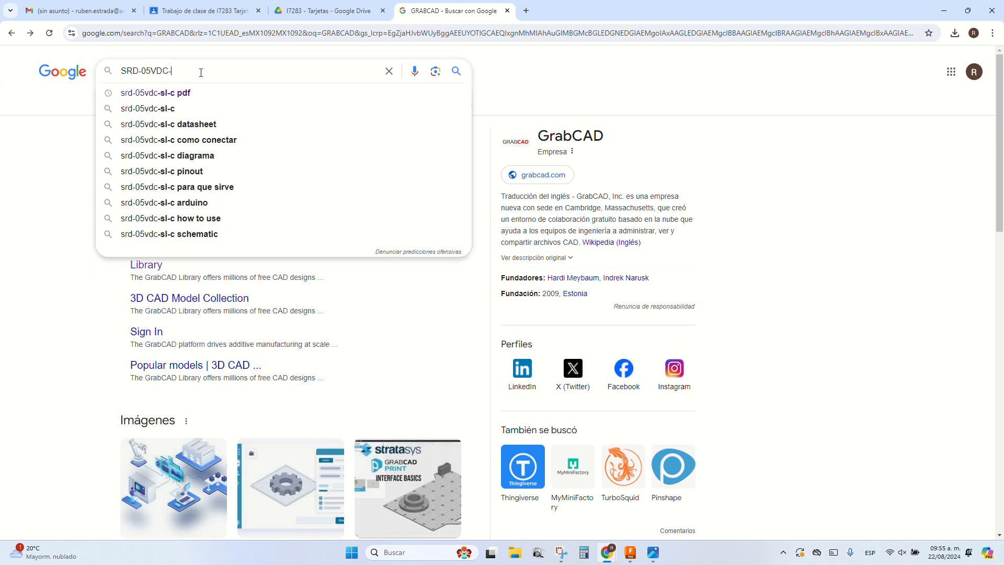
text(S)
text(L-C 3DM)
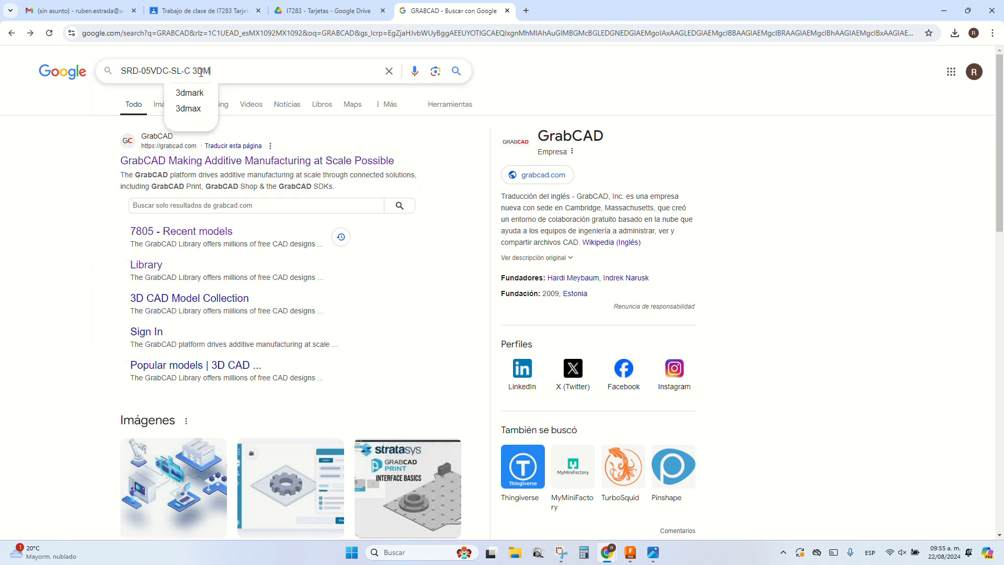
key(BackSpace)
text(MO)
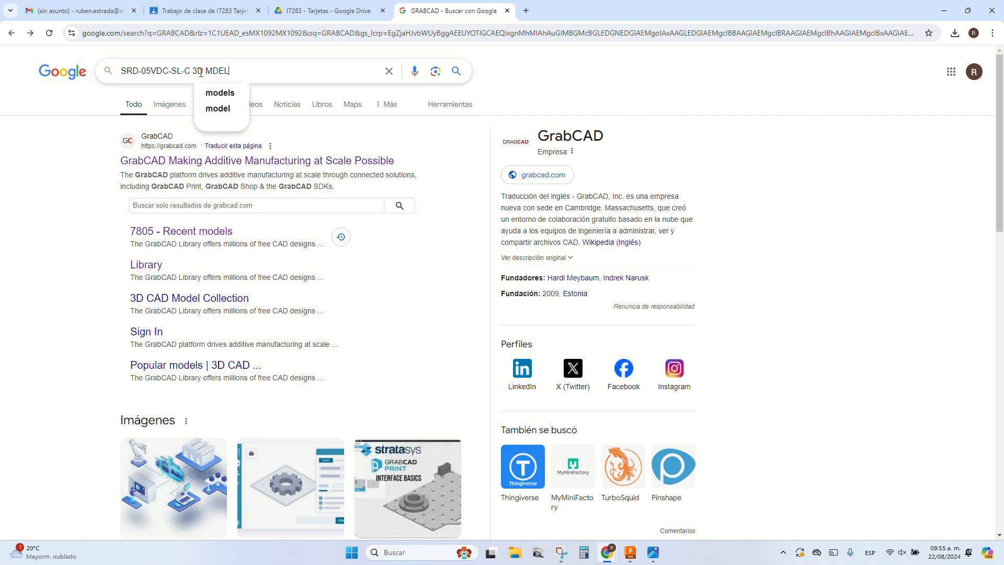
text(DEL)
key(Return)
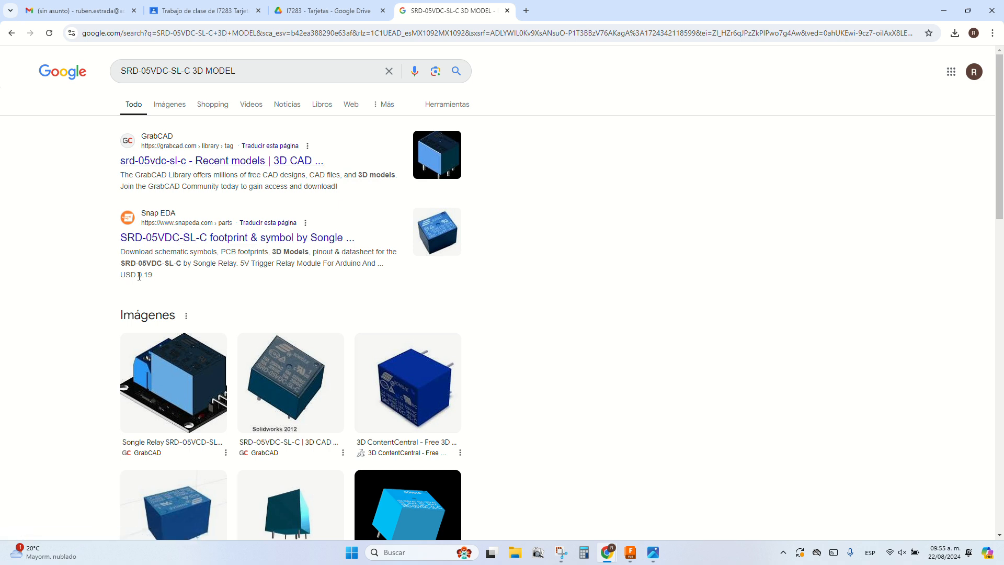
Step: Open GrabCAD's "Rele 5v 12v 24v." model from the srd-05vdc-sl-c results and download the srd-05vdc-sl-c.stp file
click(219, 160)
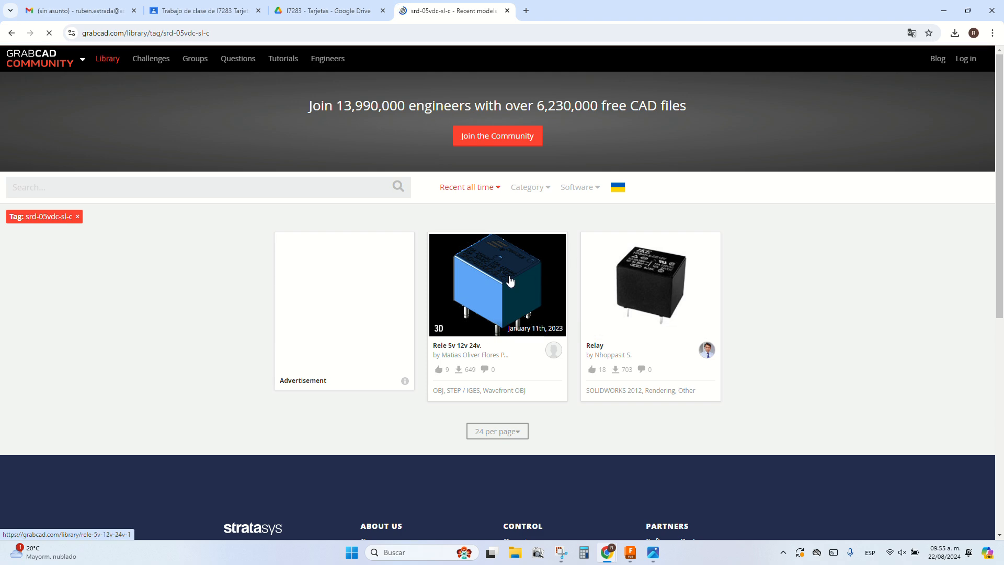
click(554, 261)
scroll(942, 377, down, 9)
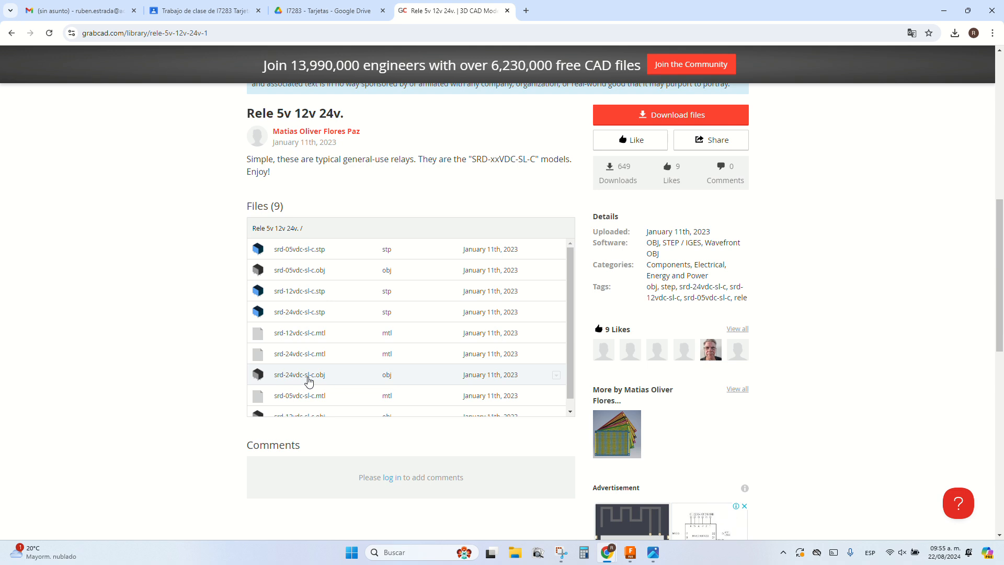
scroll(313, 321, up, 1)
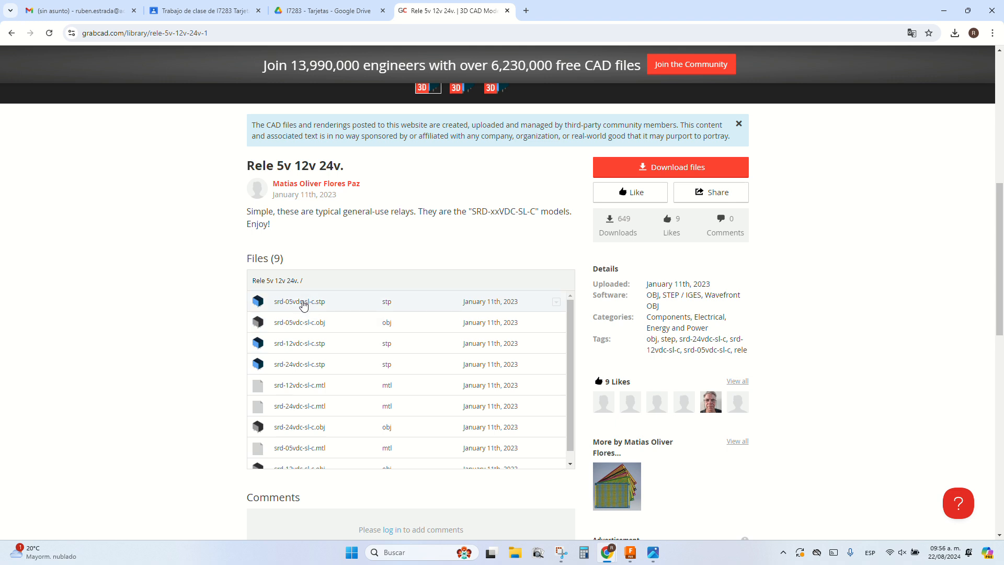
click(304, 305)
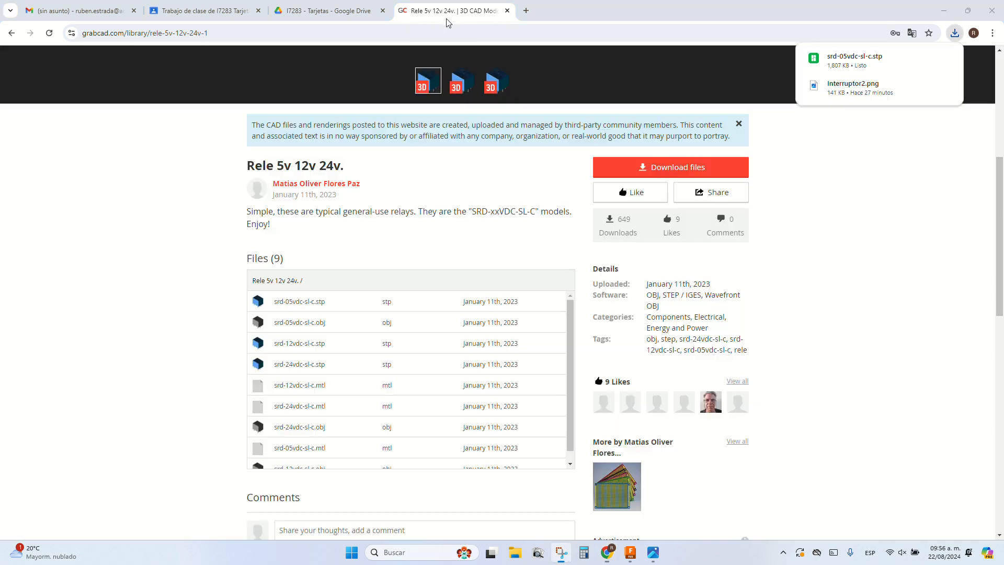
click(313, 307)
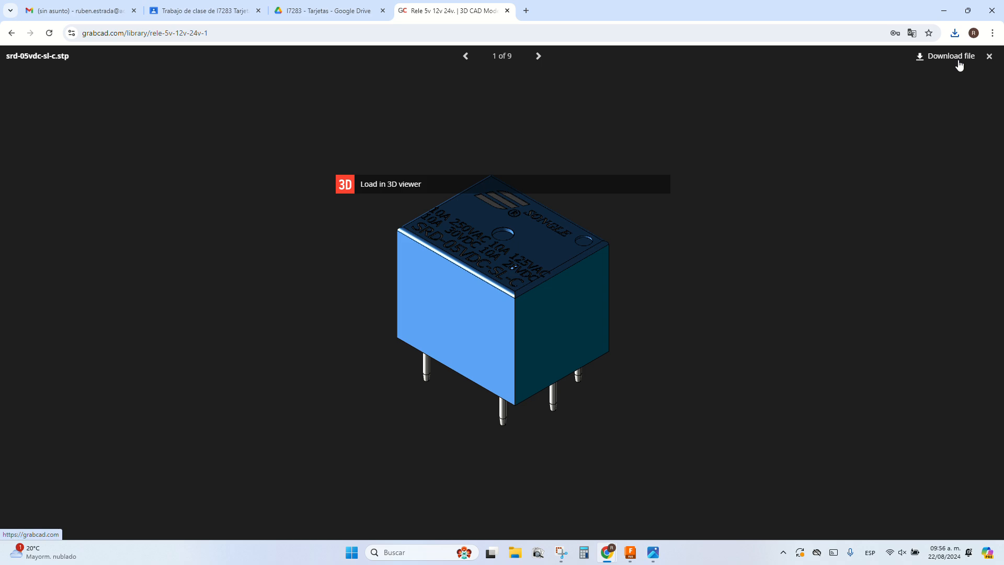
Step: Switch to Fusion and upload srd-05vdc-sl-c.stp from the Descargas folder to the Libreria-clase project folder
click(630, 552)
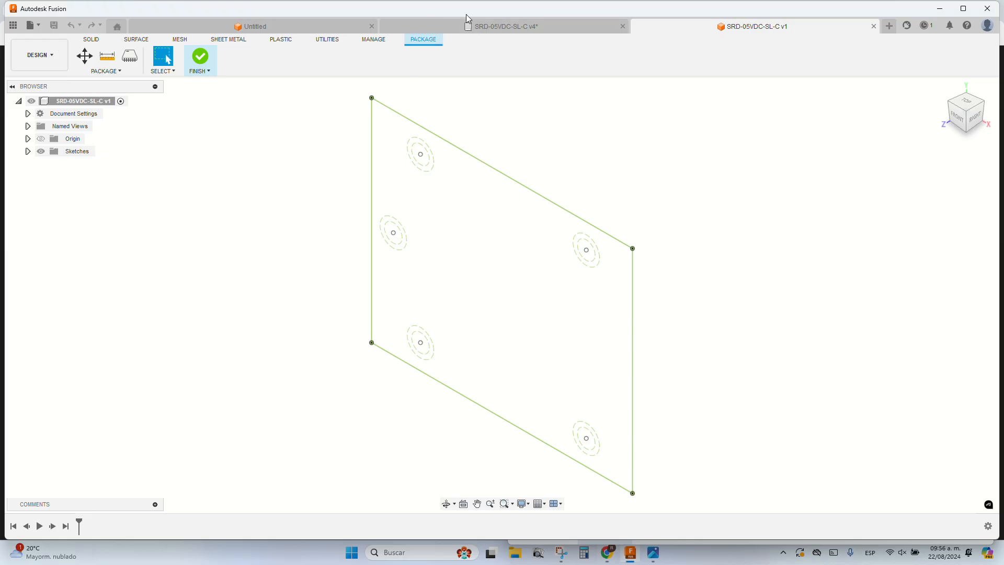
click(447, 13)
click(13, 25)
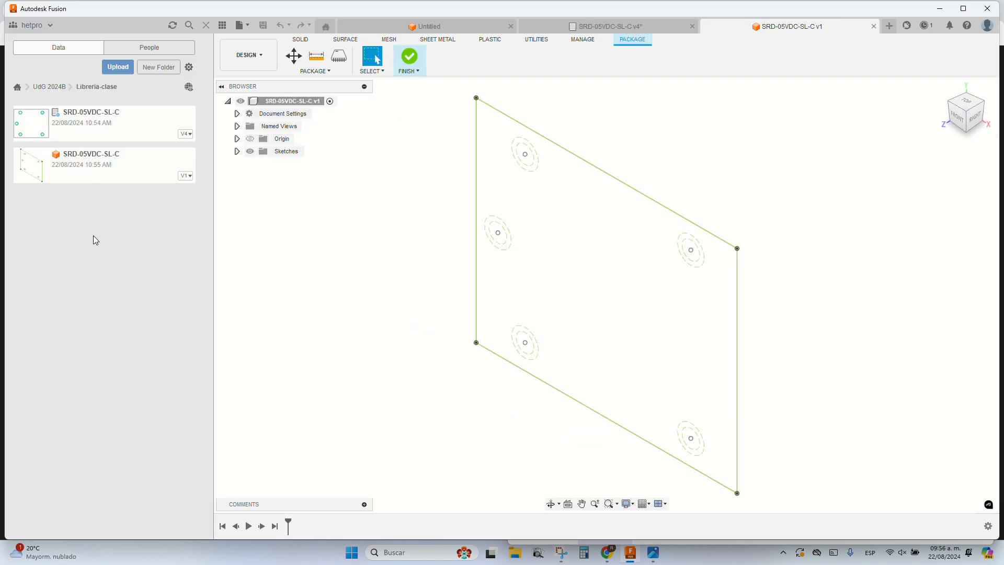
click(118, 67)
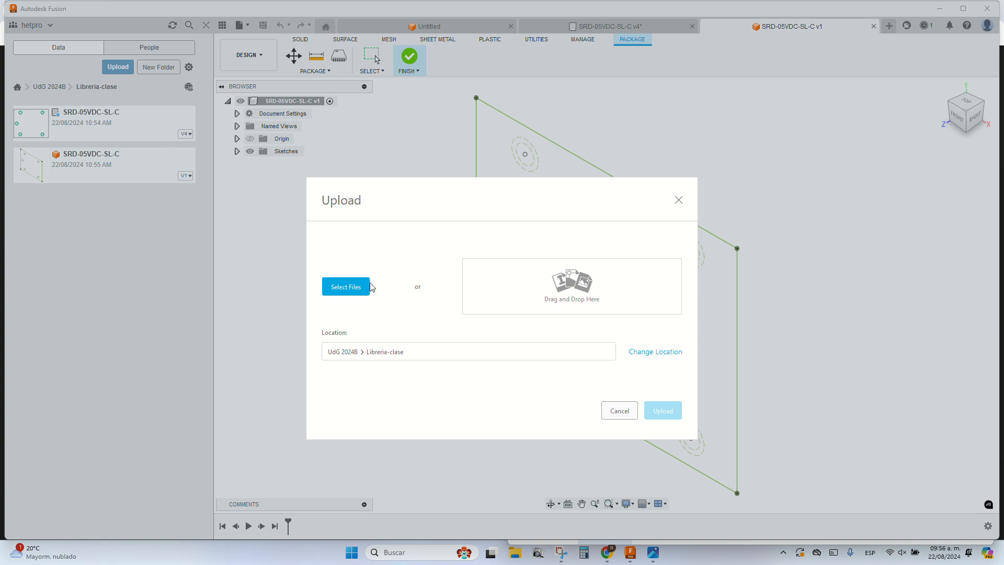
click(354, 288)
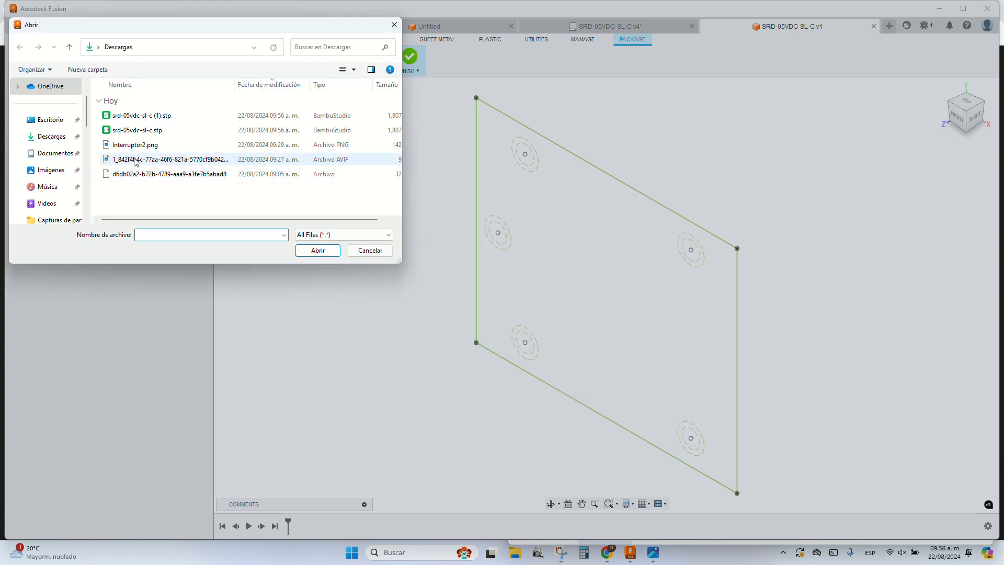
double_click(134, 131)
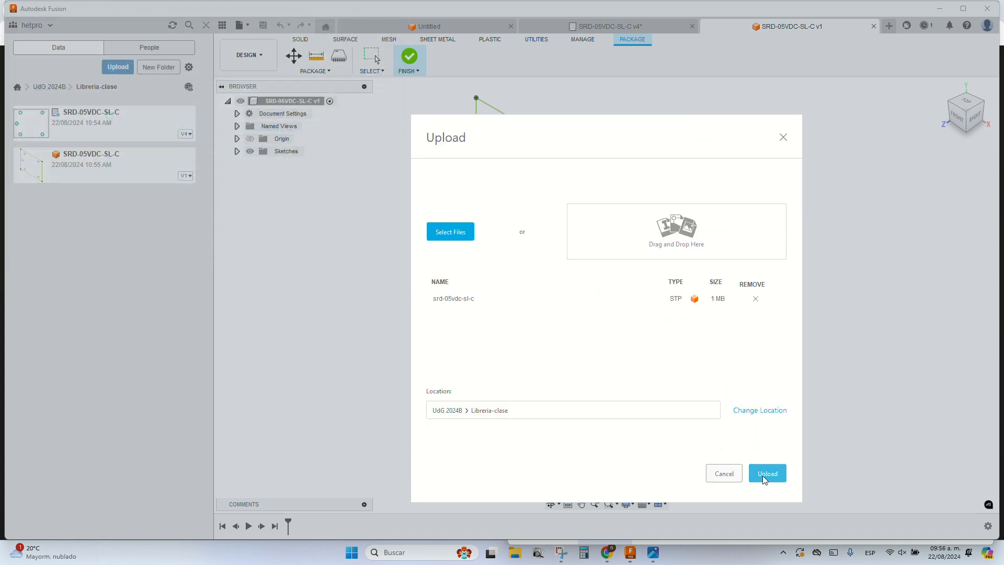
click(764, 476)
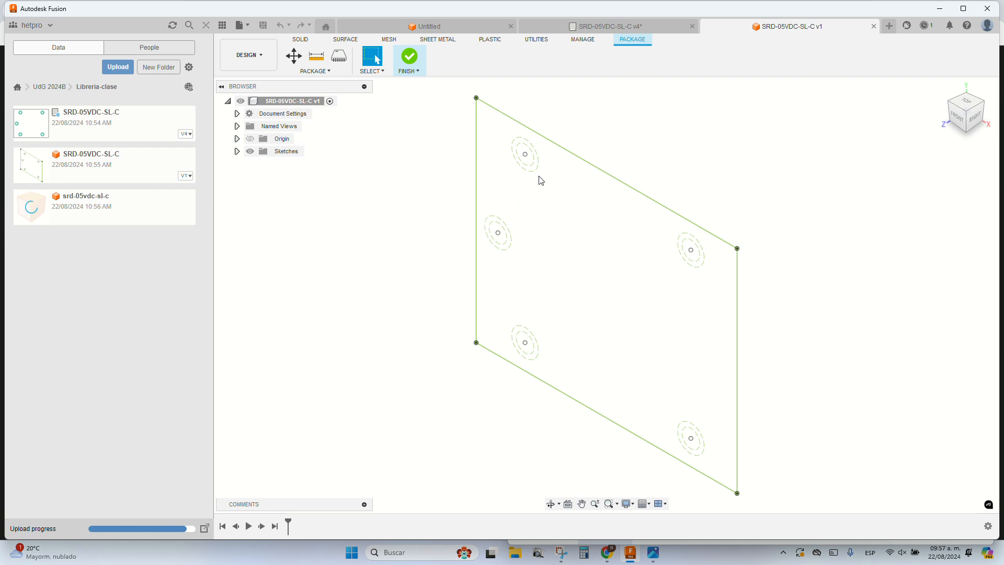
Step: Try inserting the uploaded srd-05vdc-sl-c relay model after finishing package editing, and delete the inserted component
click(549, 142)
click(405, 58)
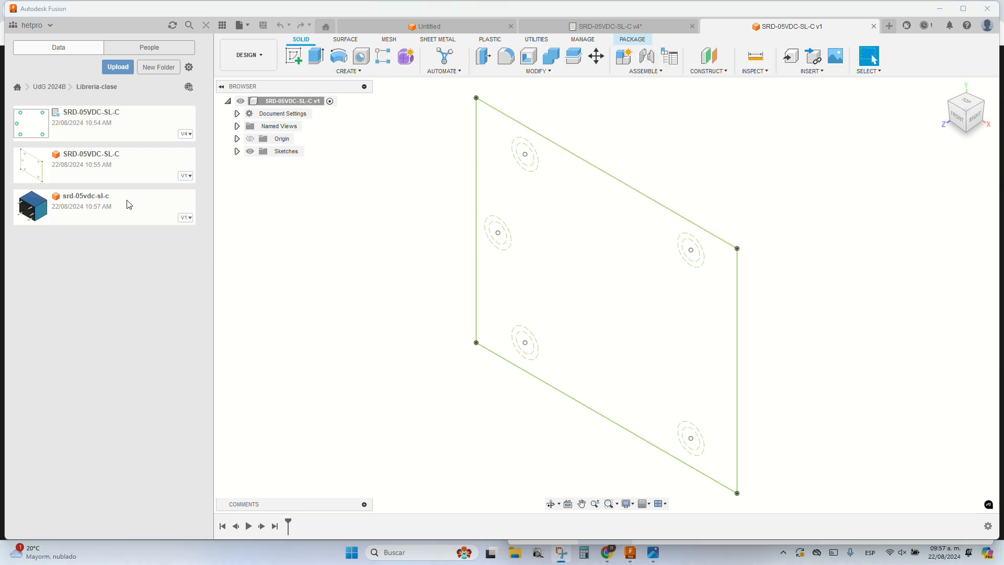
drag(105, 208, 438, 220)
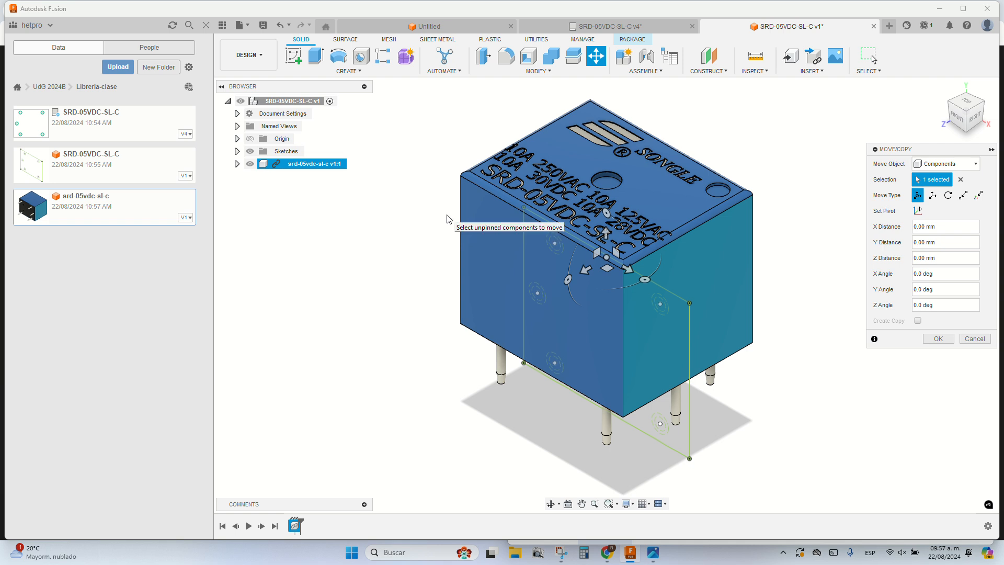
click(975, 338)
right_click(329, 171)
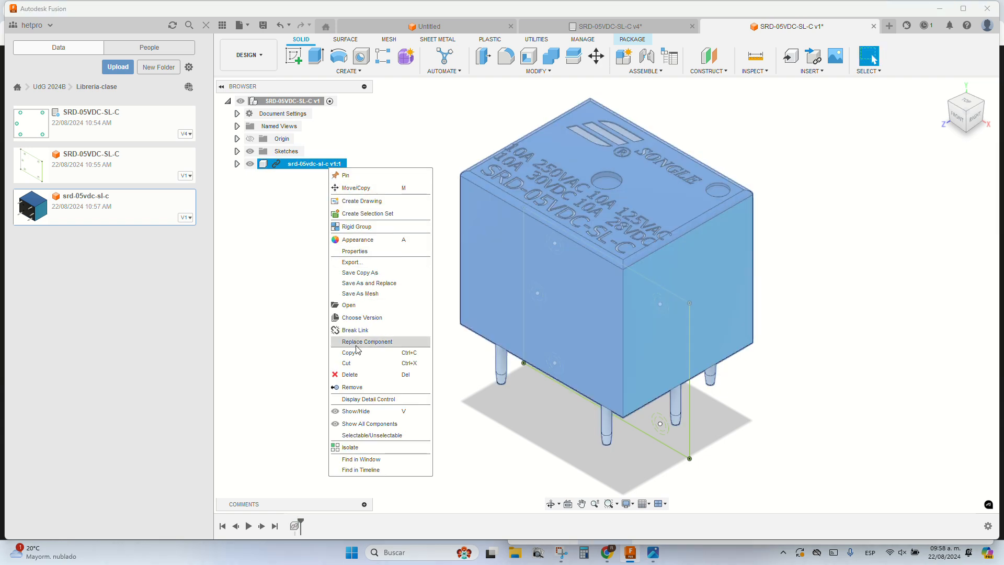
click(356, 375)
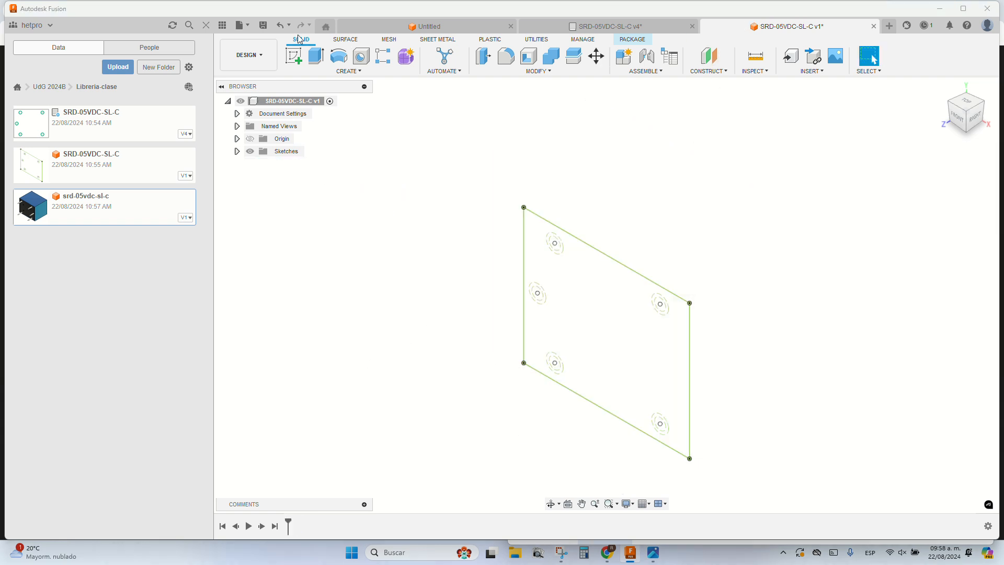
Step: Save the package design as a new version and reopen the SRD-05VDC-SL-C 3D package from the library
click(263, 26)
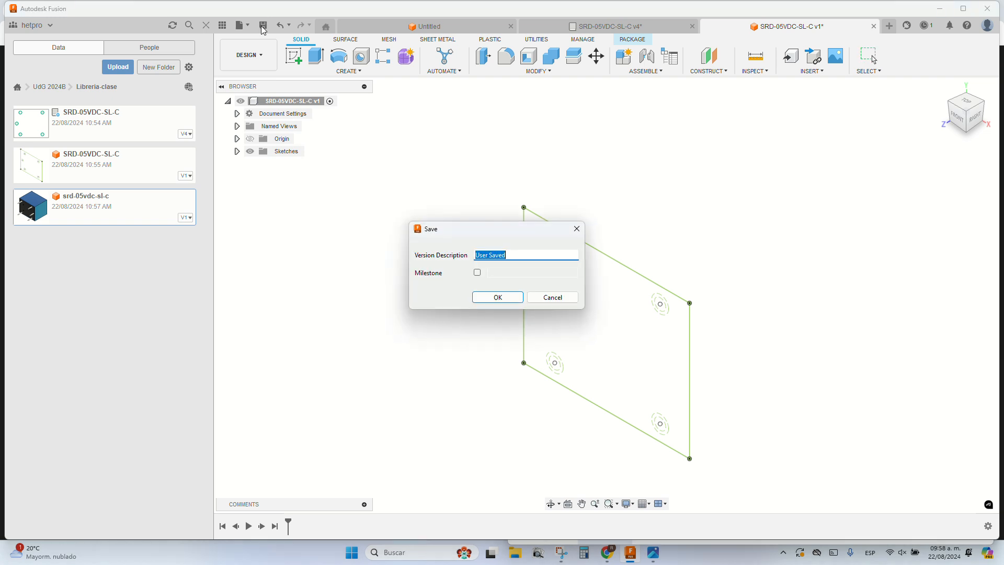
click(500, 297)
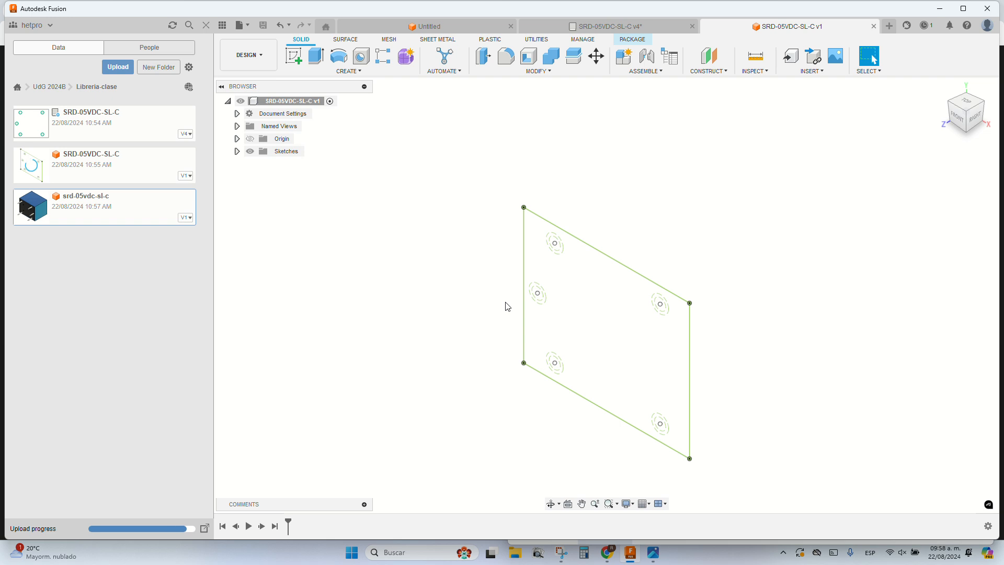
click(627, 26)
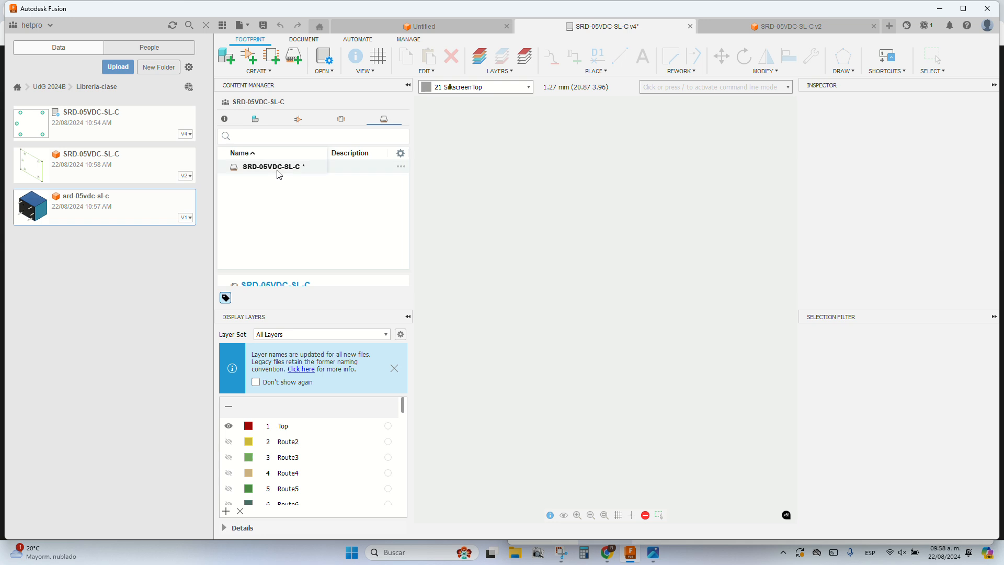
double_click(279, 170)
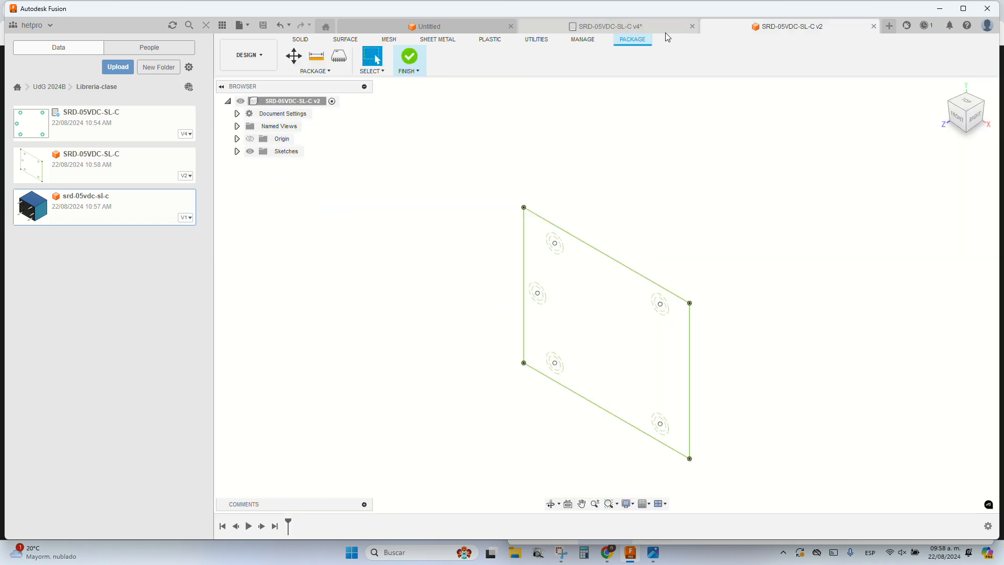
Step: Open the SRD-05VDC-SL-C footprint in the library, flip the board view and save the library as a new version
click(633, 28)
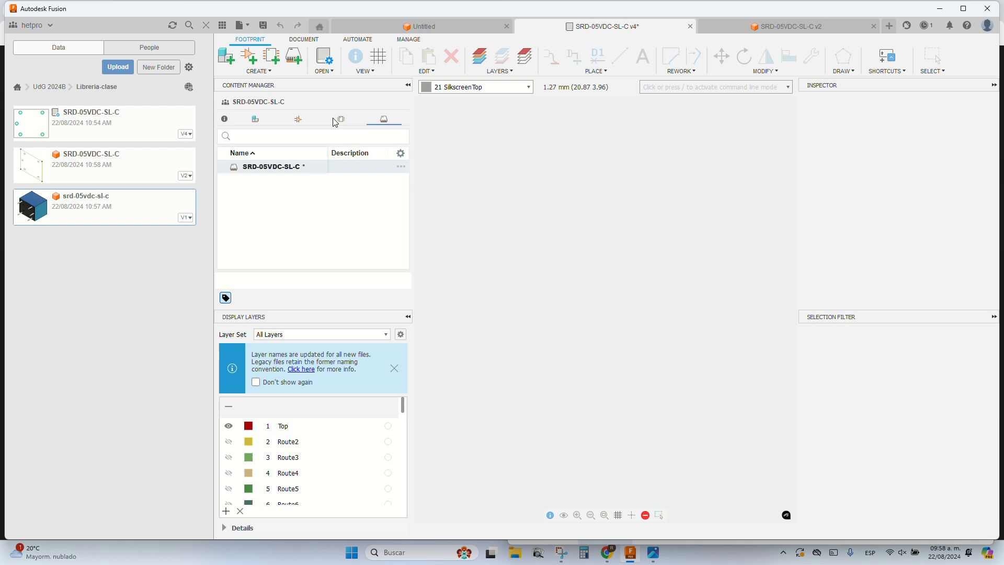
click(341, 119)
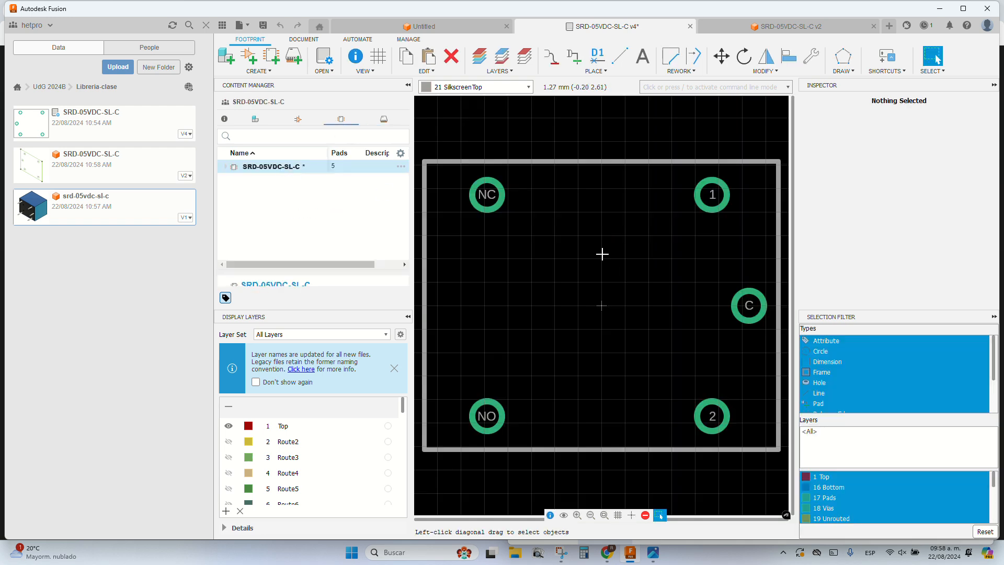
click(479, 72)
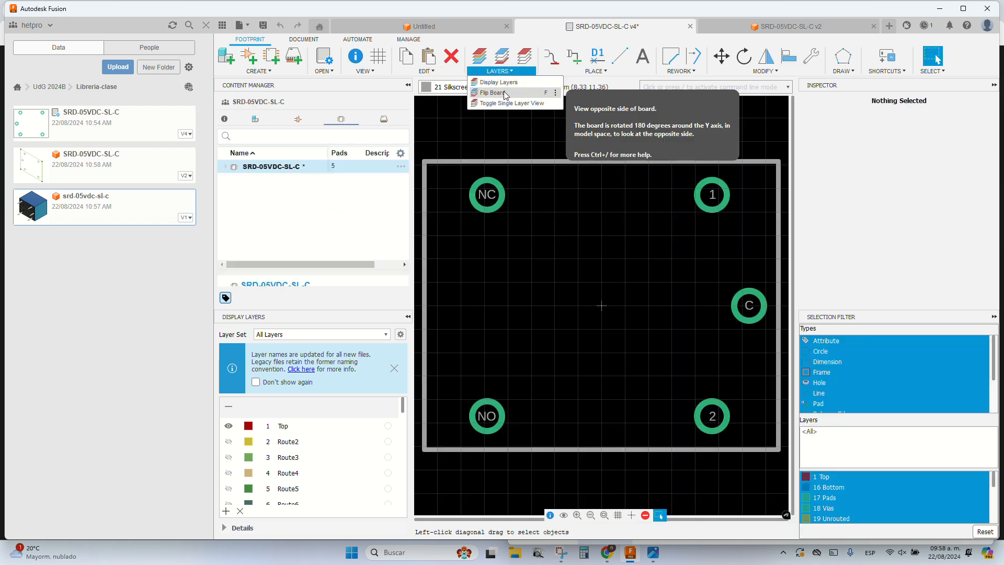
click(505, 94)
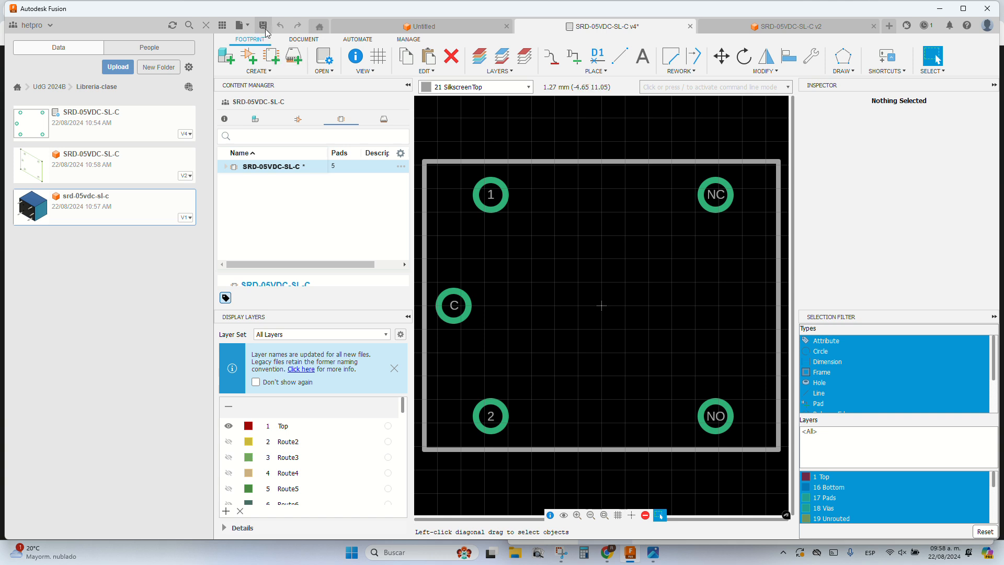
key(ctrl+s)
click(503, 296)
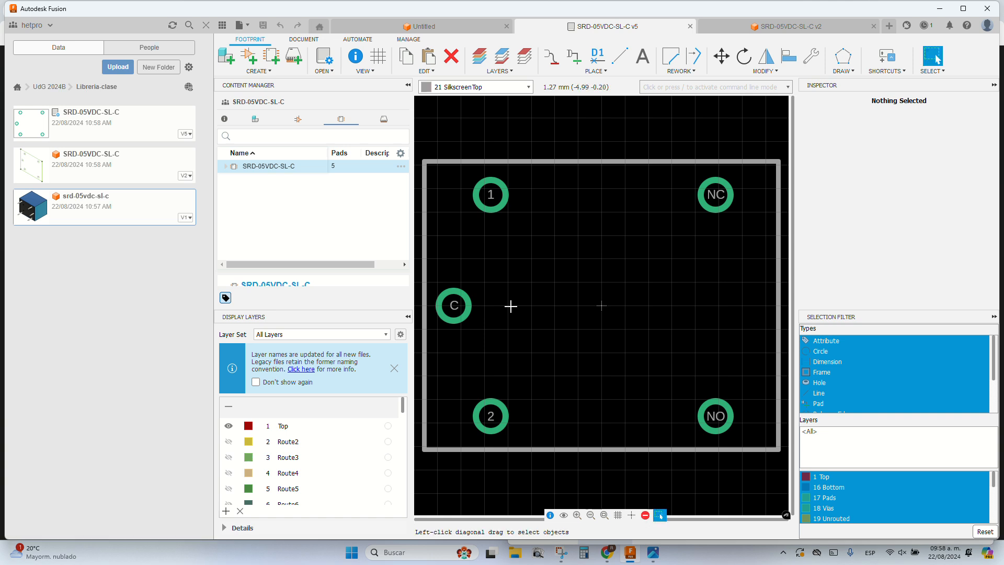
Step: Insert the uploaded srd-05vdc-sl-c relay model into the footprint's 3D package design and move it clear of the footprint sketch
click(403, 167)
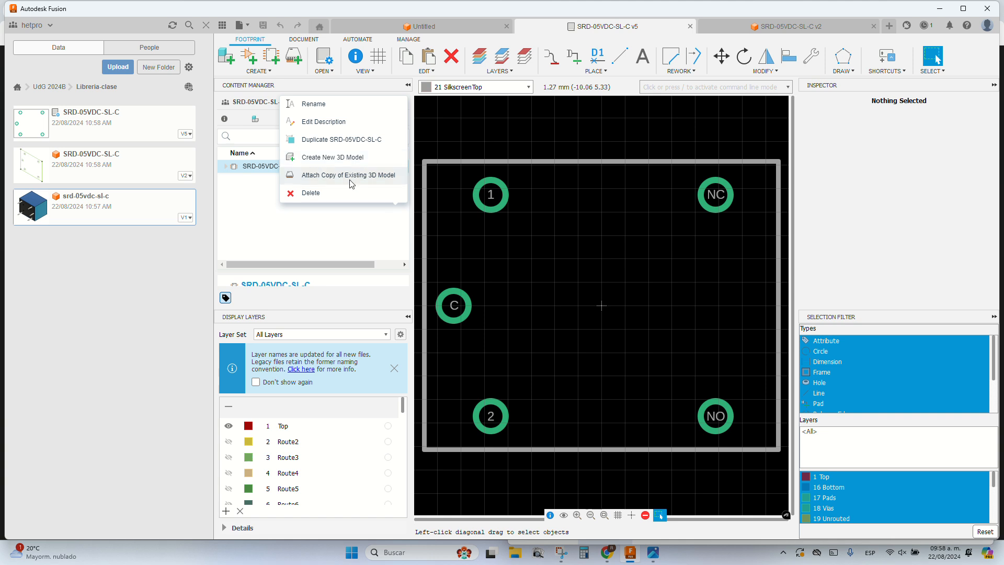
click(349, 158)
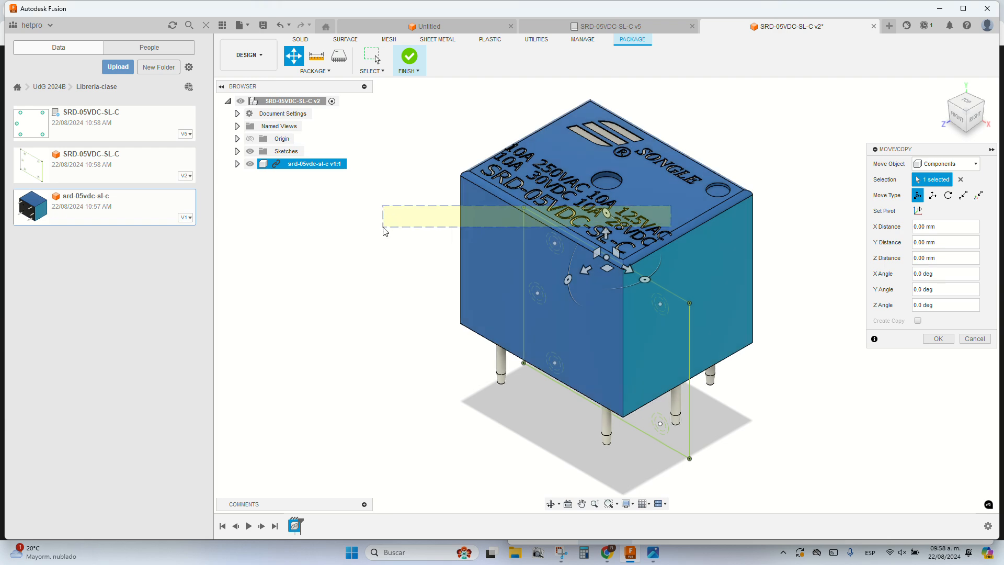
drag(652, 321, 397, 322)
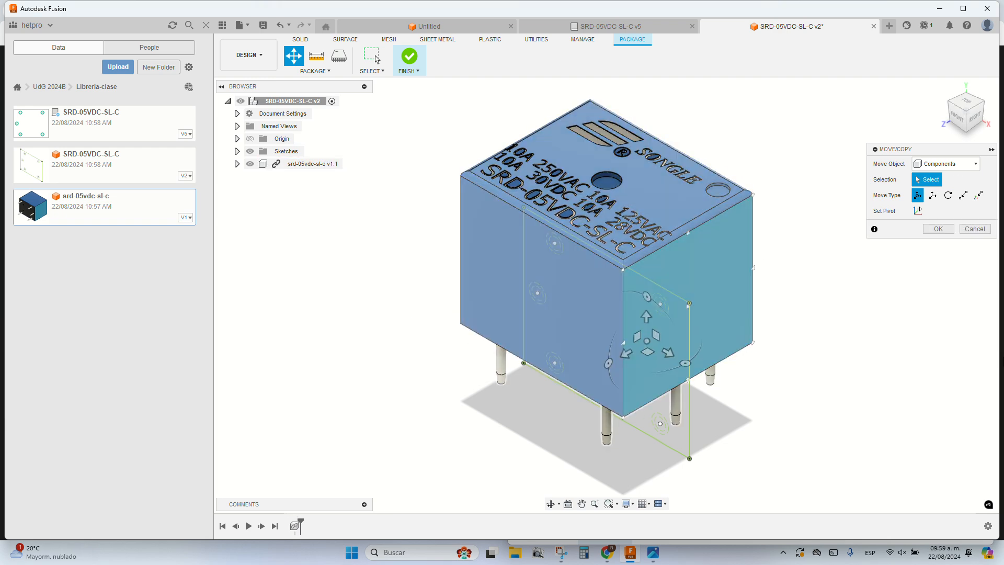
key(Escape)
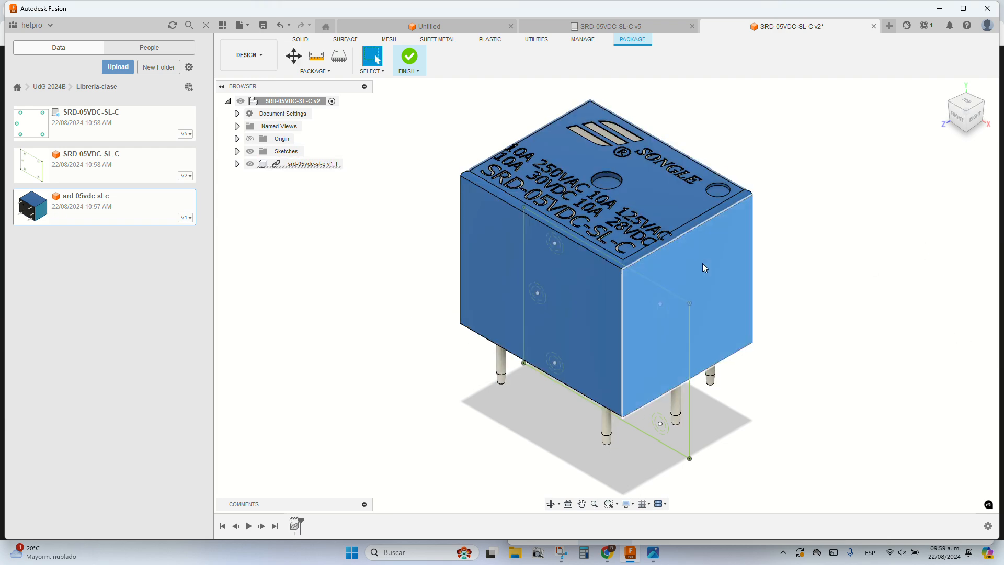
mouse_move(702, 262)
mouse_down()
mouse_move(326, 278)
mouse_move(428, 278)
mouse_up()
Step: Align the relay component from the tip of its lone common pin to the centre of pad C in the footprint sketch
mouse_move(456, 394)
middle_down()
mouse_move(510, 343)
mouse_move(506, 253)
mouse_move(467, 313)
middle_up()
scroll(447, 277, up, 6)
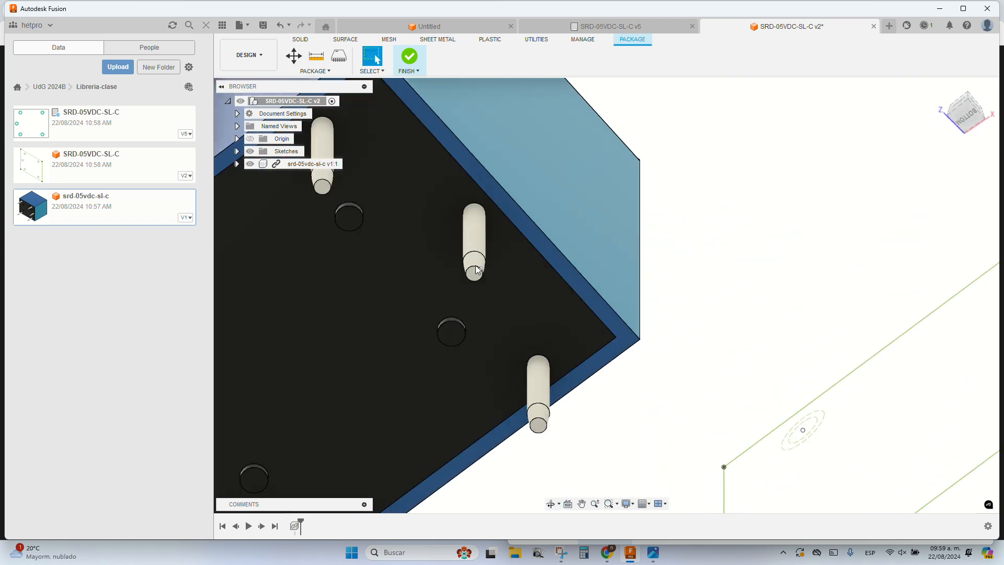
click(301, 40)
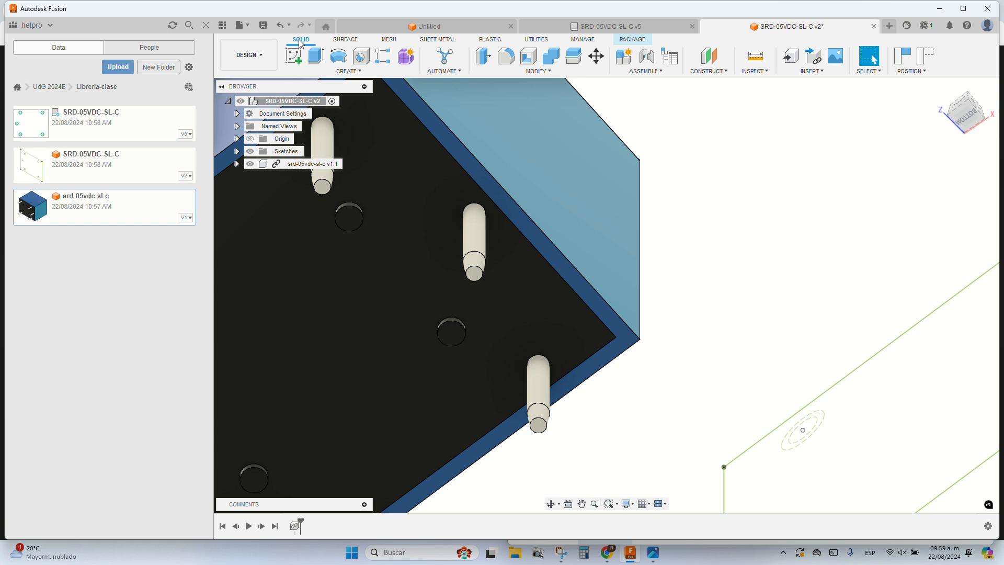
click(533, 71)
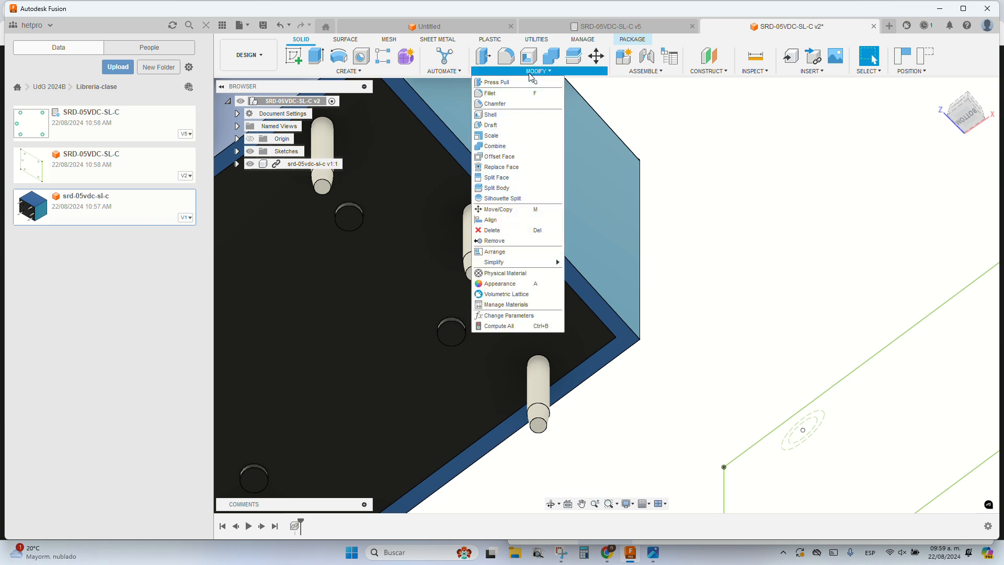
click(502, 220)
click(474, 273)
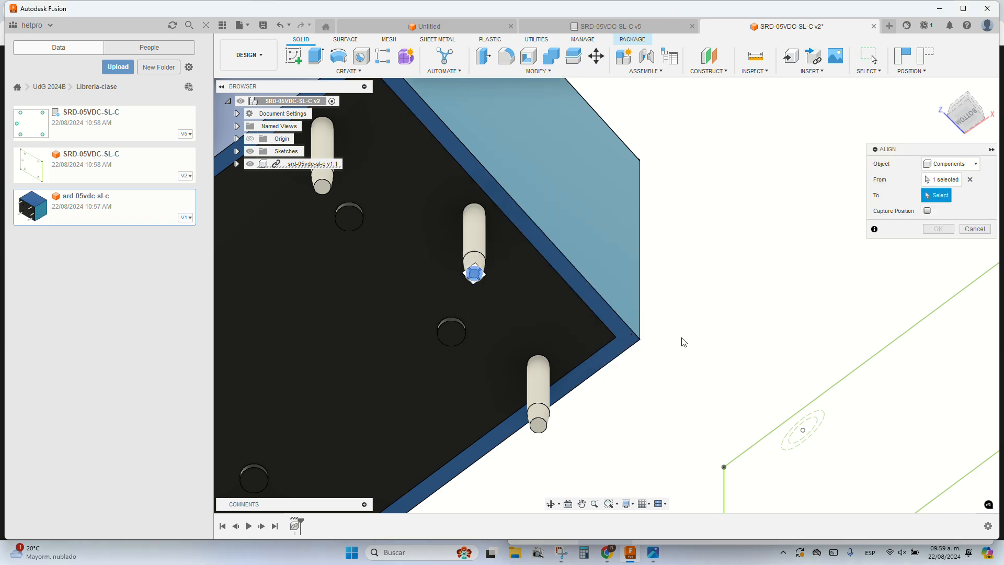
scroll(686, 341, down, 3)
middle_drag(699, 323, 471, 213)
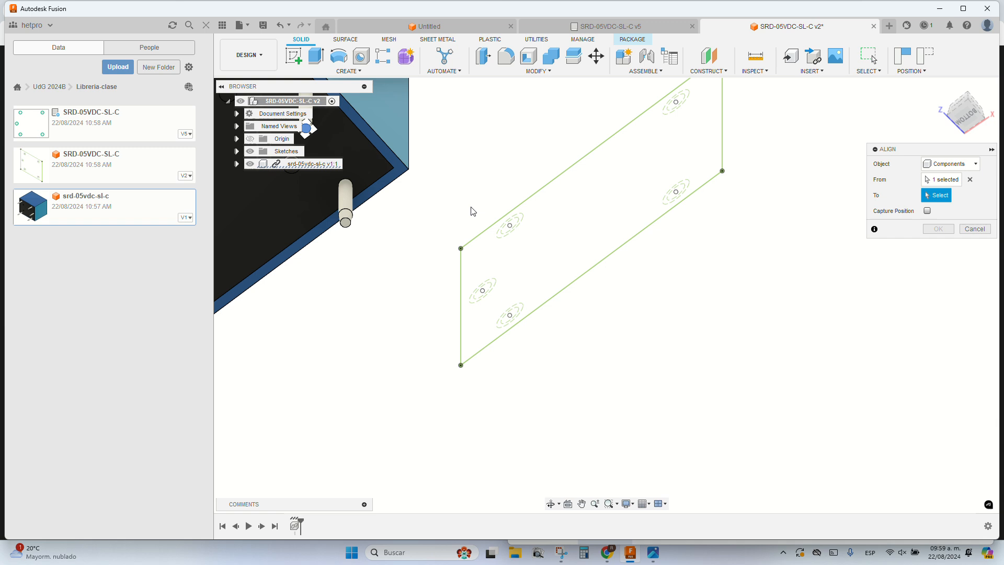
click(482, 291)
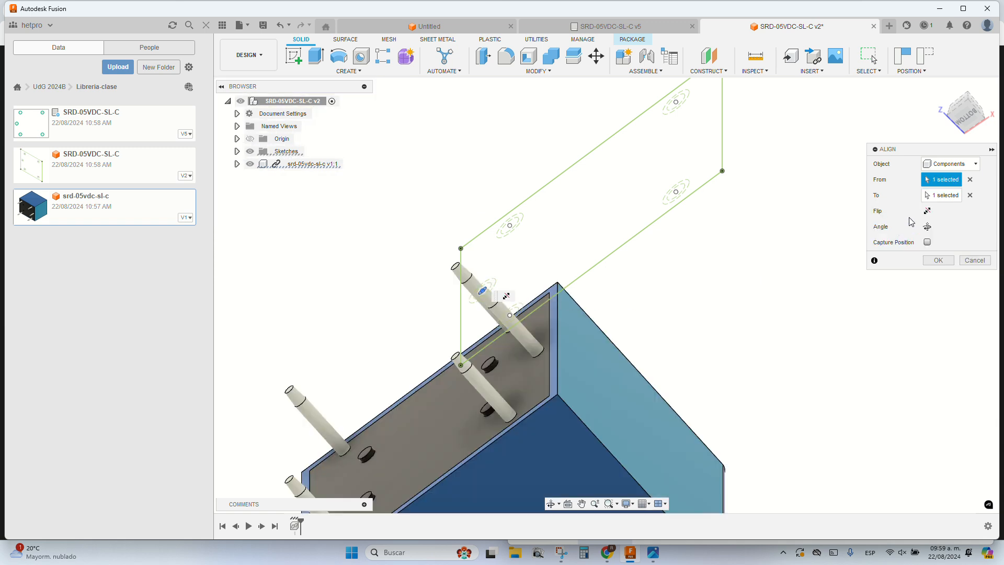
Step: Flip and rotate the aligned relay so its five pins match the footprint pads, and accept the alignment
click(928, 211)
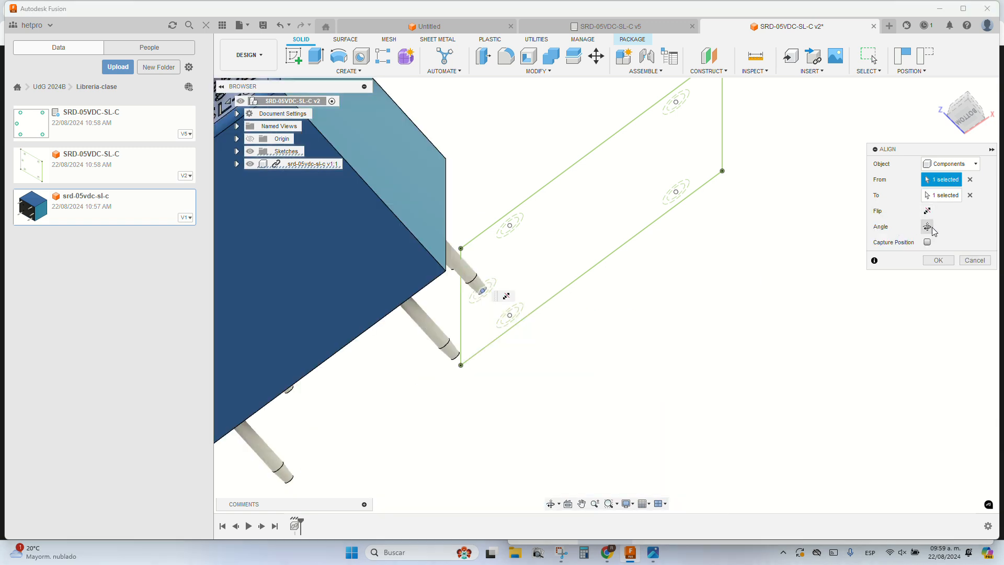
click(929, 227)
click(929, 228)
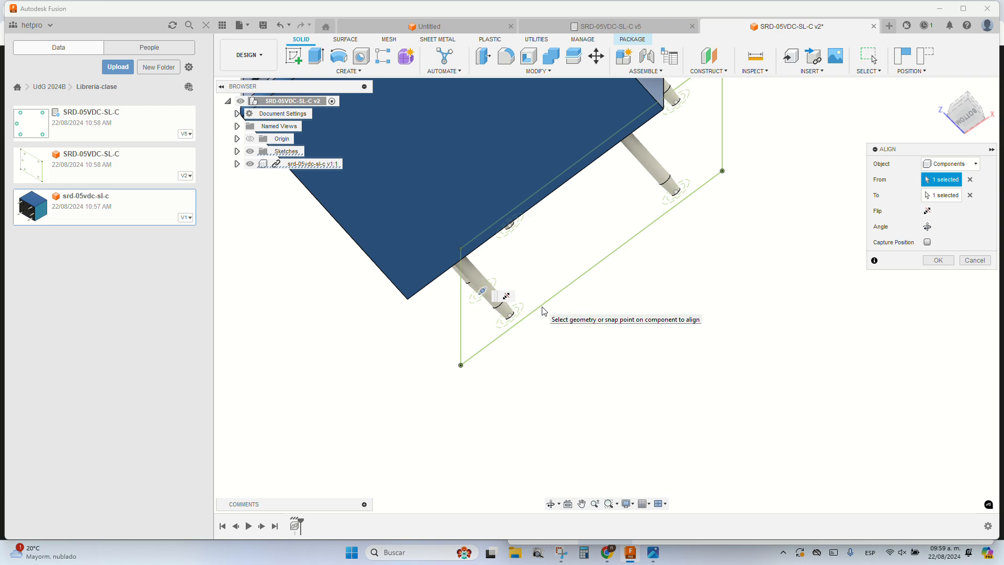
shift+middle_drag(542, 310, 466, 232)
middle_drag(608, 338, 457, 230)
scroll(558, 218, up, 5)
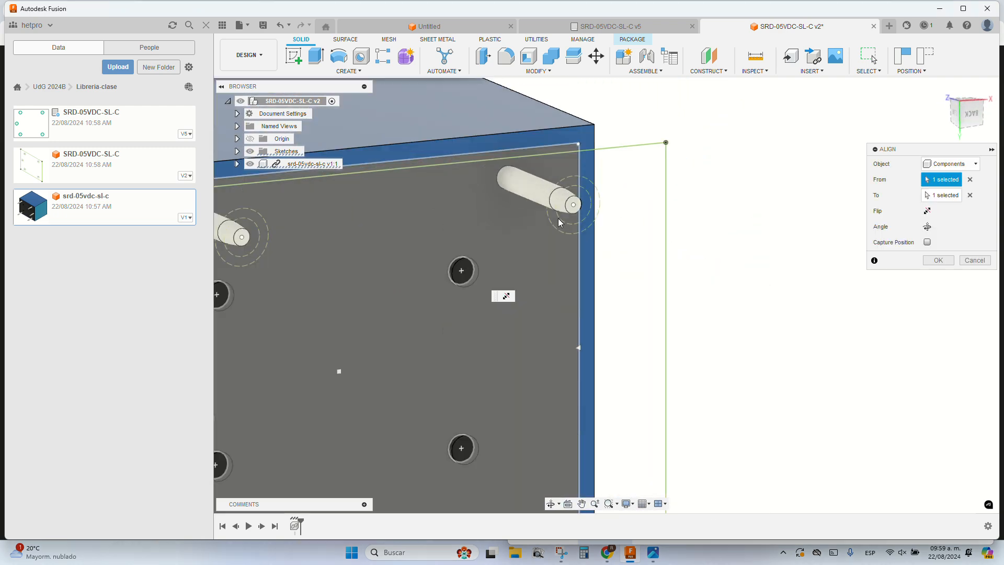
shift+middle_drag(559, 218, 534, 207)
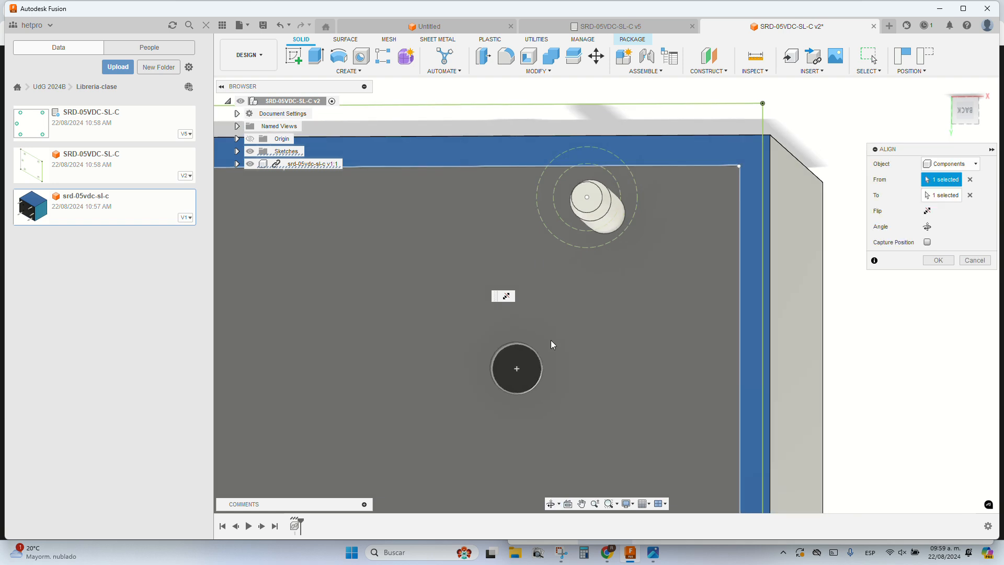
middle_drag(552, 347, 603, 61)
middle_drag(607, 271, 784, 170)
scroll(555, 182, up, 1)
middle_drag(253, 234, 579, 253)
scroll(579, 253, down, 5)
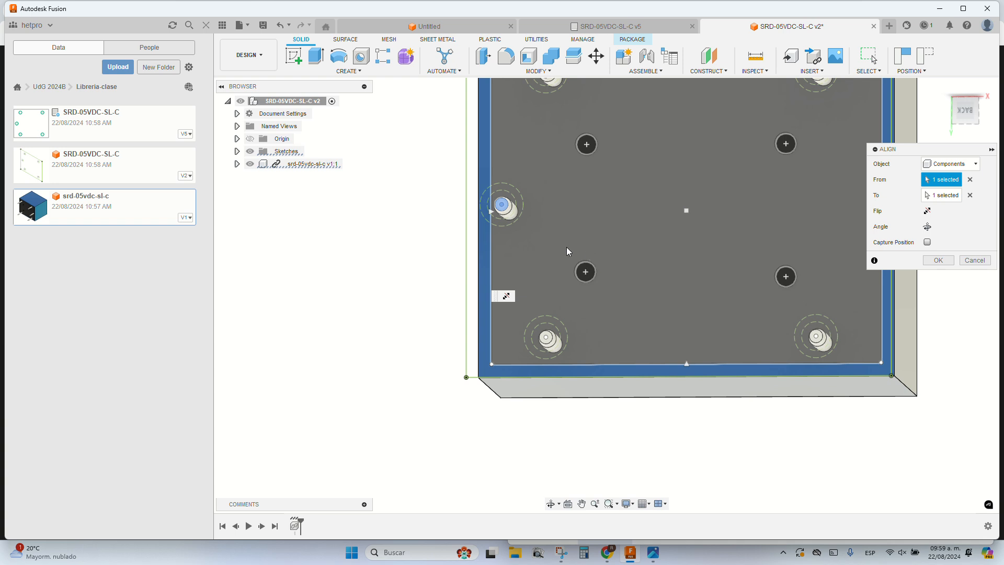
middle_drag(651, 241, 598, 294)
click(948, 261)
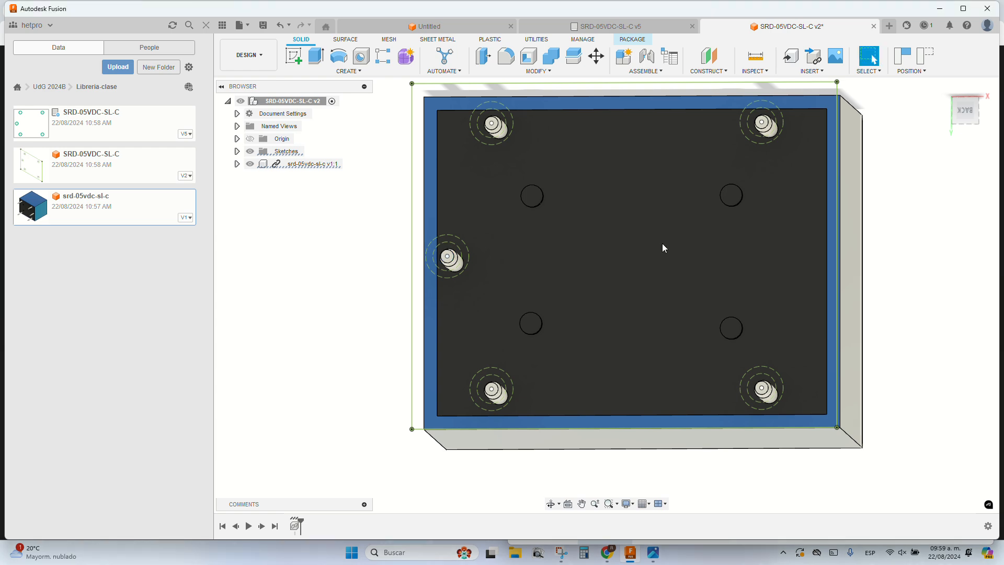
Step: Try to move the relay component -5 mm in Y so its base meets the footprint sketch plane
shift+middle_drag(661, 244, 717, 247)
shift+middle_drag(775, 292, 717, 268)
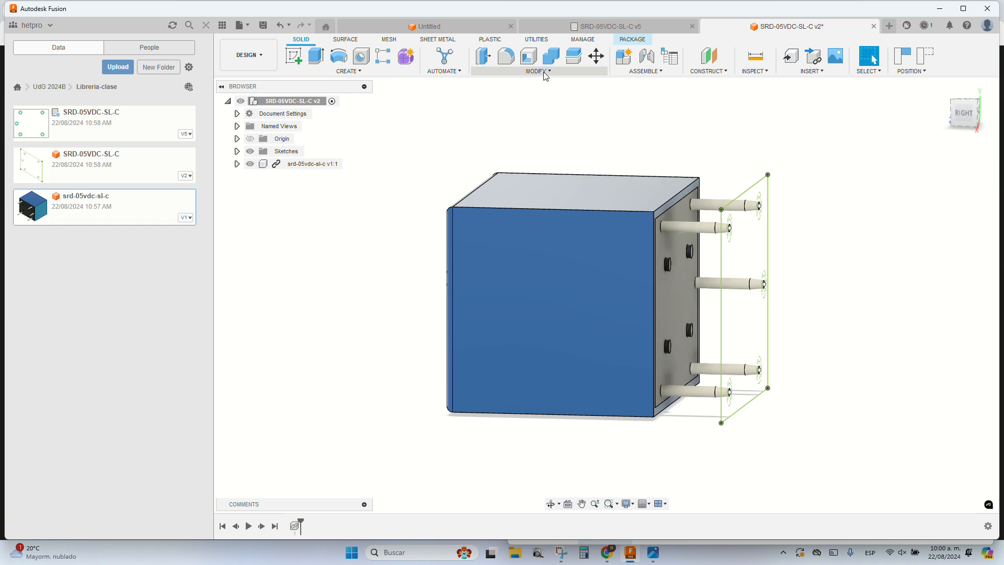
click(300, 165)
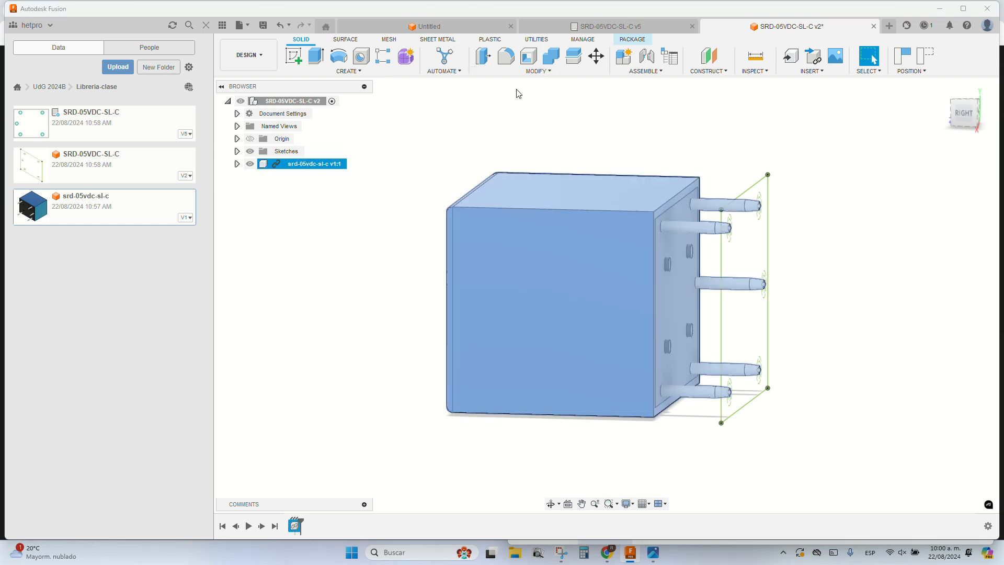
click(597, 56)
drag(544, 294, 610, 297)
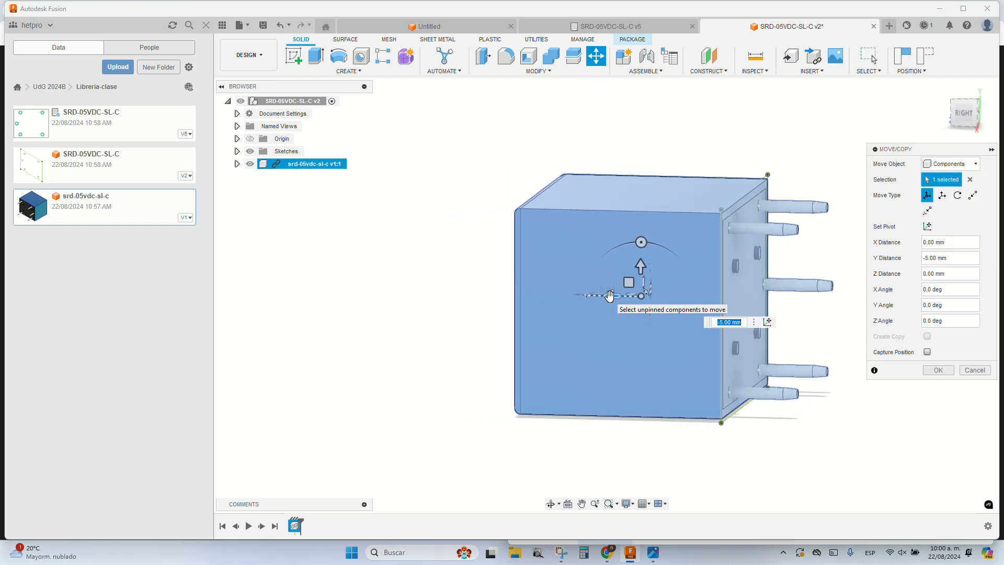
shift+middle_drag(611, 298, 636, 285)
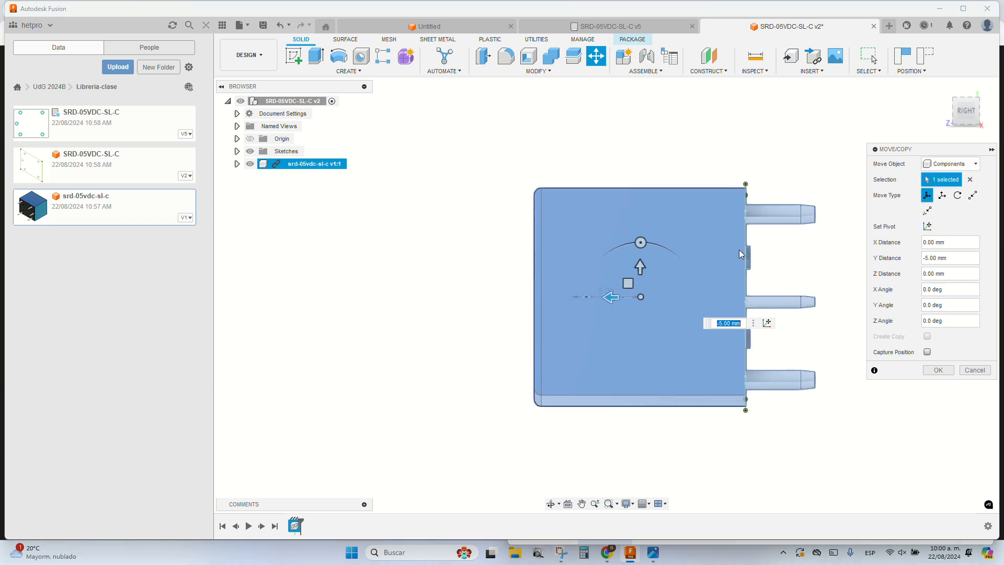
key(Return)
Step: Align the relay's bottom face with the footprint sketch plane so the pins pass through the pads
shift+middle_drag(792, 276, 554, 90)
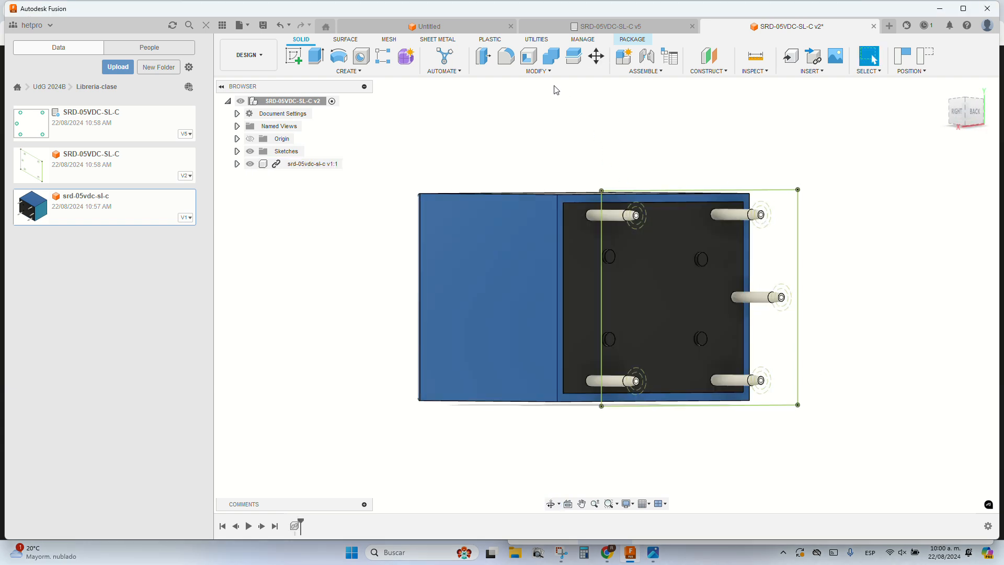
click(540, 72)
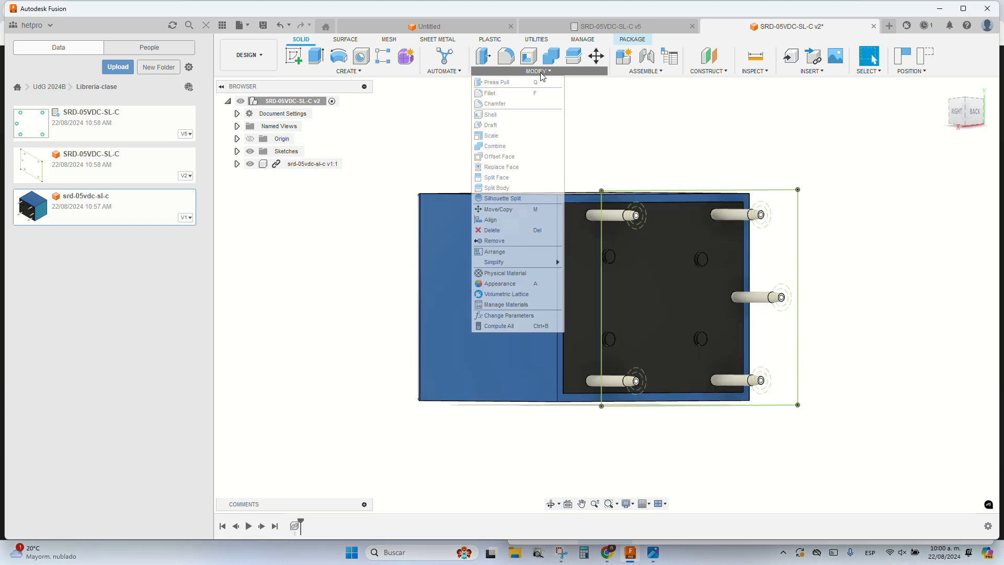
click(494, 220)
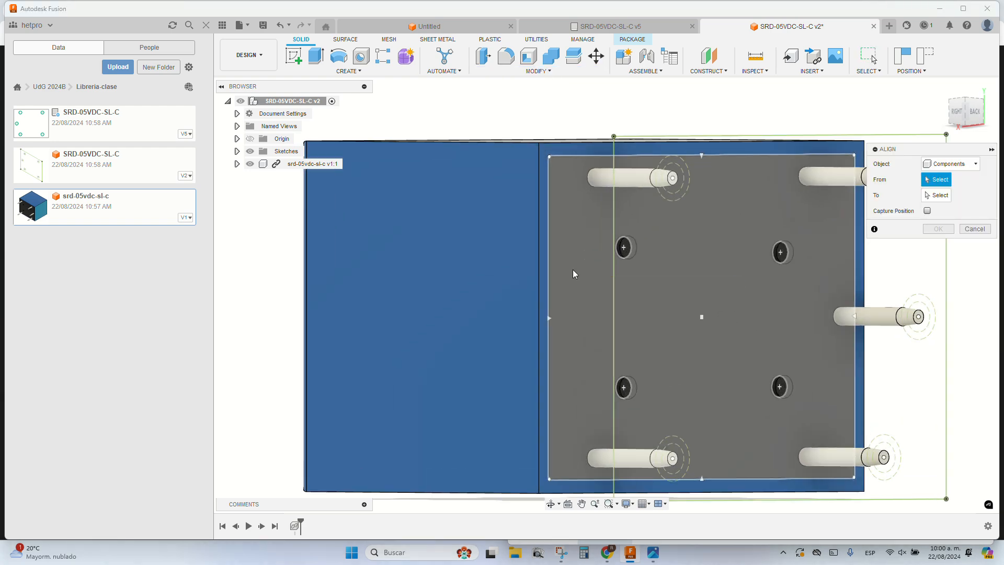
click(573, 269)
shift+middle_drag(573, 269, 622, 278)
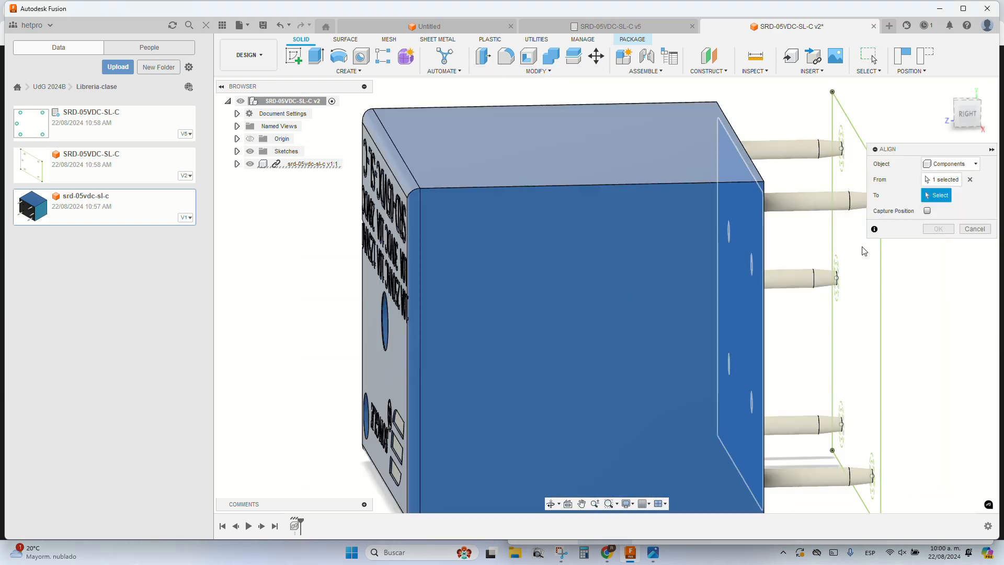
shift+middle_drag(863, 249, 691, 227)
click(708, 180)
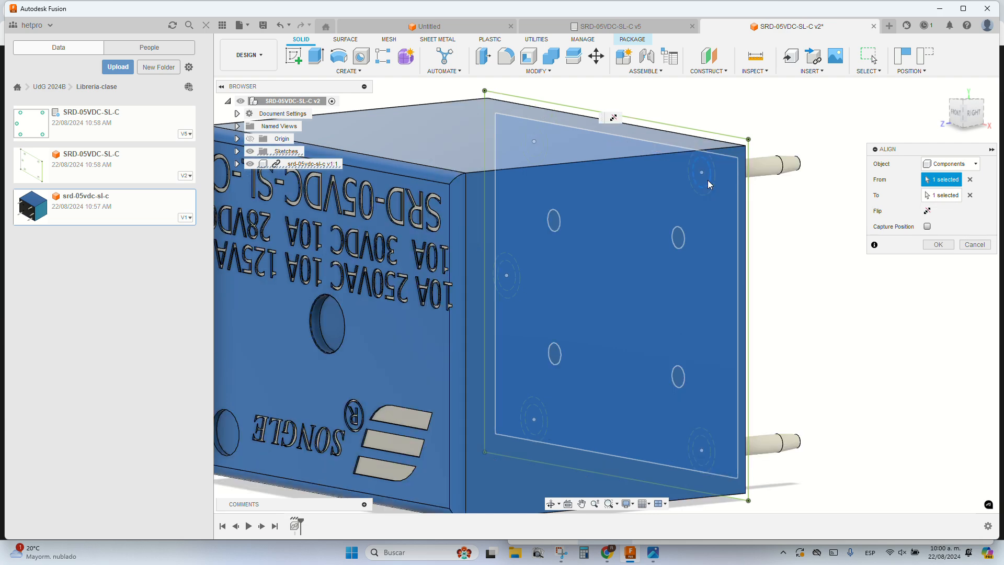
click(938, 229)
scroll(864, 281, down, 2)
shift+middle_drag(864, 281, 719, 287)
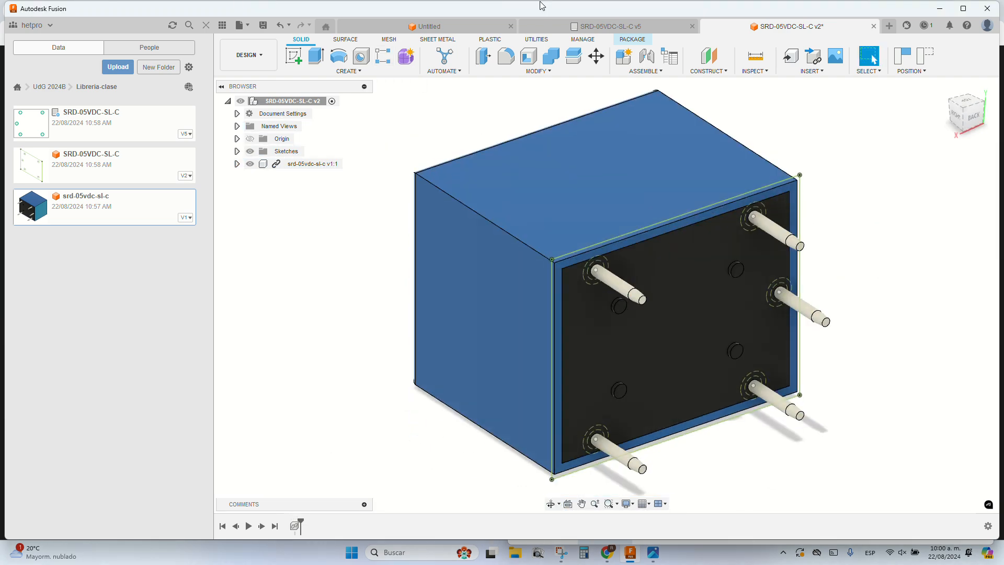
Step: Finish editing the 3D package and save the SRD-05VDC-SL-C library as a new version
click(633, 39)
click(409, 56)
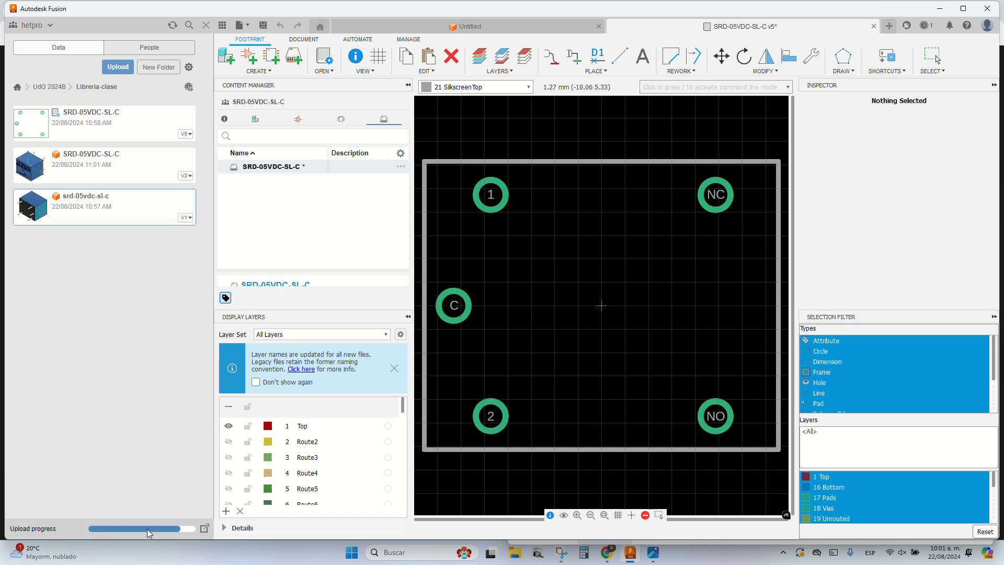
click(264, 25)
click(508, 299)
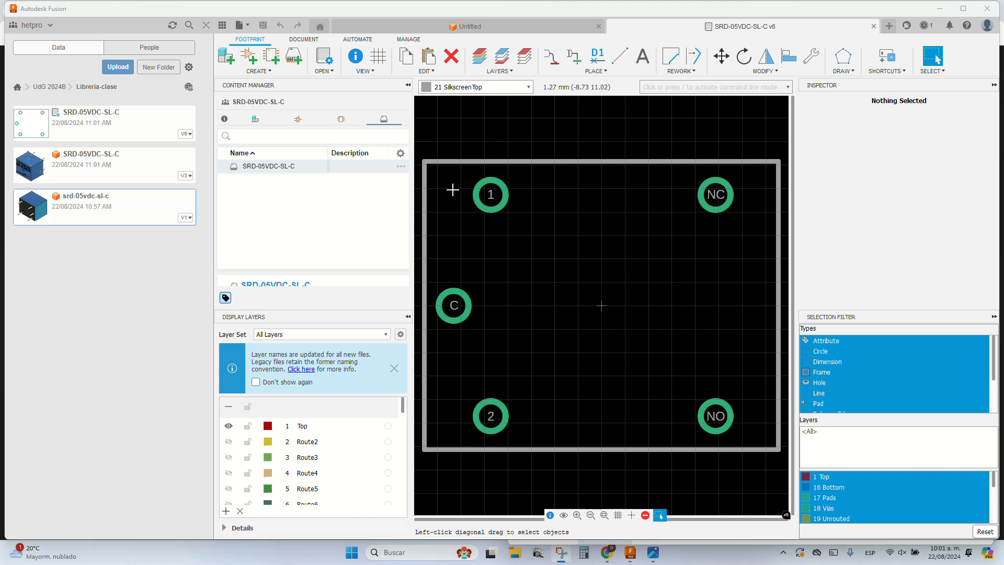
Step: Create a new library component named SRD-05VDC-SL-C and enlarge its symbol drawing area
click(227, 57)
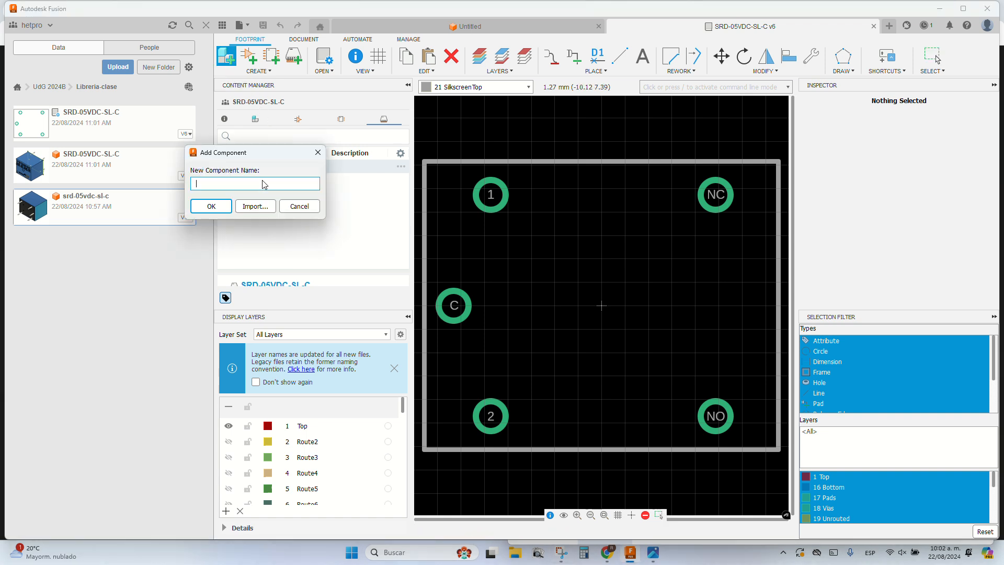
text(SRD-05VDC-SL-C)
click(193, 212)
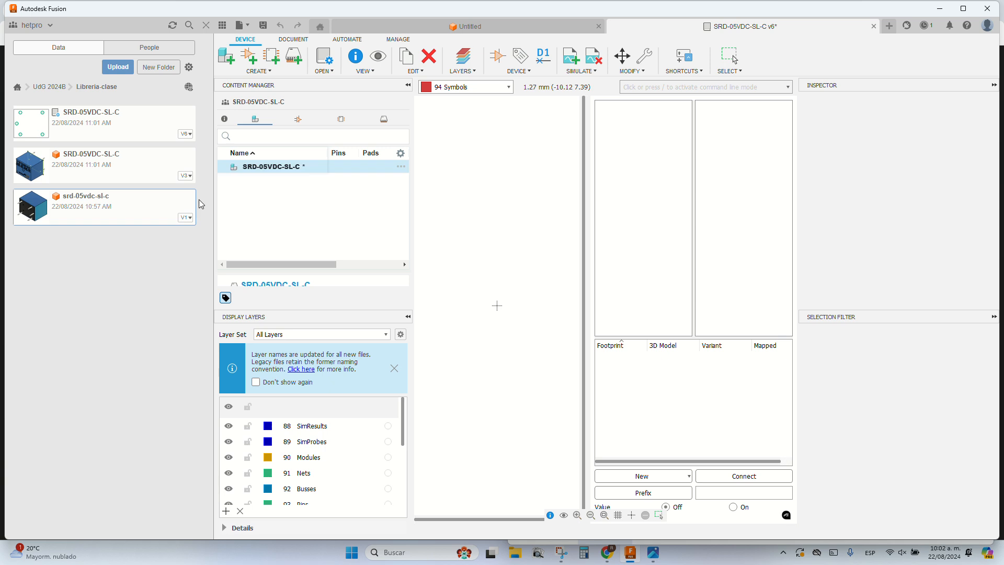
click(207, 25)
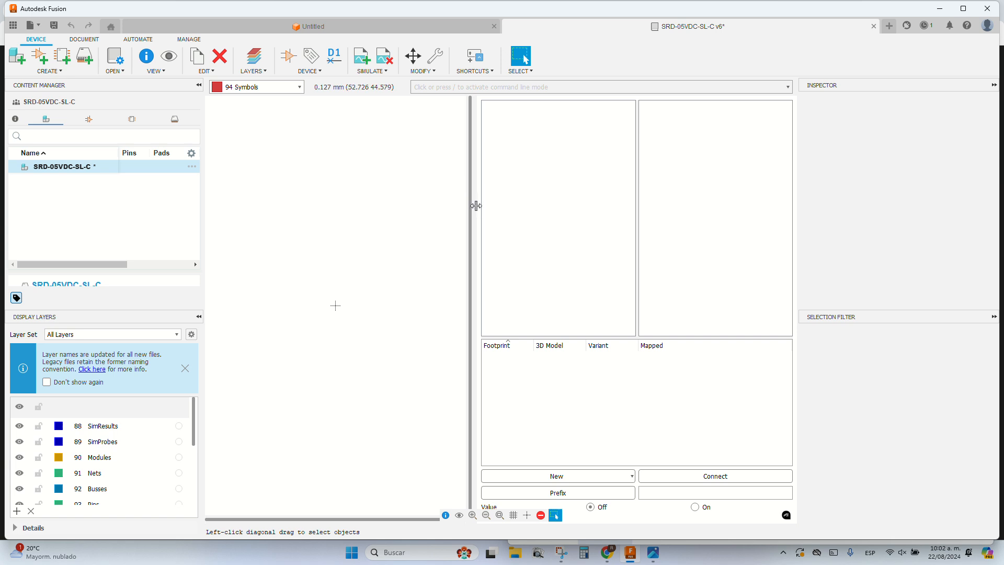
drag(471, 205, 721, 209)
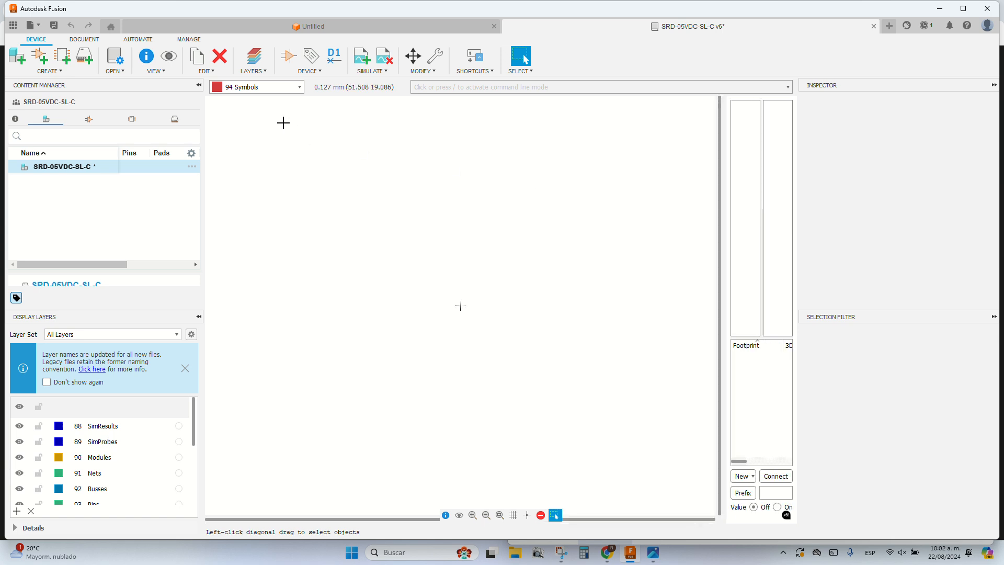
click(289, 58)
click(135, 61)
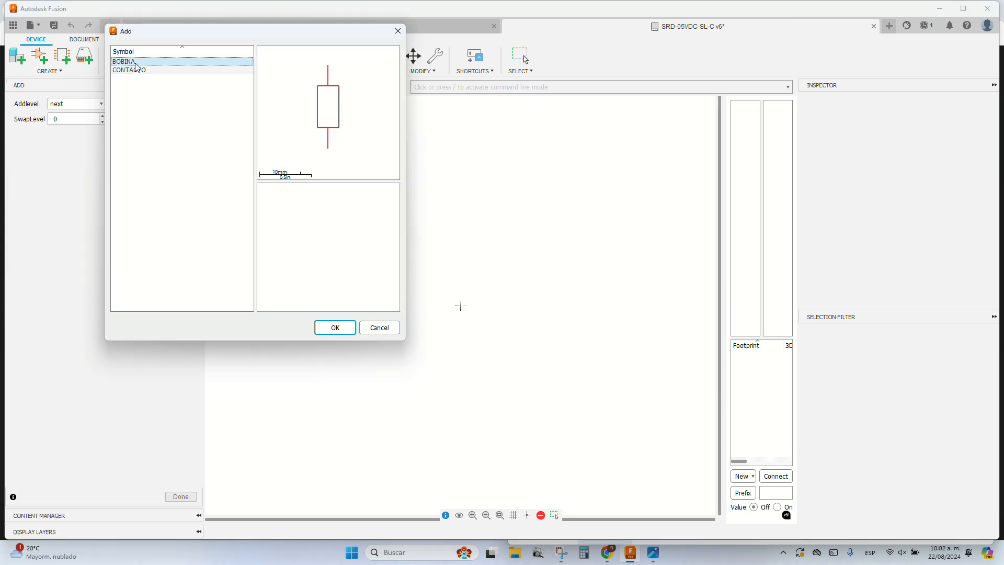
double_click(135, 62)
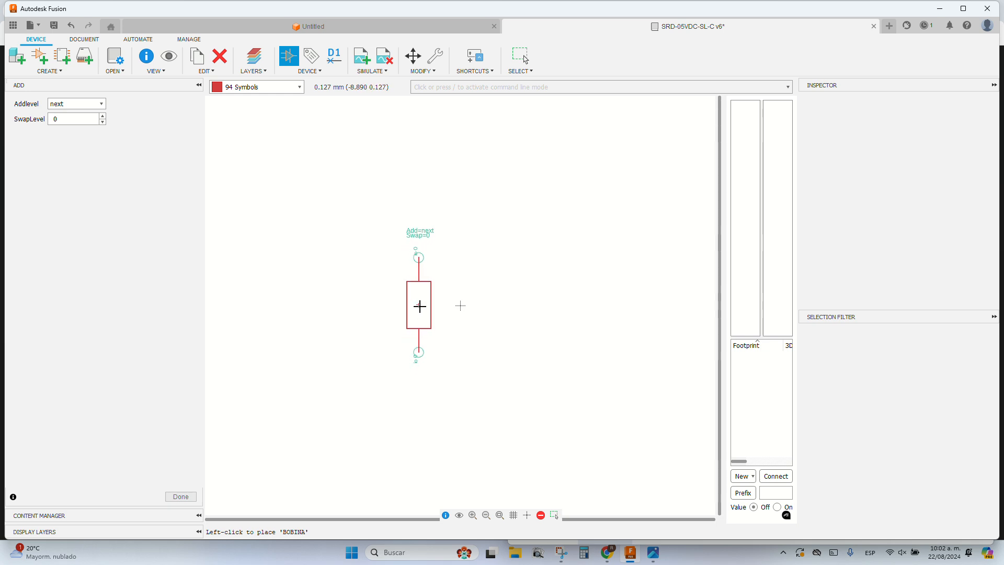
Step: Set the device editor's grid size to 100 mil
click(513, 516)
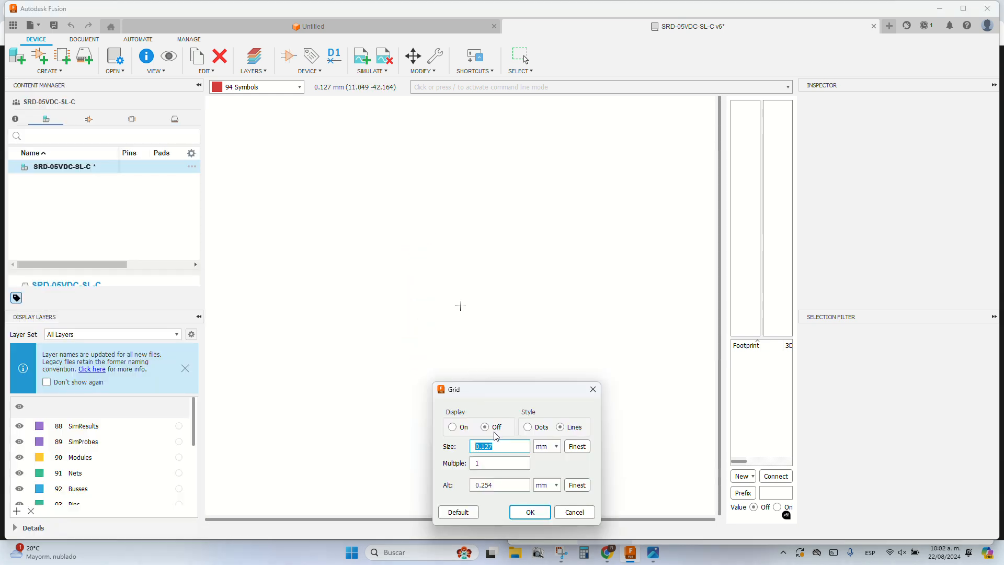
click(556, 446)
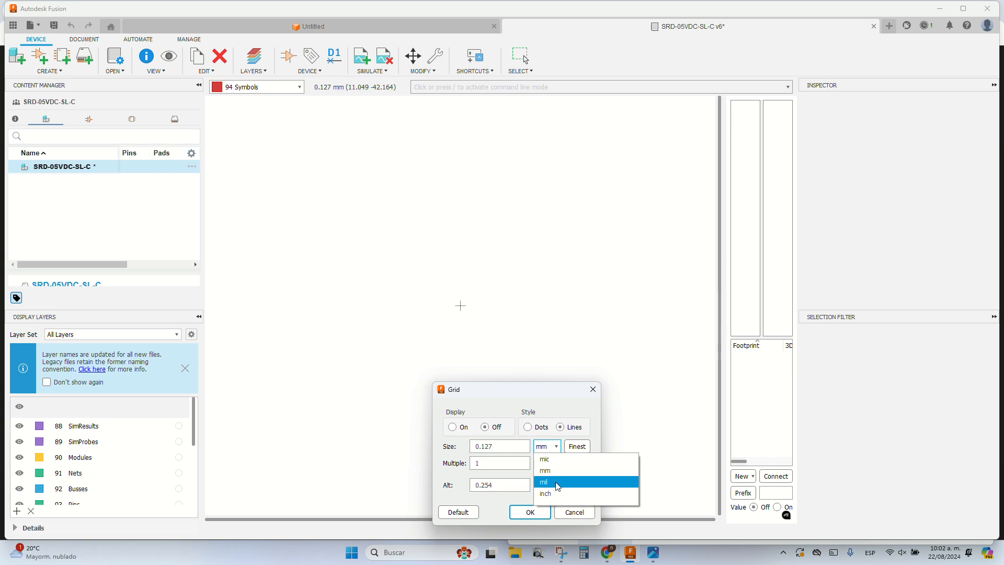
click(544, 474)
click(506, 448)
text(1)
key(Return)
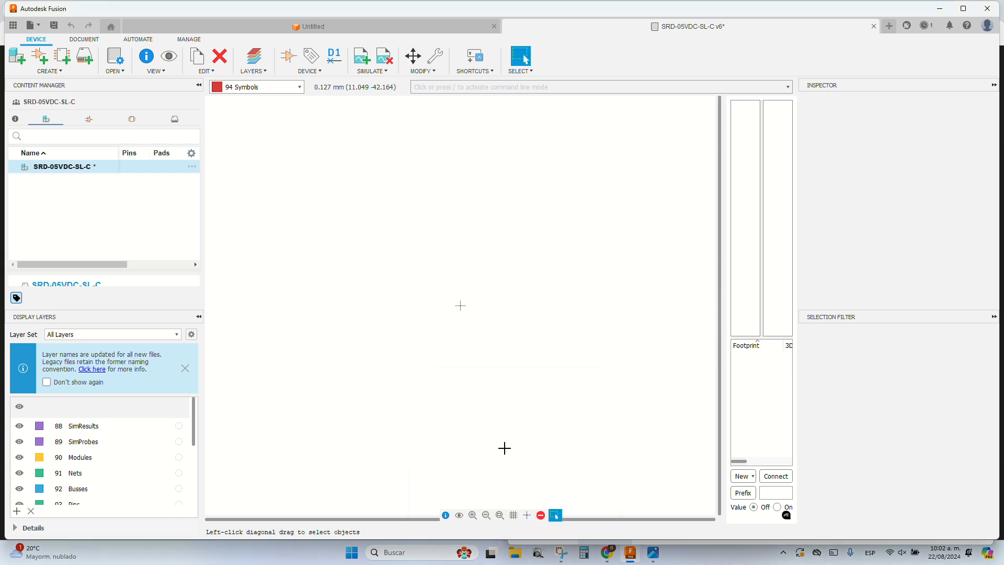
Step: Add the BOBINA coil symbol to the component just left of the origin, with add level next and swap level 0
click(289, 57)
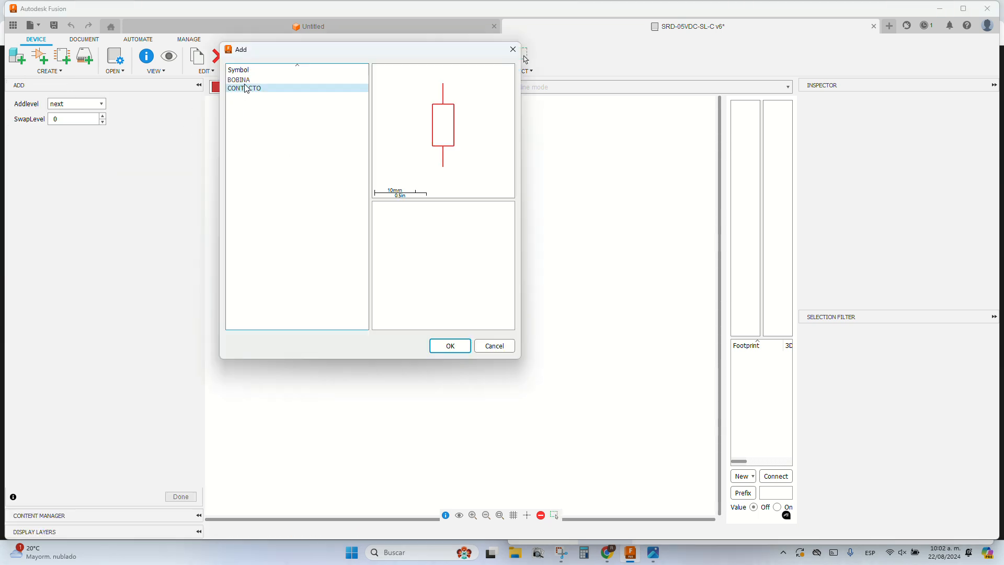
click(248, 81)
double_click(247, 81)
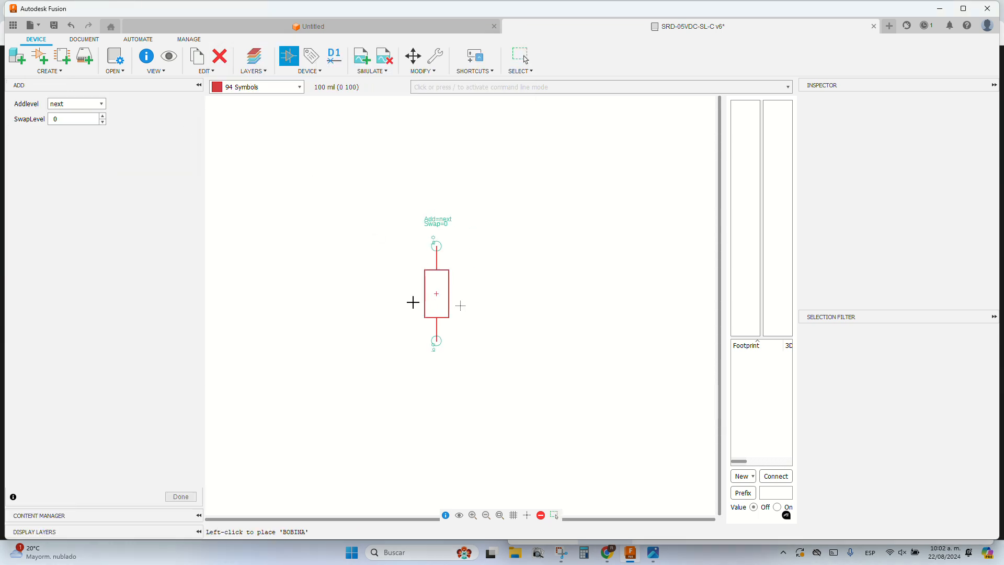
click(418, 304)
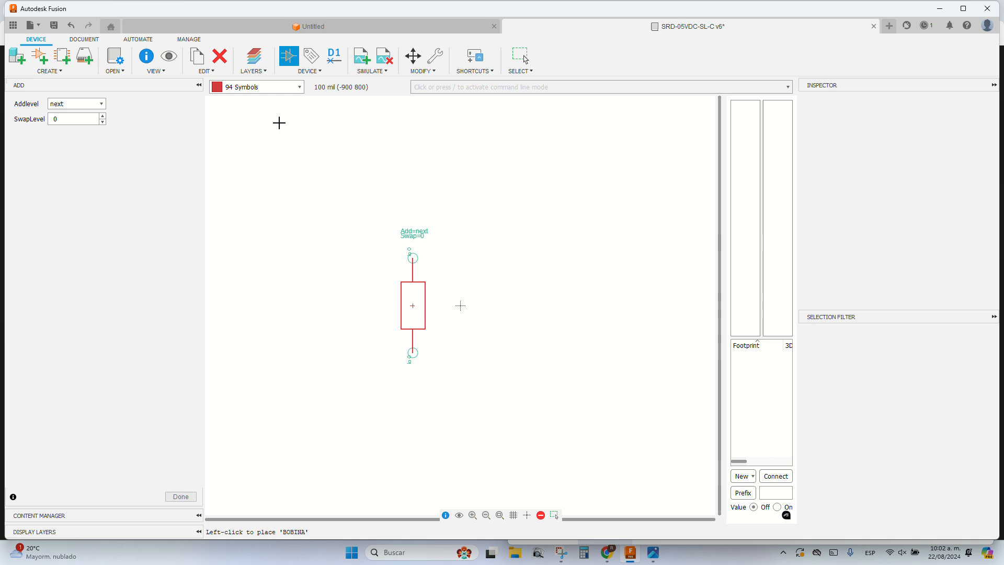
Step: Add the CONTACTO symbol right of the coil at (600, 0) mil and finish placing symbols
click(288, 66)
click(288, 65)
click(249, 92)
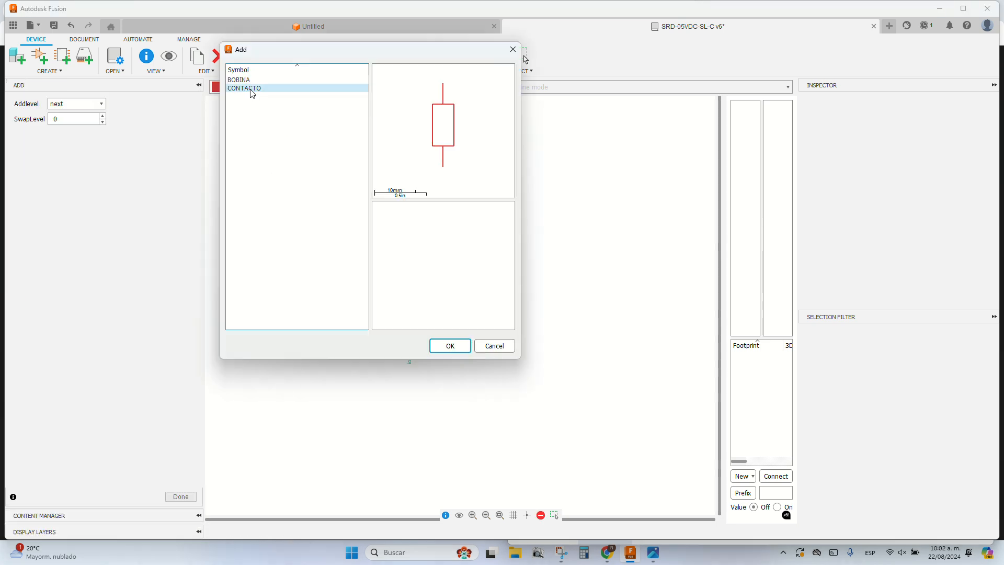
double_click(249, 92)
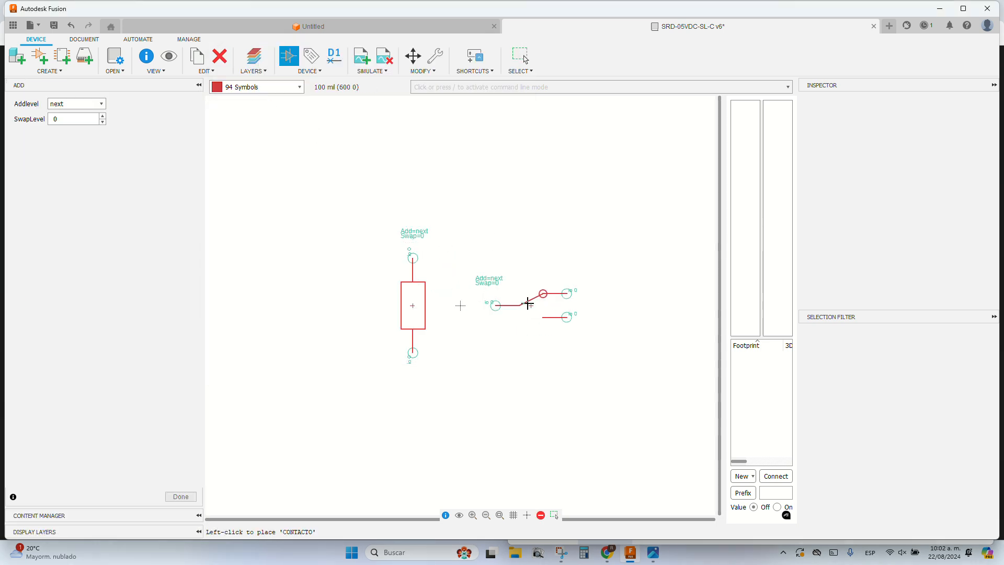
click(534, 303)
key(Escape)
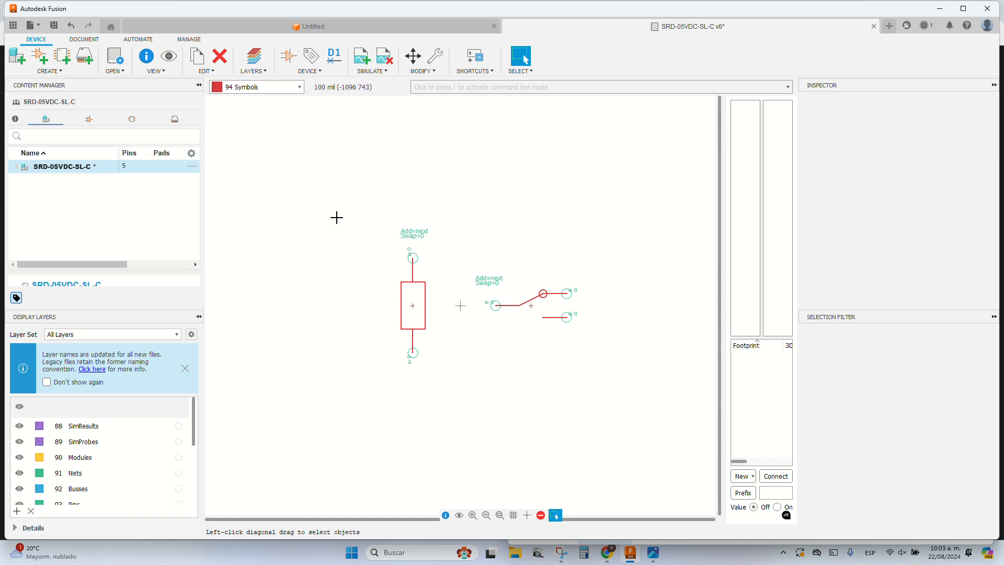
Step: Widen the footprint and 3D preview area and set the component's prefix to RLY
drag(722, 281, 559, 270)
click(644, 494)
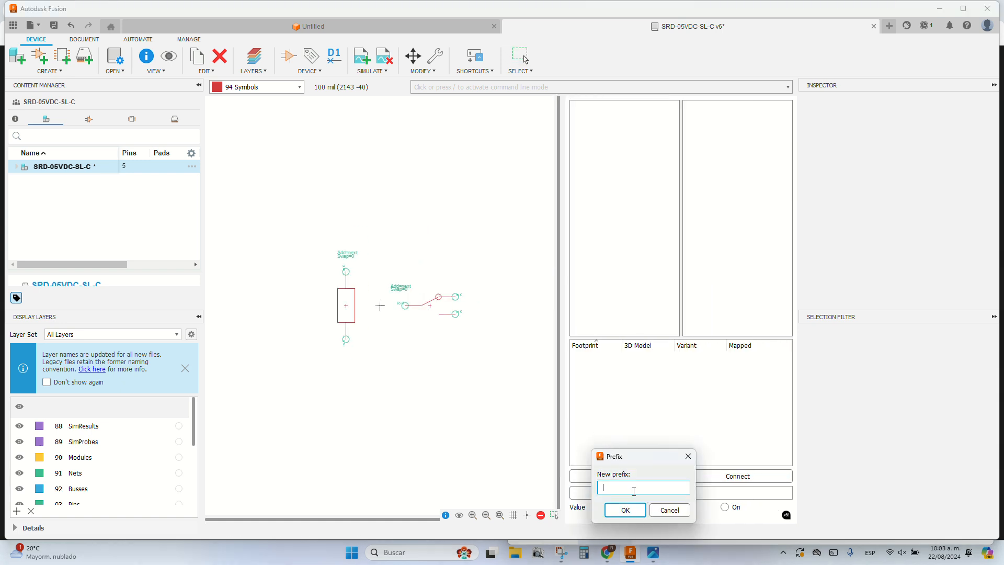
text(RLY)
key(Return)
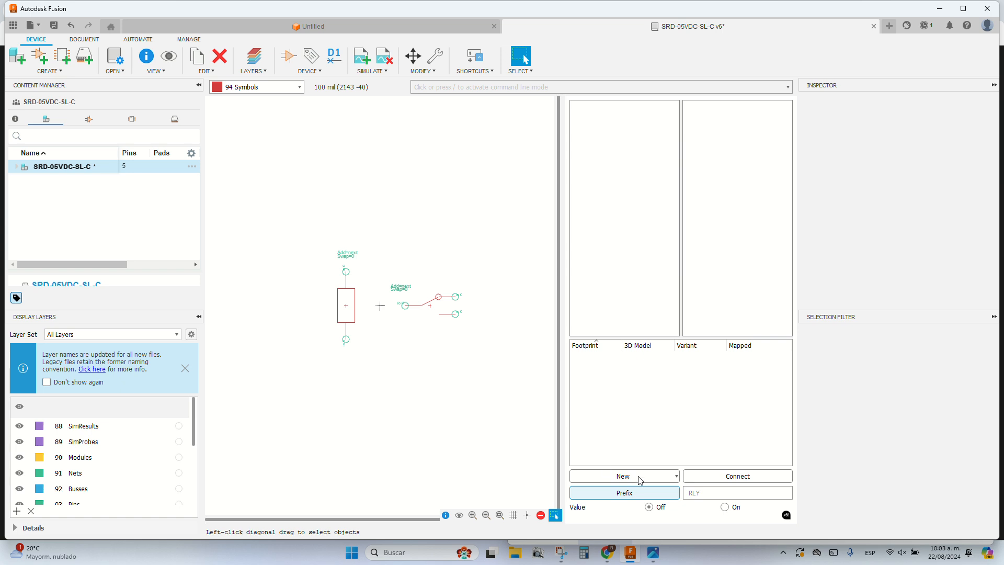
Step: Assign the library's own SRD-05VDC-SL-C footprint with its 3D model to the component
click(640, 476)
click(612, 445)
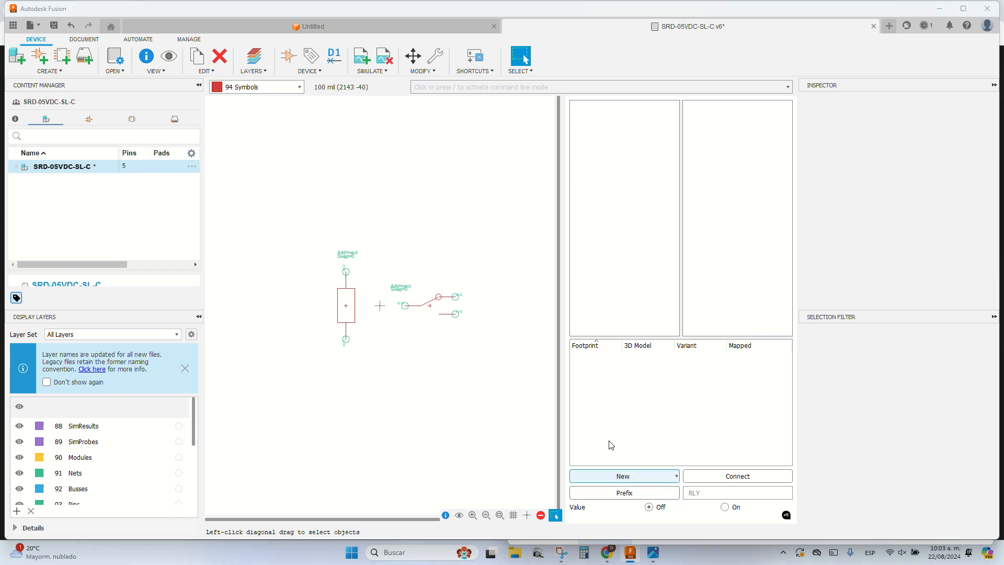
double_click(534, 310)
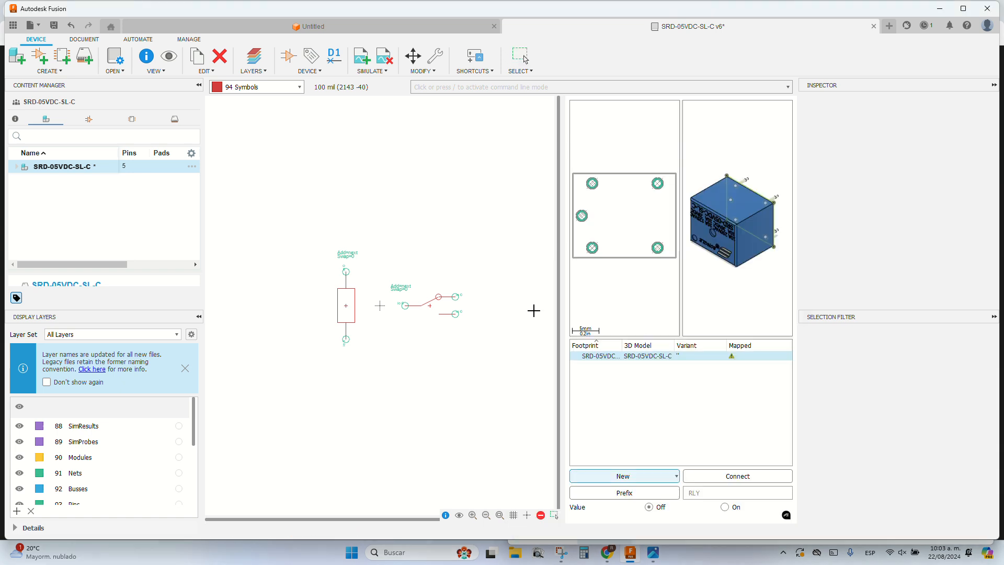
Step: Connect the coil pins 1 and 2 and contact pins C, NC and NO to the matching pads, then save a new library version
click(750, 476)
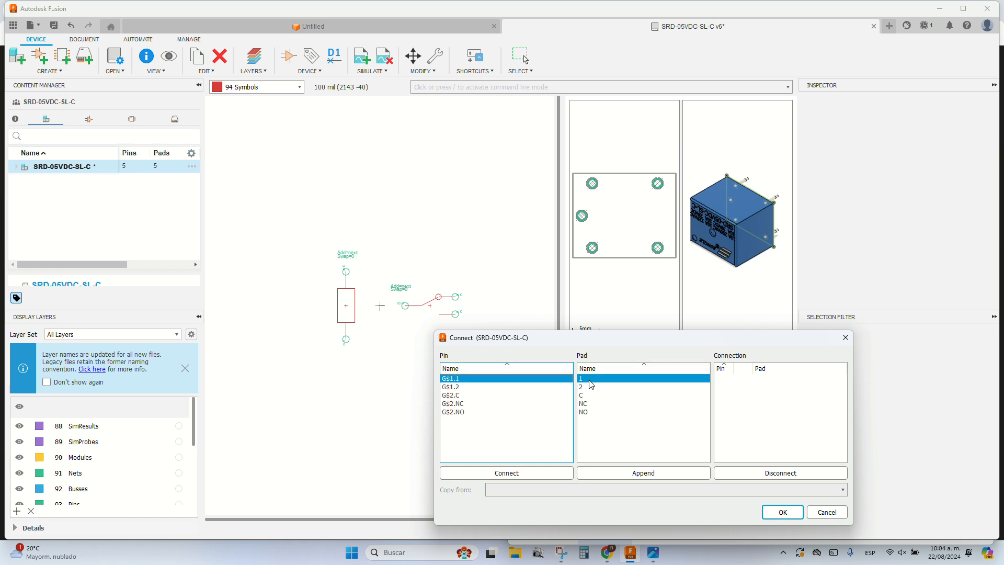
double_click(518, 474)
click(517, 474)
double_click(516, 473)
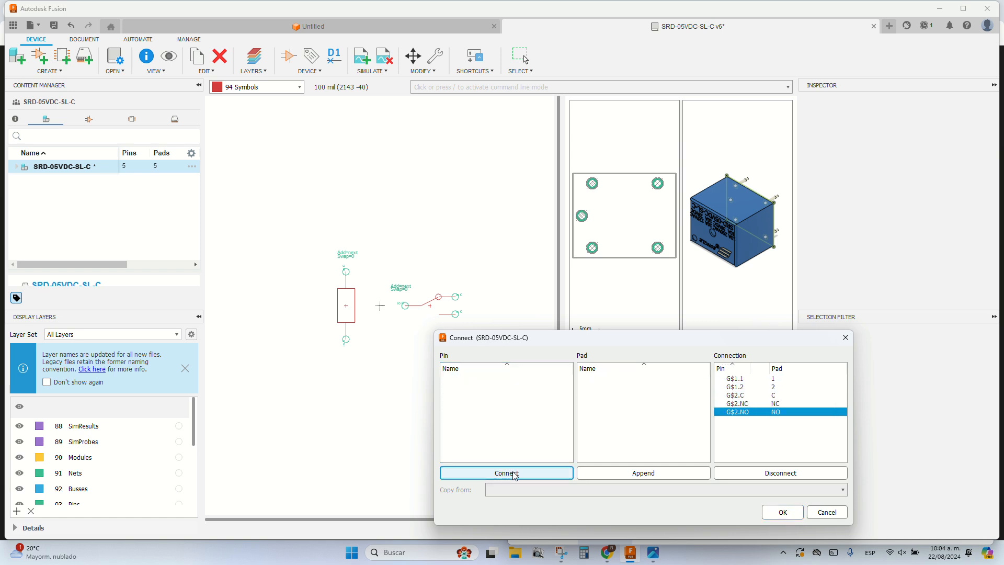
click(783, 513)
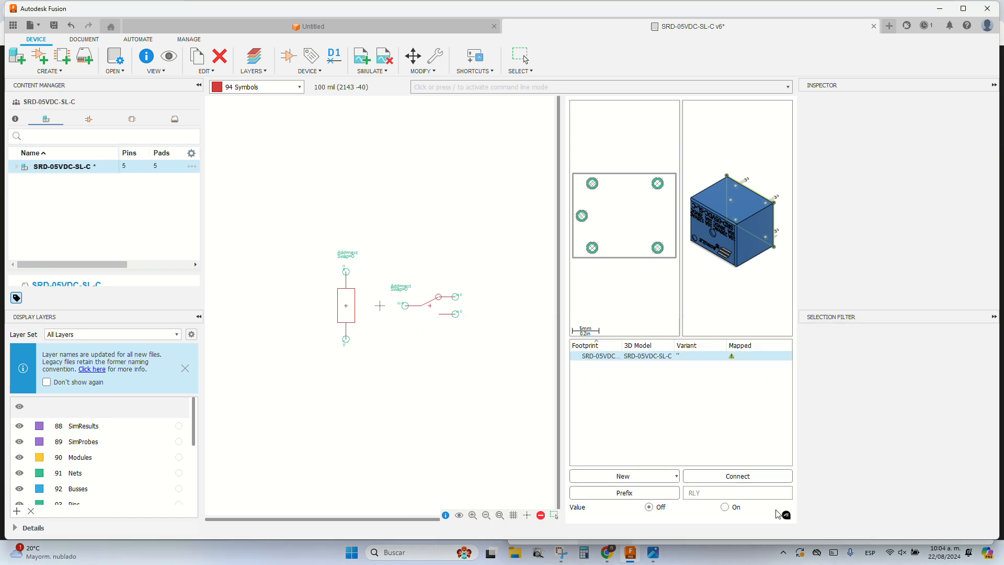
click(54, 26)
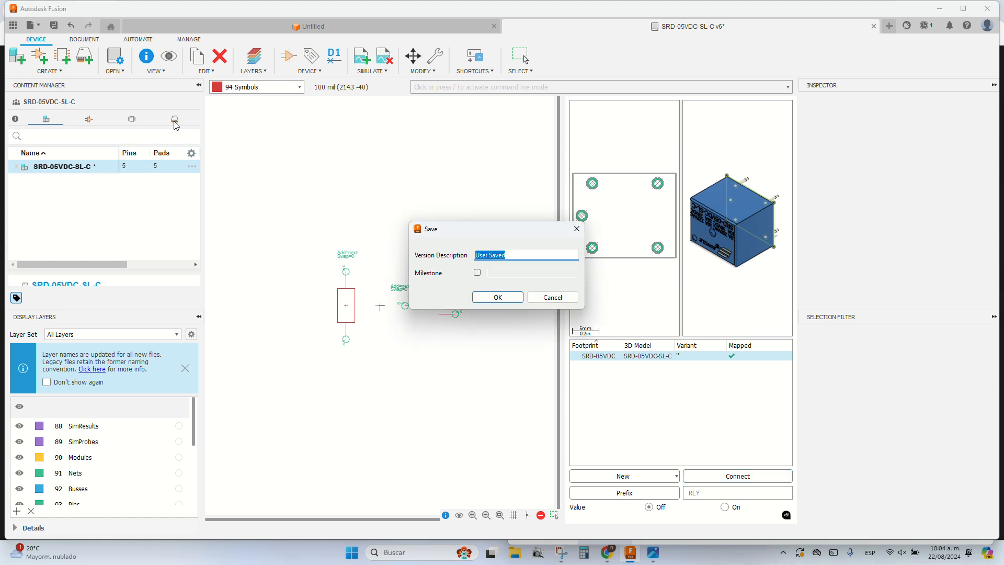
click(496, 297)
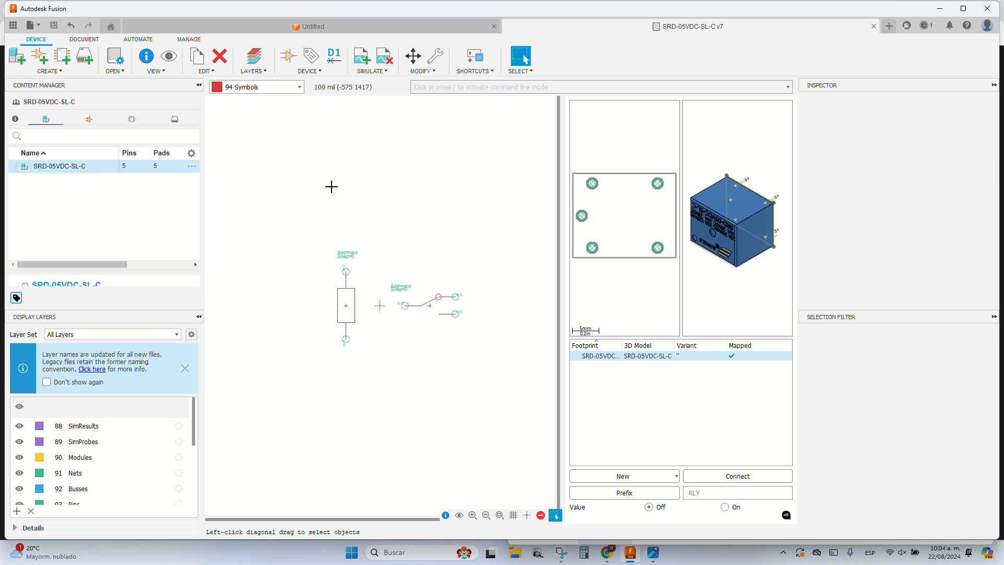
click(313, 26)
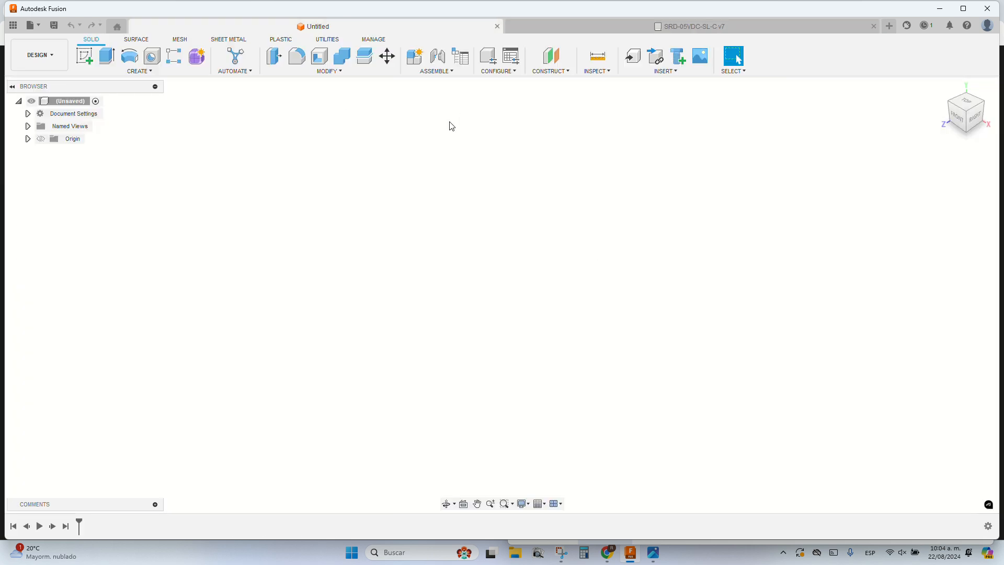
click(768, 23)
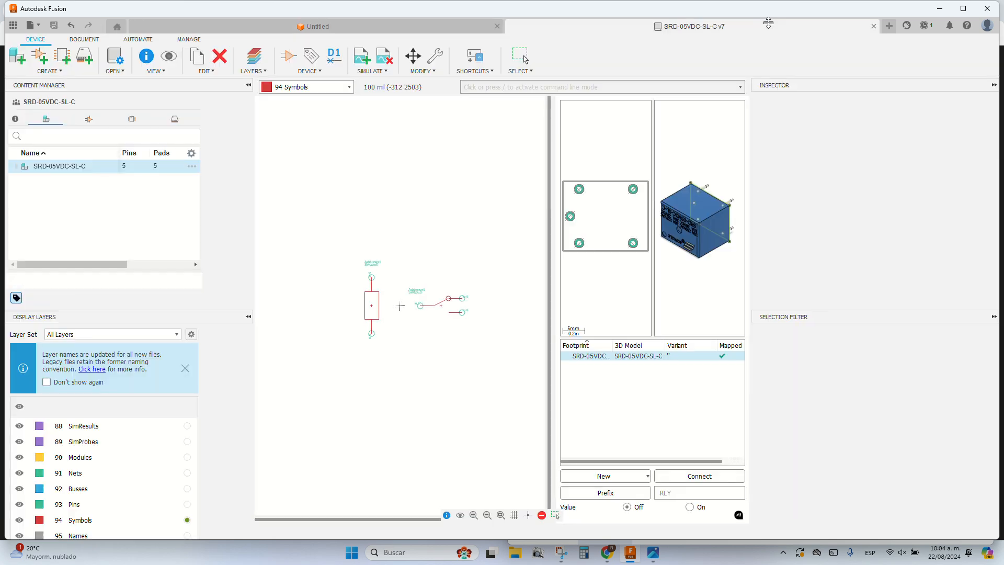